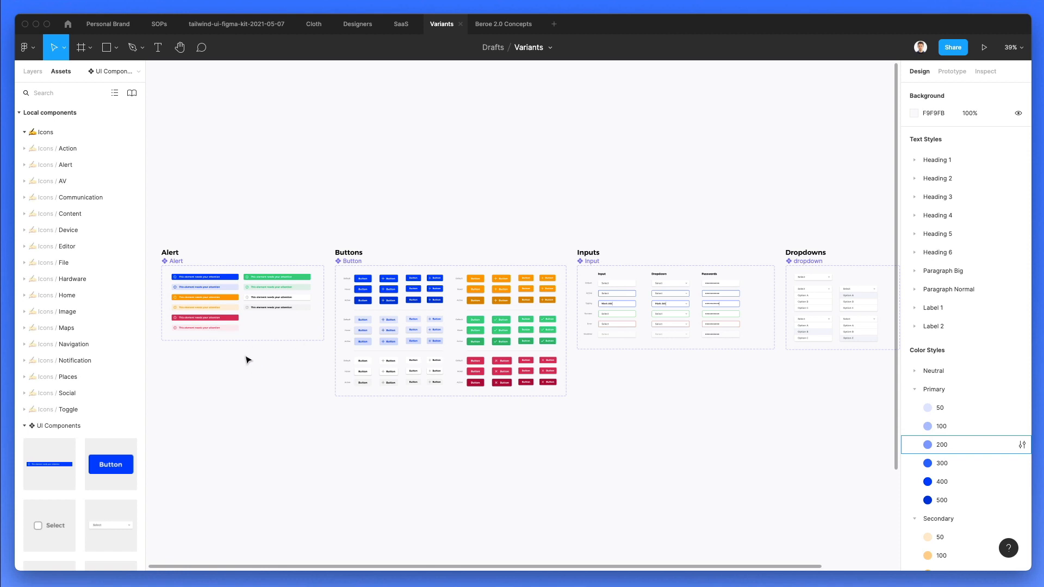
# Duplicate the Radio + Checkboxes heading to its right and change the copy's text to "Side Menu".
pyautogui.hscroll(10, 604, 261)
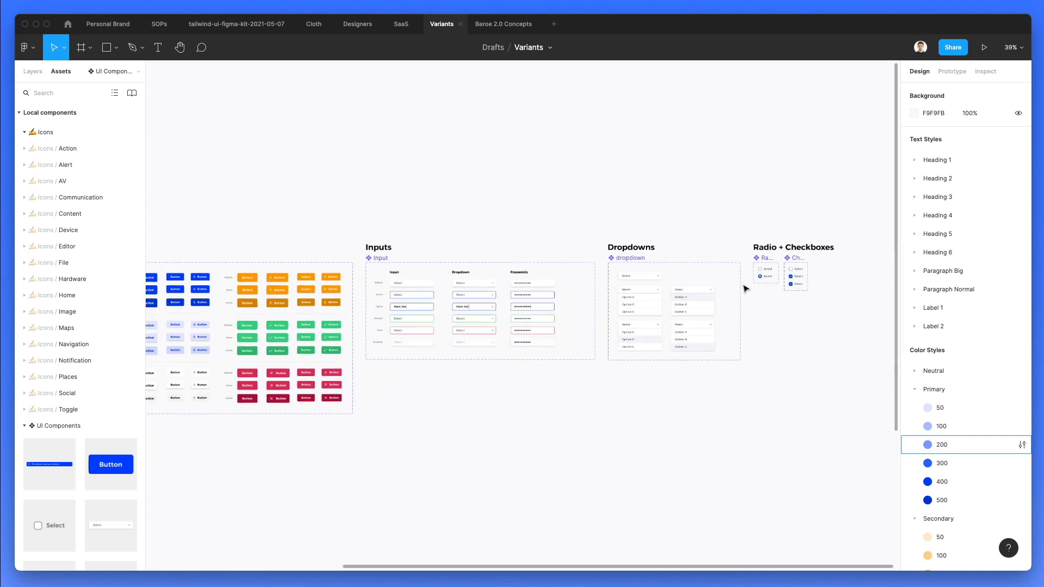
pyautogui.scroll(5, 745, 288)
pyautogui.hscroll(5, 745, 288)
pyautogui.scroll(-3, 745, 288)
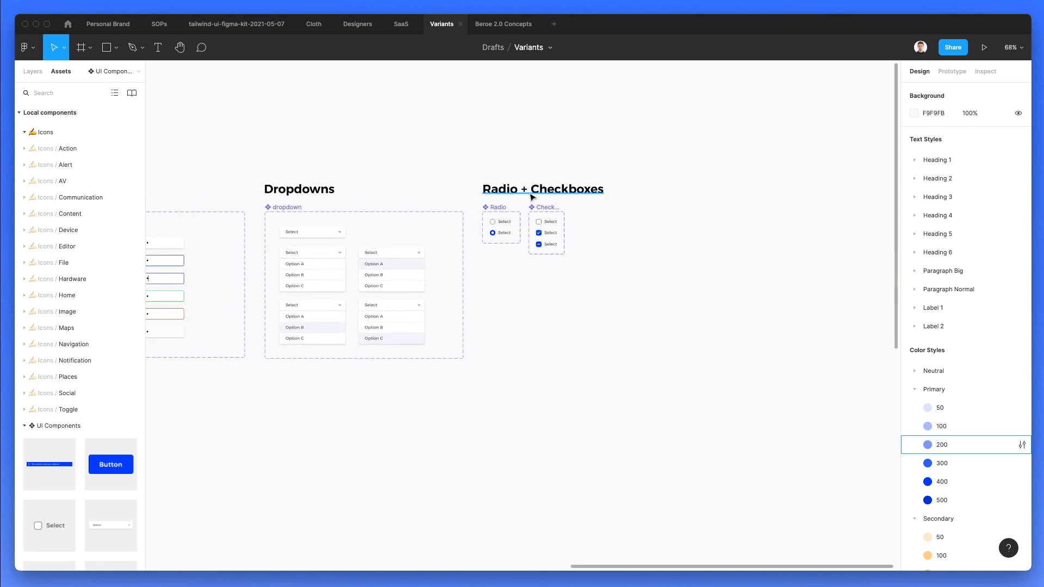
pyautogui.moveTo(751, 195); pyautogui.dragTo(750, 194)
pyautogui.doubleClick(701, 194)
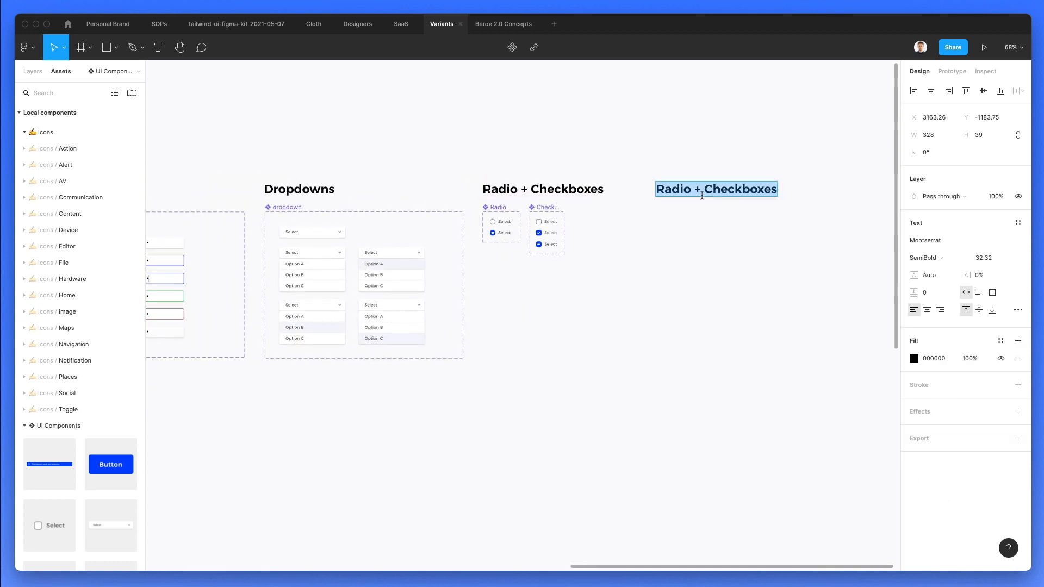
pyautogui.write('Side Men')
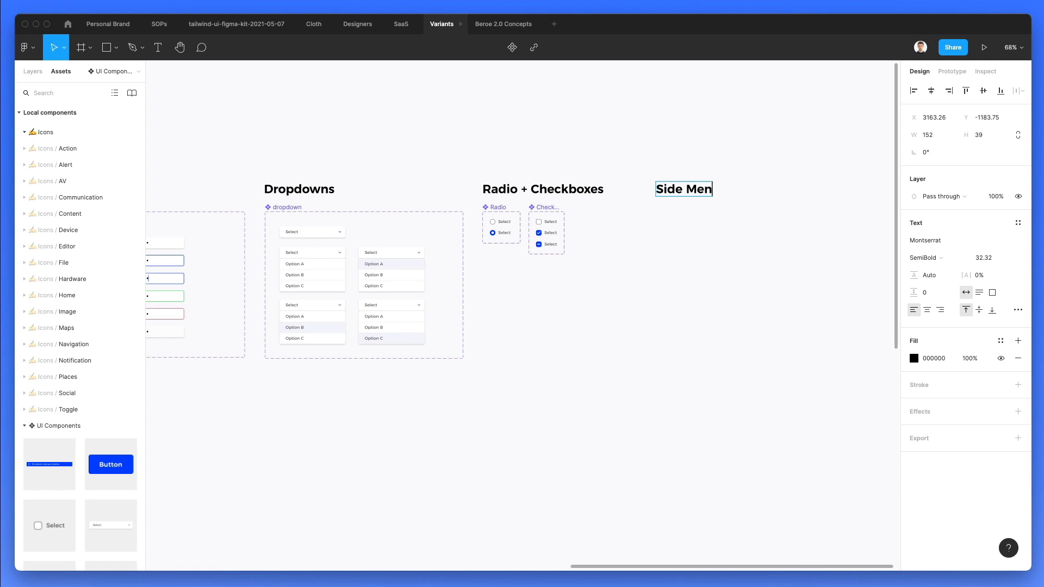
pyautogui.click(629, 279)
pyautogui.click(629, 280)
# Create a 1440 × 1024 Desktop frame and move it just below the Side Menu heading.
pyautogui.hscroll(2, 587, 268)
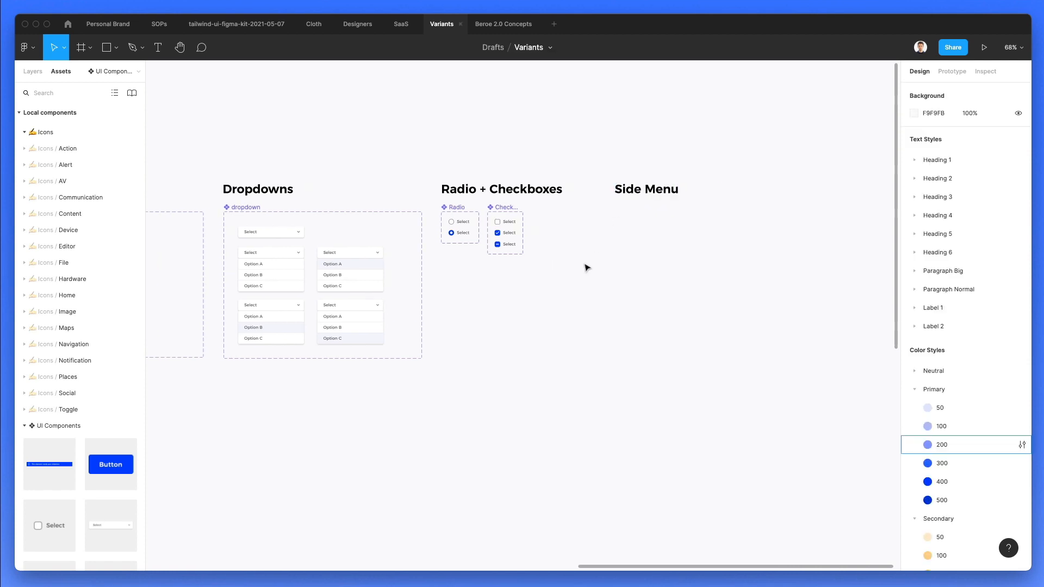
pyautogui.scroll(-2, 586, 268)
pyautogui.hscroll(3, 585, 268)
pyautogui.scroll(-2, 582, 269)
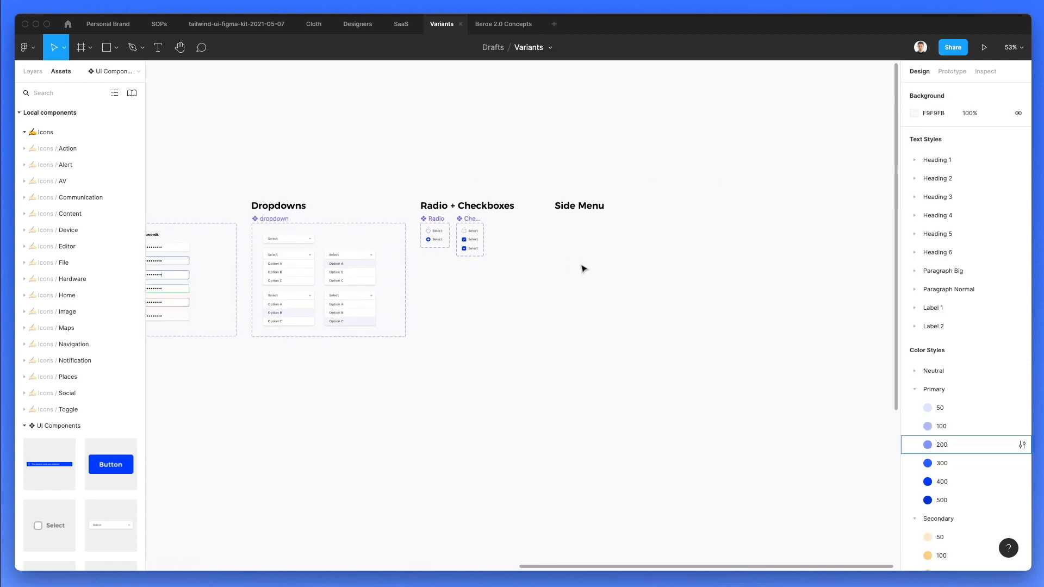
pyautogui.hscroll(-2, 451, 235)
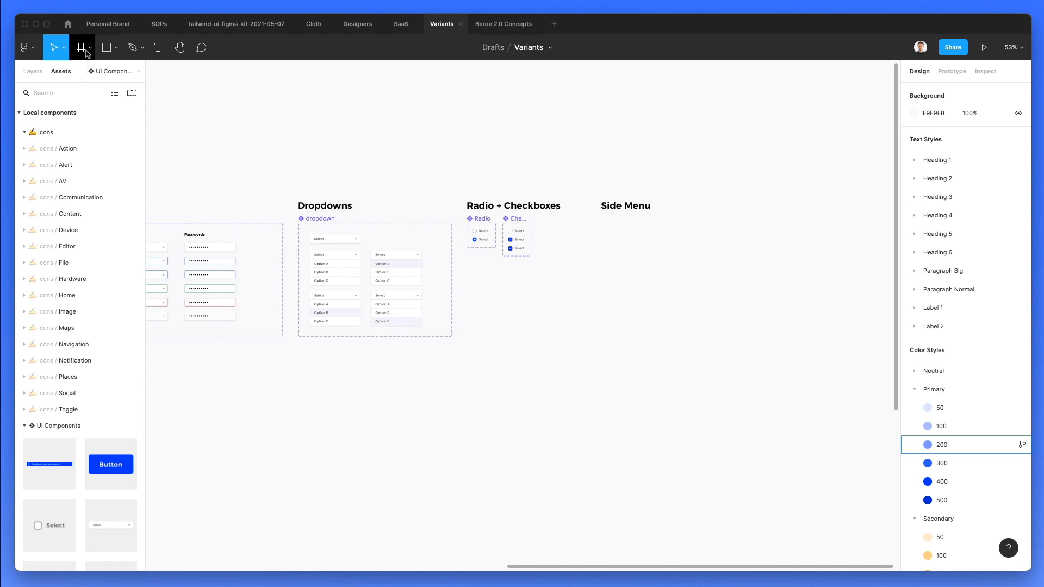
pyautogui.click(86, 49)
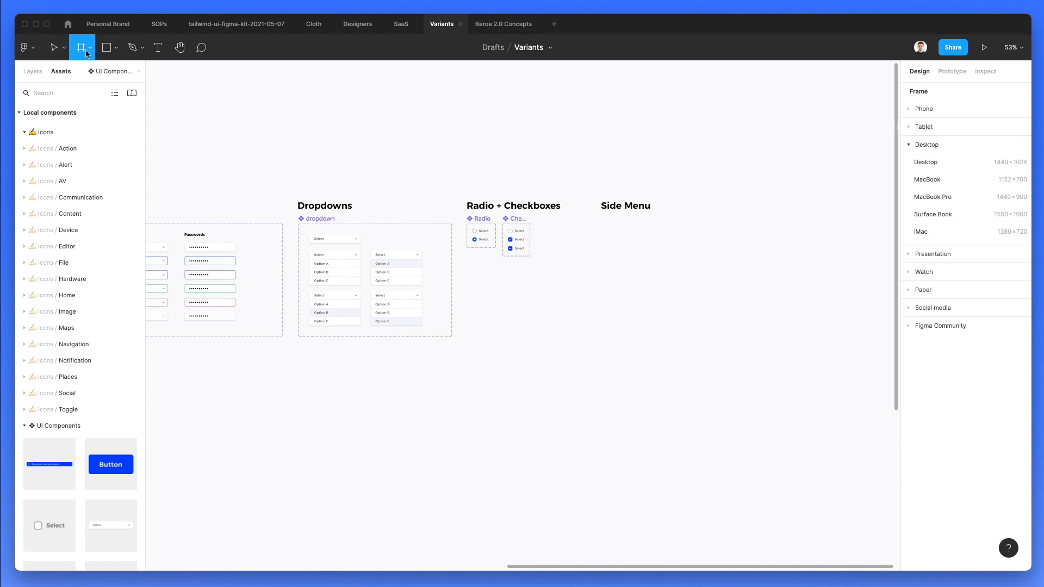
pyautogui.click(943, 165)
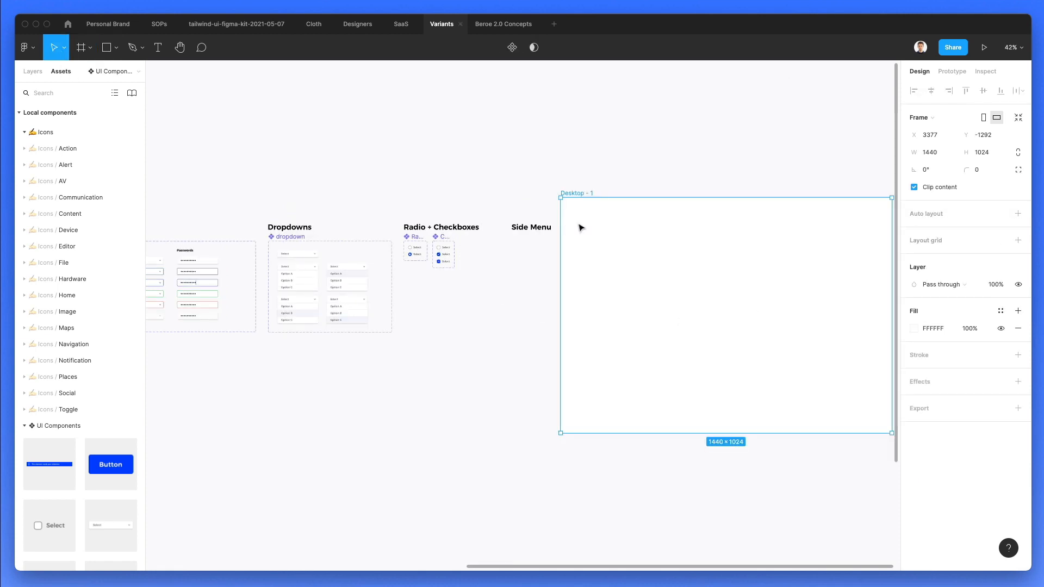
pyautogui.moveTo(636, 249); pyautogui.dragTo(554, 348)
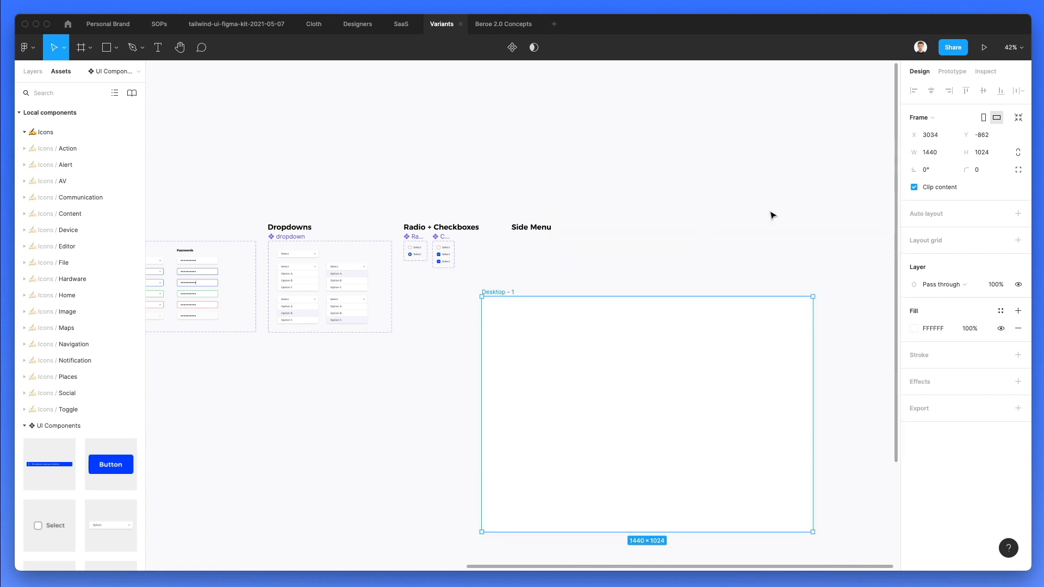
pyautogui.scroll(-2, 551, 317)
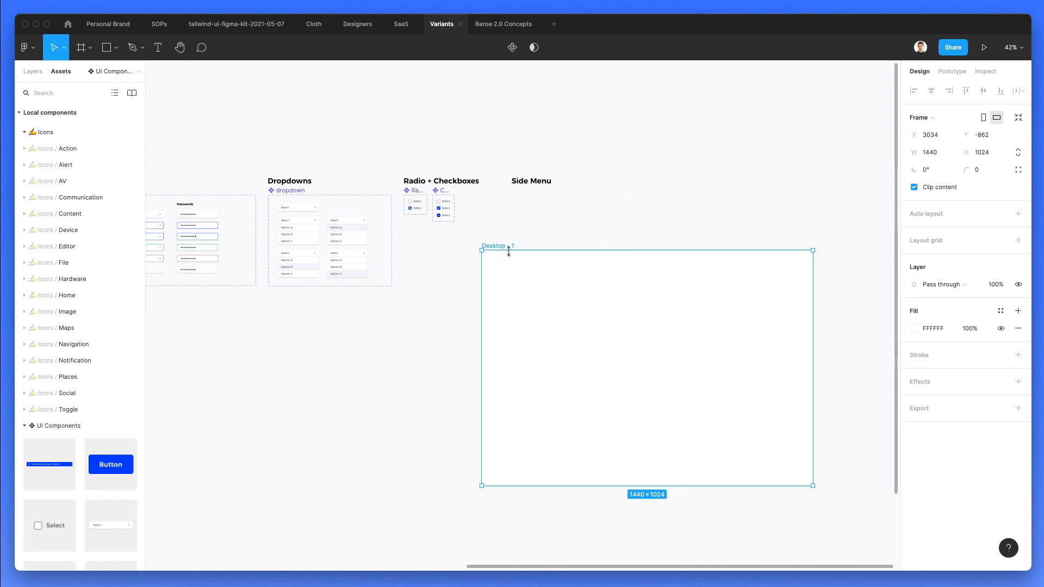
pyautogui.moveTo(565, 287); pyautogui.dragTo(581, 261)
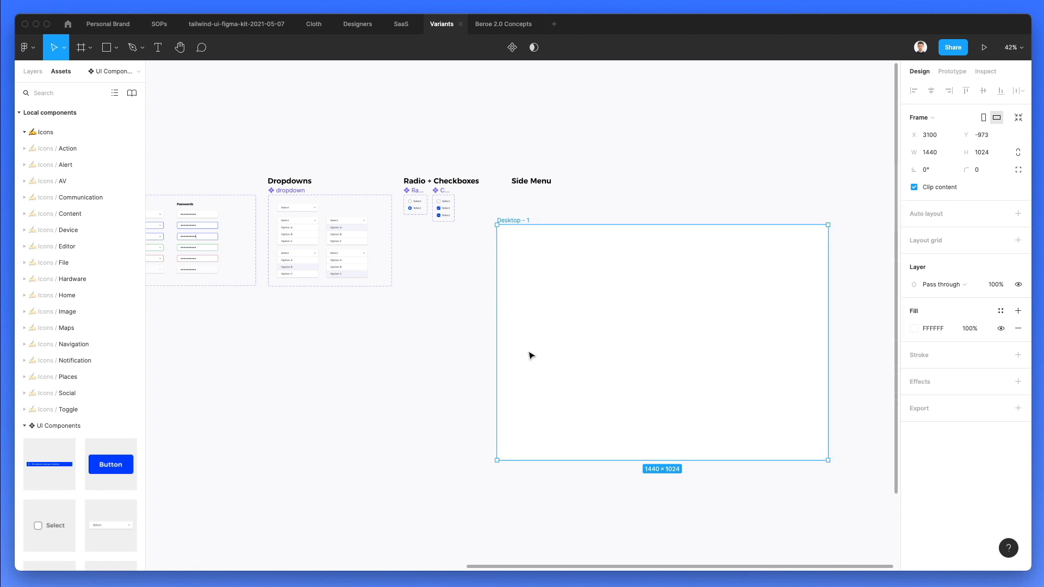
# Draw a full-height rectangle about 245 × 1024 along the left edge of the desktop frame.
pyautogui.scroll(3, 548, 327)
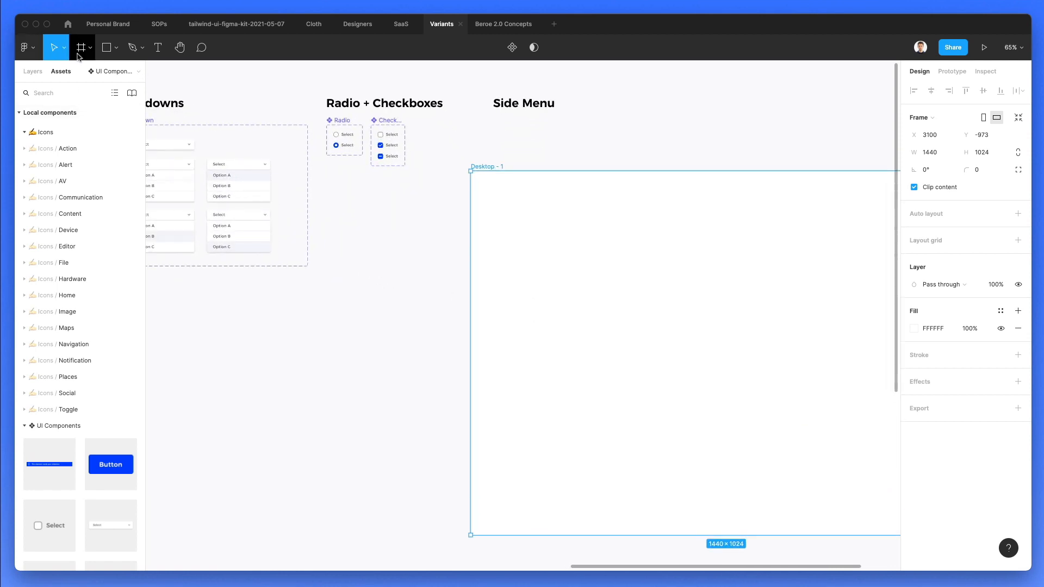
pyautogui.click(107, 48)
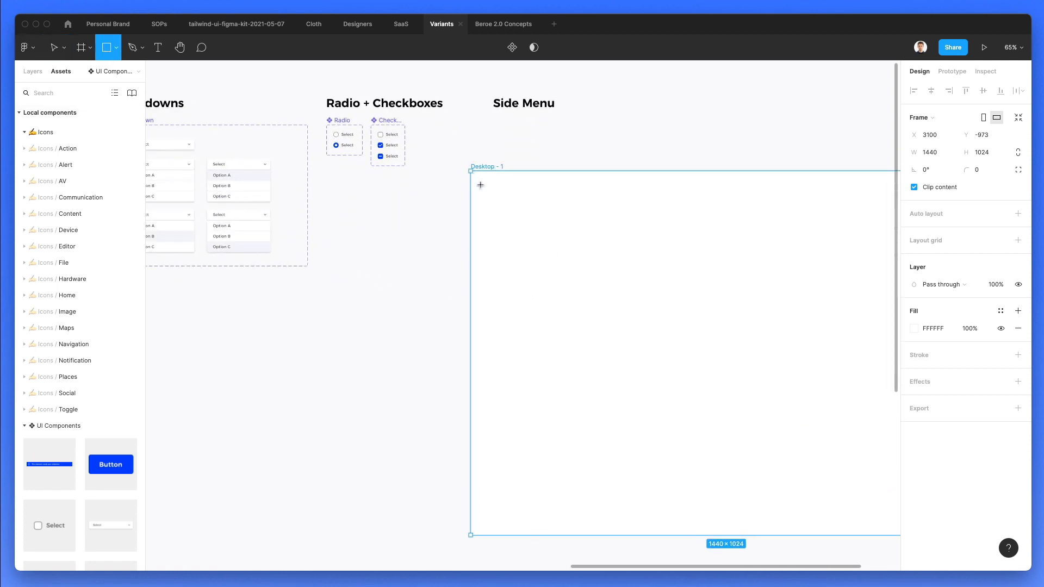
pyautogui.moveTo(471, 172); pyautogui.dragTo(557, 537)
pyautogui.hscroll(5, 559, 462)
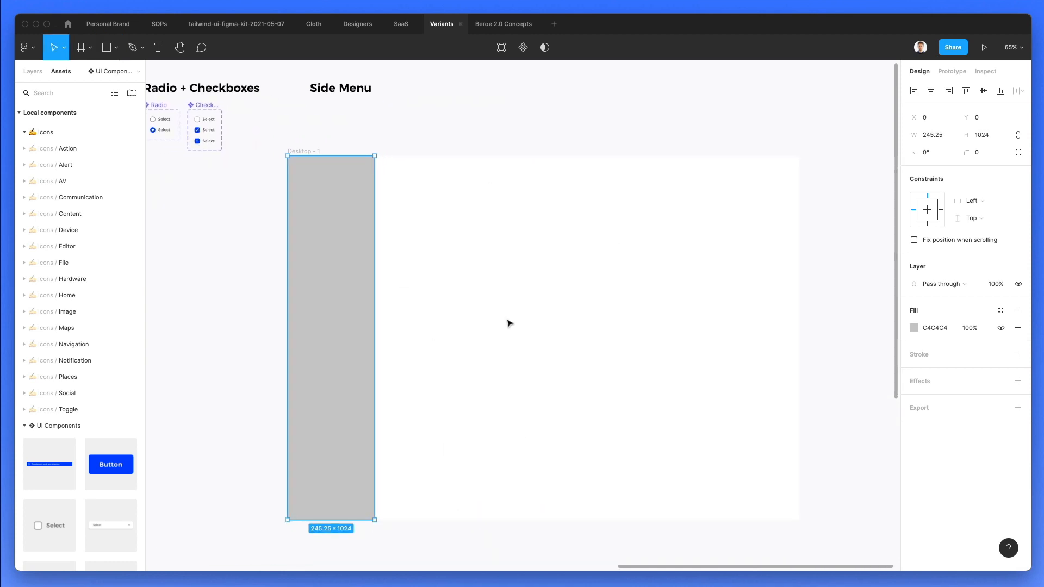
pyautogui.hscroll(-2, 375, 234)
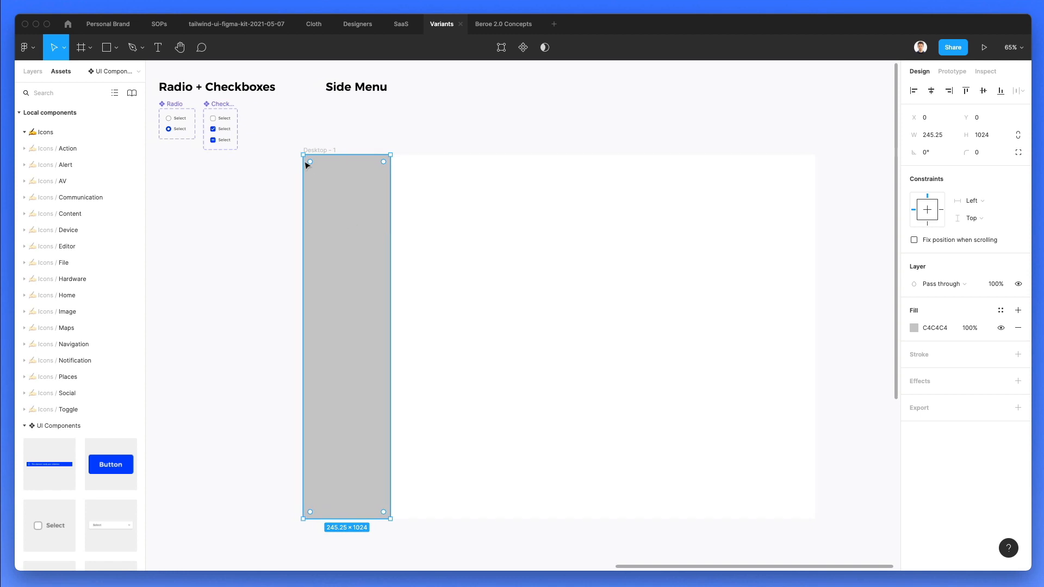
pyautogui.scroll(3, 303, 162)
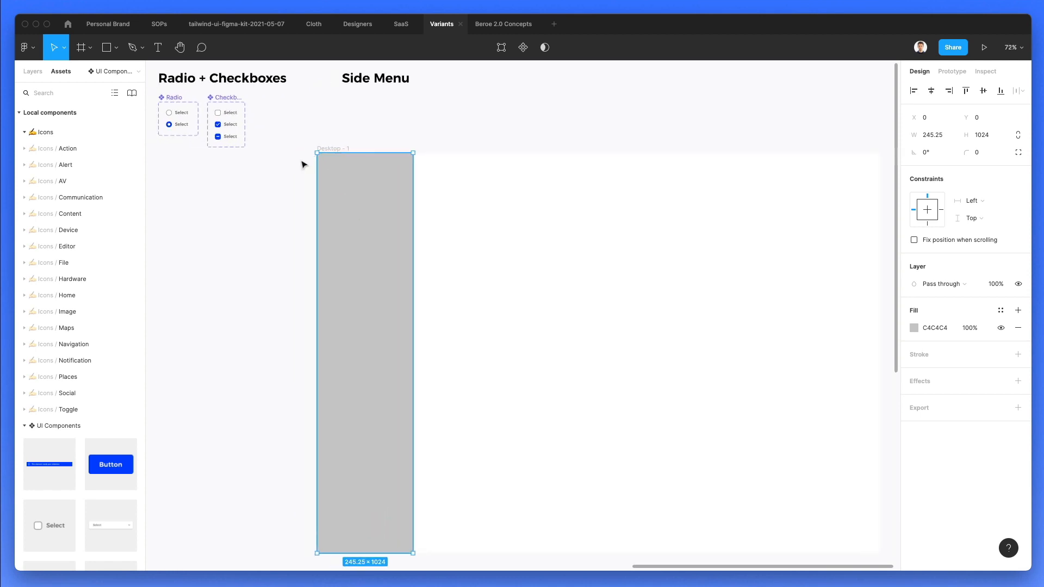
pyautogui.click(639, 89)
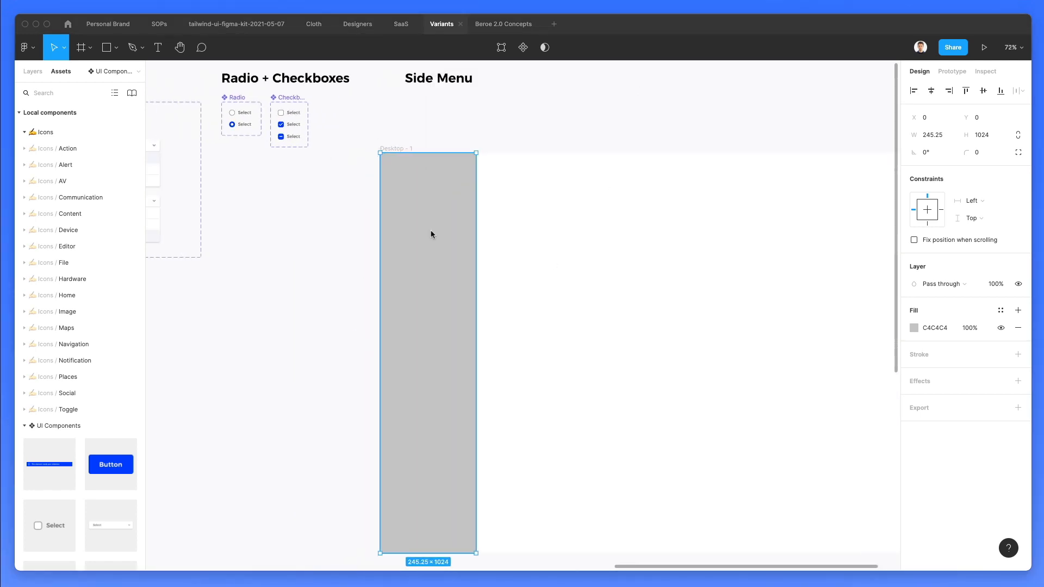
pyautogui.scroll(-1, 468, 215)
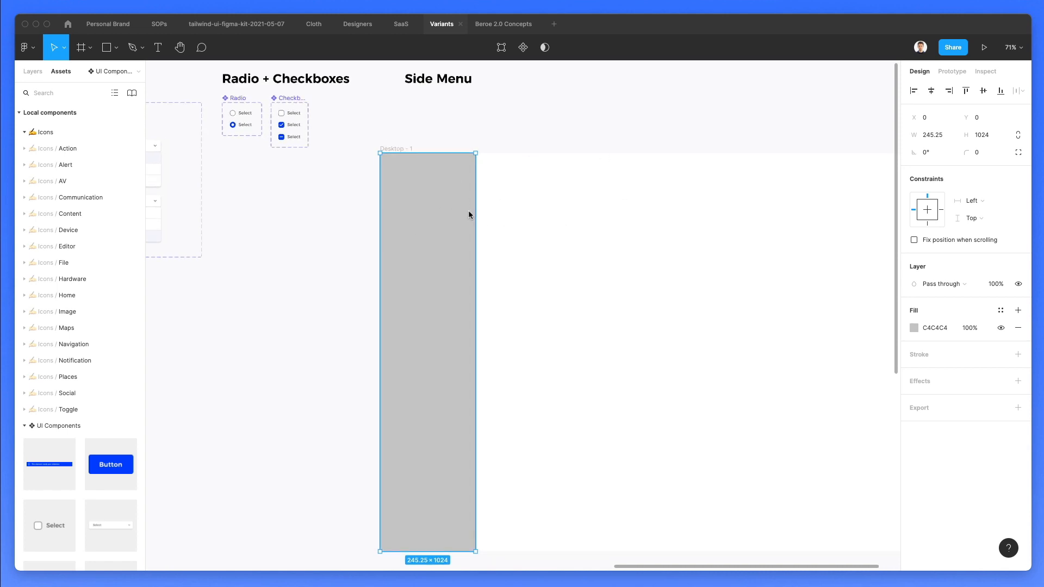
pyautogui.scroll(2, 436, 198)
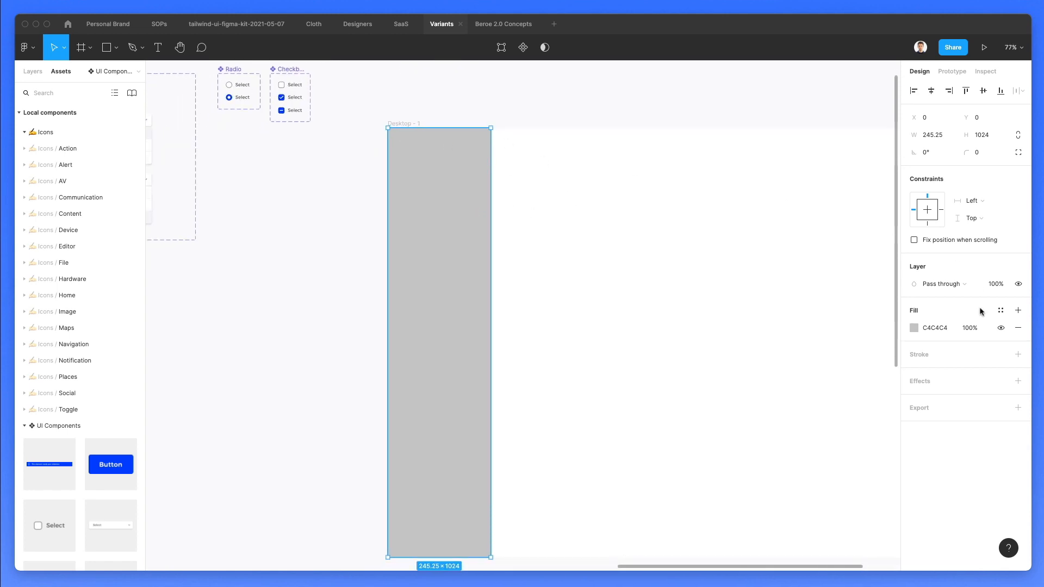
pyautogui.click(912, 356)
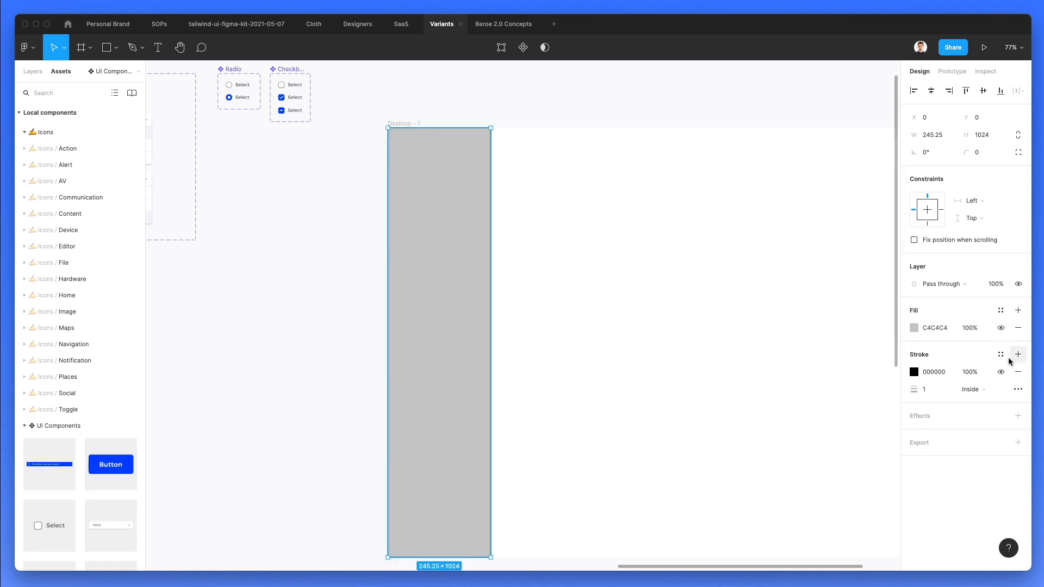
pyautogui.click(1017, 372)
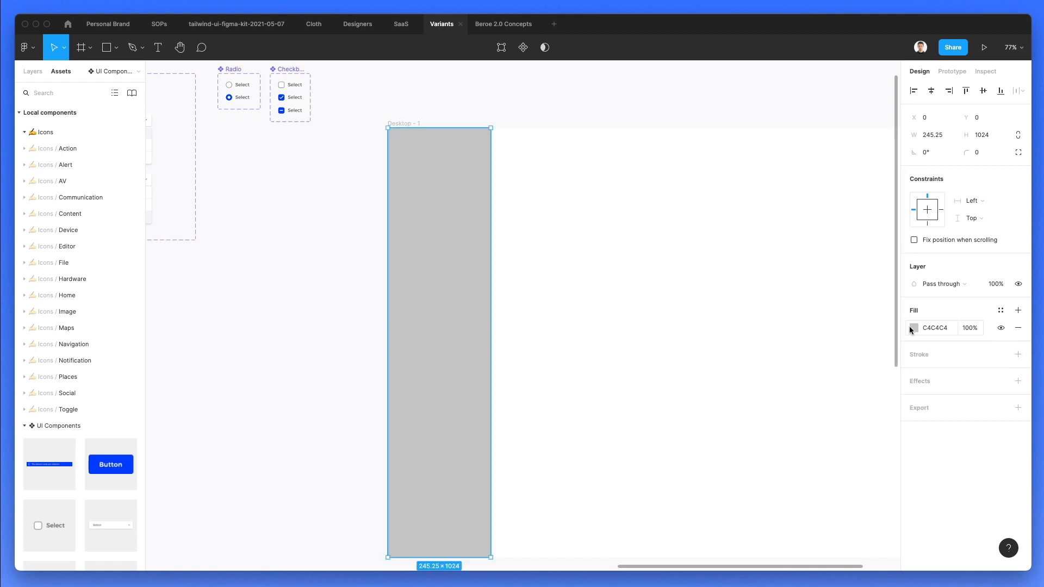
# Apply the Primary/400 color style to the sidebar rectangle's fill.
pyautogui.scroll(4, 490, 300)
pyautogui.hscroll(-5, 490, 300)
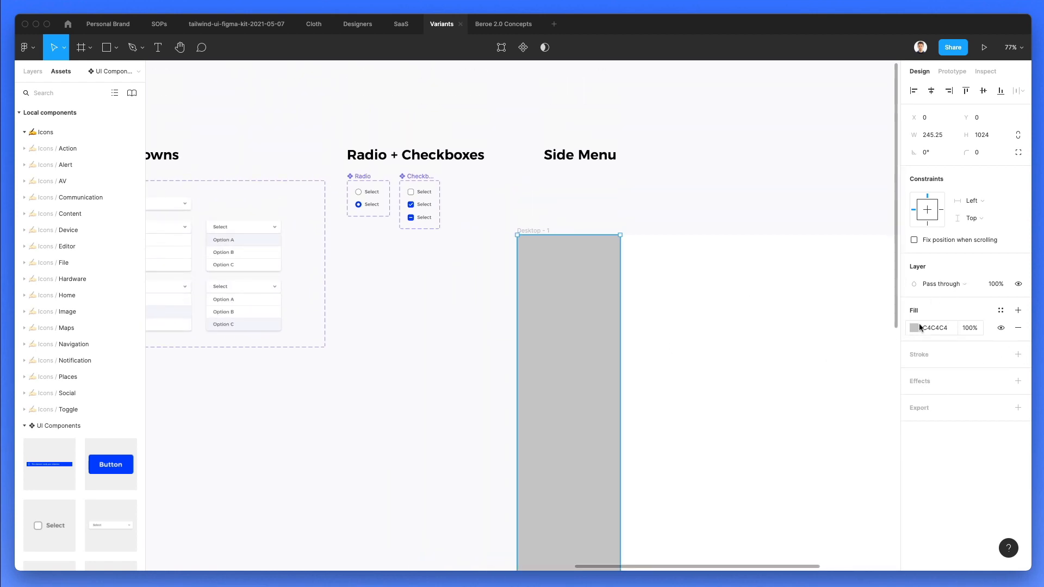
pyautogui.click(1001, 309)
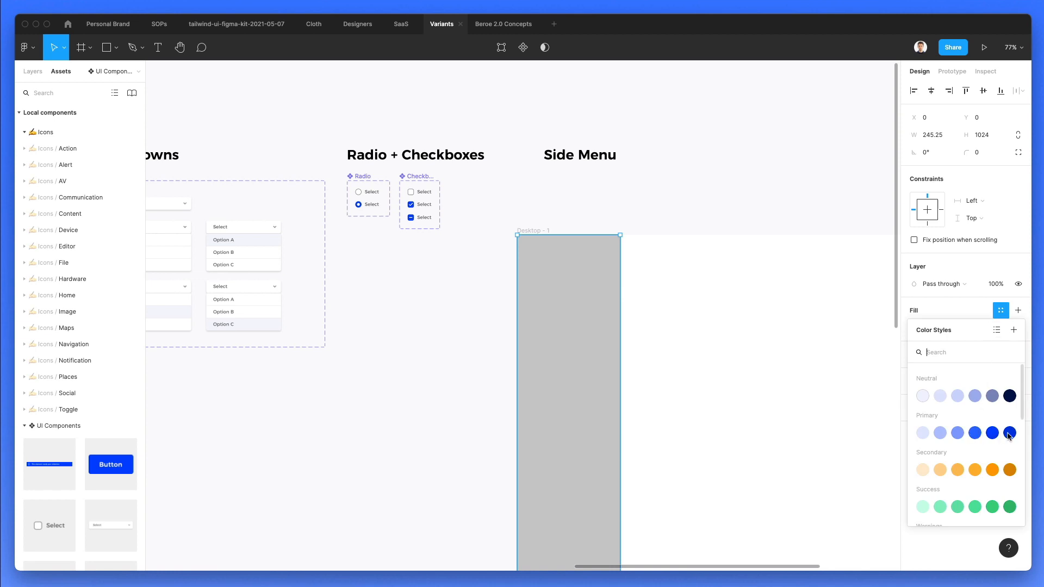
pyautogui.click(991, 435)
pyautogui.scroll(-4, 694, 341)
pyautogui.hscroll(2, 696, 341)
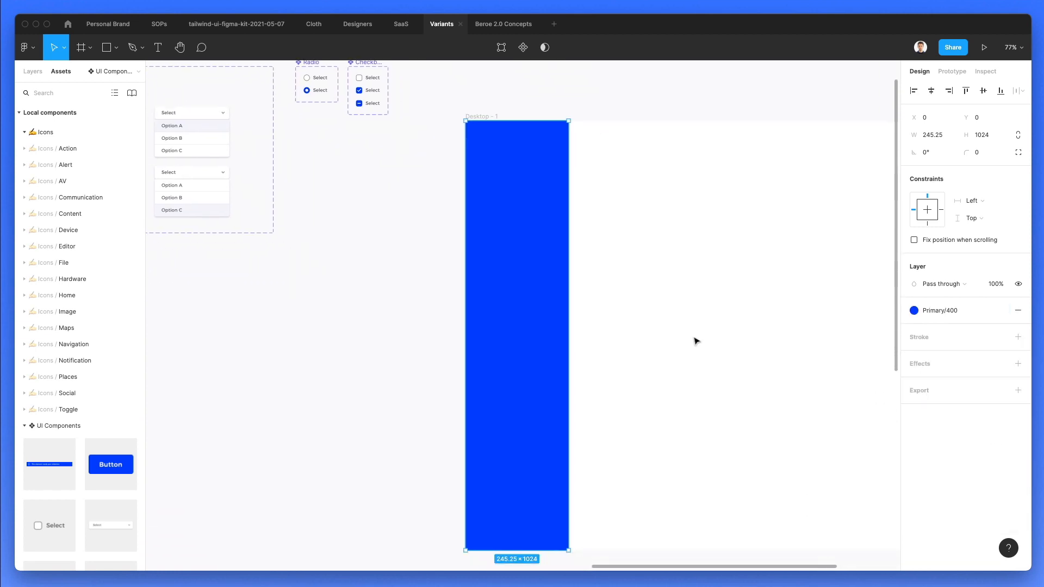
pyautogui.click(618, 258)
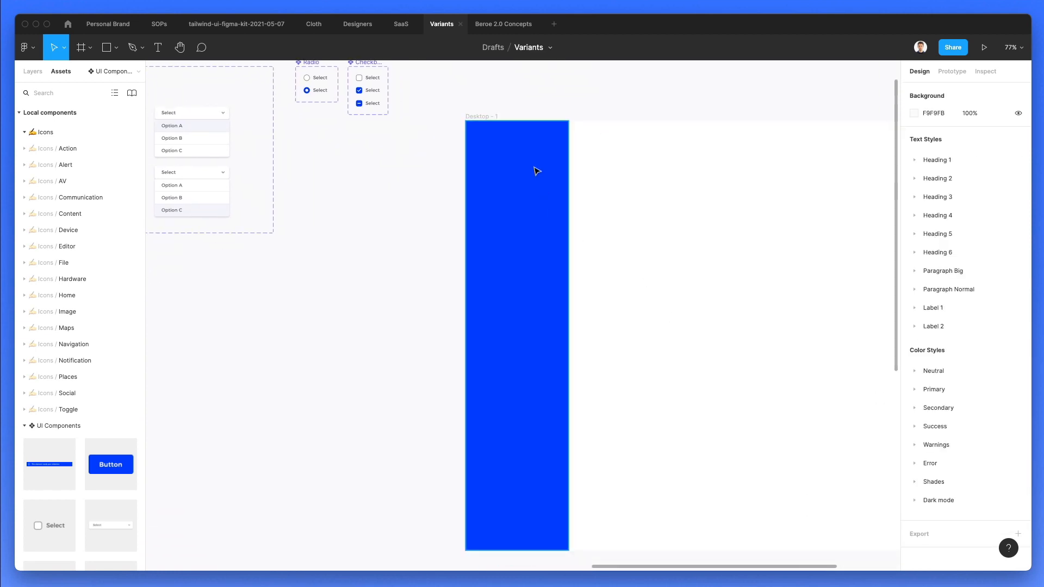
# Open the Icons page and copy the dashboard icon from the Action set.
pyautogui.scroll(4, 536, 171)
pyautogui.scroll(-4, 536, 171)
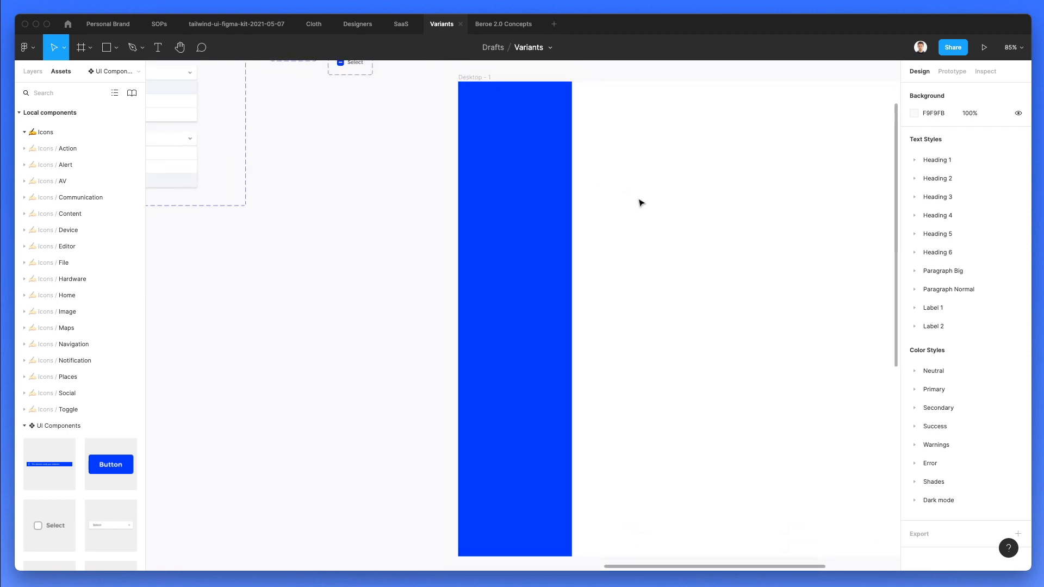
pyautogui.scroll(1, 640, 203)
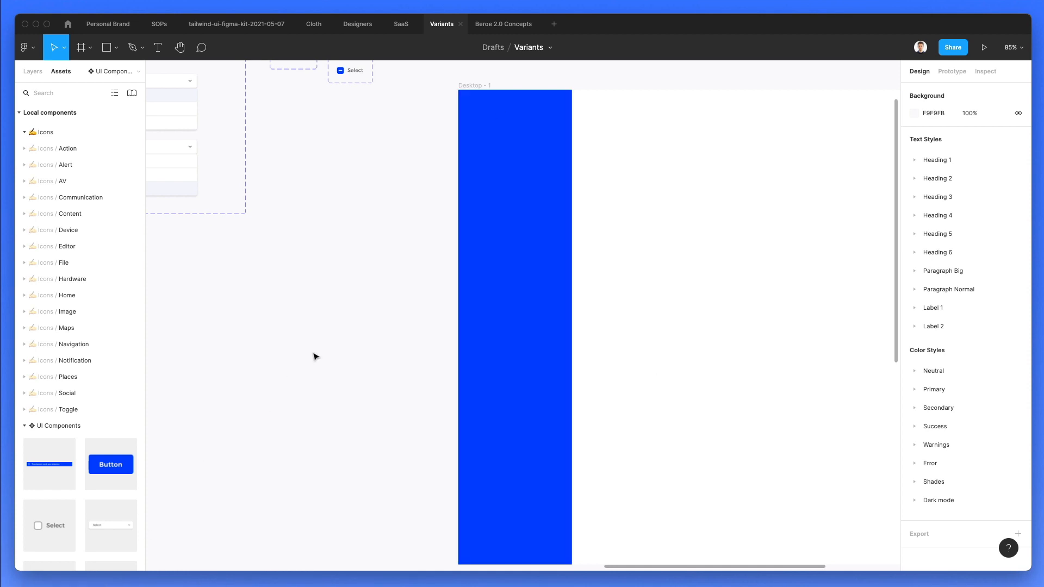
pyautogui.click(24, 133)
pyautogui.click(33, 72)
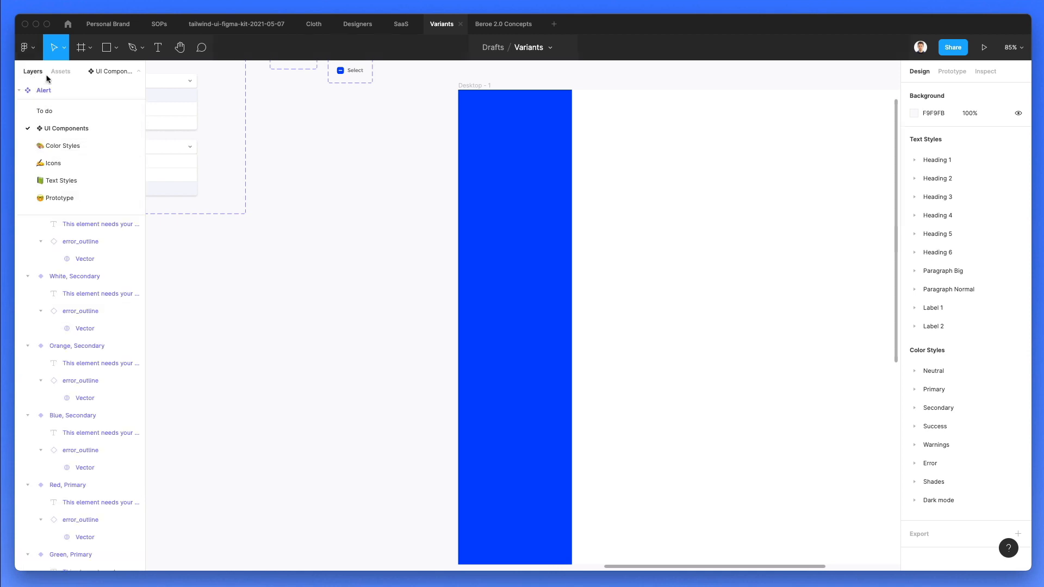
pyautogui.click(60, 164)
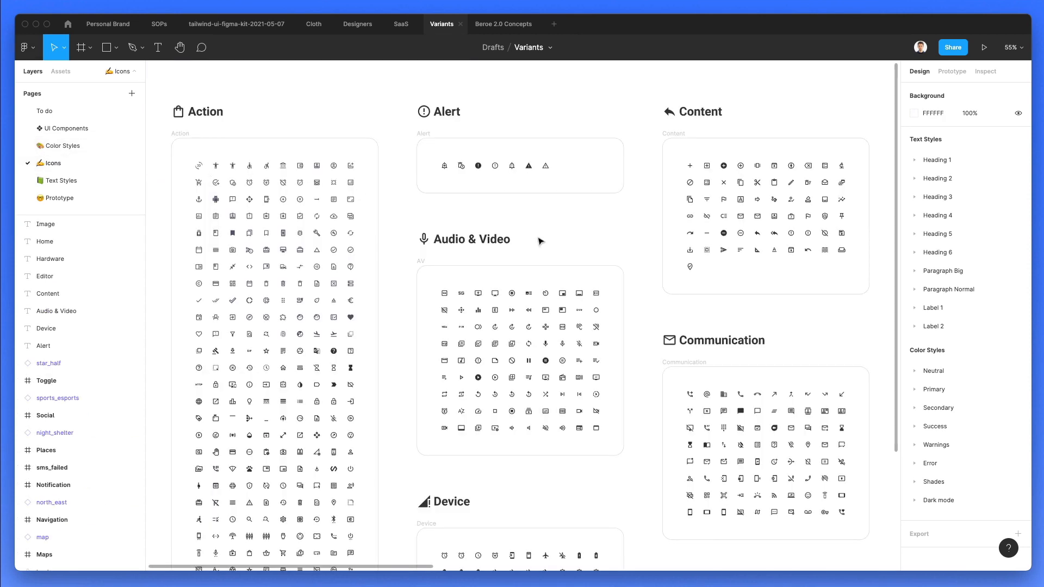
pyautogui.scroll(-3, 533, 240)
pyautogui.scroll(10, 330, 298)
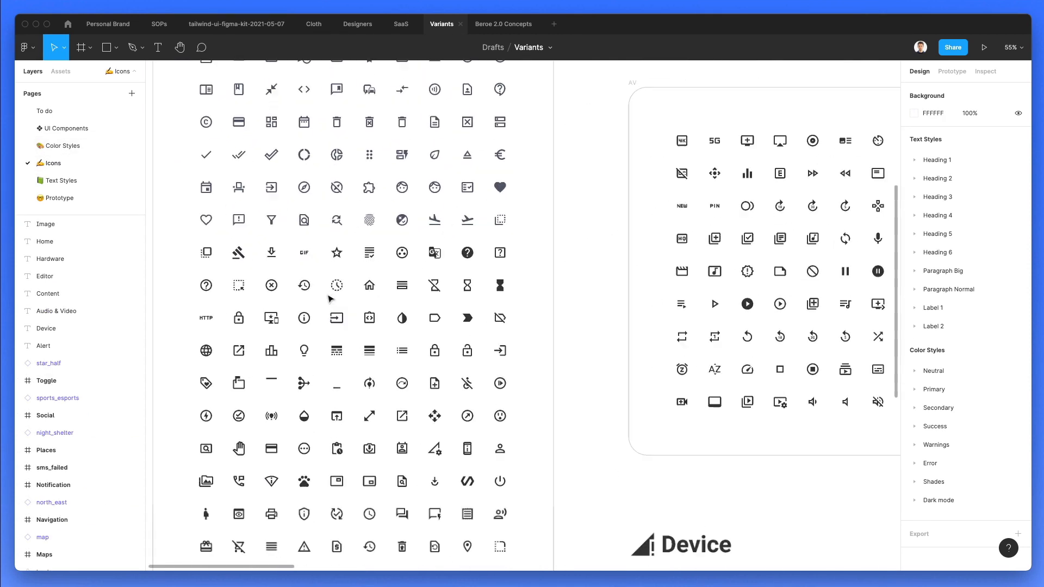
pyautogui.scroll(5, 330, 298)
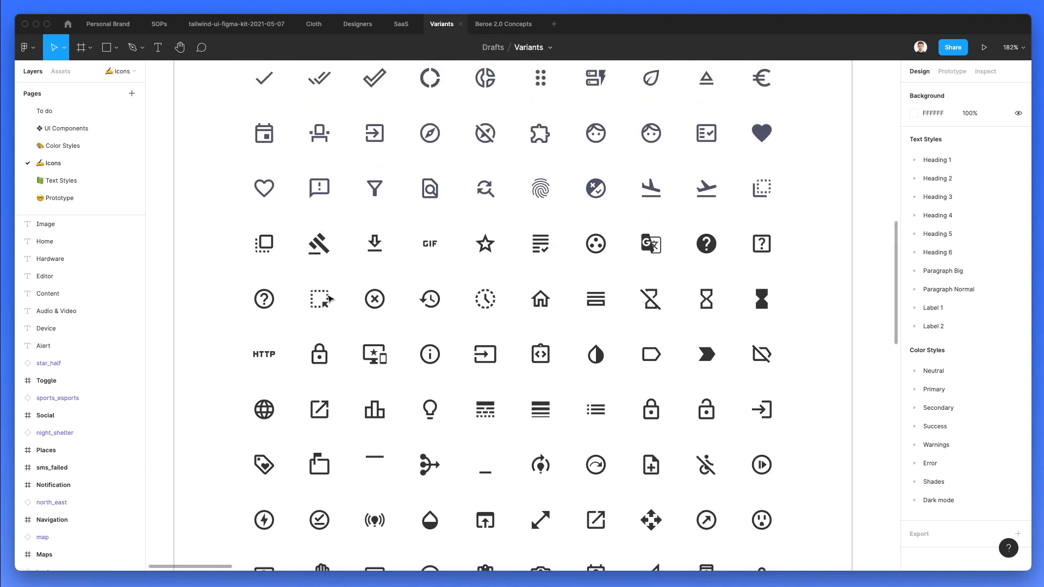
pyautogui.scroll(5, 400, 296)
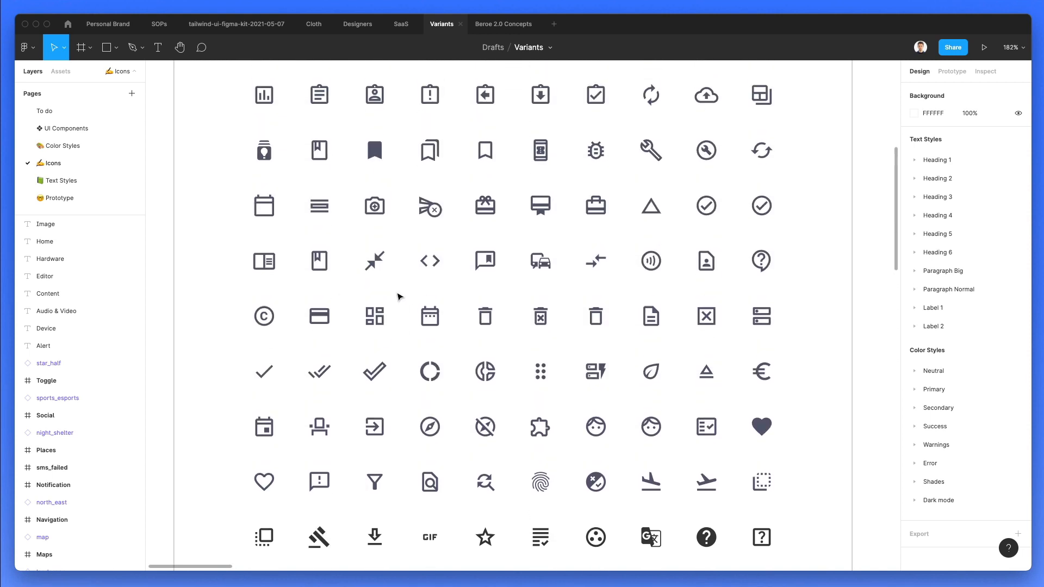
pyautogui.click(384, 324)
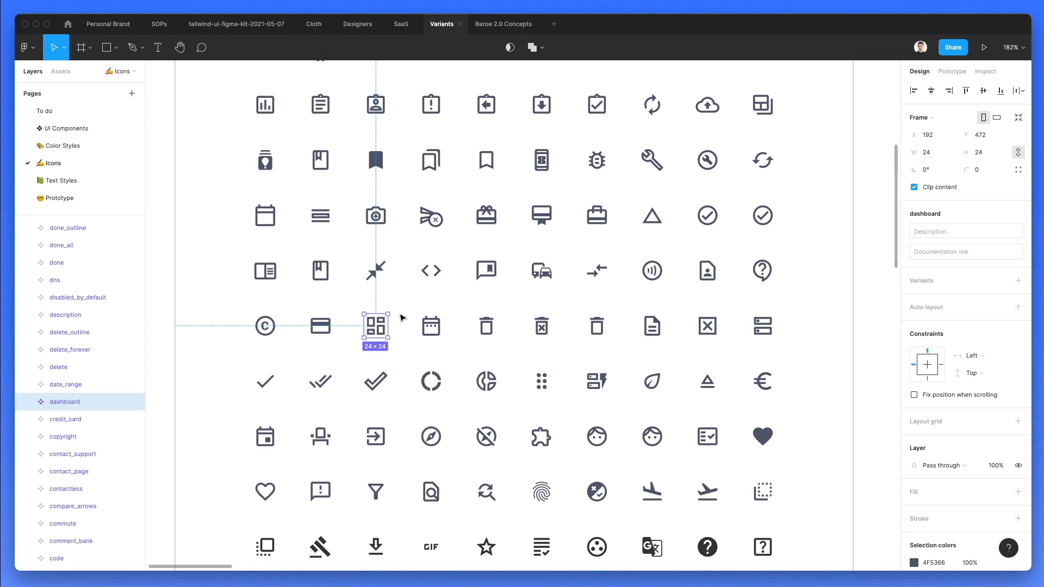
# Return to the UI Components page and paste the dashboard icon onto the blue sidebar in the desktop frame.
pyautogui.click(71, 128)
pyautogui.scroll(5, 530, 107)
pyautogui.press('super+v')
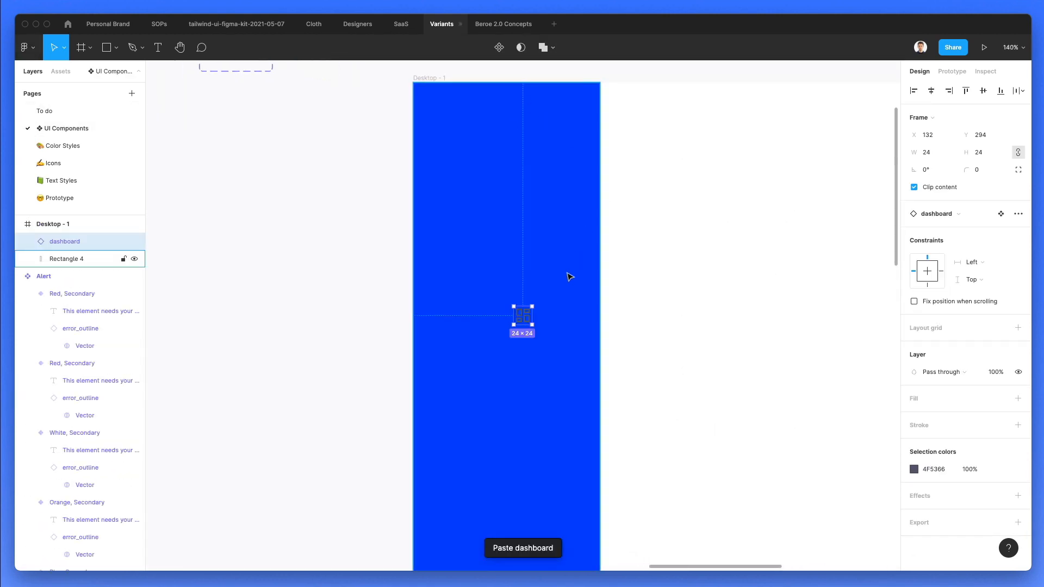
# Place the dashboard icon in the sidebar's upper-left corner at about 35.5 × 35.5 and recolor it white (FFFFFF).
pyautogui.moveTo(524, 319); pyautogui.dragTo(445, 119)
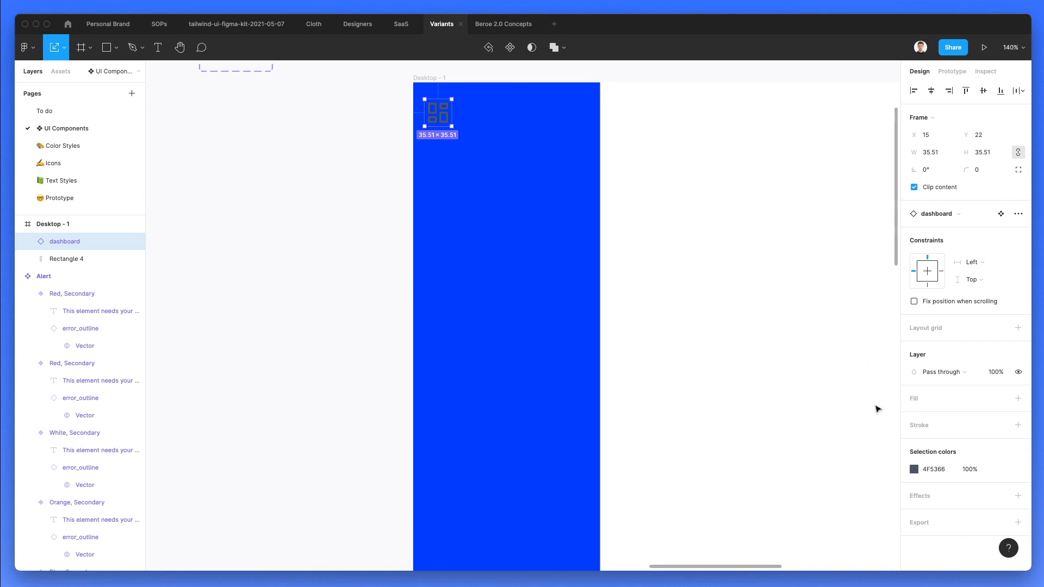
pyautogui.click(914, 469)
pyautogui.press('i')
pyautogui.click(701, 258)
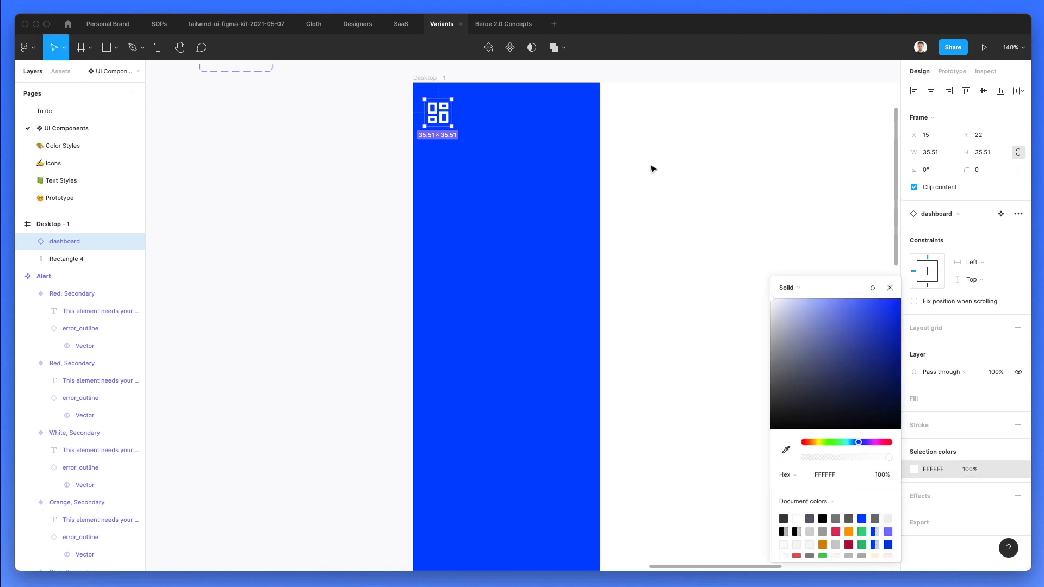
pyautogui.click(652, 168)
# Nudge the dashboard icon inward from the sidebar's corner to X 25, Y 26.
pyautogui.click(429, 114)
pyautogui.scroll(-2, 433, 113)
pyautogui.scroll(5, 433, 114)
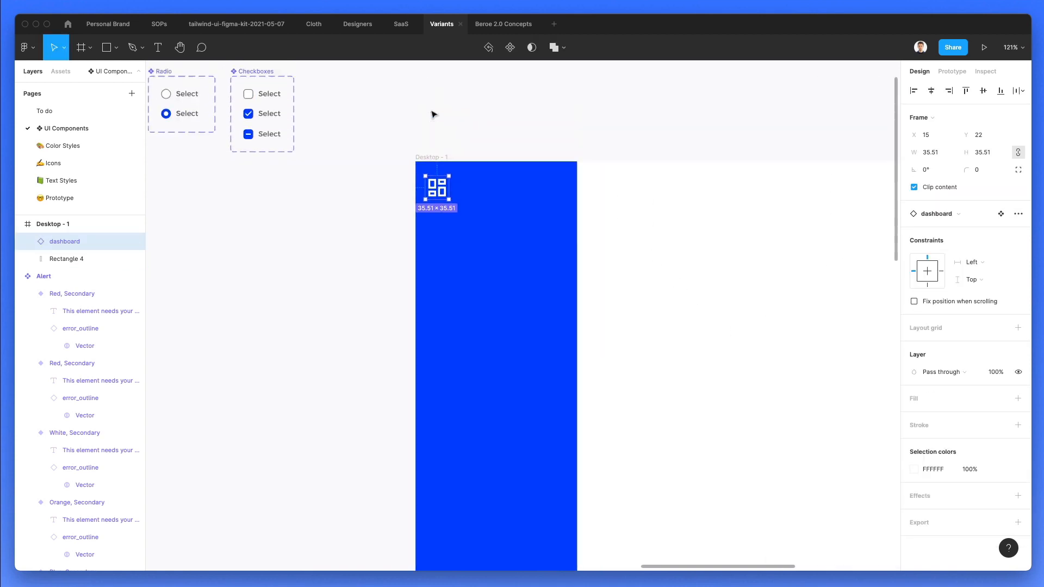
pyautogui.hotkey('shift', 'Right')
pyautogui.press('Down')
pyautogui.press('Down')
pyautogui.press('Down')
pyautogui.press('Down')
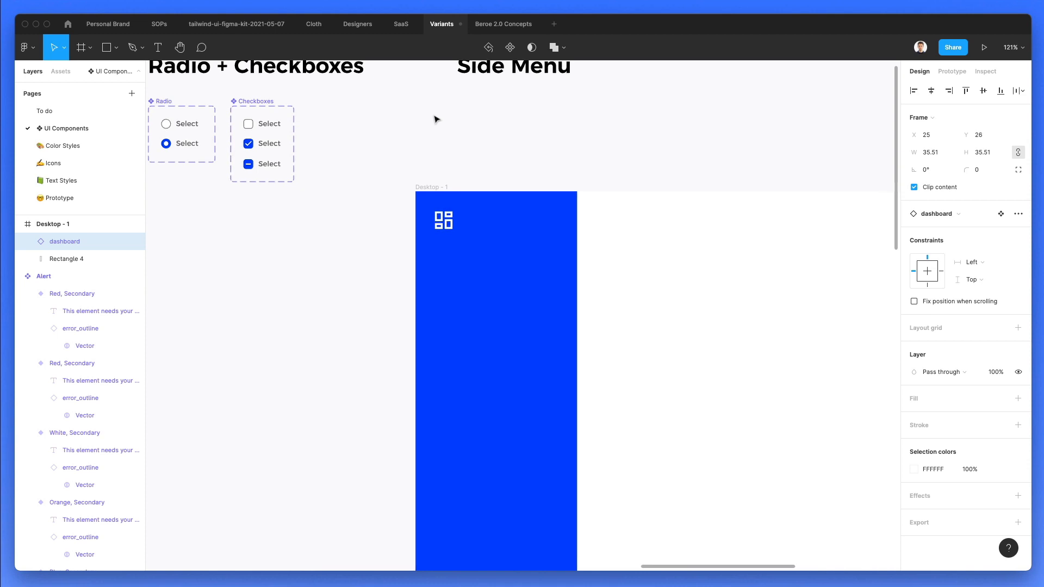
pyautogui.click(610, 181)
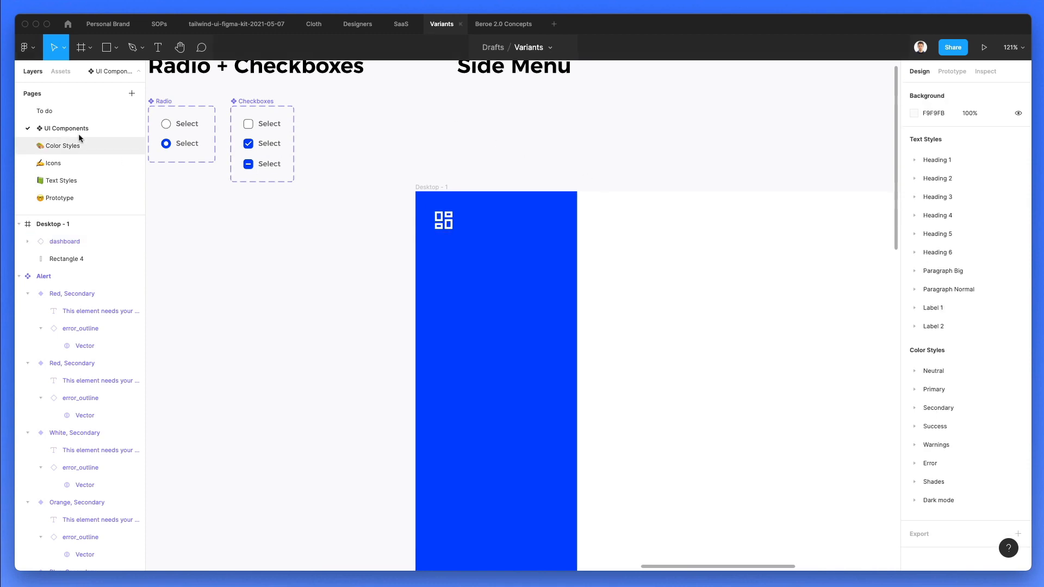
# Copy the white bold Paragraph Normal sample from the Text Styles page and paste it onto the sidebar on the UI Components page.
pyautogui.click(76, 180)
pyautogui.scroll(5, 696, 274)
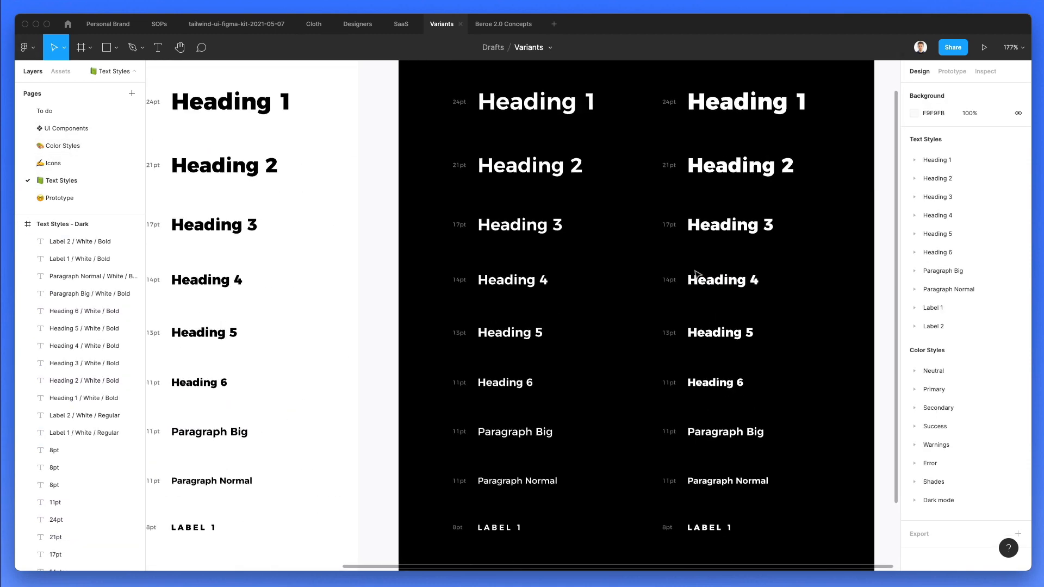
pyautogui.scroll(-3, 546, 404)
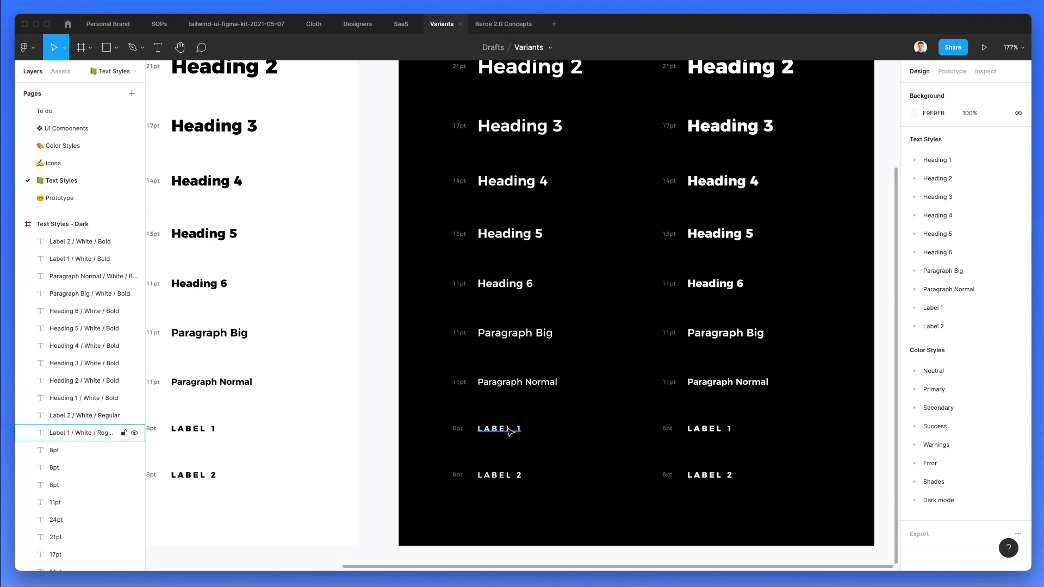
pyautogui.click(729, 386)
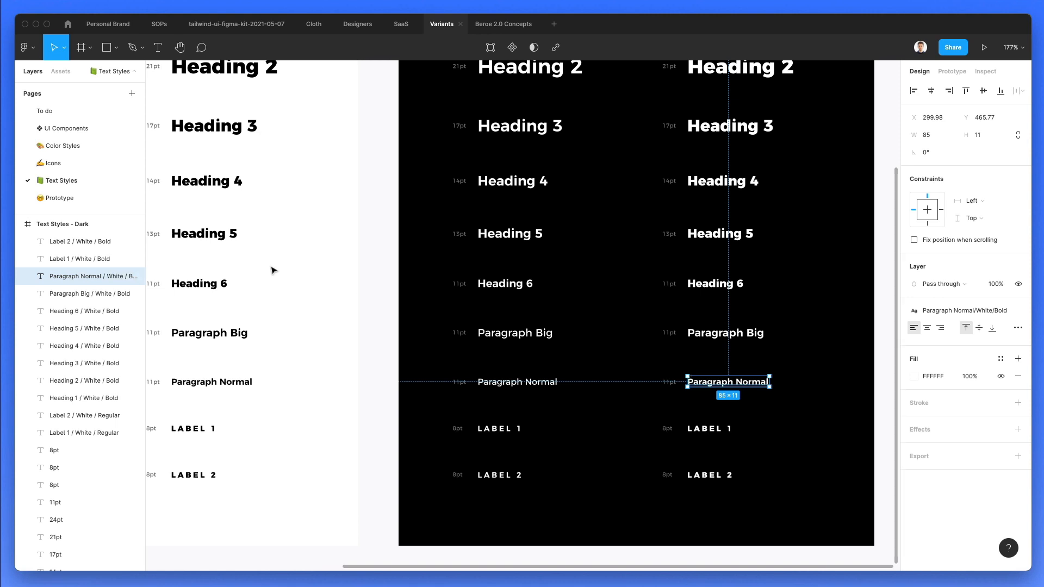
pyautogui.click(86, 130)
pyautogui.press('super+v')
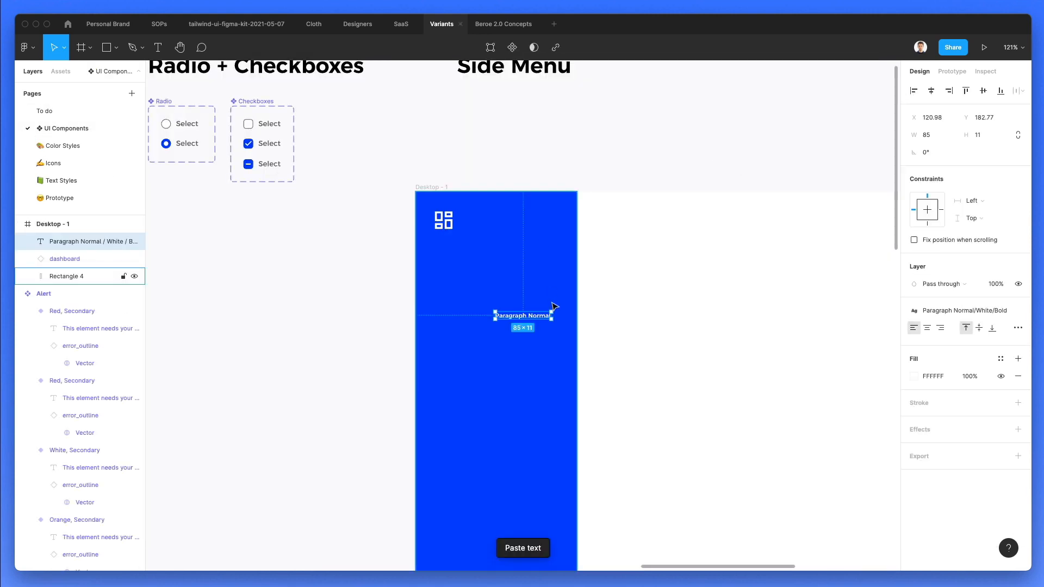
# Duplicate the pasted text beside the dashboard icon, then restyle the original as Paragraph Big/Dark/Regular and place it below the icon.
pyautogui.moveTo(542, 322); pyautogui.dragTo(525, 228)
pyautogui.press('Tab')
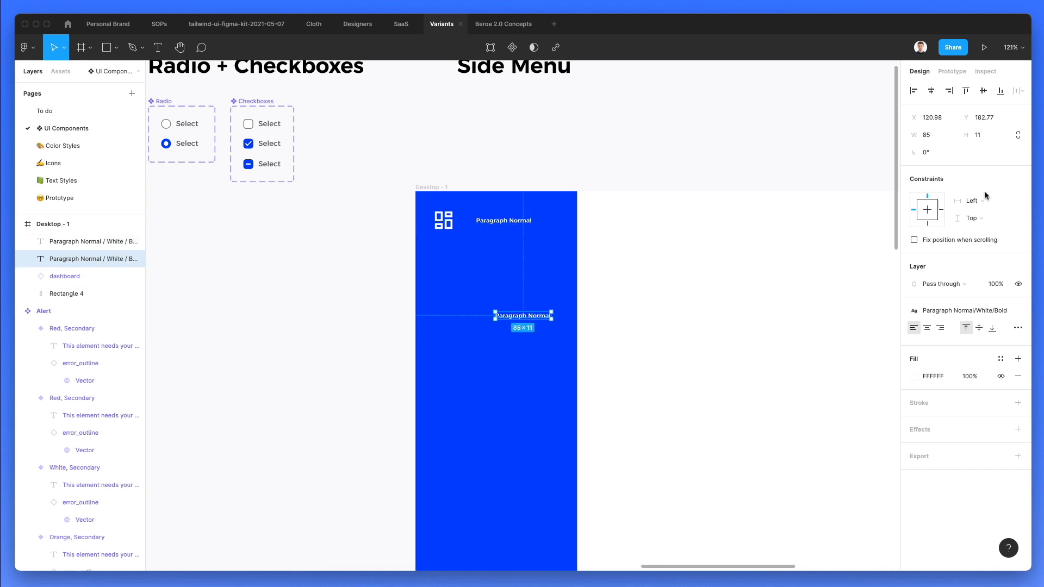
pyautogui.click(964, 309)
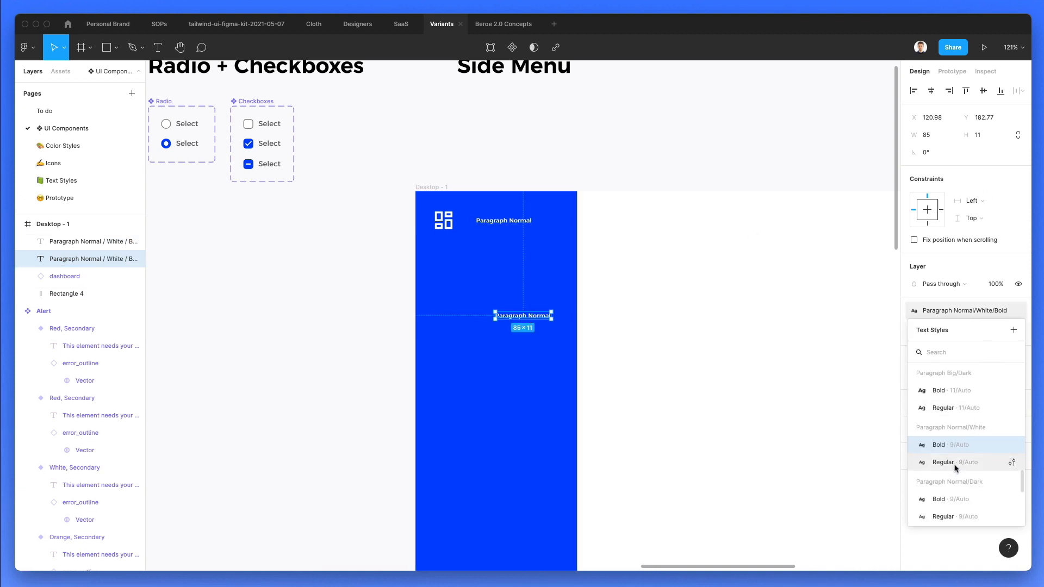
pyautogui.click(965, 407)
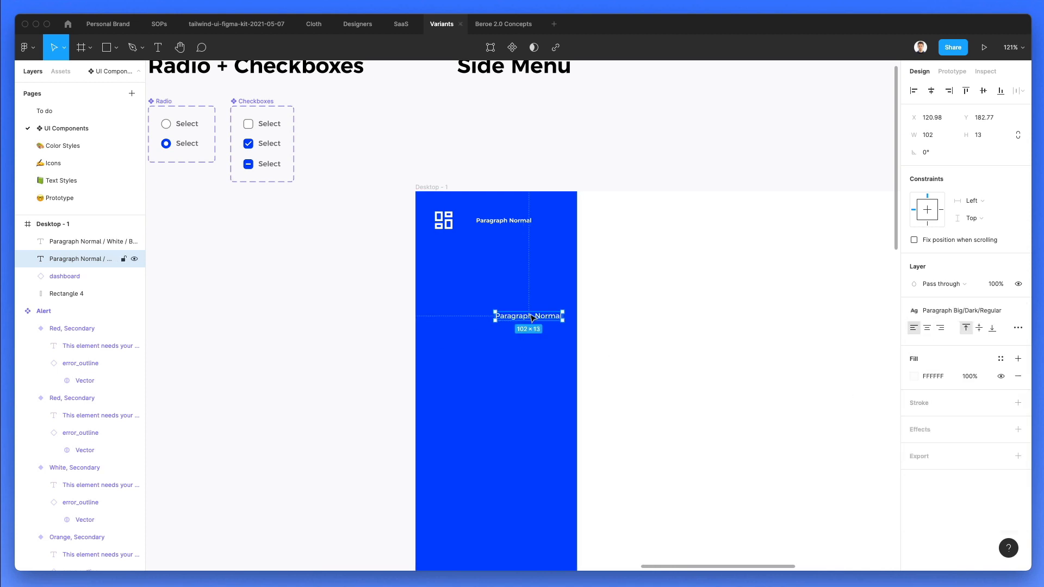
pyautogui.moveTo(527, 315); pyautogui.dragTo(469, 286)
# Change the text beside the dashboard icon to "Search".
pyautogui.click(506, 219)
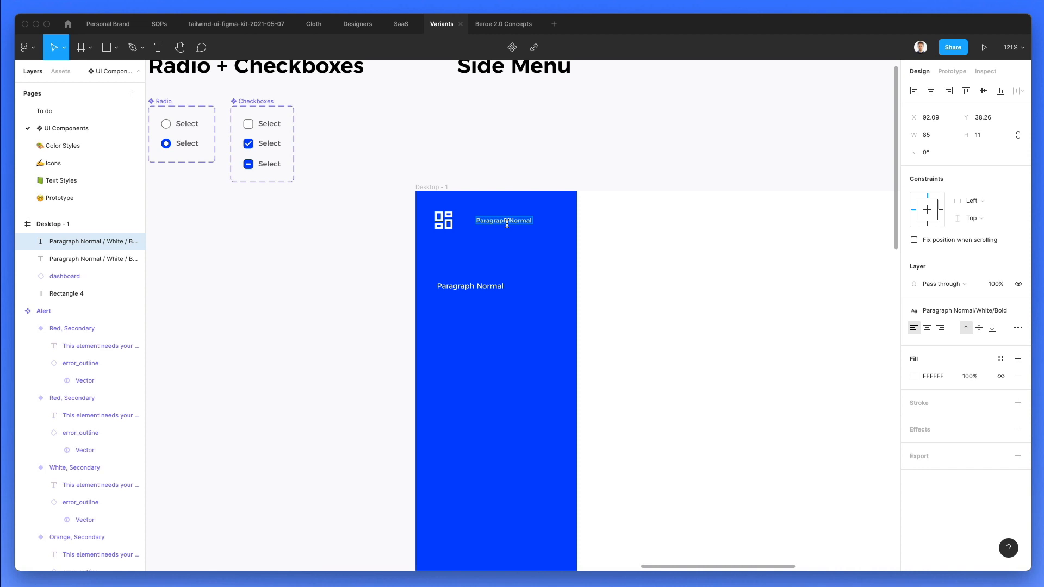
pyautogui.write('s')
pyautogui.press('Escape')
# Copy the Paragraph Normal label's Paragraph Big/Dark/Regular style onto the Search label and move that label under the dashboard icon.
pyautogui.click(471, 288)
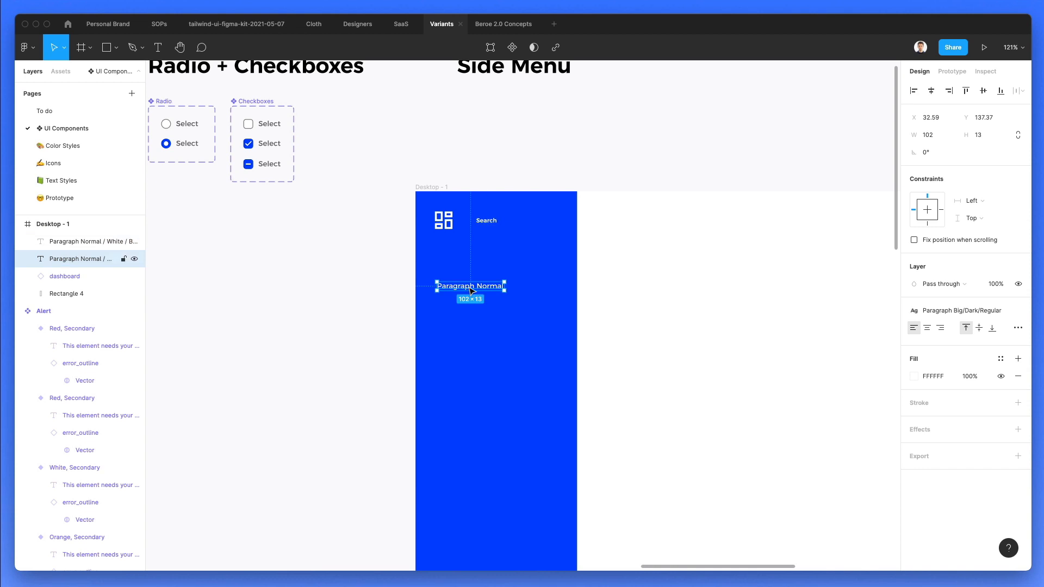
pyautogui.click(485, 224)
pyautogui.press('alt+super+v')
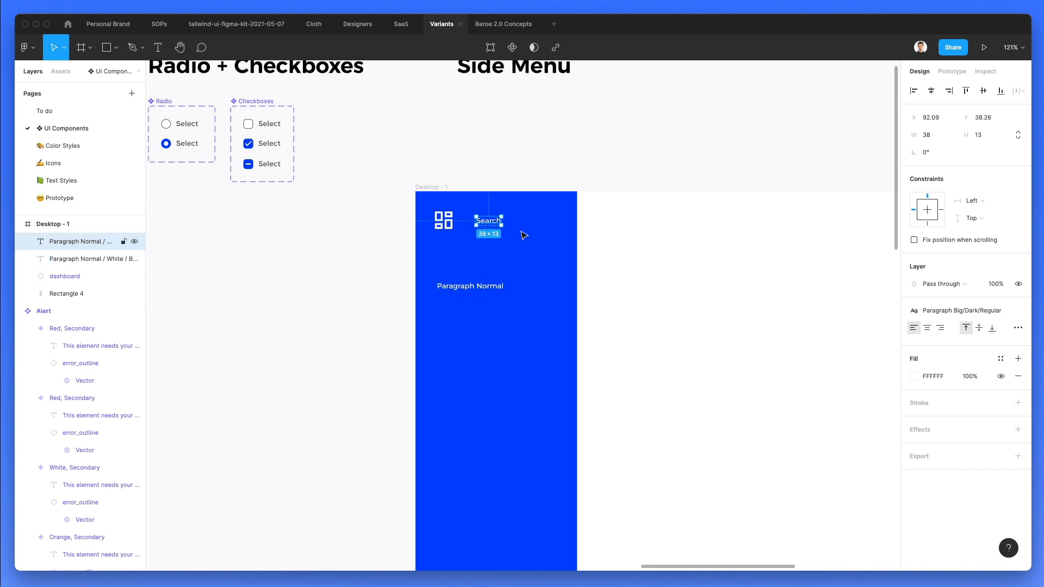
pyautogui.moveTo(489, 224); pyautogui.dragTo(449, 261)
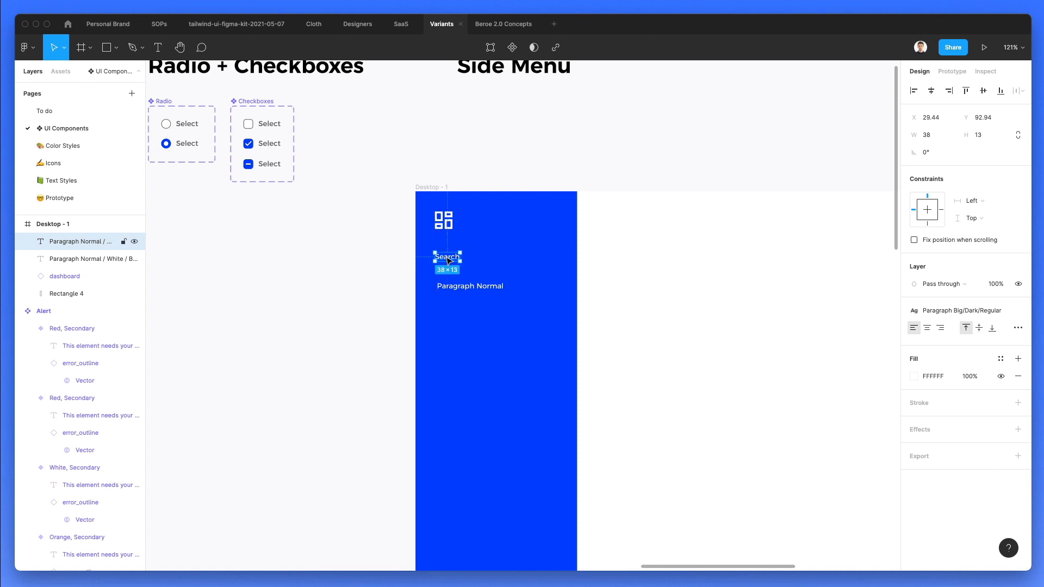
pyautogui.scroll(2, 499, 256)
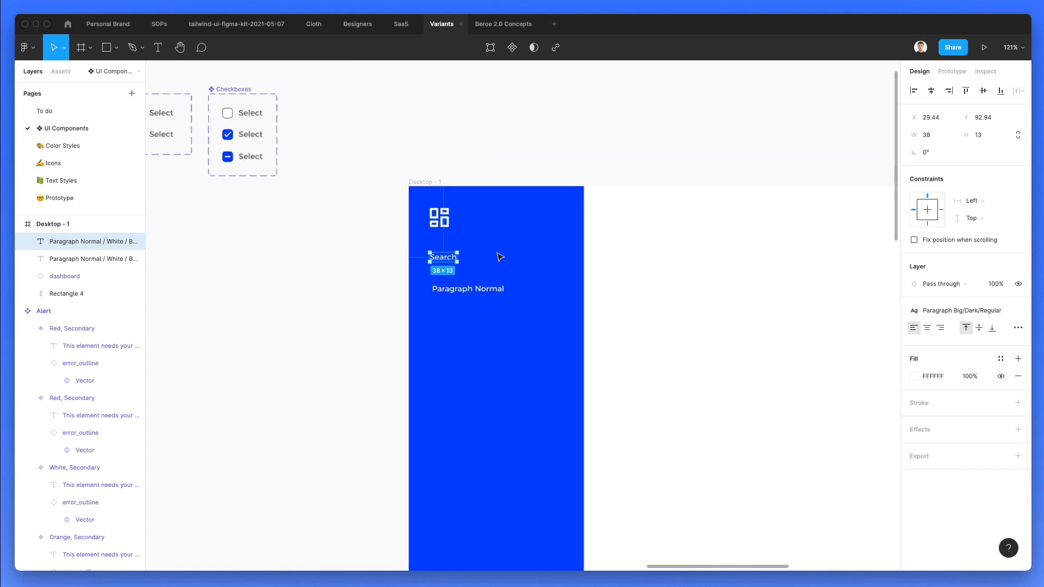
# Find the search icon among the local components and insert an instance in the sidebar's upper-right area.
pyautogui.click(396, 203)
pyautogui.click(60, 72)
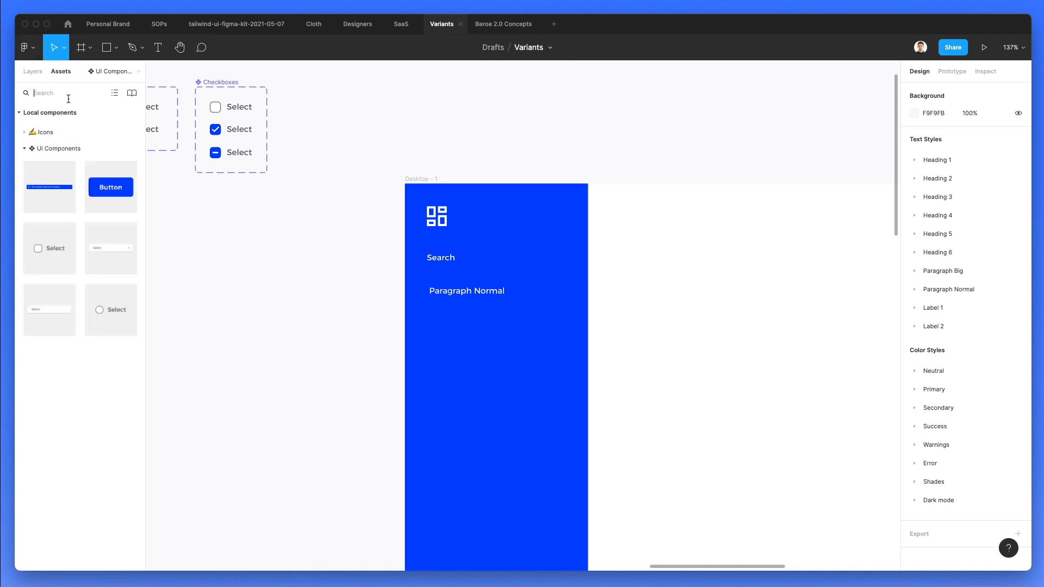
pyautogui.write('search')
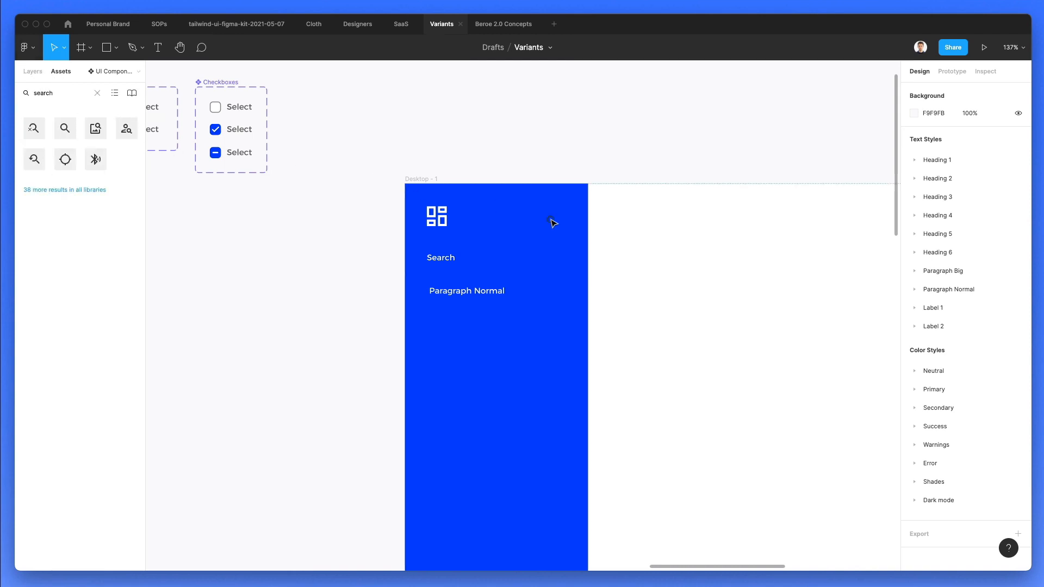
pyautogui.moveTo(550, 230); pyautogui.dragTo(549, 229)
pyautogui.scroll(2, 549, 229)
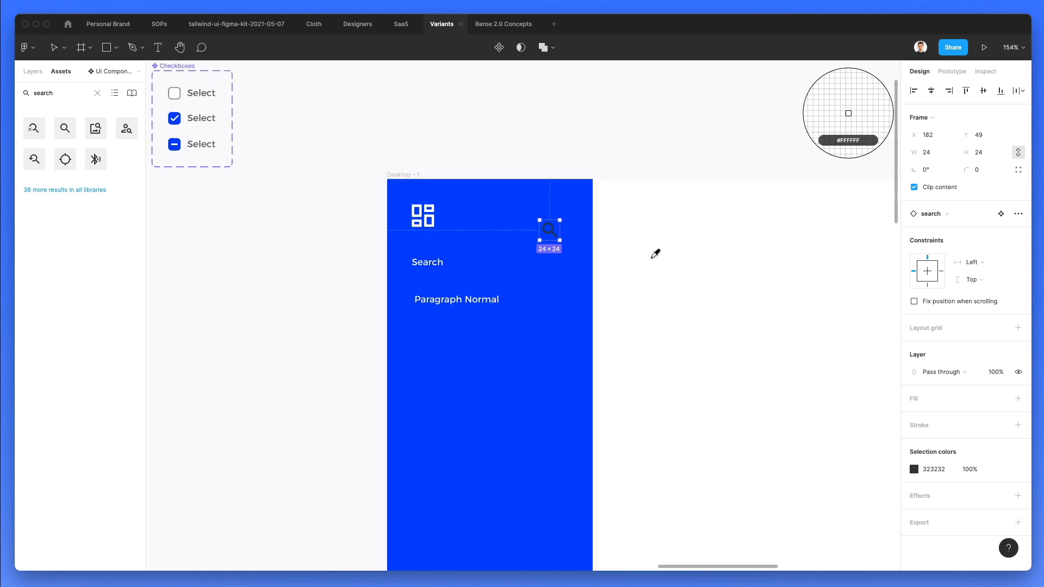
# Recolor the search icon white (FFFFFF) by sampling the white canvas area.
pyautogui.click(914, 470)
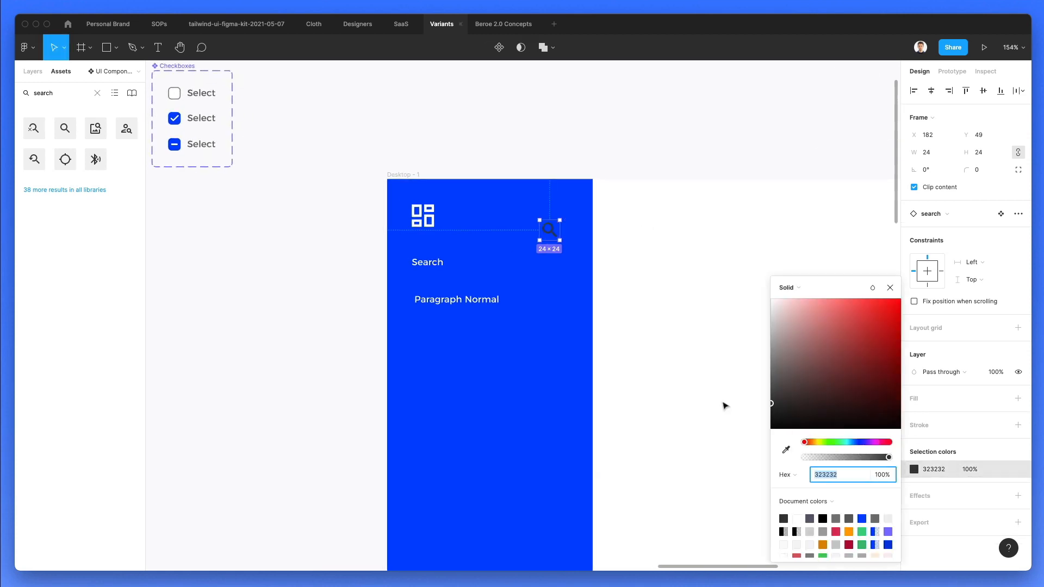
pyautogui.press('i')
pyautogui.click(671, 301)
pyautogui.click(612, 214)
# Move the search icon level with the dashboard icon near the sidebar's right edge and set its opacity to 70%.
pyautogui.moveTo(549, 229); pyautogui.dragTo(571, 217)
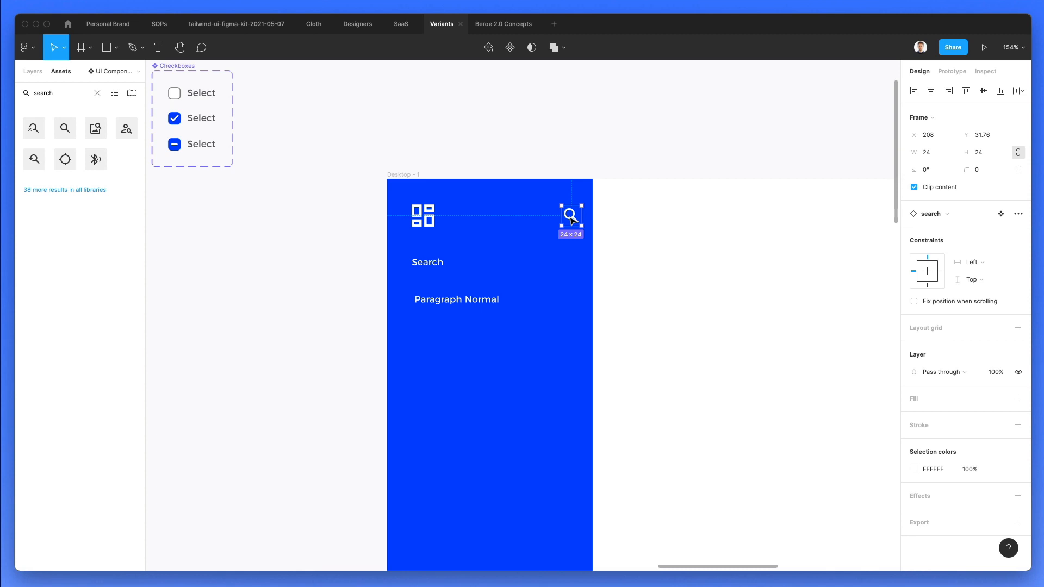
pyautogui.press('7')
pyautogui.click(678, 231)
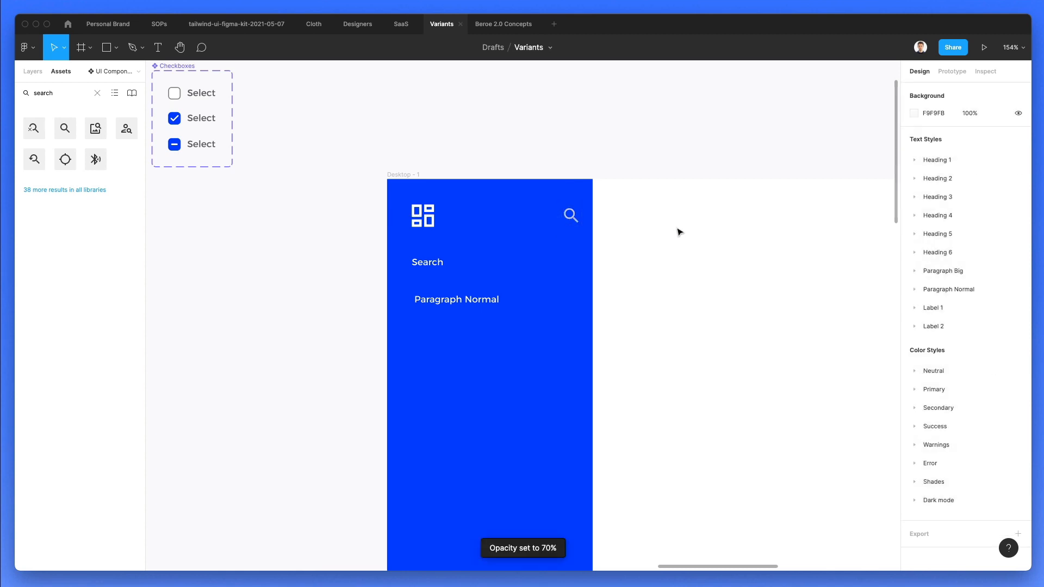
pyautogui.click(572, 218)
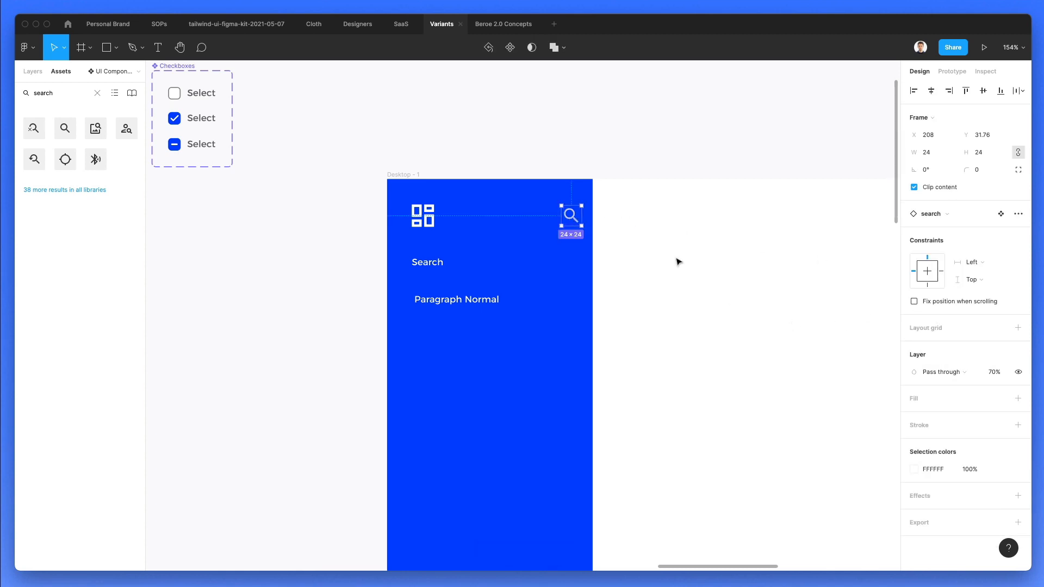
pyautogui.scroll(-3, 628, 257)
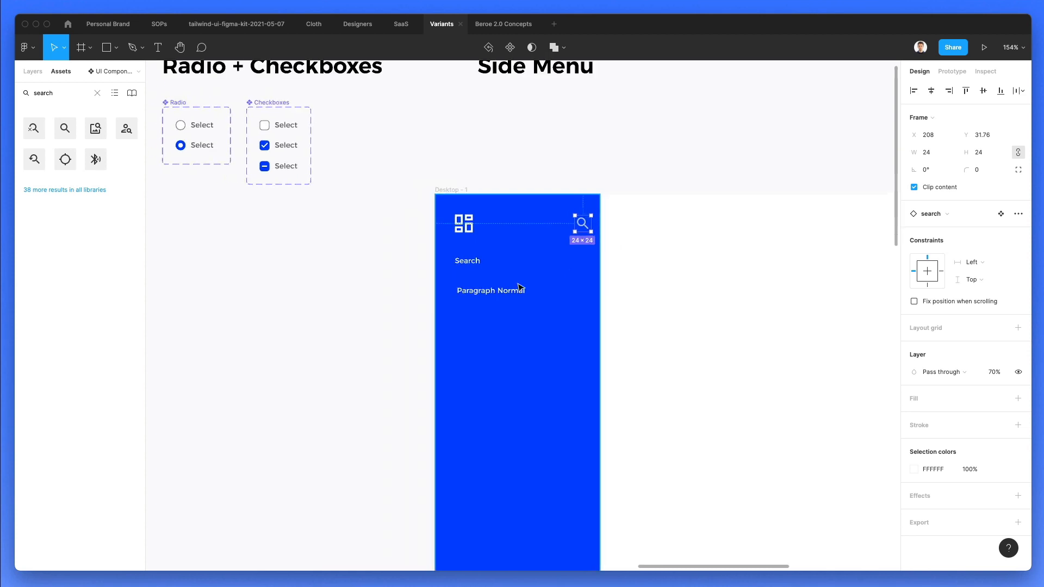
# Align the Paragraph Normal label to the Search label's left edge at X 29.44, then delete the Search label.
pyautogui.click(492, 293)
pyautogui.moveTo(491, 294); pyautogui.dragTo(497, 291)
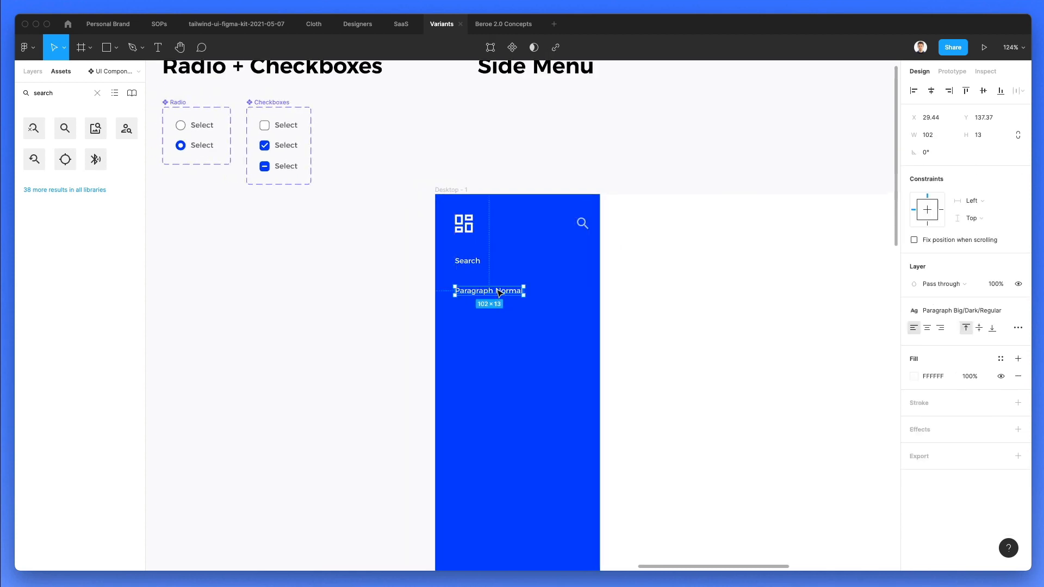
pyautogui.scroll(-3, 653, 296)
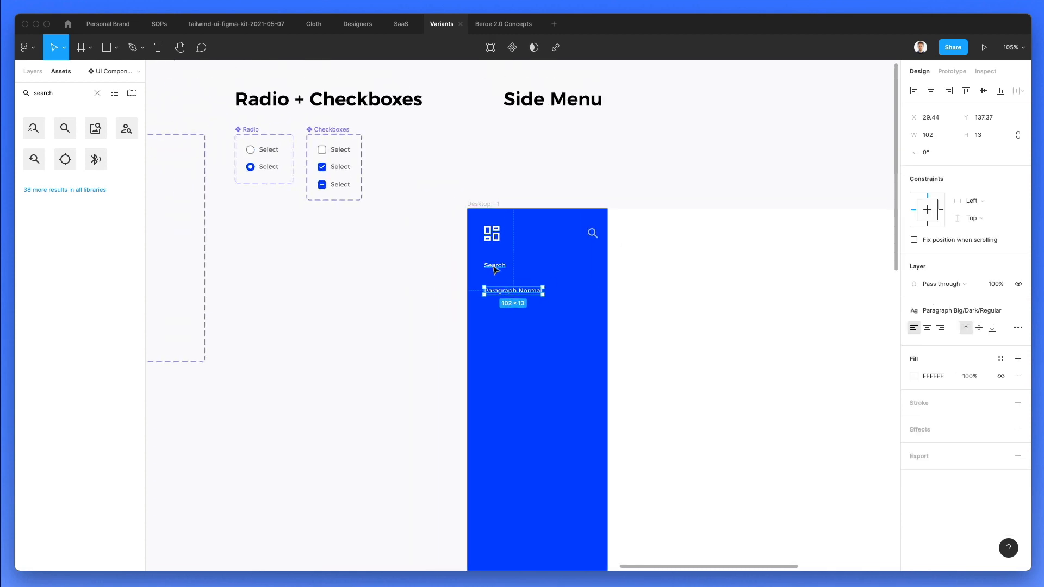
pyautogui.click(495, 268)
pyautogui.press('Delete')
pyautogui.scroll(-2, 506, 269)
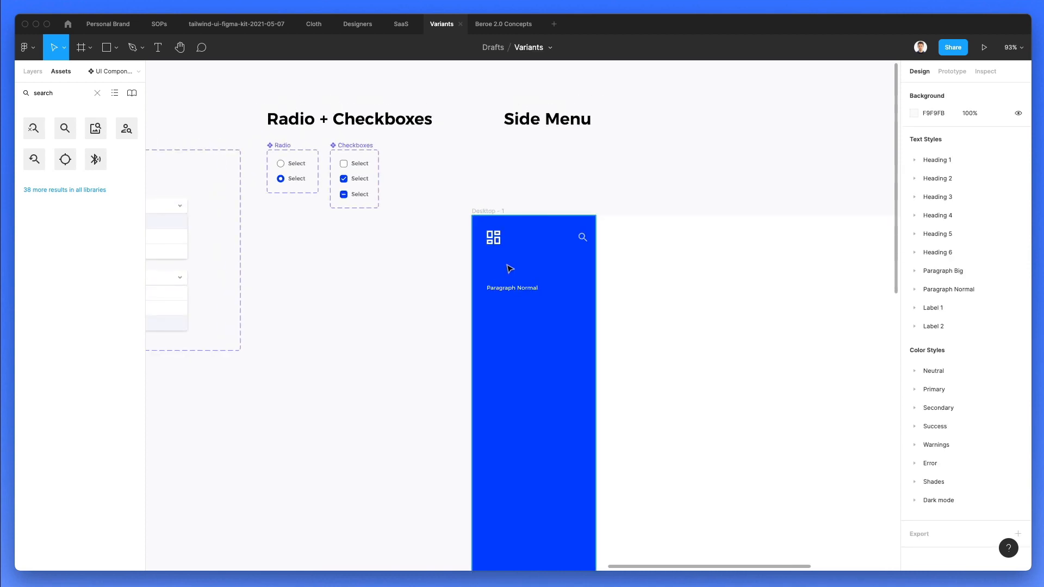
# Clear the component search, return to the layer list and open the Icons page at the Action icons.
pyautogui.click(97, 94)
pyautogui.click(38, 76)
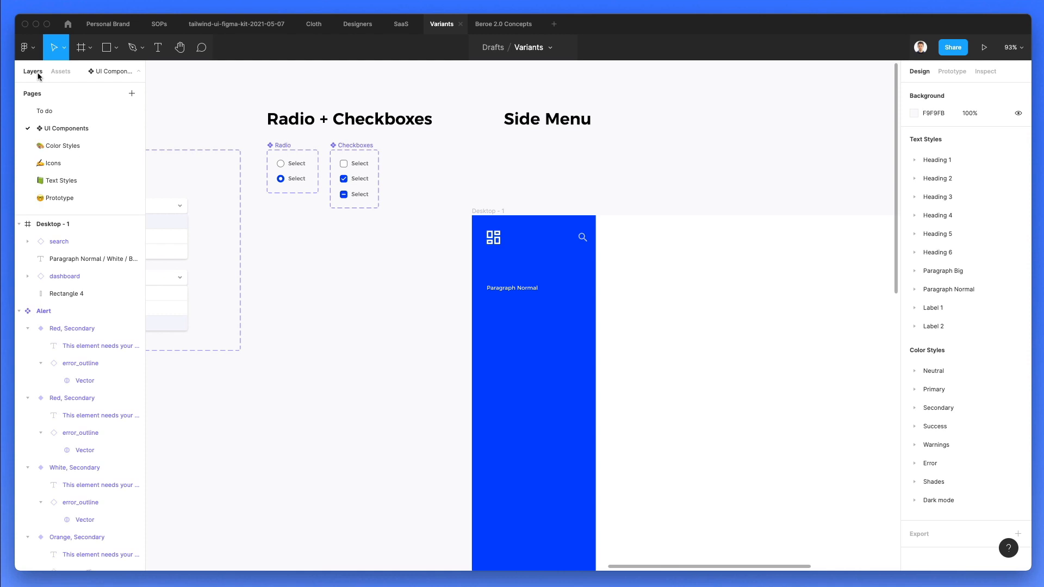
pyautogui.click(52, 163)
pyautogui.hscroll(-1, 484, 187)
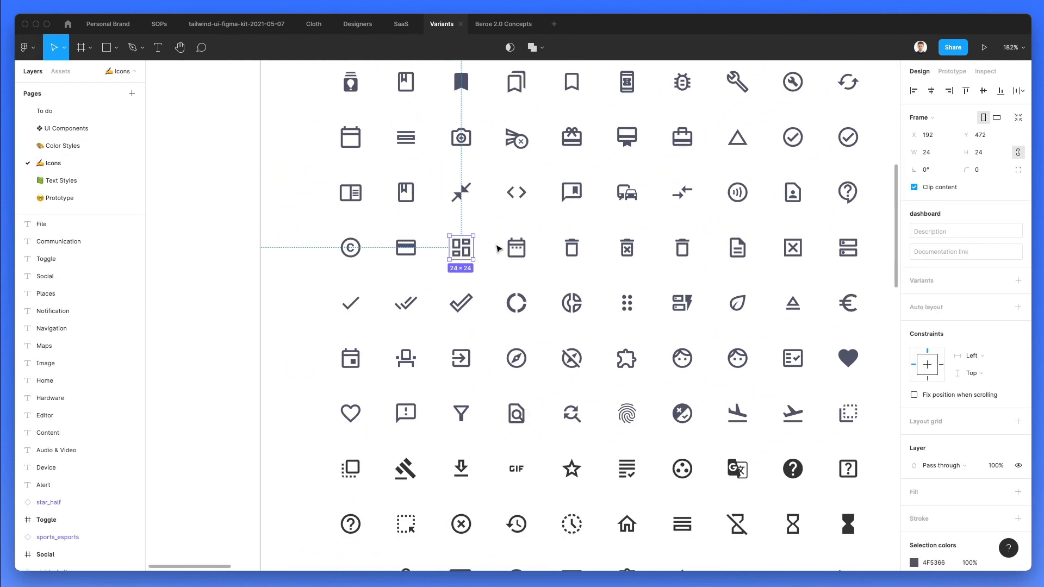
pyautogui.scroll(-2, 515, 252)
pyautogui.scroll(-2, 515, 252)
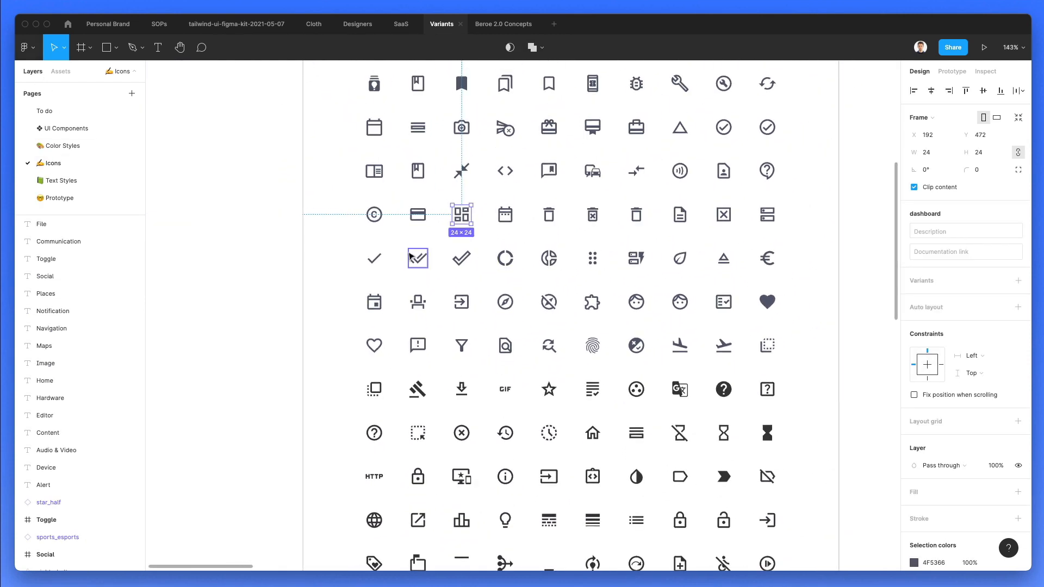
# Place the favorite_border, event and assessment icons in a column on the empty canvas beside the Action frame.
pyautogui.moveTo(373, 258); pyautogui.dragTo(270, 263)
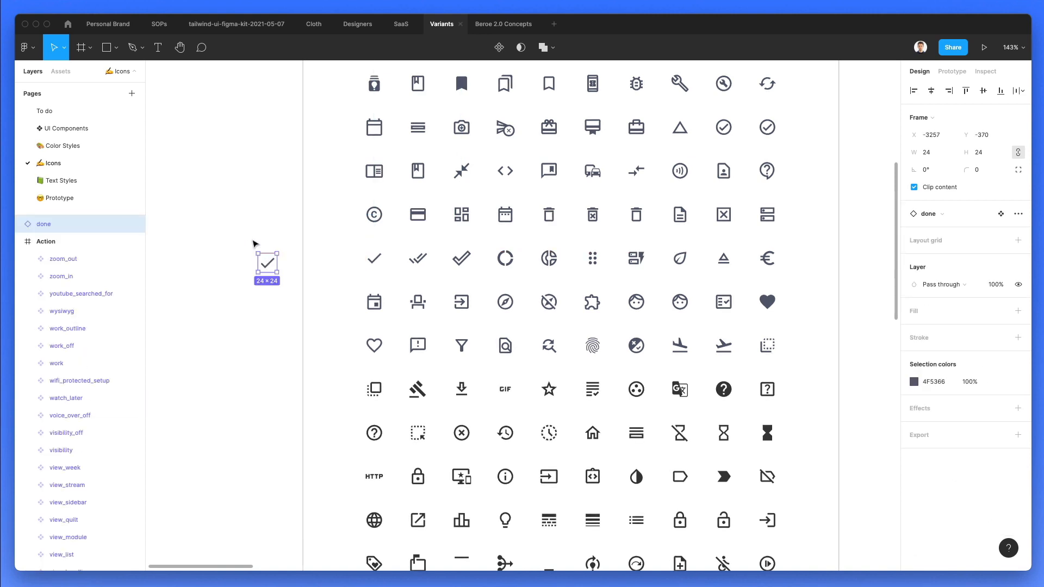
pyautogui.hotkey('ctrl', 'z')
pyautogui.moveTo(384, 355); pyautogui.dragTo(253, 274)
pyautogui.moveTo(374, 302); pyautogui.dragTo(252, 250)
pyautogui.scroll(3, 316, 234)
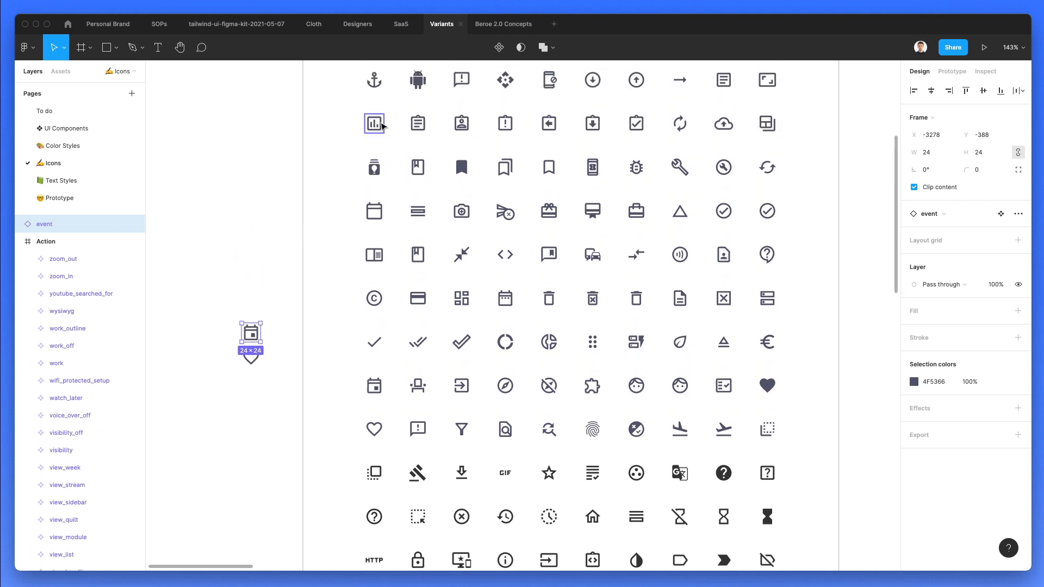
pyautogui.moveTo(375, 124); pyautogui.dragTo(259, 305)
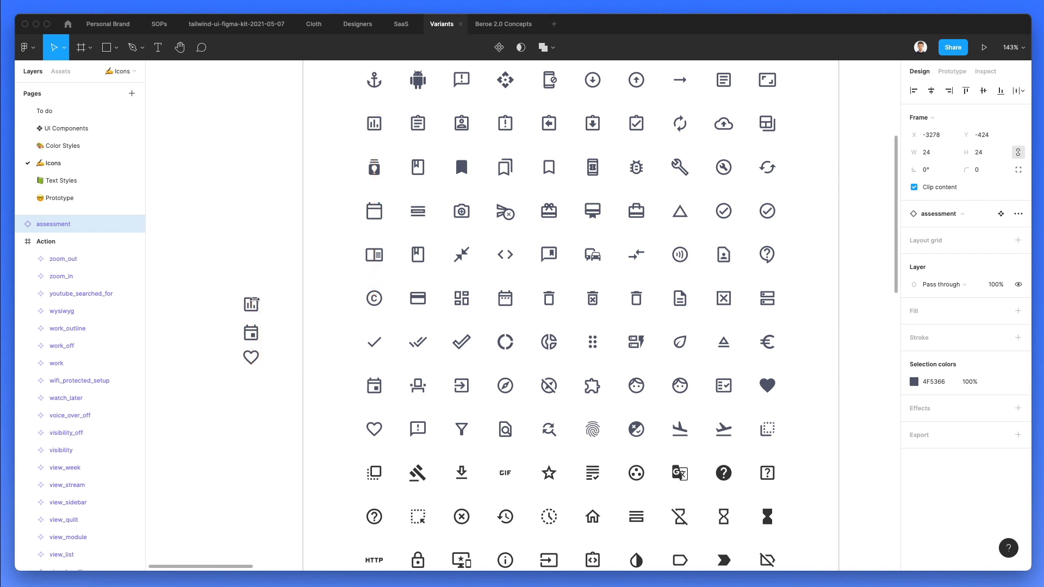
# Add the help_outline and language icons from the Action set to the column beneath the favorite_border icon.
pyautogui.scroll(-4, 514, 147)
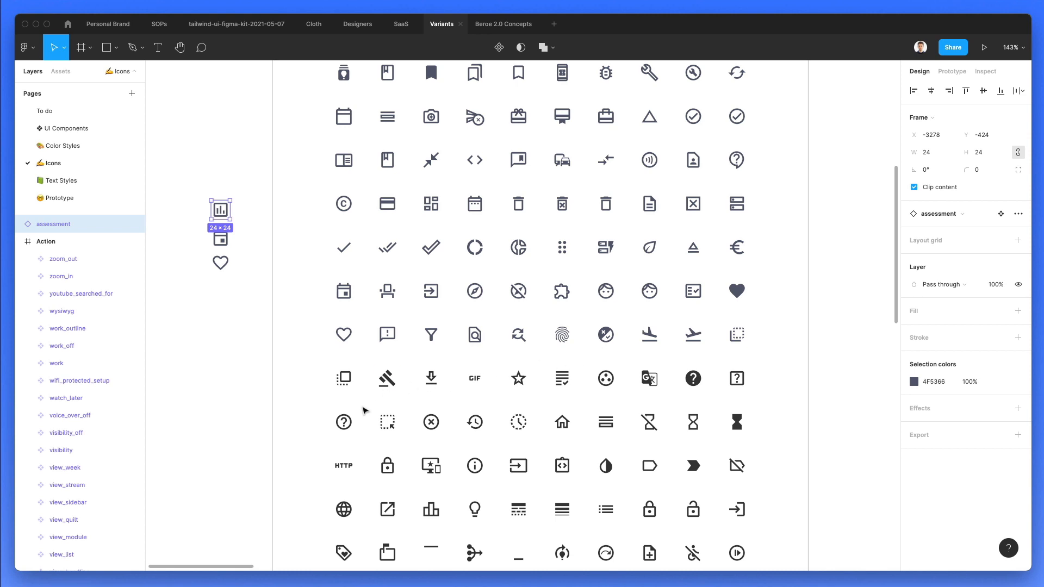
pyautogui.scroll(-2, 363, 410)
pyautogui.moveTo(344, 380); pyautogui.dragTo(231, 273)
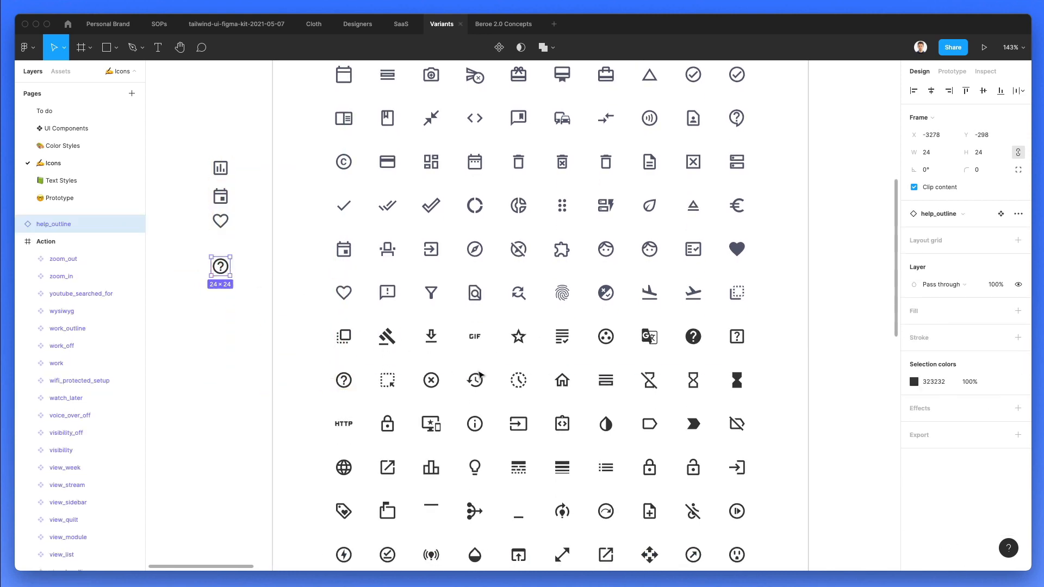
pyautogui.scroll(-2, 480, 375)
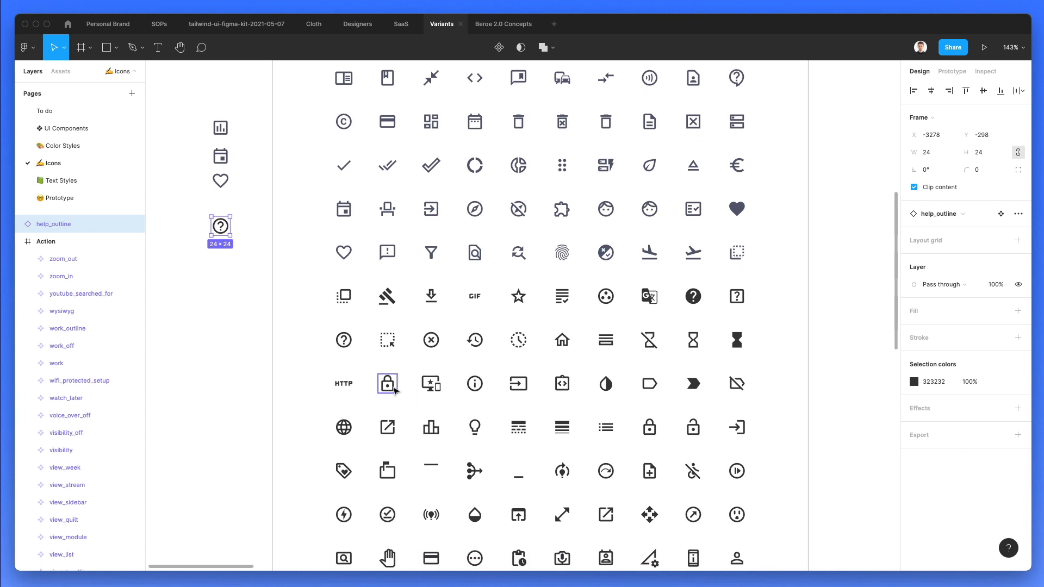
pyautogui.scroll(-1, 431, 434)
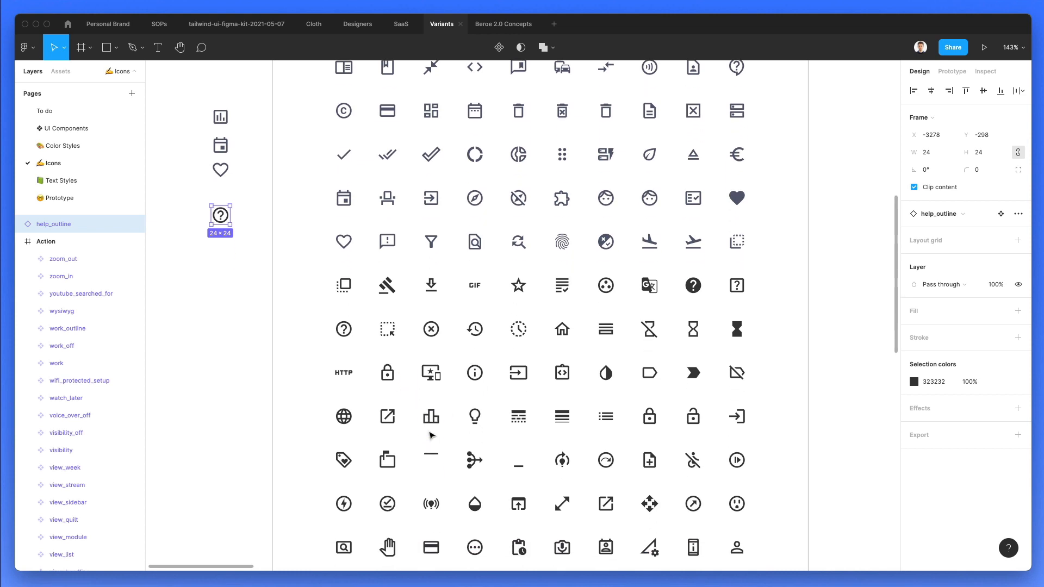
pyautogui.moveTo(343, 412); pyautogui.dragTo(228, 188)
# Bring the schedule and shopping_cart icons out of the Action set onto the canvas beside the frame.
pyautogui.scroll(-3, 400, 318)
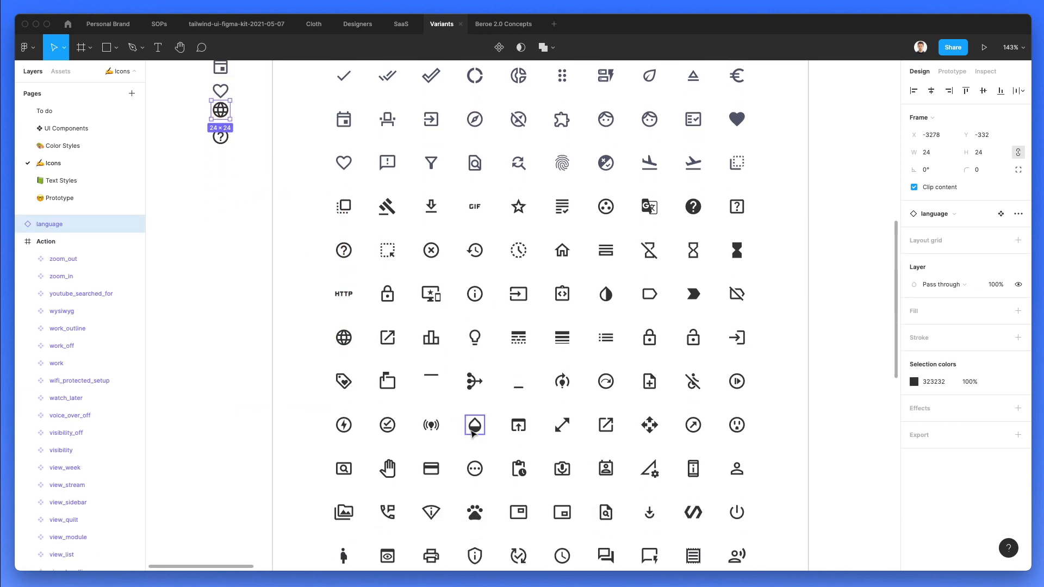
pyautogui.scroll(-6, 404, 461)
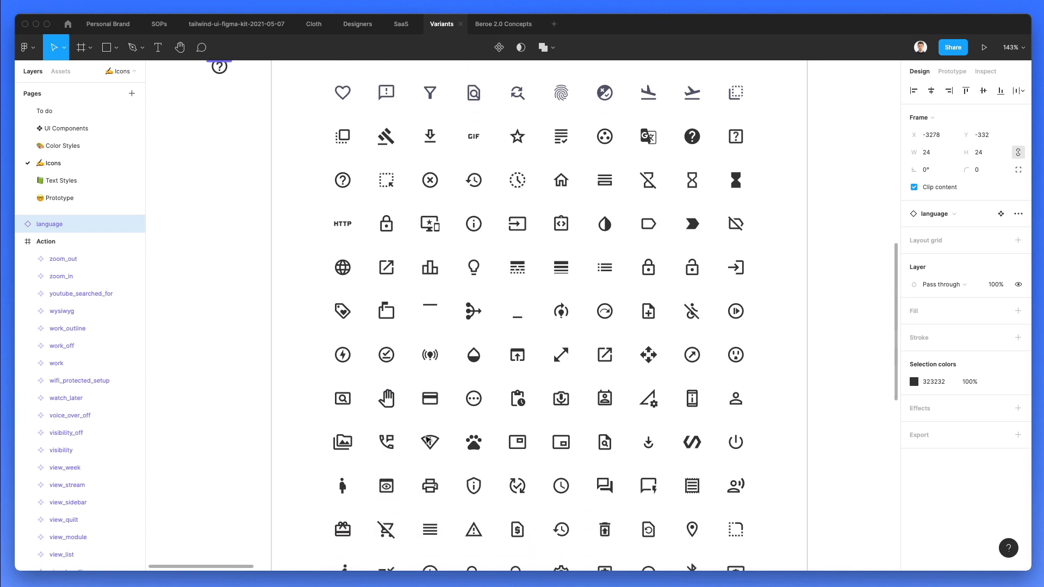
pyautogui.scroll(-1, 481, 463)
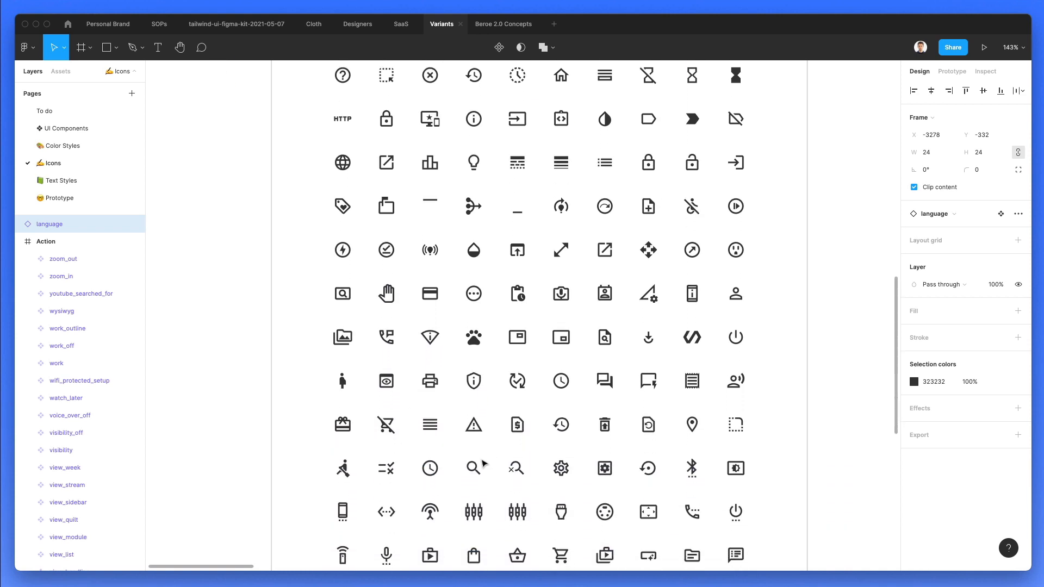
pyautogui.moveTo(432, 459); pyautogui.dragTo(227, 110)
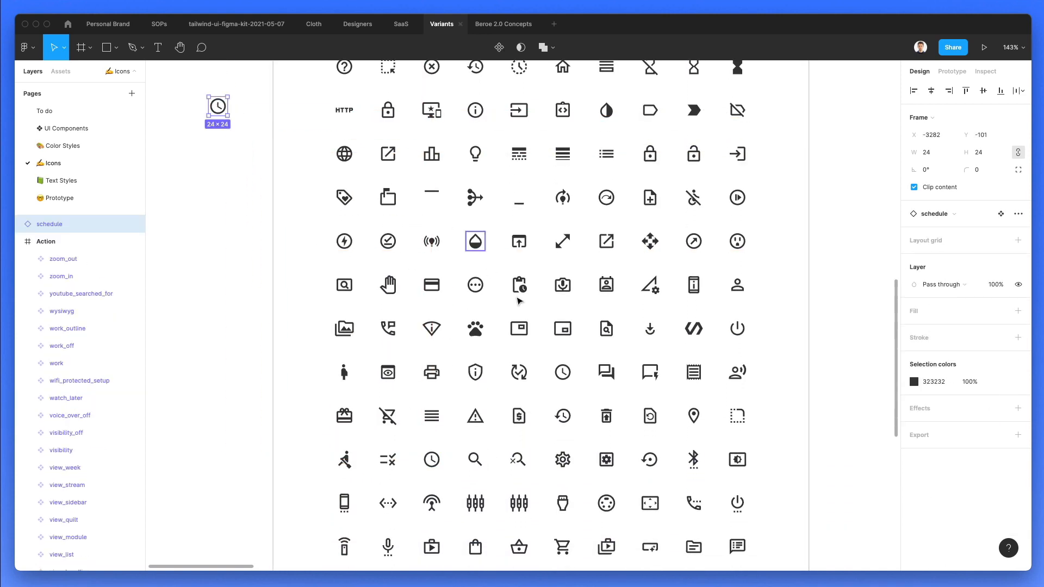
pyautogui.scroll(-6, 533, 310)
pyautogui.moveTo(562, 374); pyautogui.dragTo(218, 80)
# Move the shopping_cart icon just below the schedule icon, and bring both up under the help_outline icon.
pyautogui.scroll(-12, 412, 174)
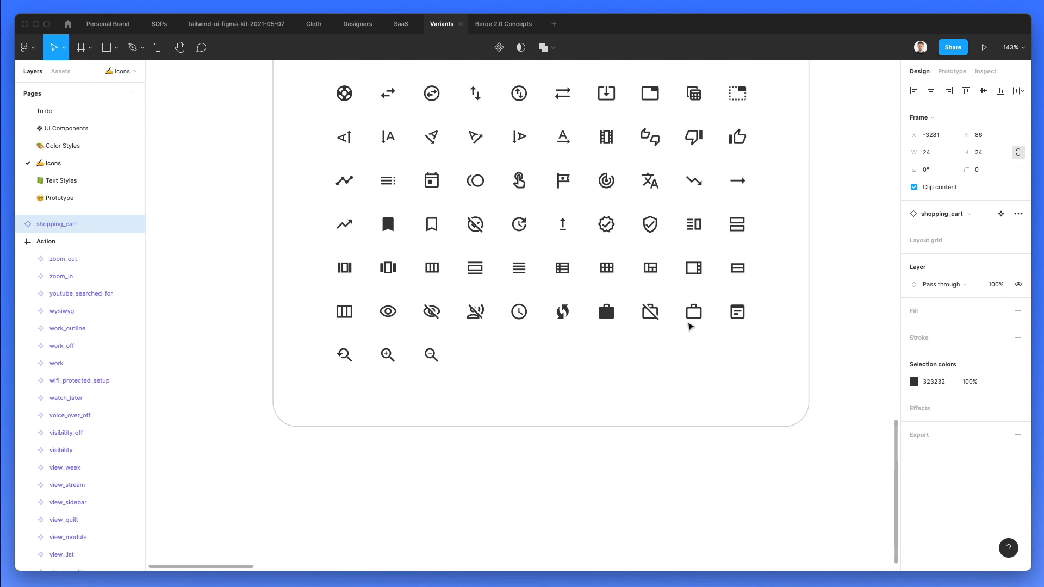
pyautogui.scroll(7, 686, 326)
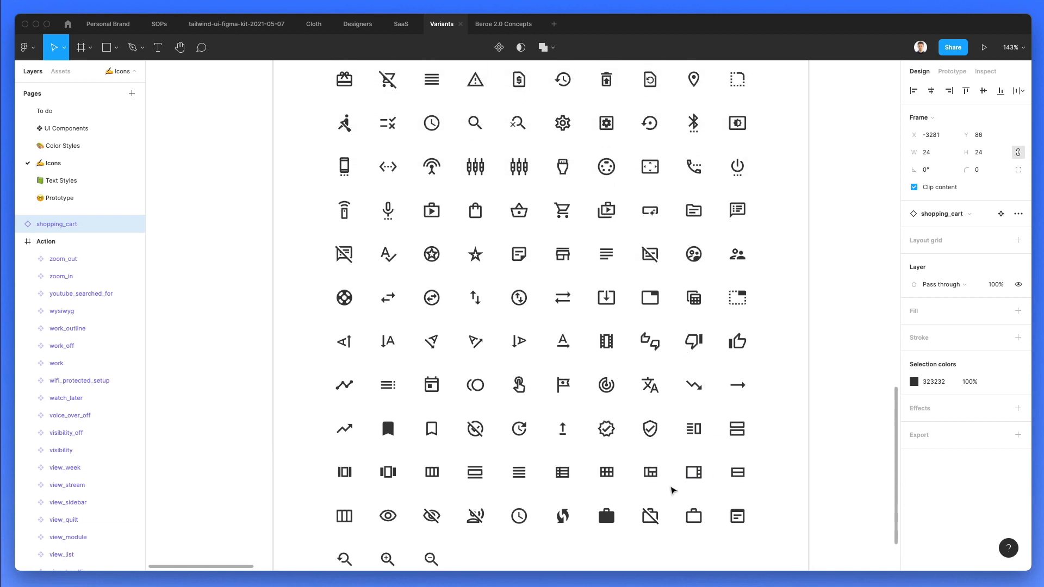
pyautogui.scroll(18, 606, 385)
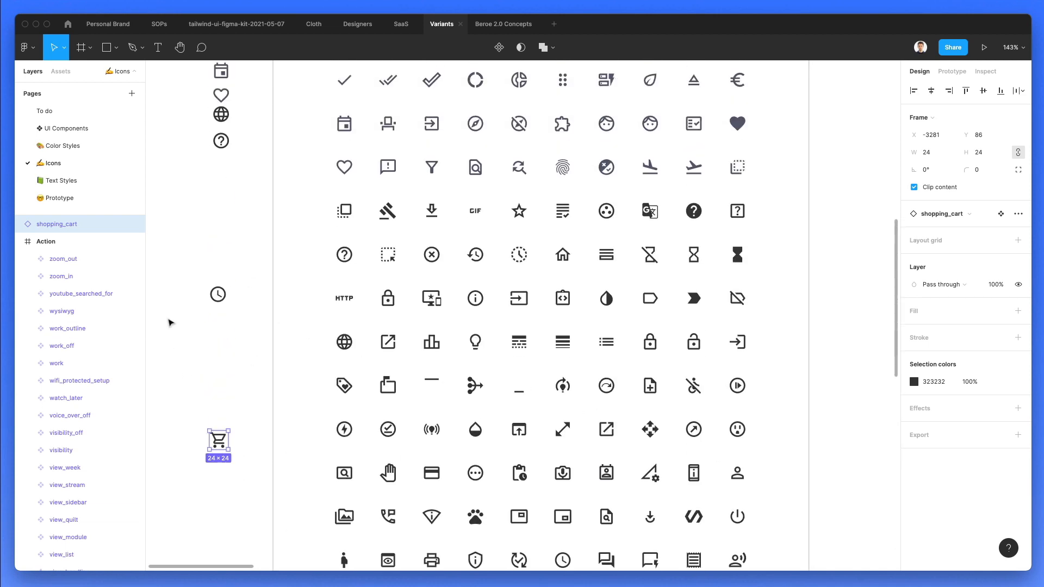
pyautogui.moveTo(220, 444); pyautogui.dragTo(220, 326)
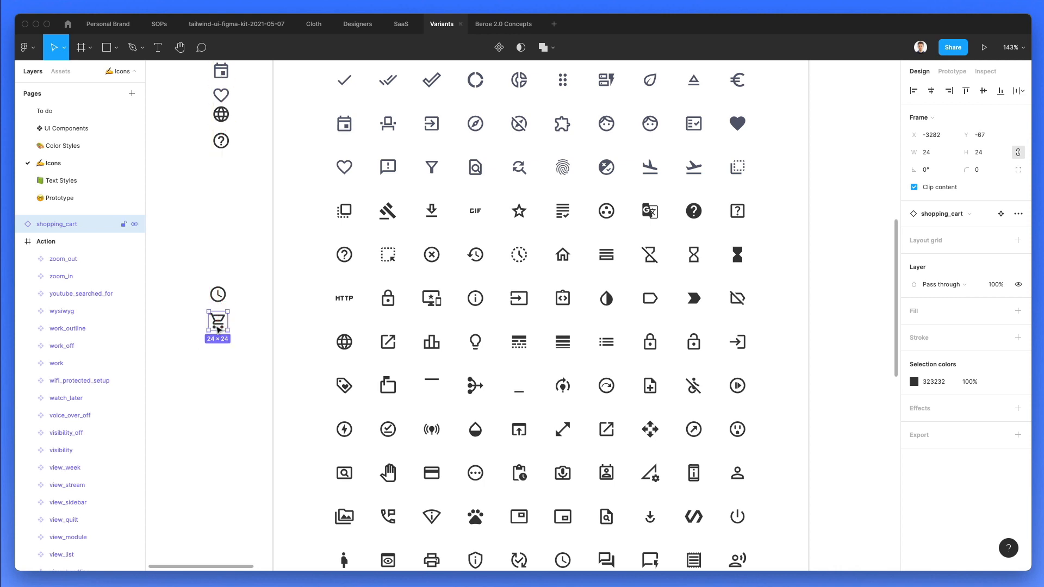
pyautogui.moveTo(187, 275); pyautogui.dragTo(222, 327)
pyautogui.scroll(2, 194, 306)
pyautogui.moveTo(220, 372); pyautogui.dragTo(222, 246)
# Copy the column of seven icons into the Desktop - 1 frame on the UI Components page.
pyautogui.scroll(3, 222, 245)
pyautogui.keyDown('ctrl'); pyautogui.scroll(5, 188, 235); pyautogui.keyUp('ctrl')
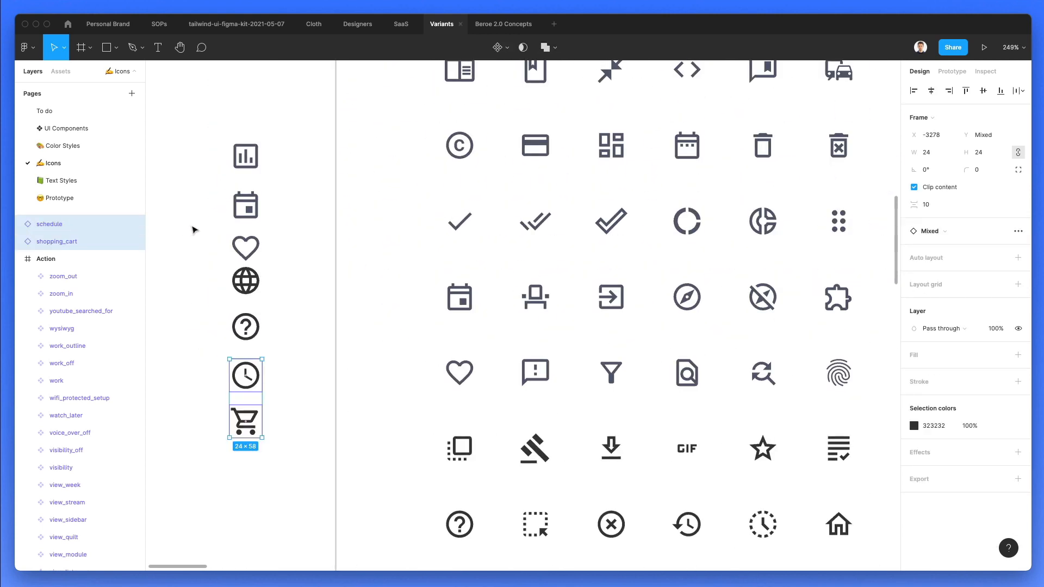
pyautogui.moveTo(180, 111); pyautogui.dragTo(287, 553)
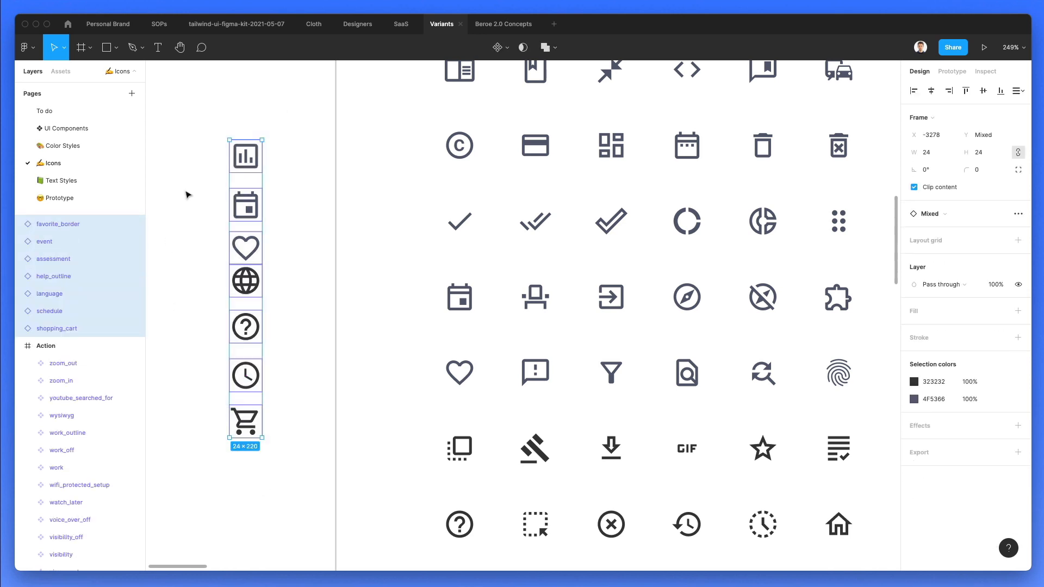
pyautogui.press('pageup')
pyautogui.press('pageup')
pyautogui.keyDown('ctrl'); pyautogui.scroll(-1, 486, 187); pyautogui.keyUp('ctrl')
pyautogui.scroll(-3, 663, 219)
pyautogui.hscroll(3, 662, 219)
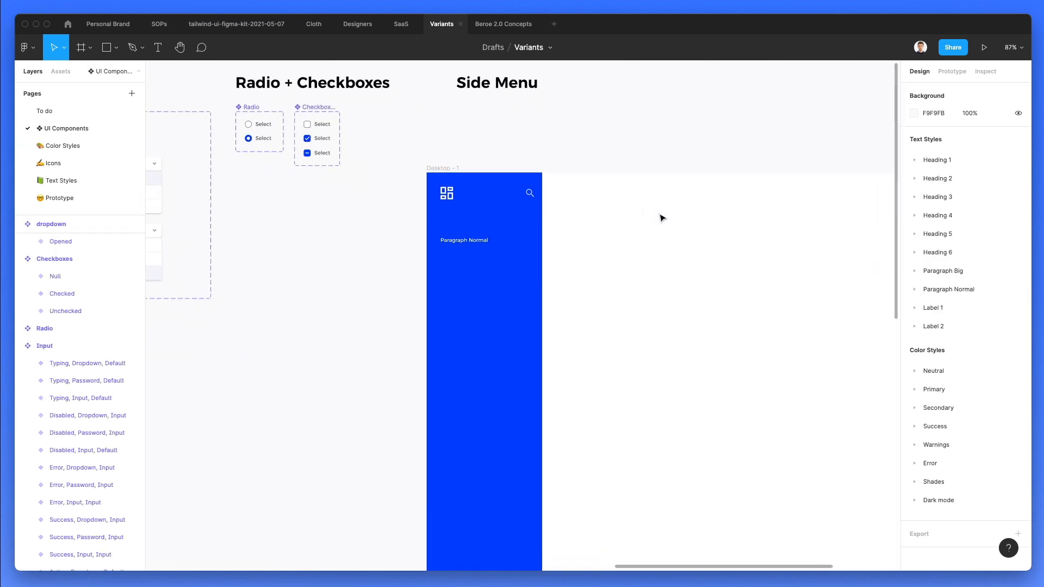
pyautogui.press('super+v')
# Scale the seven pasted icons up proportionally to about 29.32 each.
pyautogui.keyDown('ctrl'); pyautogui.scroll(5, 559, 272); pyautogui.keyUp('ctrl')
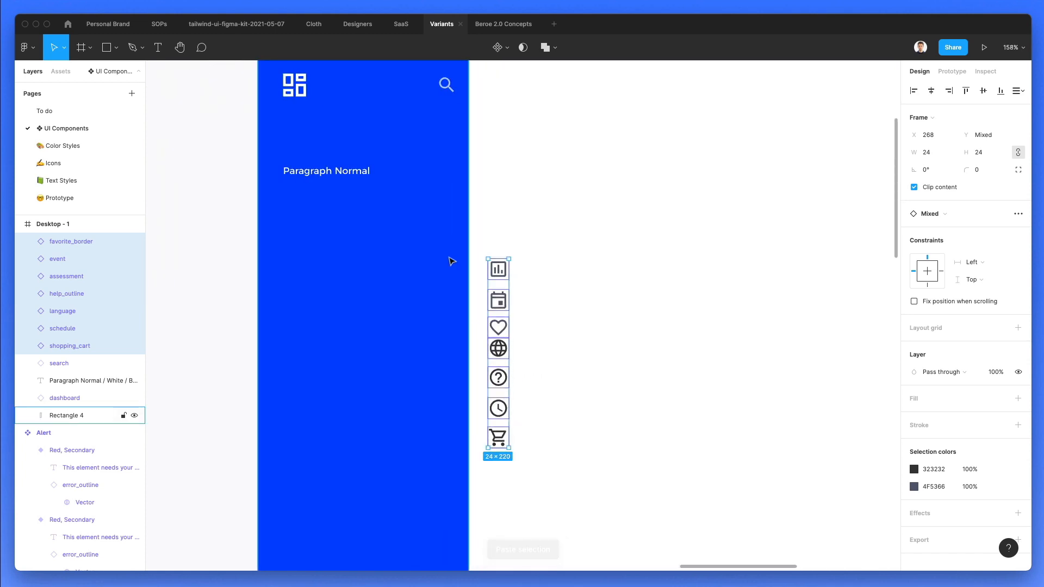
pyautogui.press('k')
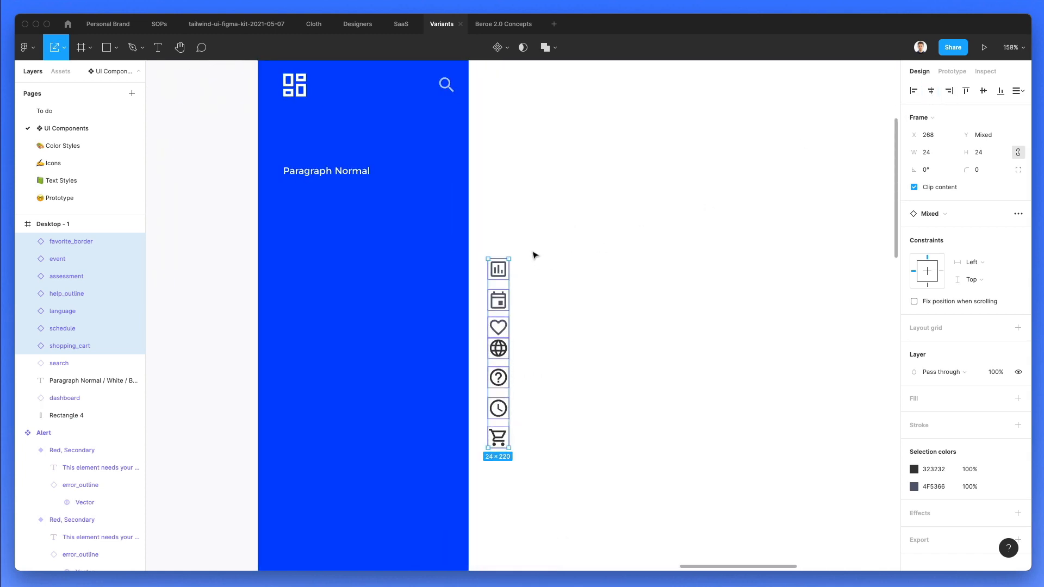
pyautogui.moveTo(511, 253); pyautogui.dragTo(513, 246)
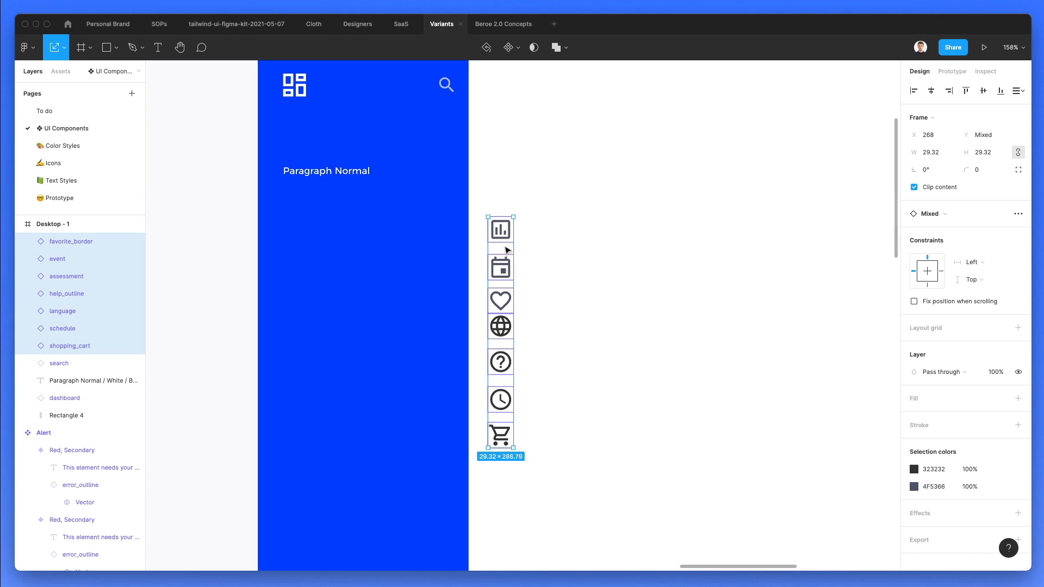
# Recolor both the 323232 and 4F5366 colors of the seven icons to white (FFFFFF).
pyautogui.click(914, 470)
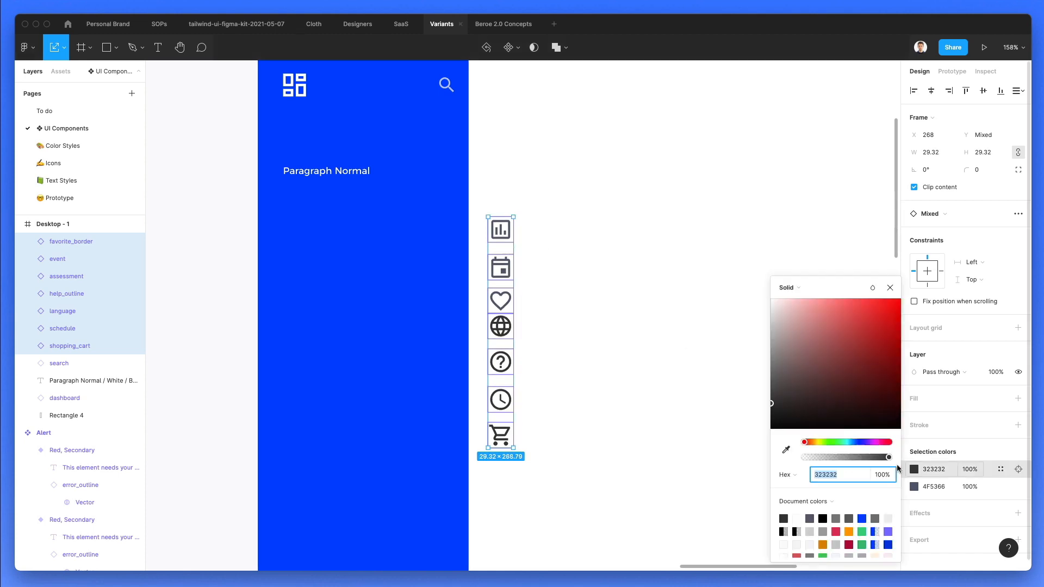
pyautogui.write('ffffff')
pyautogui.press('Return')
pyautogui.click(914, 486)
pyautogui.write('ffffff')
pyautogui.press('Return')
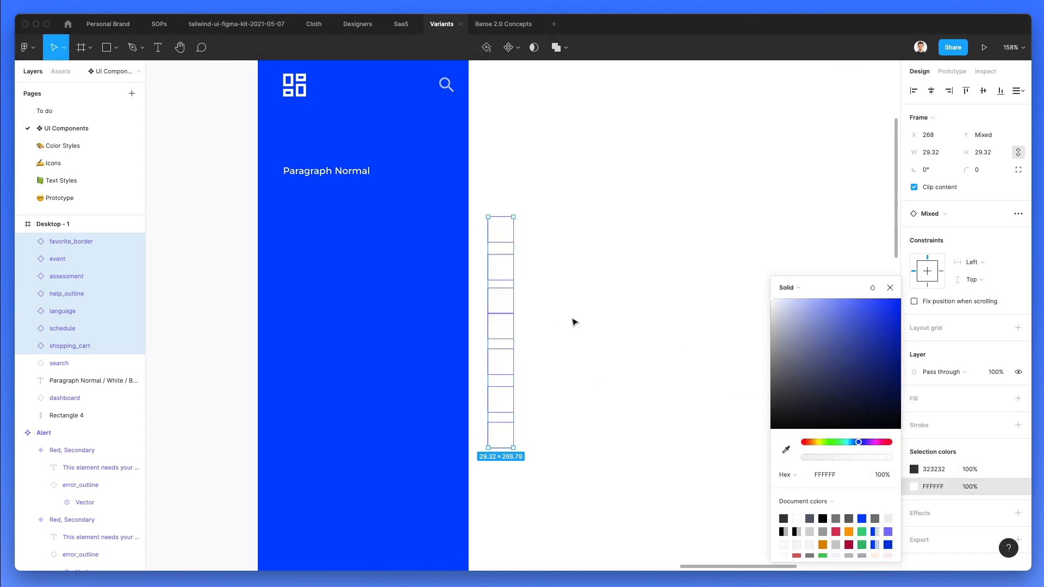
pyautogui.press('Escape')
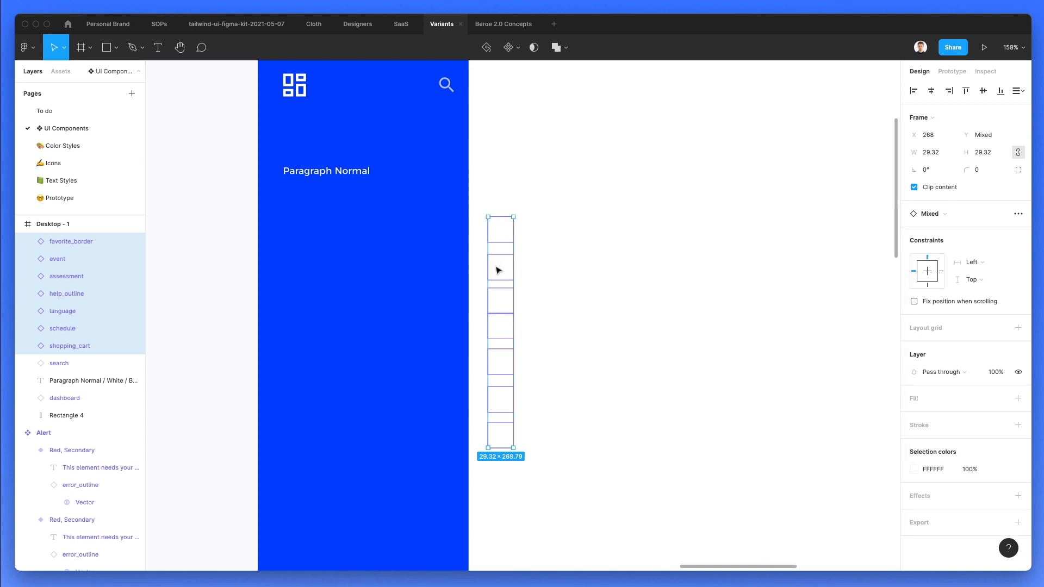
# Move the white icons onto the blue sidebar below the Paragraph Normal label at X 25 and scale them to about 25.15 each.
pyautogui.moveTo(499, 271); pyautogui.dragTo(290, 235)
pyautogui.scroll(2, 289, 235)
pyautogui.scroll(-1, 289, 235)
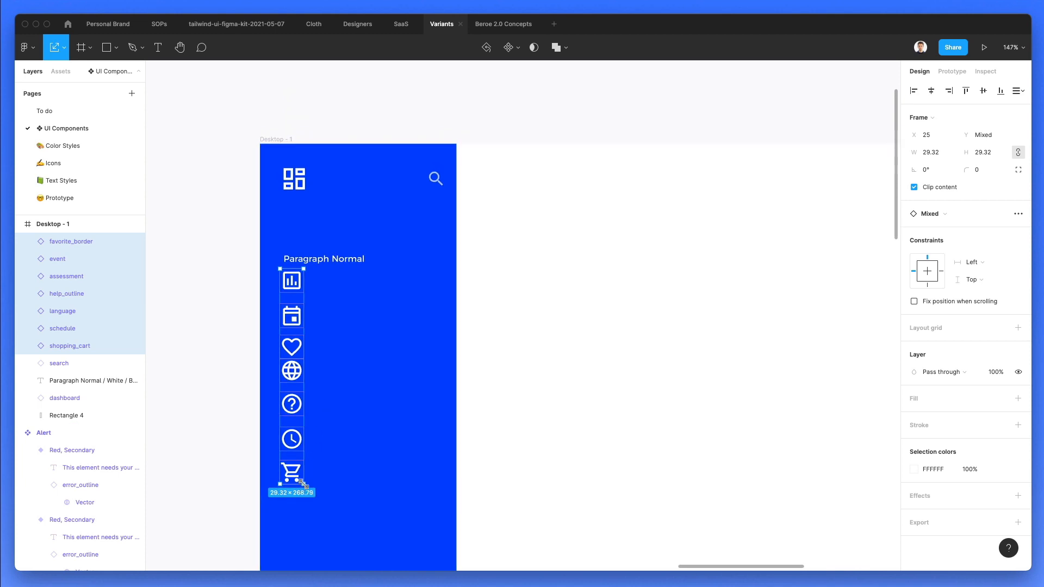
pyautogui.moveTo(303, 482); pyautogui.dragTo(303, 443)
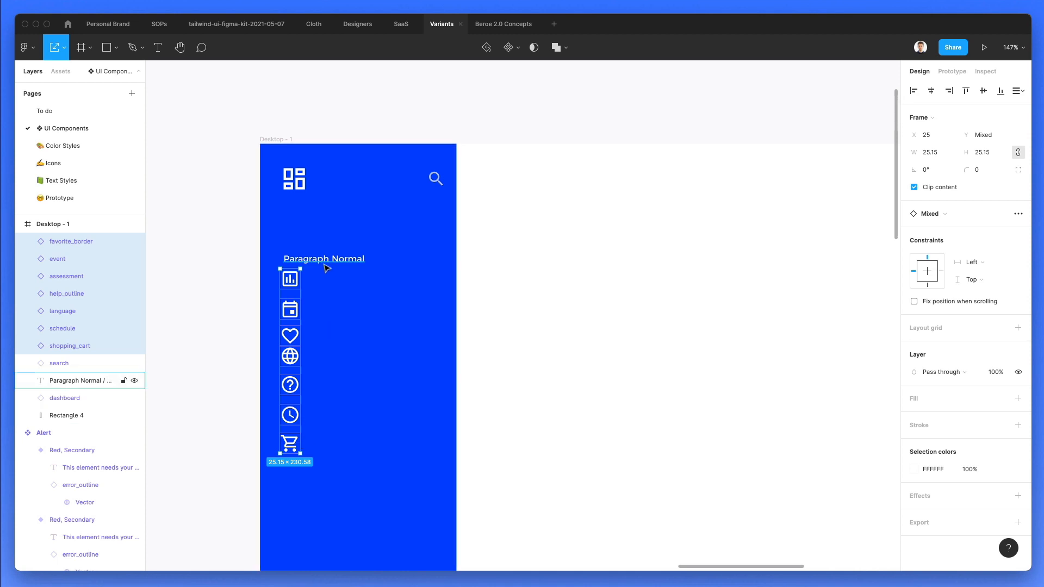
# Distribute the seven sidebar icons with equal vertical spacing and set their opacity to 70%.
pyautogui.click(1017, 92)
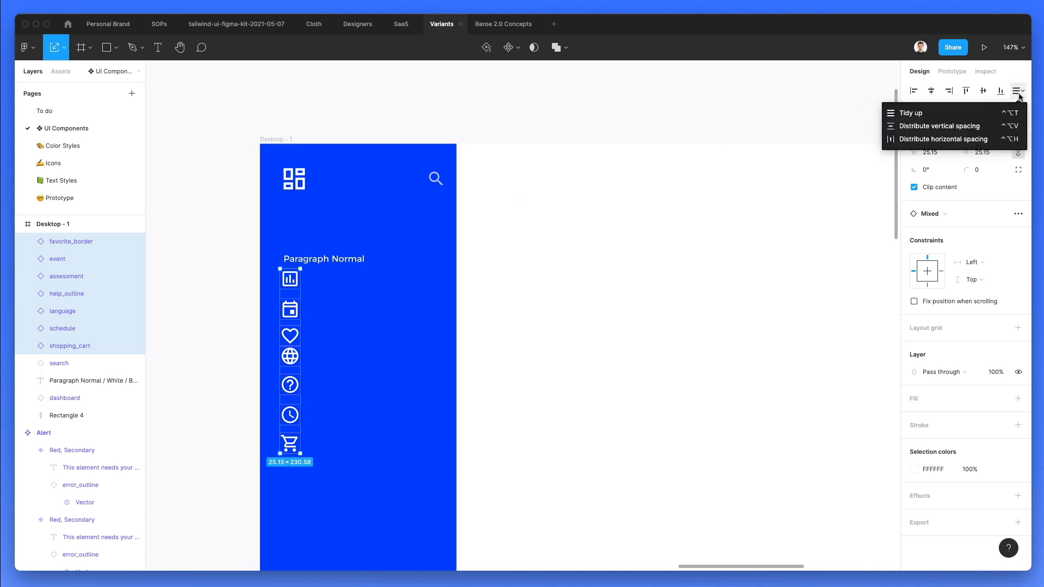
pyautogui.click(937, 127)
pyautogui.press('7')
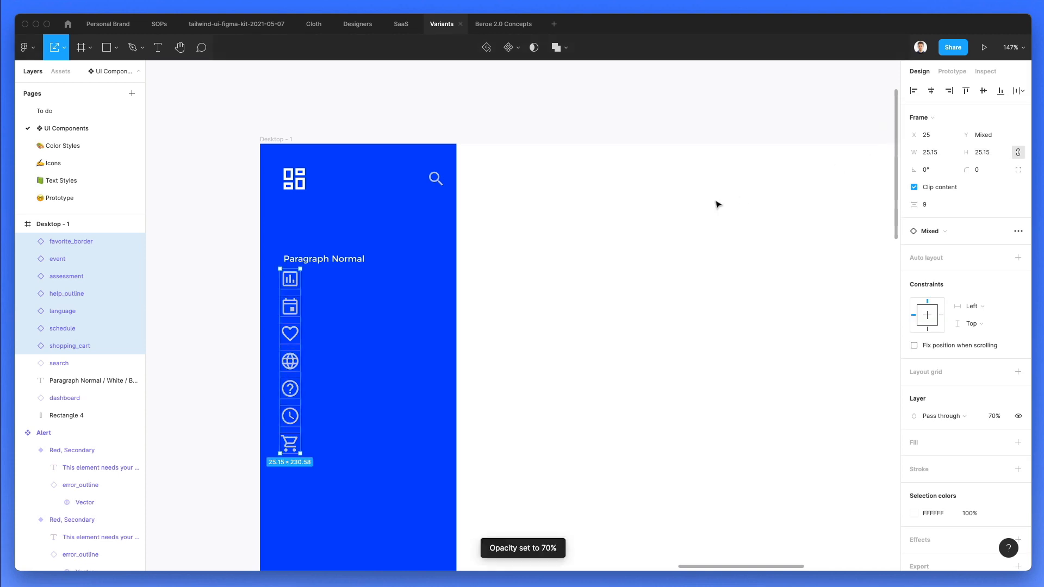
# Place the Paragraph Normal label beside the assessment icon at about X 60.51, and move the shopping_cart icon further down the sidebar.
pyautogui.moveTo(321, 262); pyautogui.dragTo(348, 284)
pyautogui.scroll(-2, 289, 417)
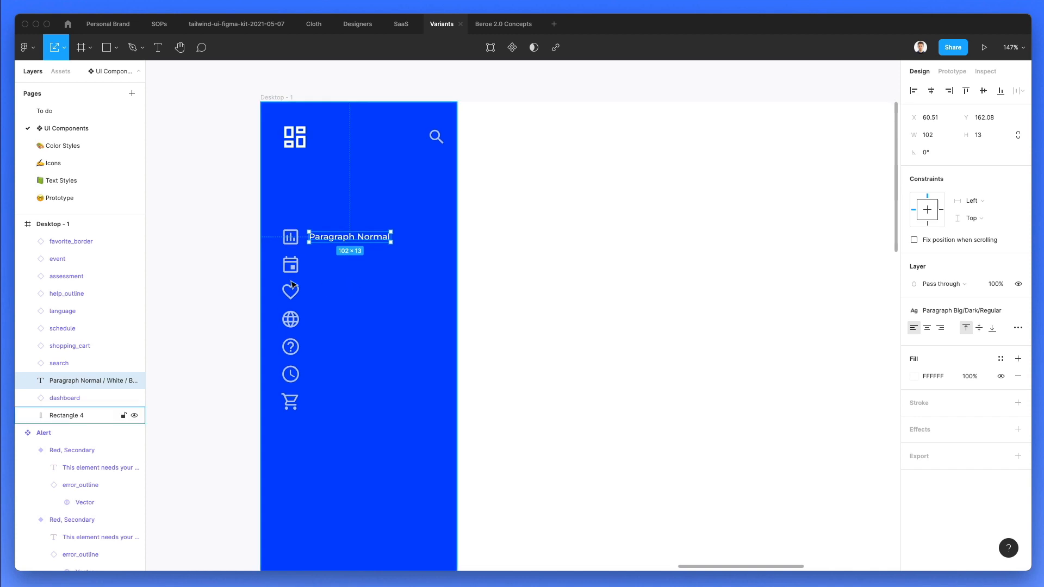
pyautogui.moveTo(290, 407); pyautogui.dragTo(299, 269)
# Undo the last drag, lock the blue sidebar rectangle (Rectangle 4) and clear the selection.
pyautogui.press('super+z')
pyautogui.rightClick(421, 275)
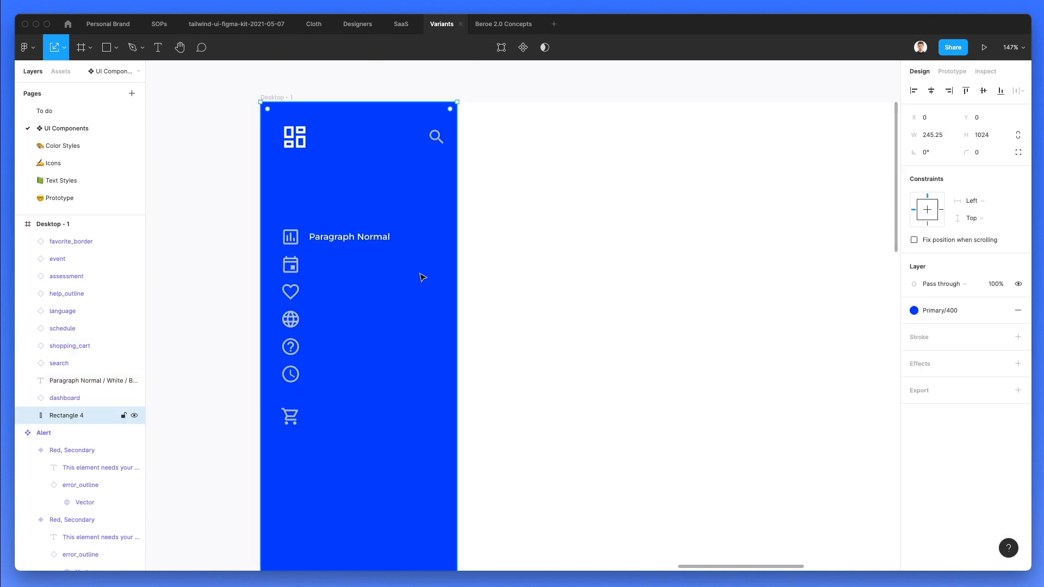
pyautogui.click(456, 498)
pyautogui.scroll(-2, 463, 356)
pyautogui.hscroll(-1, 462, 356)
pyautogui.scroll(-1, 463, 357)
pyautogui.hscroll(-1, 463, 356)
pyautogui.click(372, 201)
pyautogui.scroll(2, 329, 197)
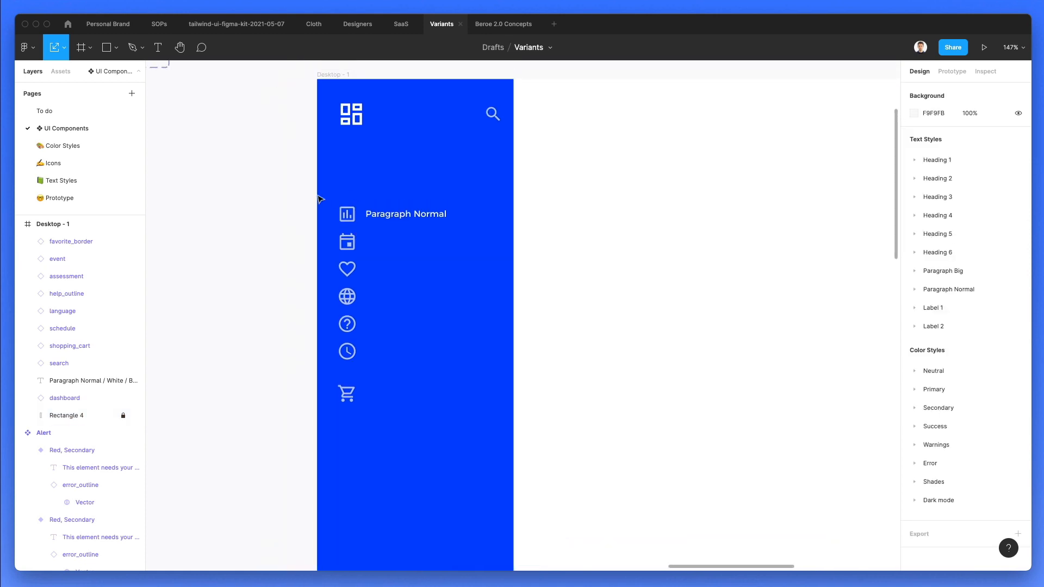
# Redistribute the seven menu icons evenly in the vertical direction down to the lowered shopping_cart icon.
pyautogui.moveTo(315, 199); pyautogui.dragTo(362, 436)
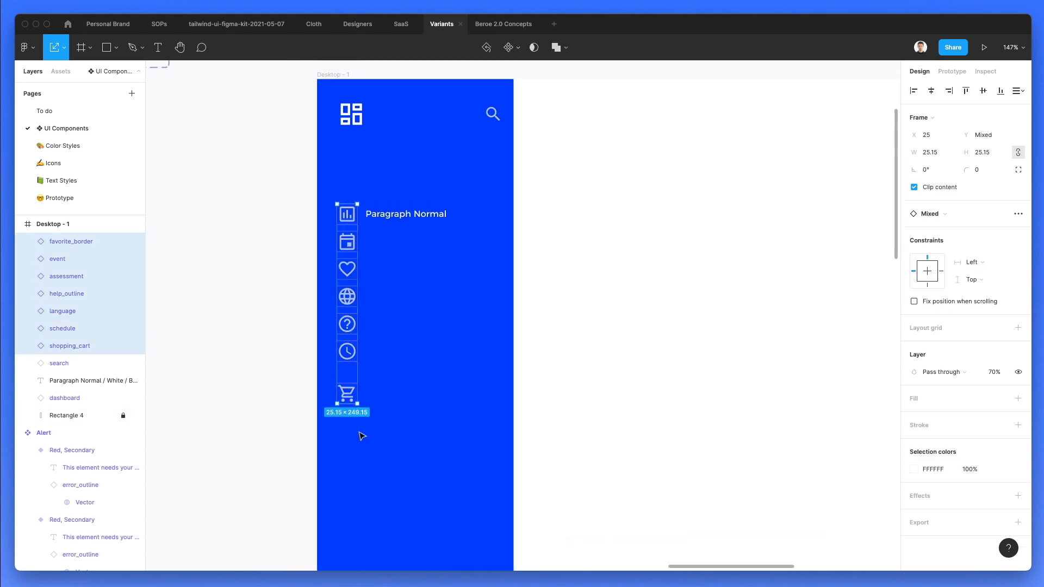
pyautogui.click(1017, 91)
pyautogui.click(935, 126)
pyautogui.click(491, 324)
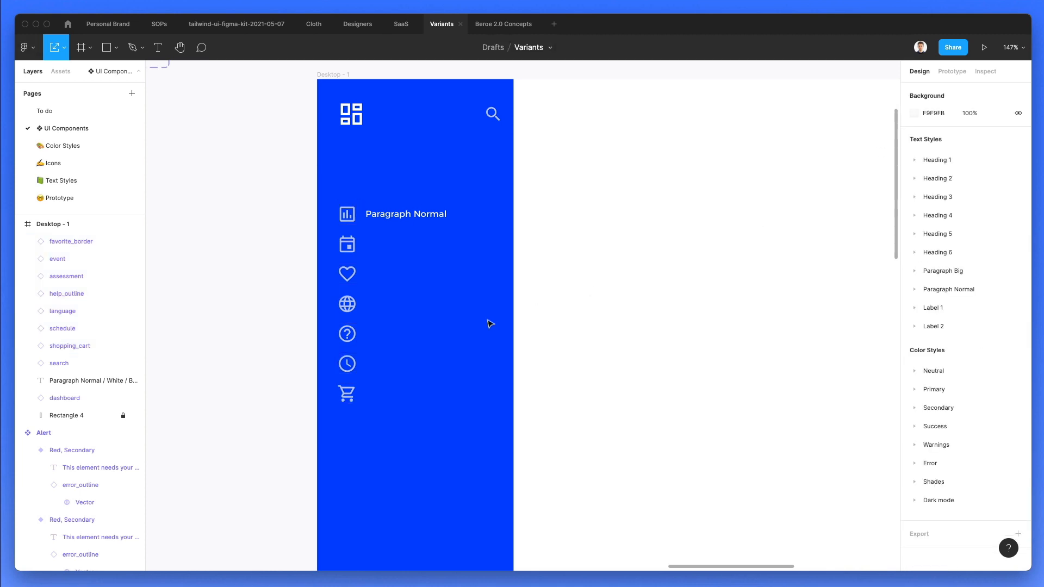
# Resize all seven menu icons to 21 by 21 with their proportions locked.
pyautogui.moveTo(329, 210); pyautogui.dragTo(361, 432)
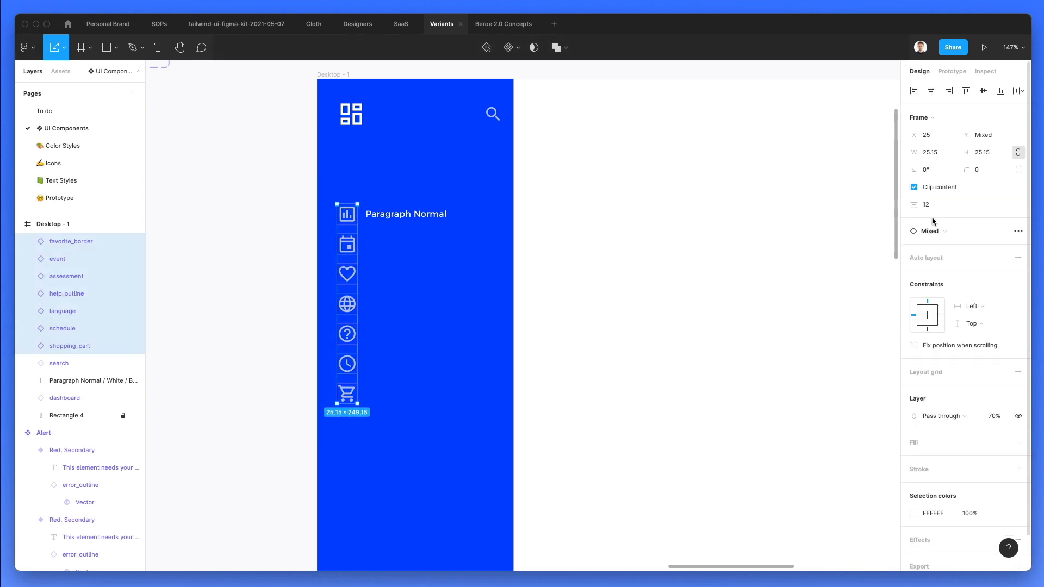
pyautogui.click(990, 153)
pyautogui.write('25')
pyautogui.press('Down')
pyautogui.press('Down')
pyautogui.press('Down')
pyautogui.press('Down')
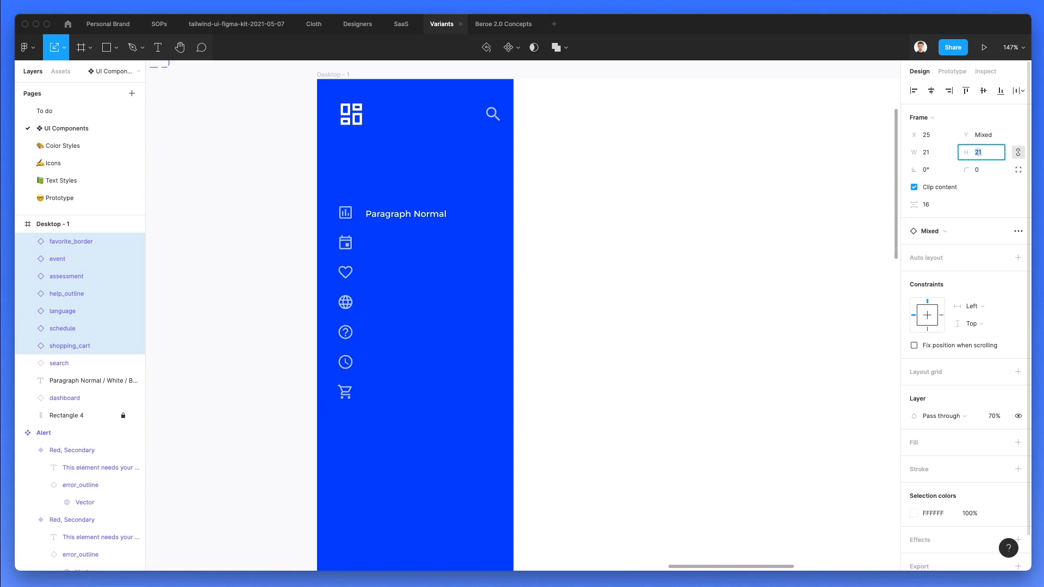
# Resize all seven menu icons to 22 by 22, then move them and the Paragraph Normal label up 40 px and right 2 px.
pyautogui.press('Up')
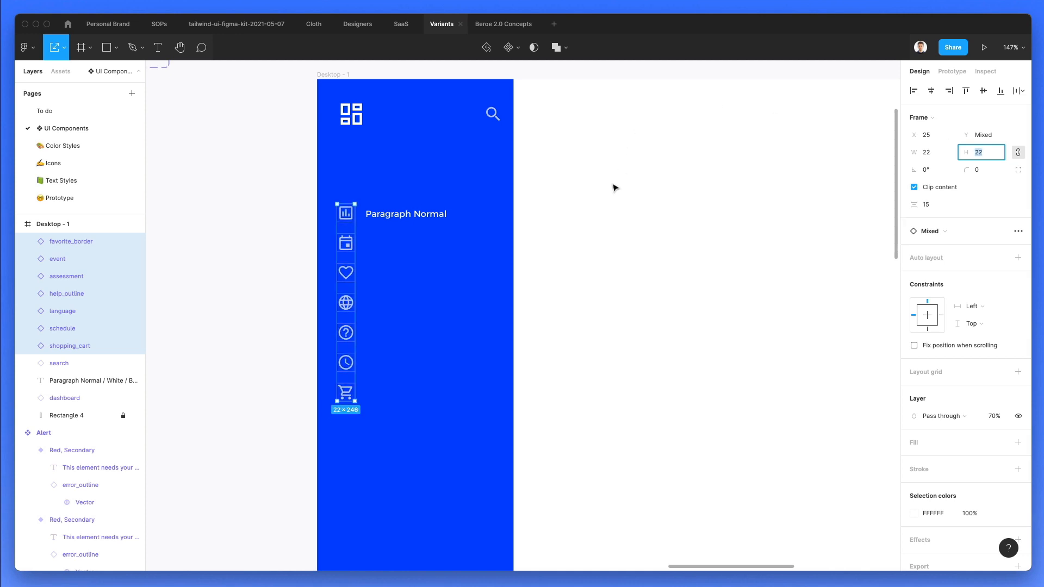
pyautogui.moveTo(305, 198); pyautogui.dragTo(357, 456)
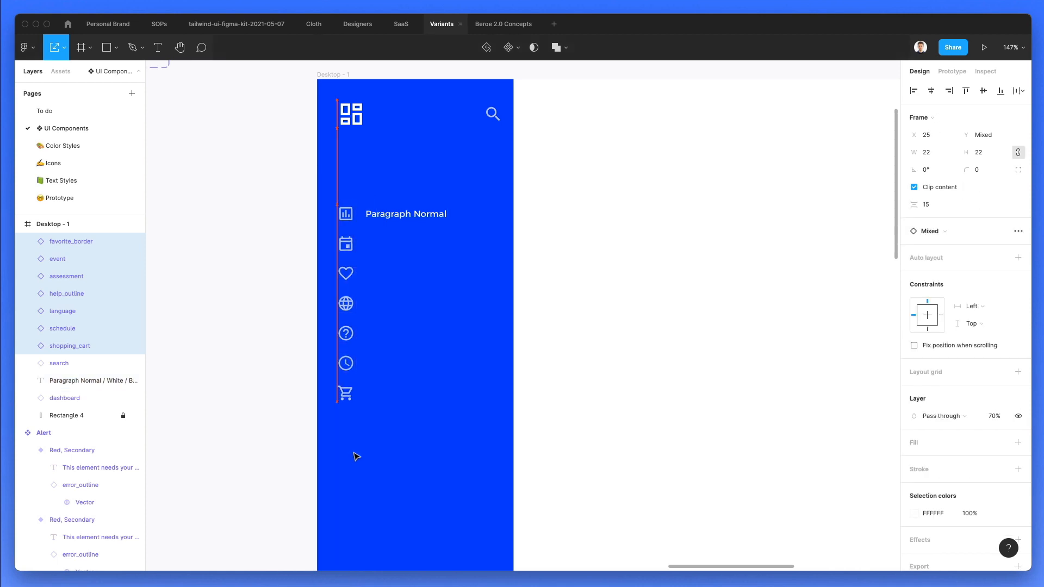
pyautogui.moveTo(490, 453); pyautogui.dragTo(294, 189)
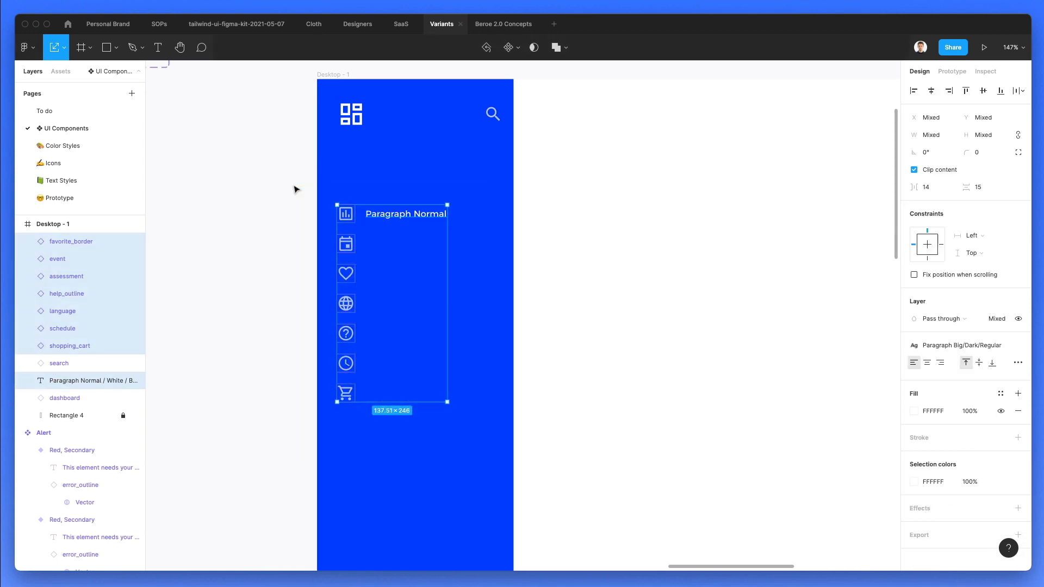
pyautogui.hotkey('shift', 'Up')
pyautogui.hotkey('shift', 'Up')
pyautogui.hotkey('shift', 'Up')
pyautogui.hotkey('shift', 'Up')
pyautogui.press('Right')
pyautogui.press('Right')
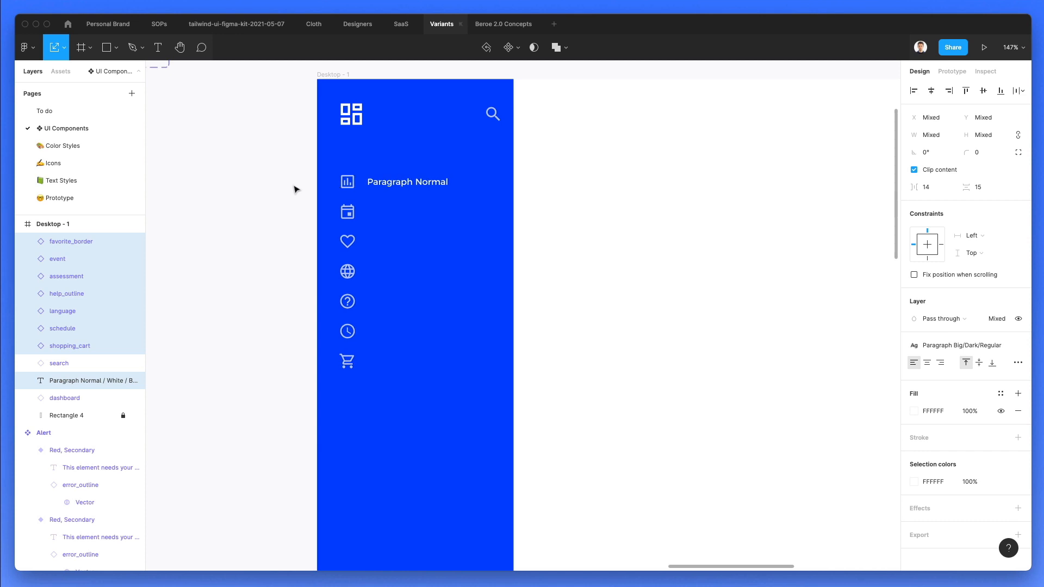
pyautogui.click(519, 148)
# Copy the Paragraph Normal label beside the event icon and repeat the duplicate downward until all seven menu icons have a label.
pyautogui.scroll(-2, 520, 149)
pyautogui.scroll(1, 442, 183)
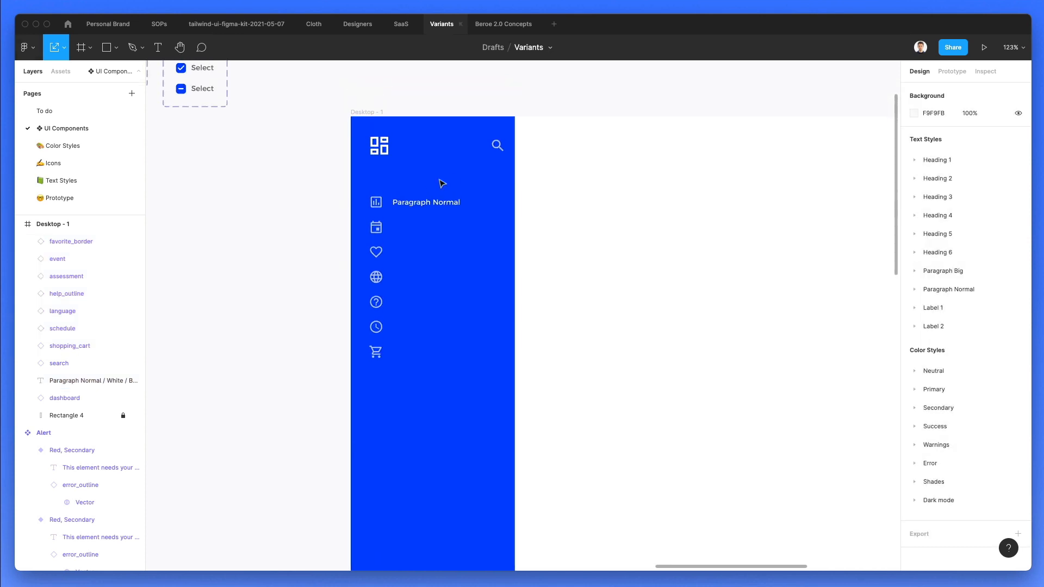
pyautogui.moveTo(425, 202); pyautogui.dragTo(423, 229)
pyautogui.press('super+d')
pyautogui.press('super+d')
pyautogui.press('super+d')
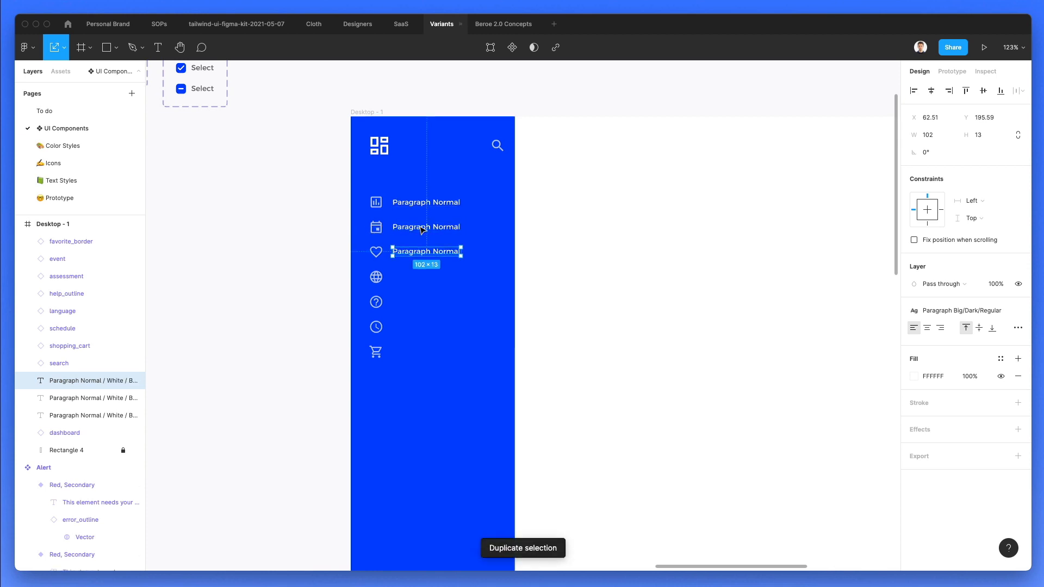
pyautogui.press('super+d')
pyautogui.press('super+d')
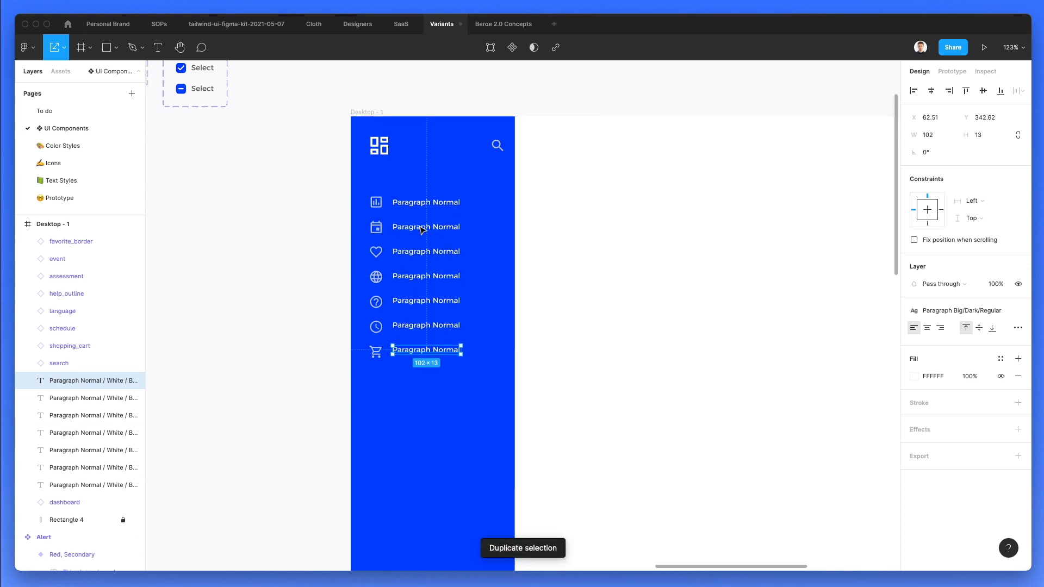
# Rename the labels of the shopping_cart, schedule and help_outline icons to E-Commerce, History and FAQ.
pyautogui.press('Return')
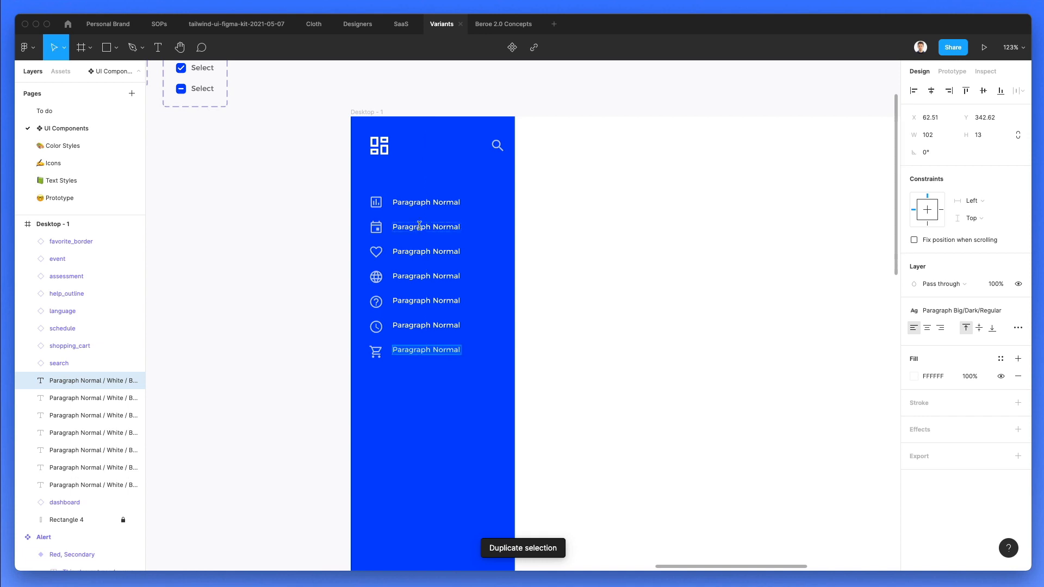
pyautogui.write('E-Commerce')
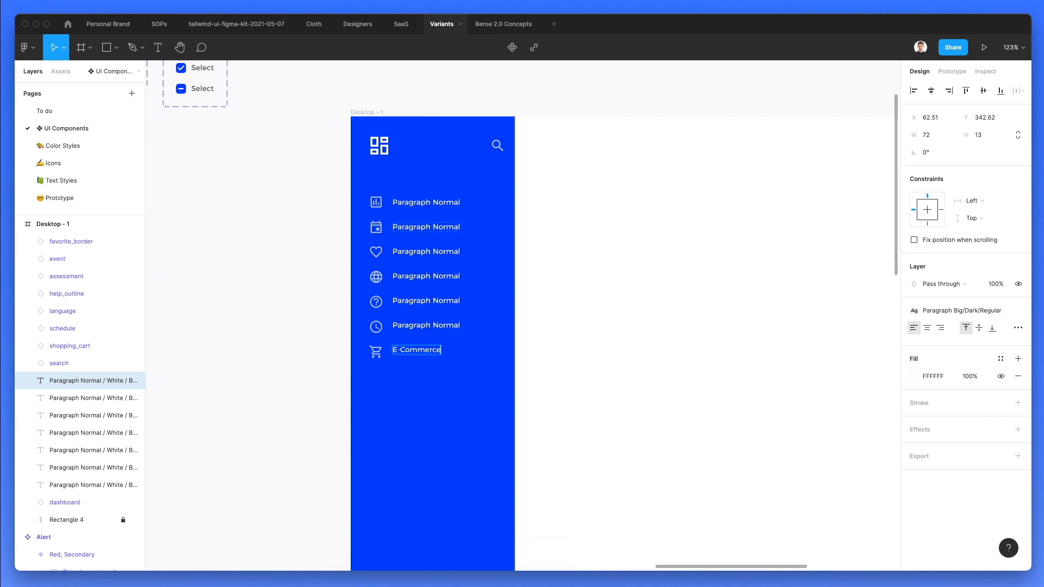
pyautogui.click(416, 325)
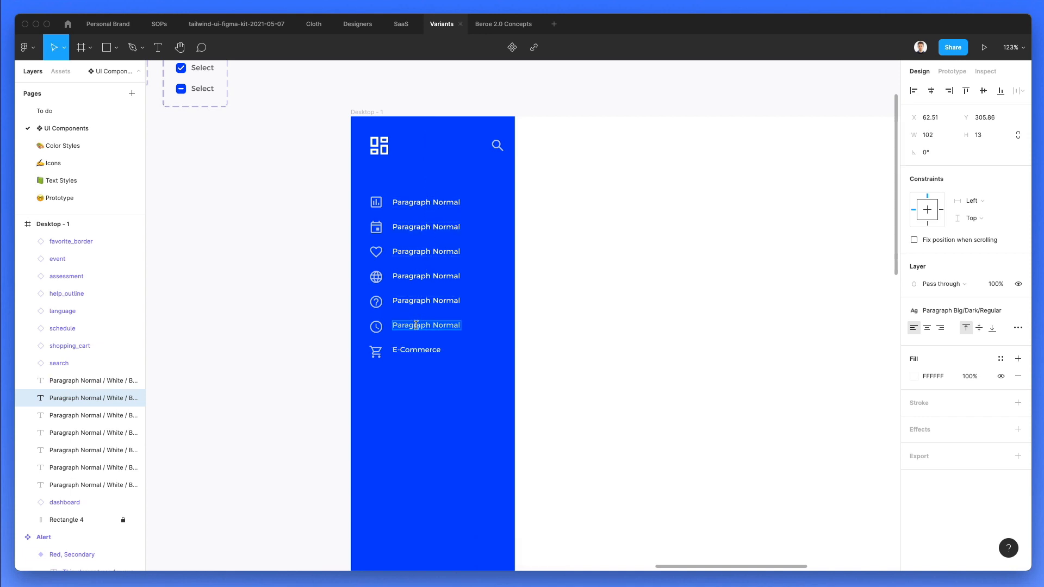
pyautogui.write('History')
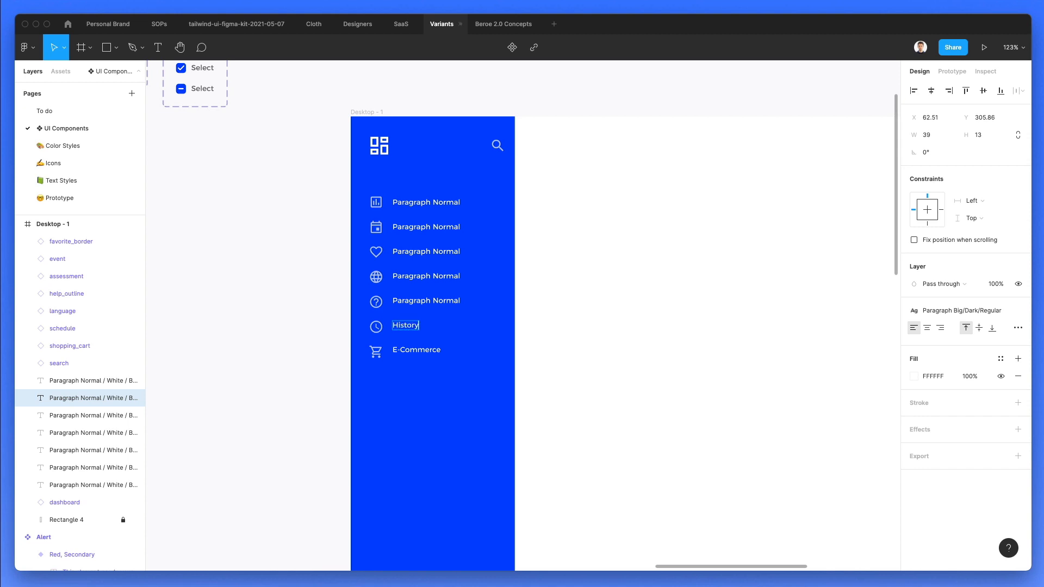
pyautogui.click(412, 300)
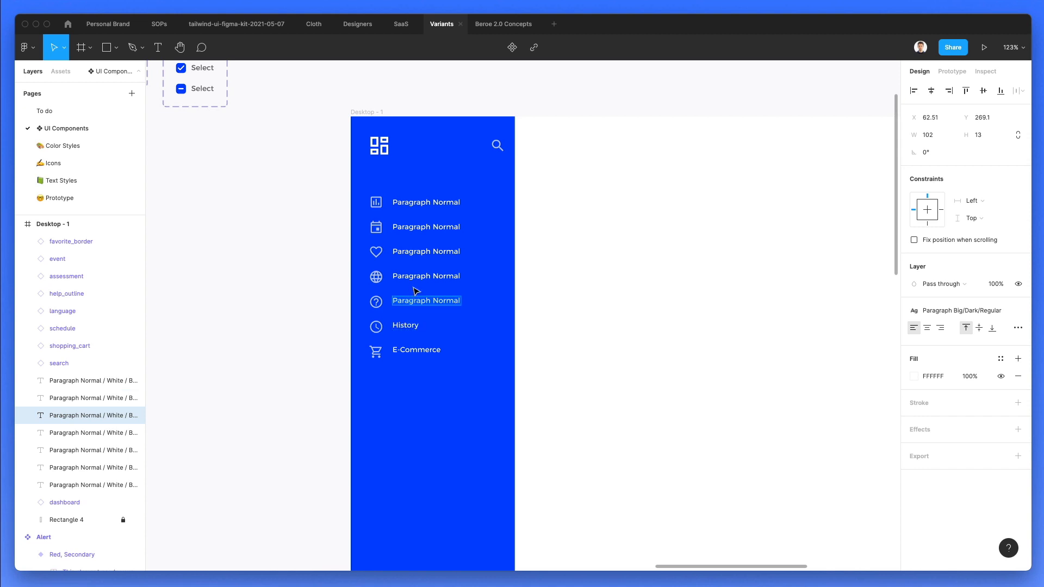
pyautogui.write('FAQ')
# Rename the label beside the globe icon to Connections and the one beside the heart icon to Likes.
pyautogui.click(407, 276)
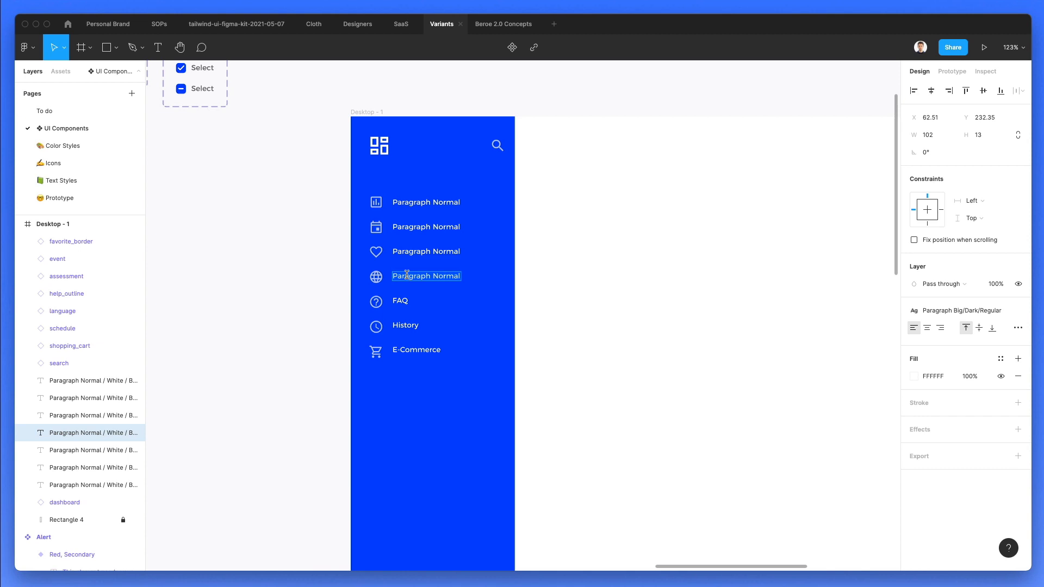
pyautogui.press('Return')
pyautogui.write('Connections')
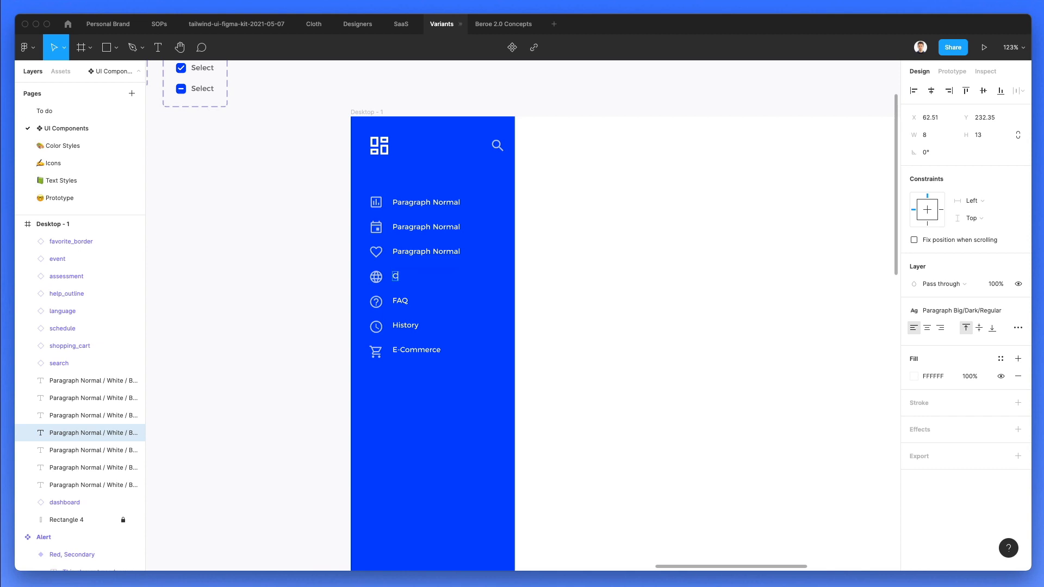
pyautogui.click(403, 250)
pyautogui.press('Return')
pyautogui.write('Likes')
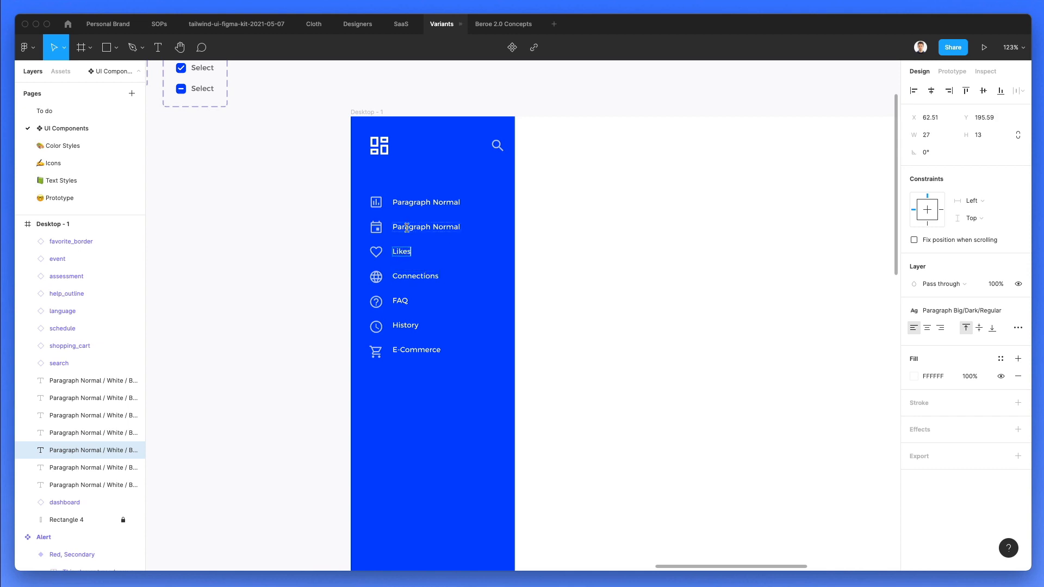
# Rename the label beside the event icon to Calendar and the one beside the assessment icon to Analytics.
pyautogui.click(407, 228)
pyautogui.write('C')
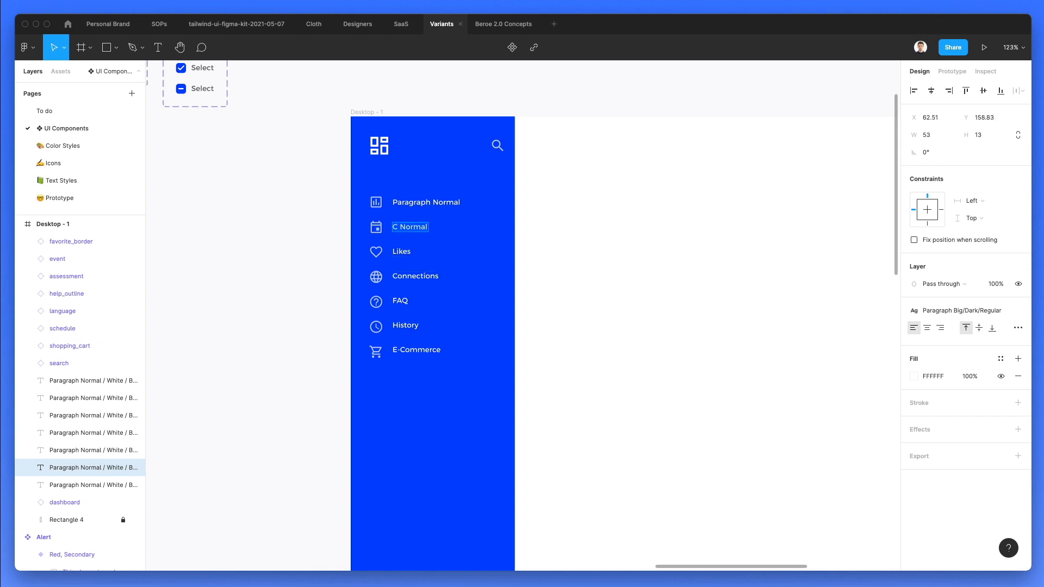
pyautogui.hotkey('shift', 'End')
pyautogui.write('a')
pyautogui.click(416, 203)
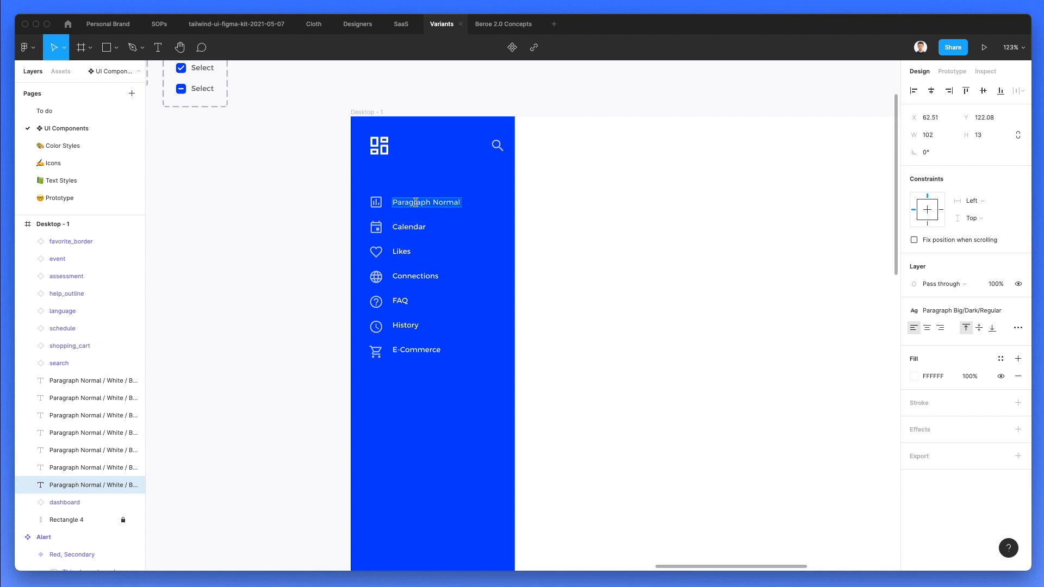
pyautogui.write('Analytics')
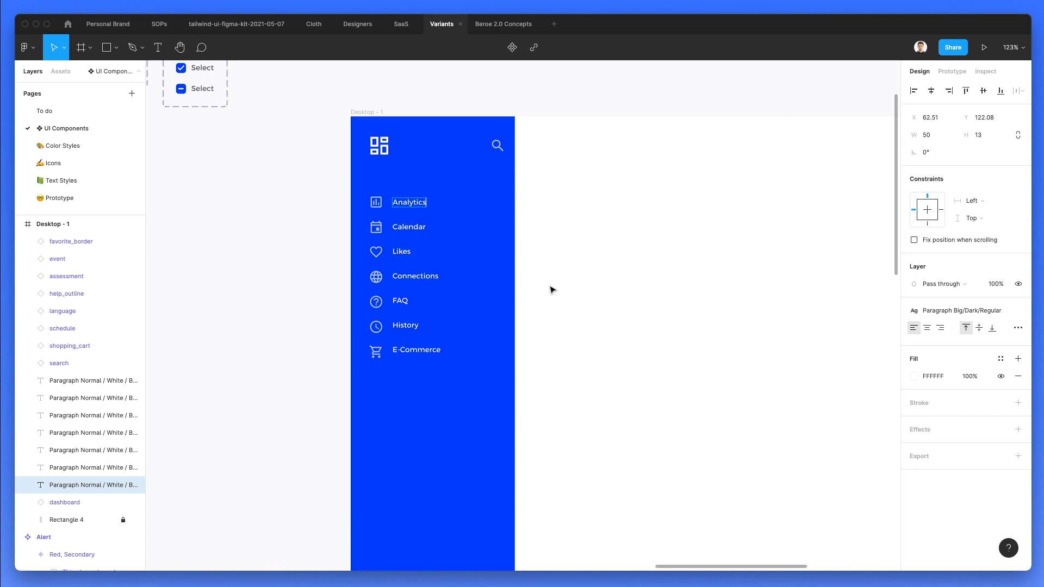
pyautogui.click(553, 294)
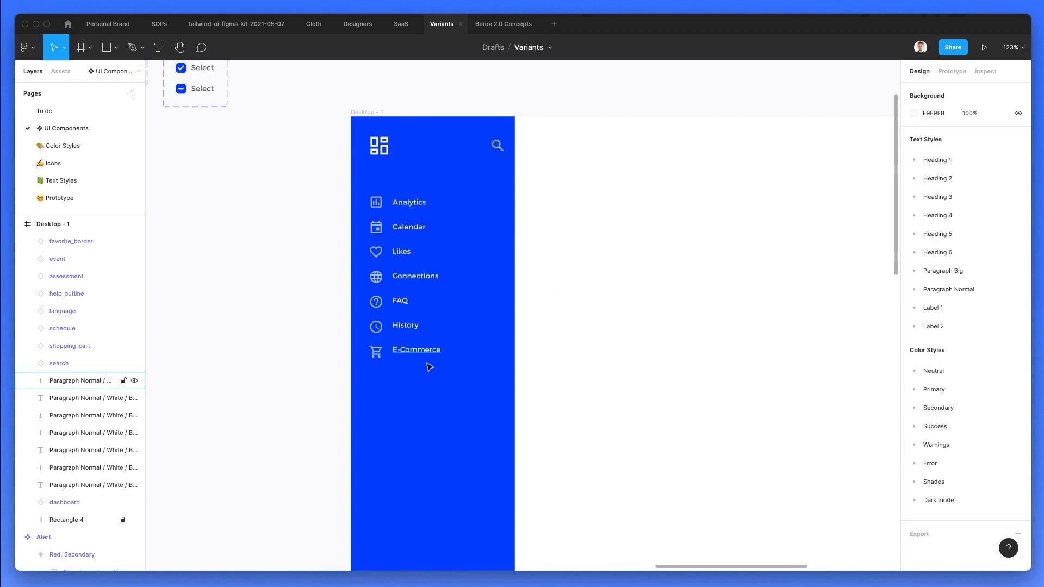
# Line up the E-Commerce label with the shopping_cart icon and distribute the seven text labels evenly in the vertical direction.
pyautogui.moveTo(416, 352); pyautogui.dragTo(388, 189)
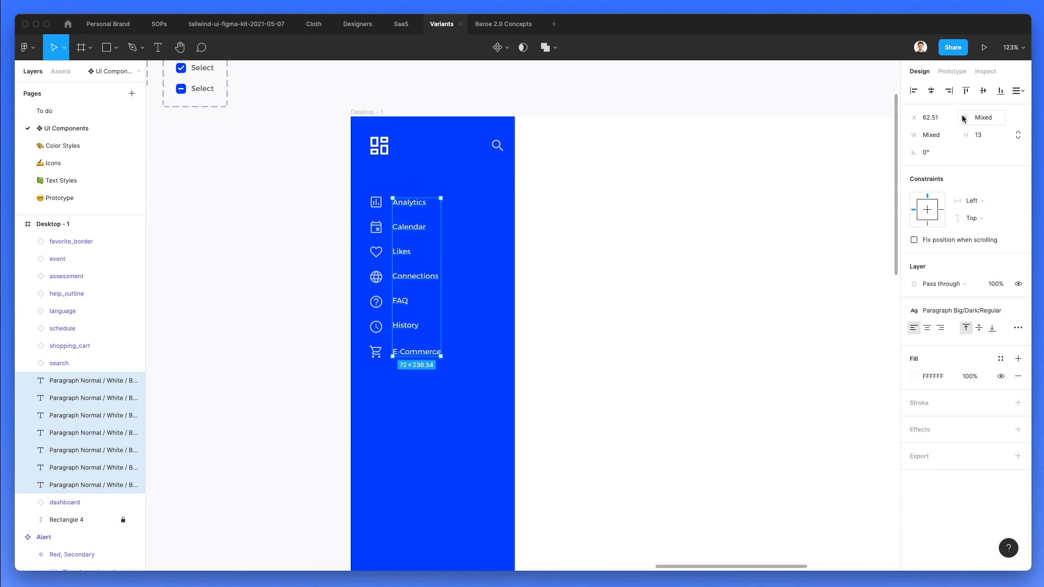
pyautogui.click(1017, 91)
pyautogui.click(927, 128)
pyautogui.click(519, 250)
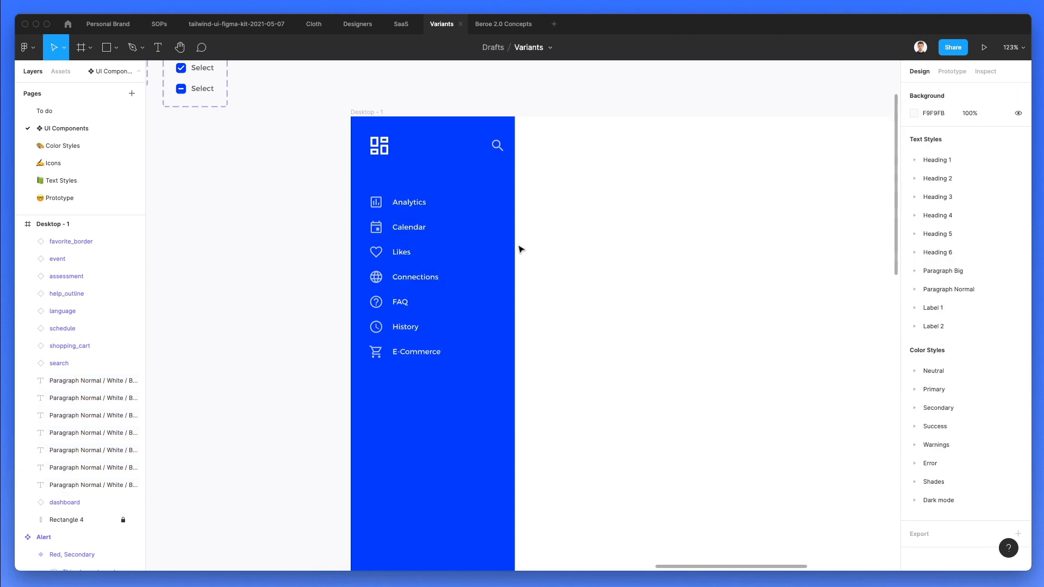
# Set the locked blue sidebar rectangle's width to 205.25 and move the search icon to X 163 inside it.
pyautogui.rightClick(479, 192)
pyautogui.moveTo(489, 194)
pyautogui.click(606, 206)
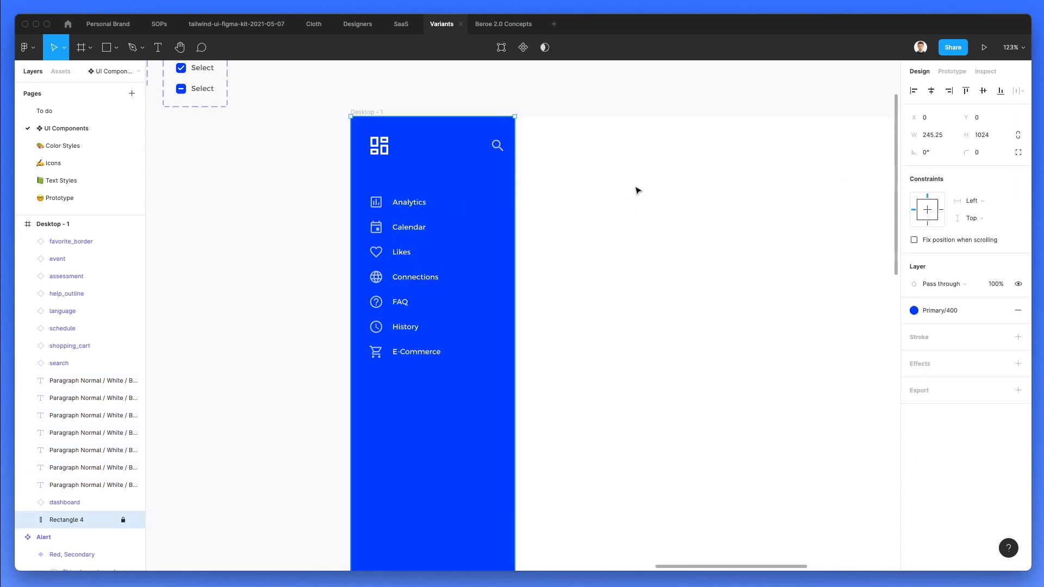
pyautogui.click(932, 135)
pyautogui.write('205.25')
pyautogui.press('Return')
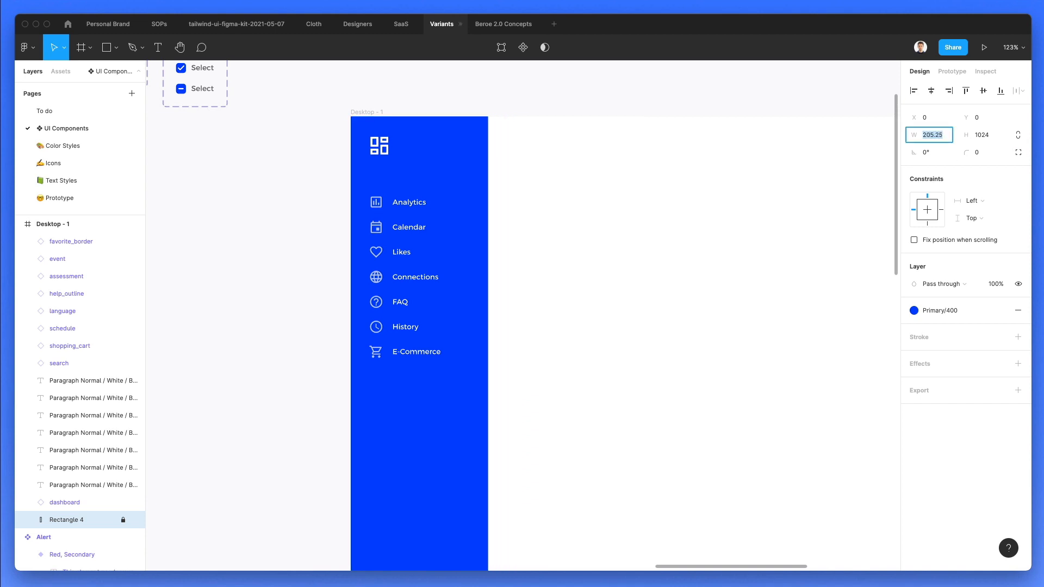
pyautogui.moveTo(582, 138); pyautogui.dragTo(442, 177)
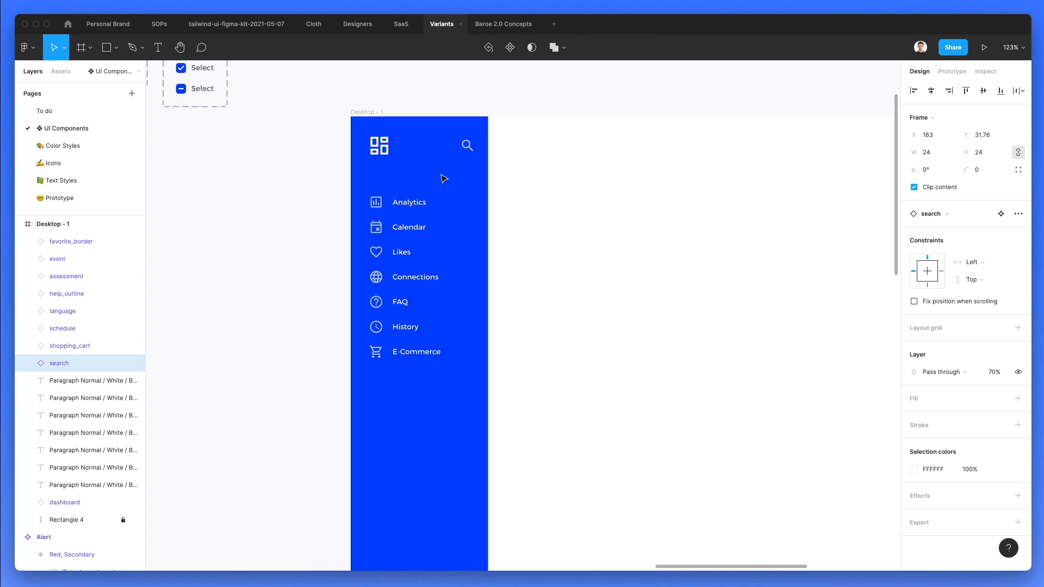
pyautogui.click(534, 177)
# Draw a horizontal divider line below the E-Commerce item and extend its start to X 25, making it about 158 wide.
pyautogui.scroll(-3, 536, 177)
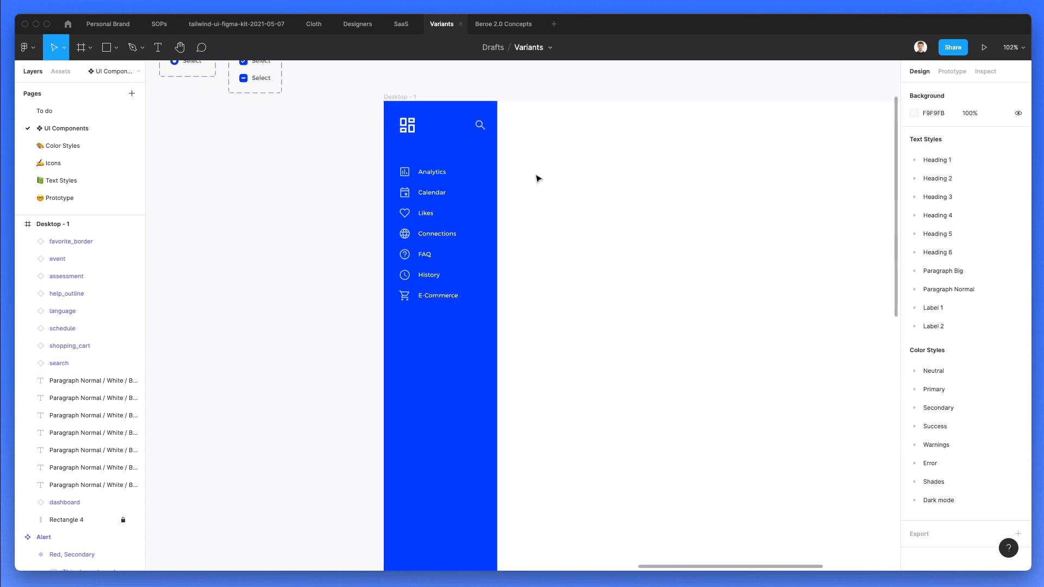
pyautogui.scroll(-1, 537, 179)
pyautogui.hotkey('shift', 'l')
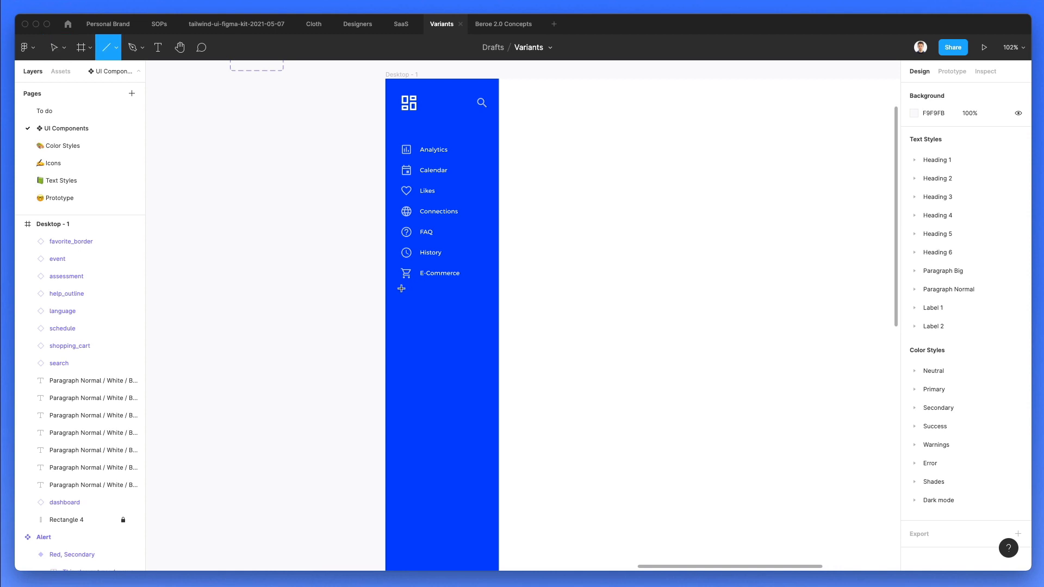
pyautogui.moveTo(403, 288); pyautogui.dragTo(486, 291)
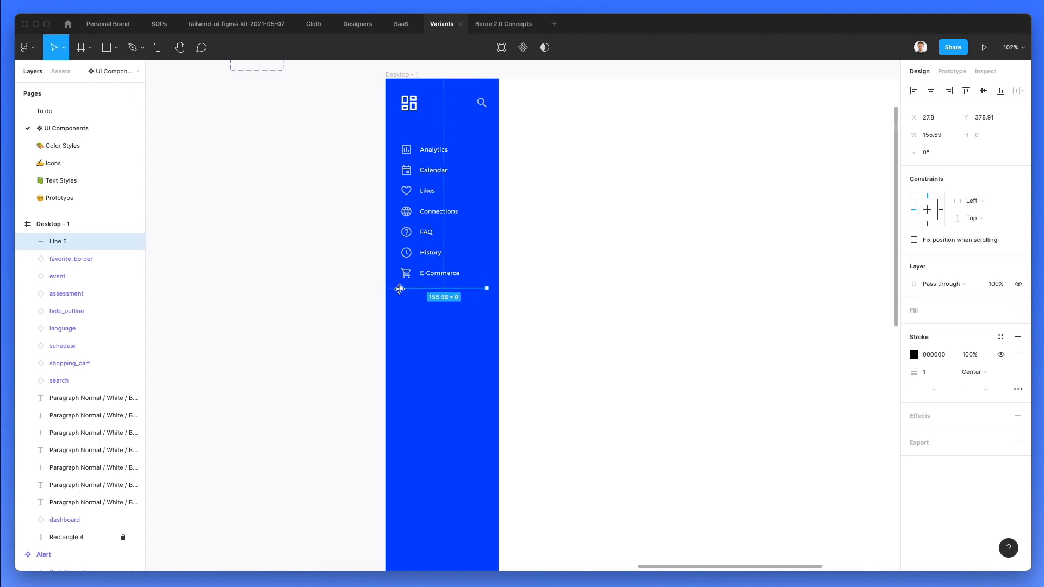
pyautogui.moveTo(399, 289); pyautogui.dragTo(398, 290)
pyautogui.click(567, 235)
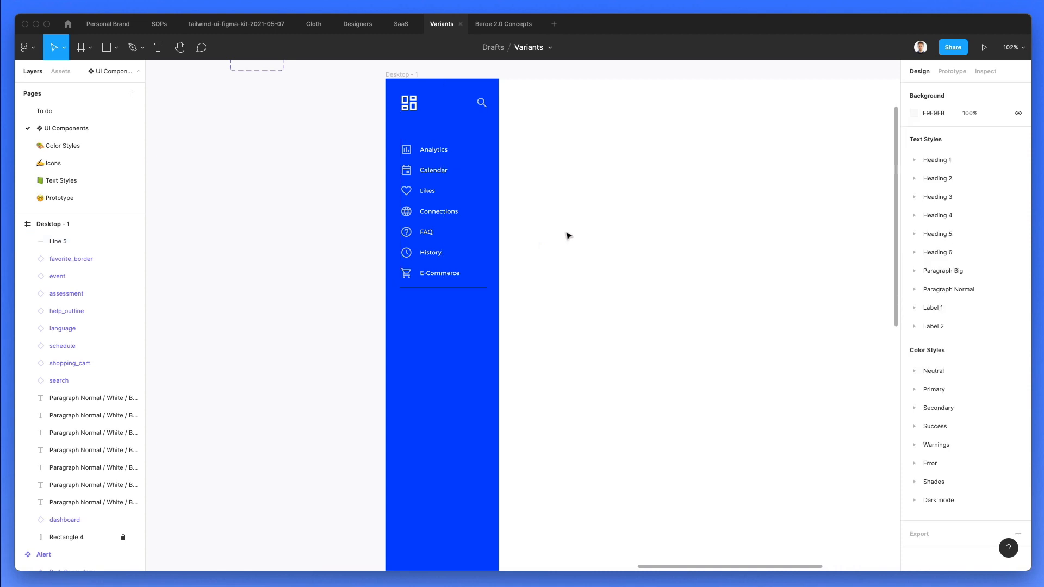
# Move the divider line down to Y 398.91 and give it a white FFFFFF stroke with 30% layer opacity.
pyautogui.scroll(3, 469, 168)
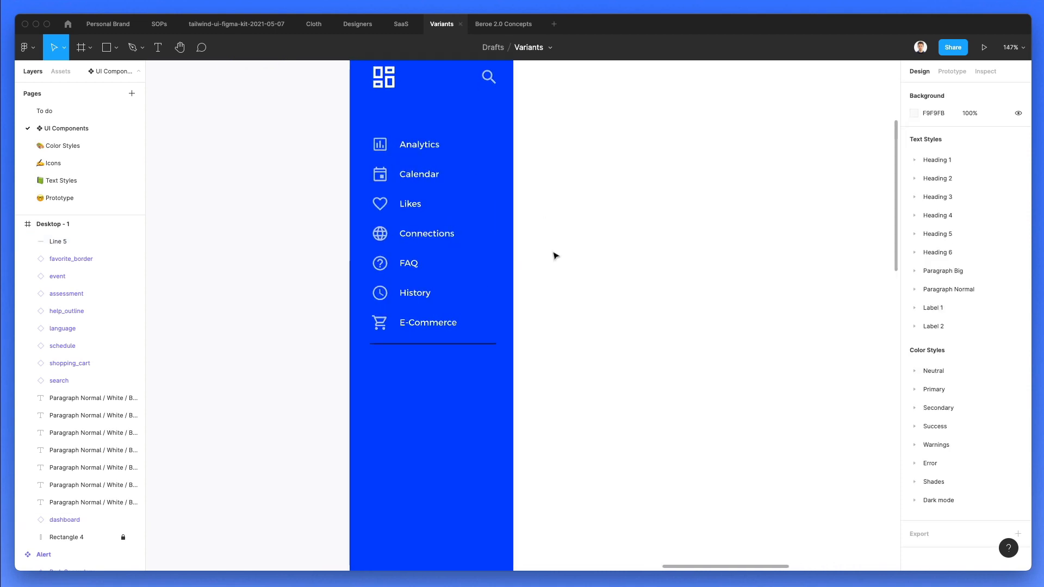
pyautogui.click(445, 351)
pyautogui.hotkey('shift', 'Down')
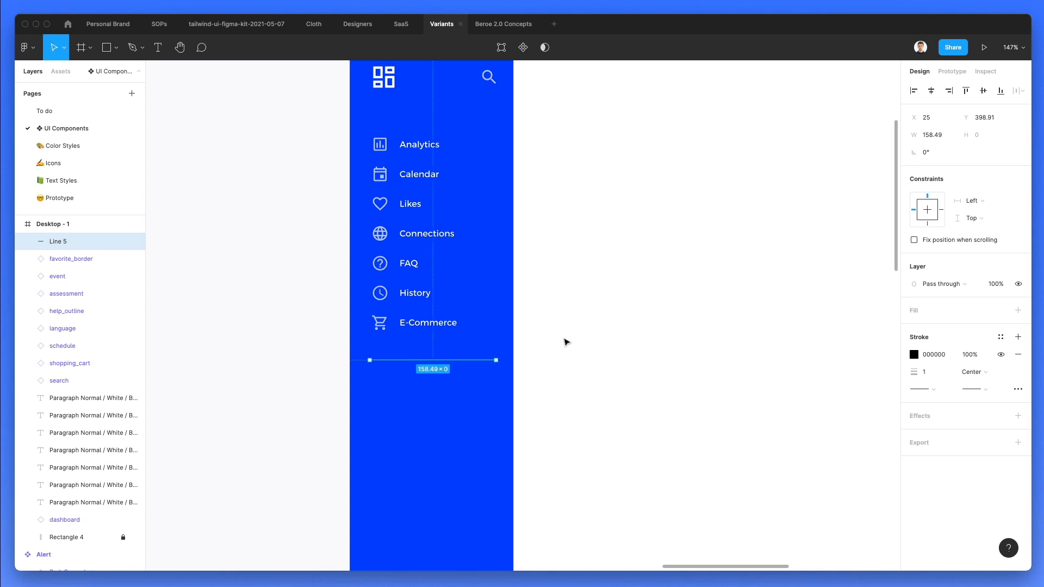
pyautogui.press('i')
pyautogui.click(564, 341)
pyautogui.press('3')
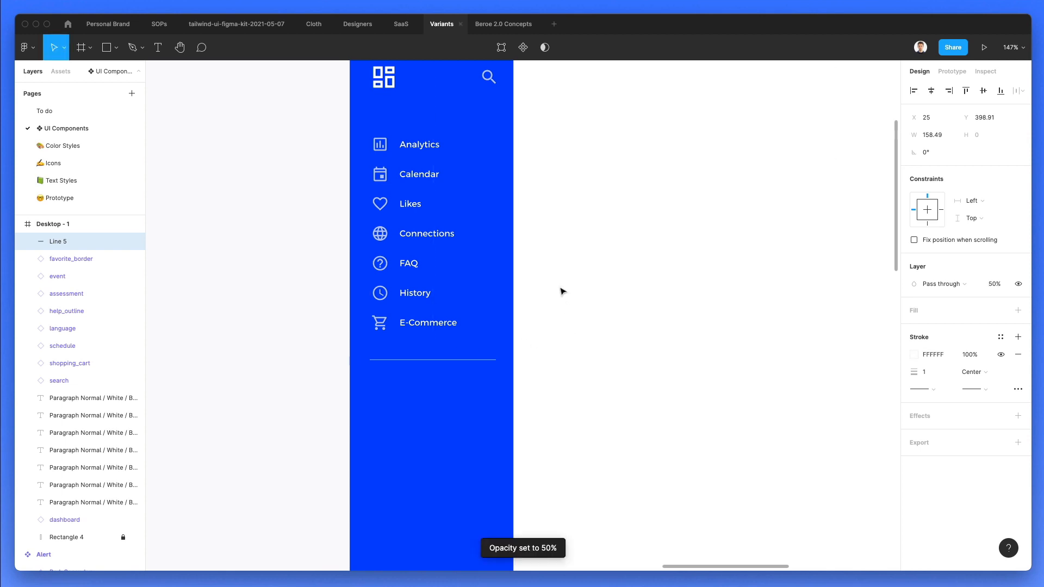
pyautogui.click(557, 368)
# Draw a rectangle about 167 by 36 over the Analytics menu item, starting at about X 16, Y 109.
pyautogui.scroll(-2, 558, 370)
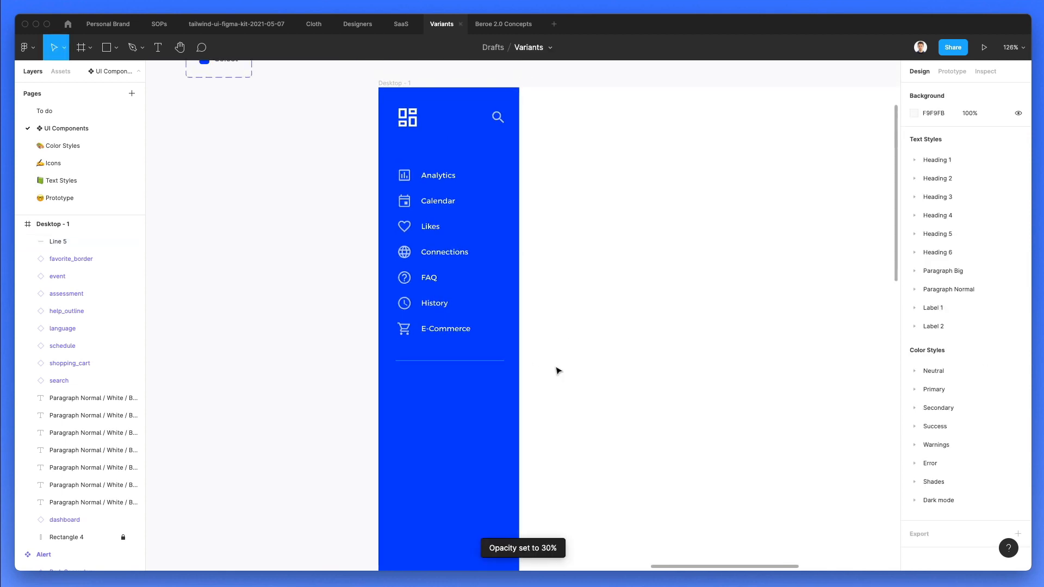
pyautogui.scroll(2, 478, 234)
pyautogui.scroll(3, 476, 231)
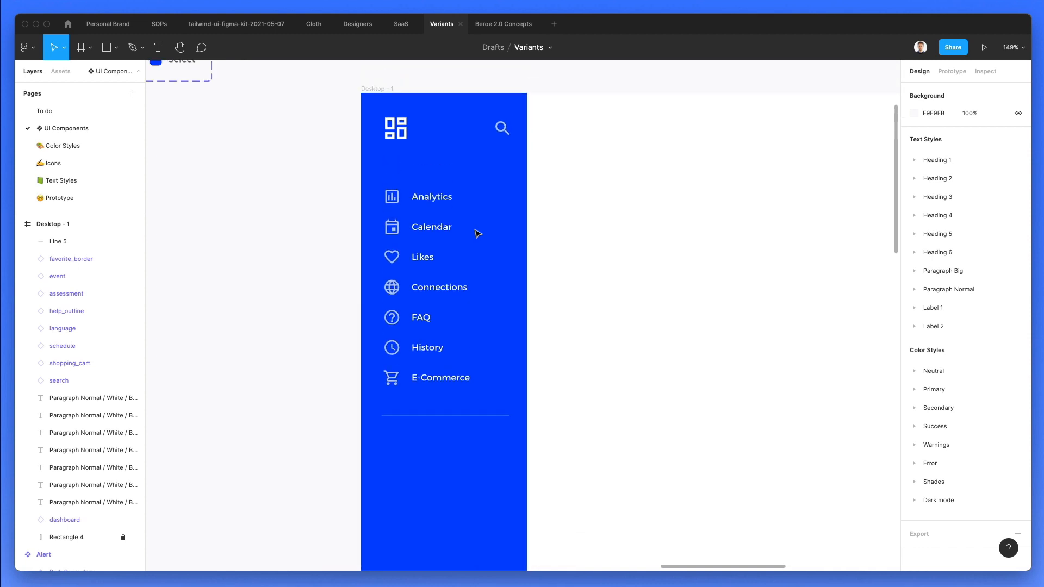
pyautogui.press('r')
pyautogui.scroll(1, 474, 229)
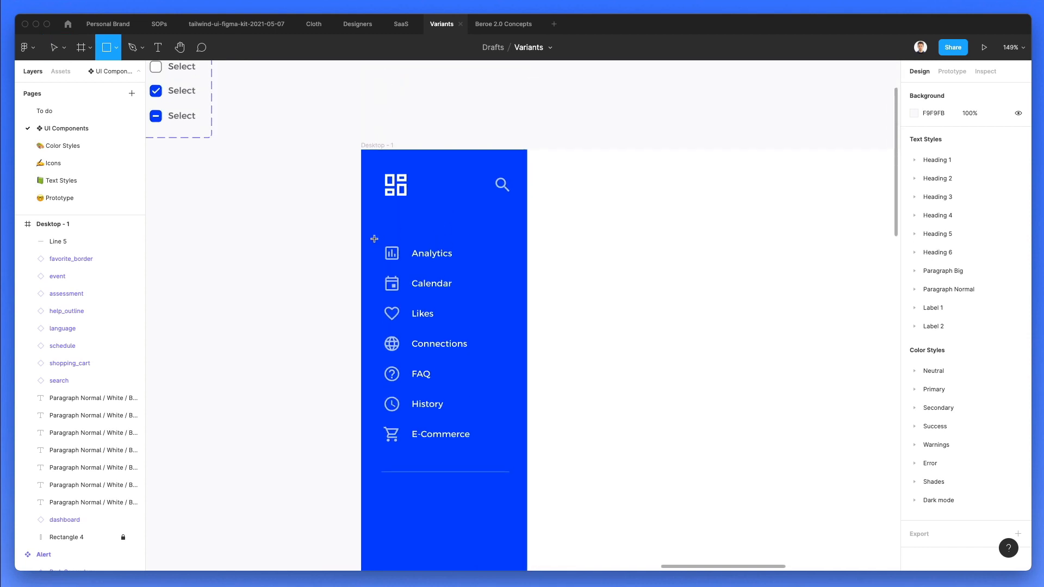
pyautogui.moveTo(374, 239); pyautogui.dragTo(510, 267)
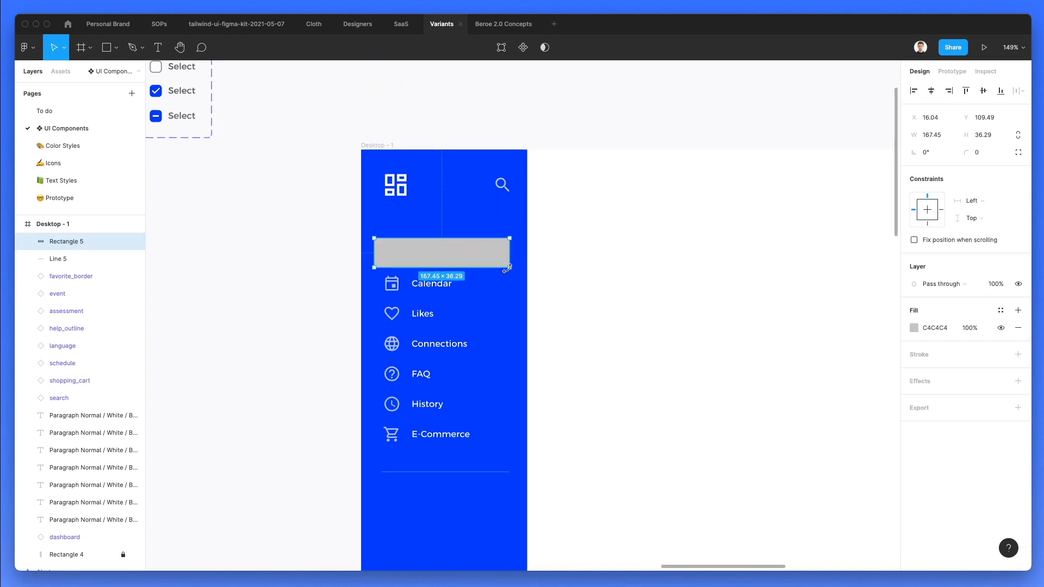
# Send the highlight rectangle backward in the layer order, behind all menu icons and labels and just above the locked sidebar rectangle.
pyautogui.press('super+bracketleft')
pyautogui.press('super+bracketleft')
pyautogui.press('super+bracketleft')
pyautogui.press('super+bracketleft')
pyautogui.press('super+bracketleft')
pyautogui.press('super+bracketleft')
pyautogui.press('super+bracketleft')
pyautogui.press('super+bracketleft')
pyautogui.press('super+bracketleft')
pyautogui.press('super+bracketleft')
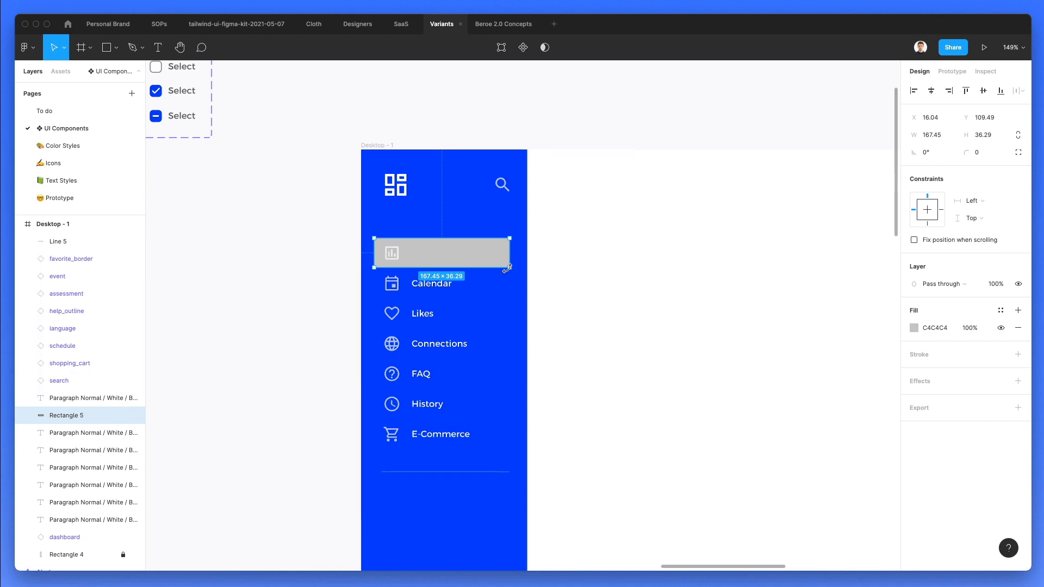
pyautogui.press('super+bracketleft')
pyautogui.press('super+bracketleft')
pyautogui.press('super+bracketleft')
pyautogui.press('super+bracketleft')
pyautogui.press('super+bracketleft')
pyautogui.press('super+bracketleft')
pyautogui.press('super+bracketleft')
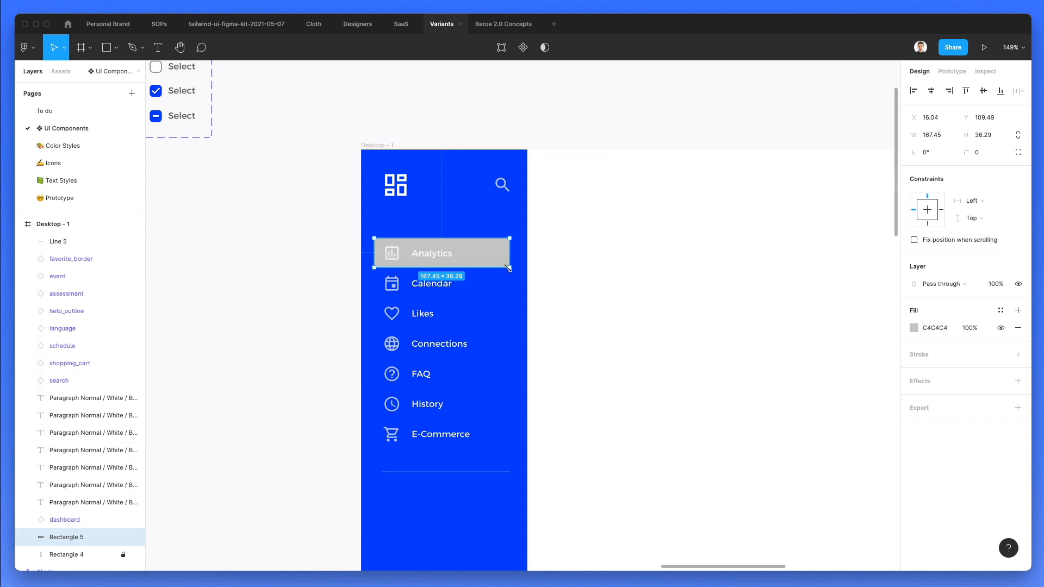
# Nudge the highlight rectangle to X 19.04 and change its fill to black 000000.
pyautogui.press('Down')
pyautogui.press('Down')
pyautogui.press('Up')
pyautogui.press('Up')
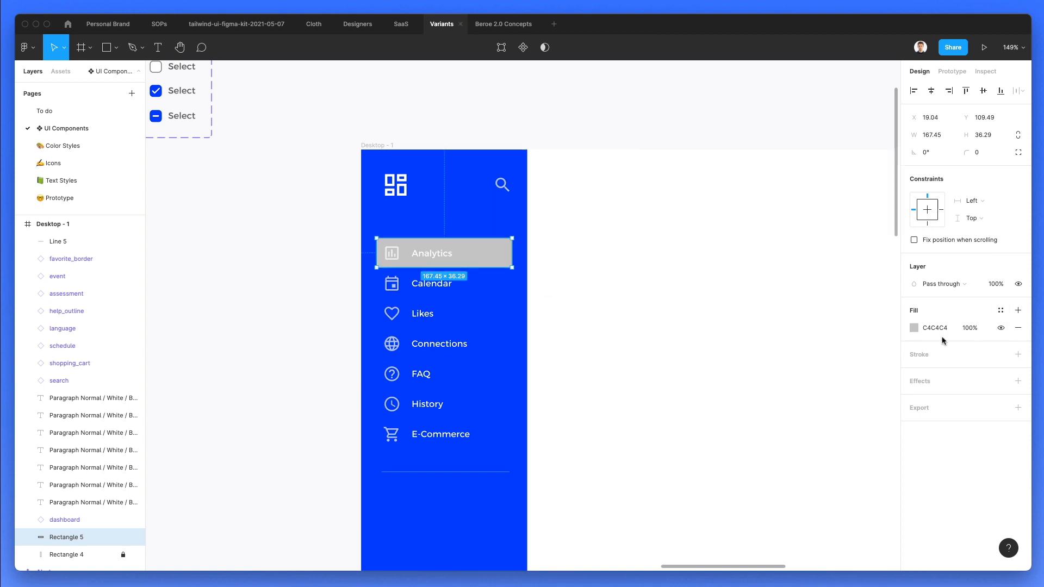
pyautogui.click(913, 327)
pyautogui.write('000000')
pyautogui.press('Return')
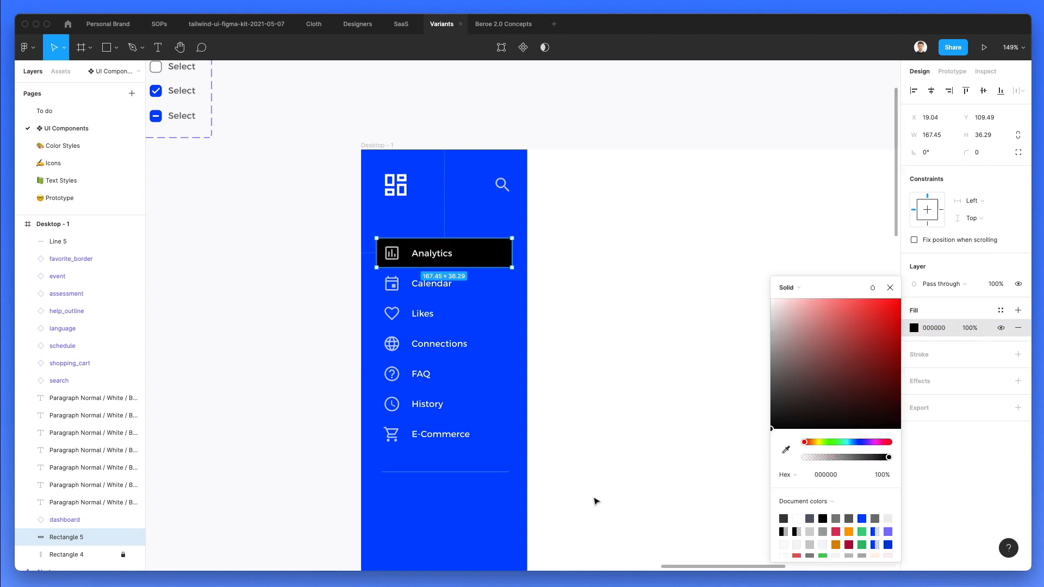
# Give the highlight rectangle a corner radius of 8, move it to Y 110.49 and set its layer opacity to 14%.
pyautogui.moveTo(969, 155); pyautogui.dragTo(1016, 152)
pyautogui.press('Down')
pyautogui.press('1')
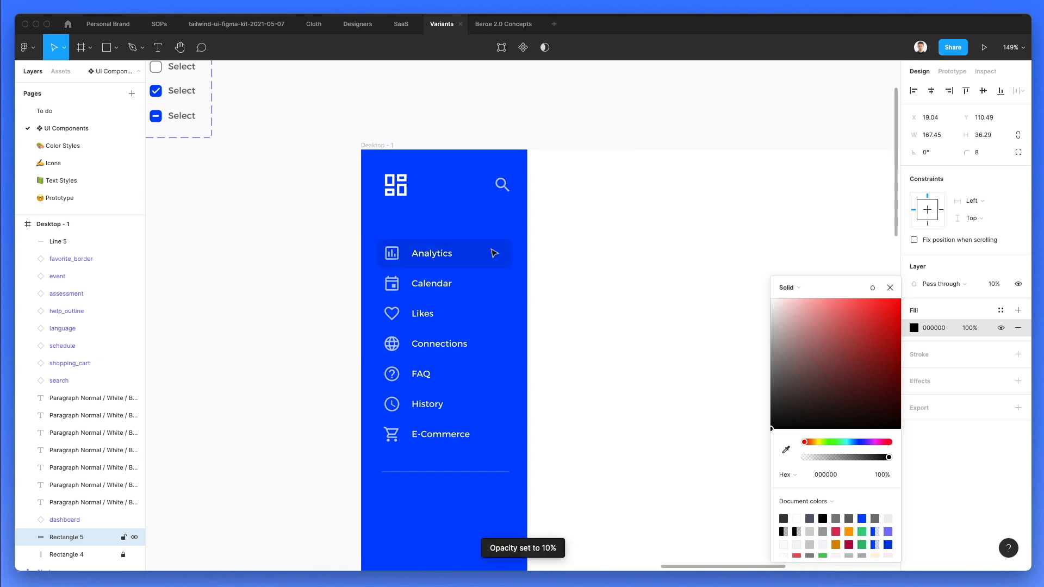
pyautogui.press('4')
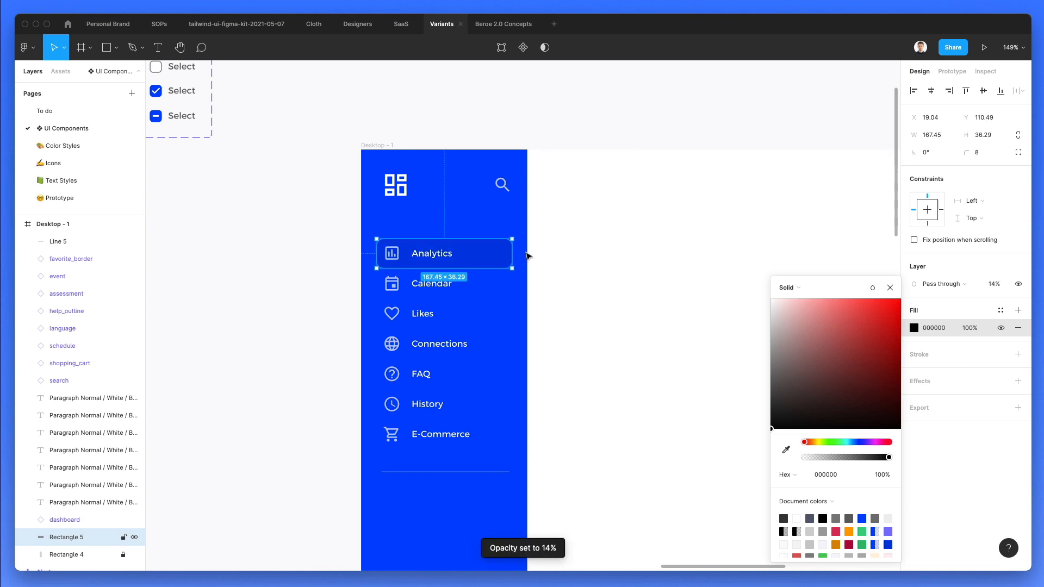
pyautogui.click(592, 291)
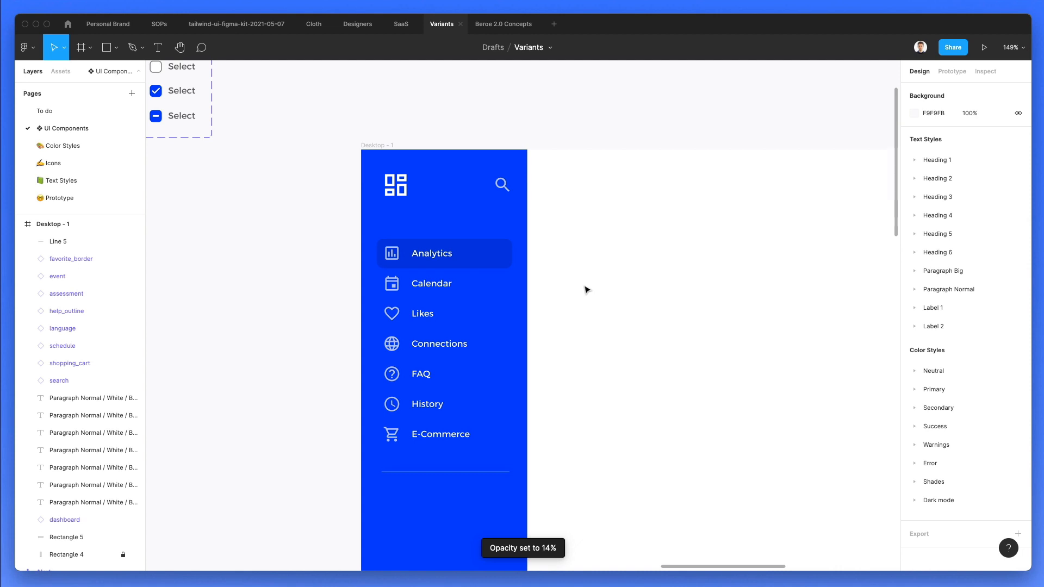
# Switch to the Icons page and delete the column of seven copied icons beside the icon set.
pyautogui.scroll(-5, 586, 289)
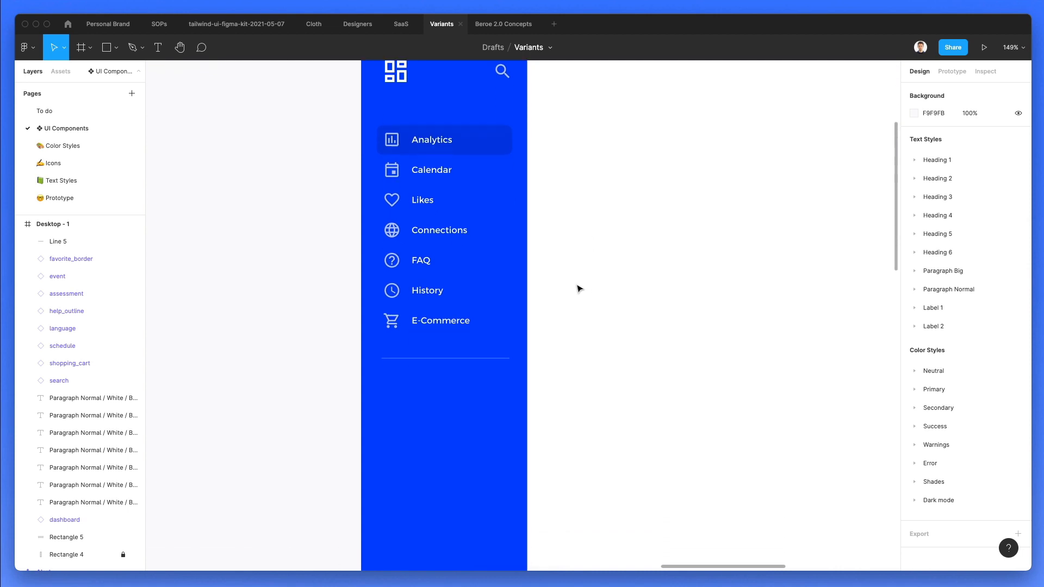
pyautogui.scroll(-1, 579, 289)
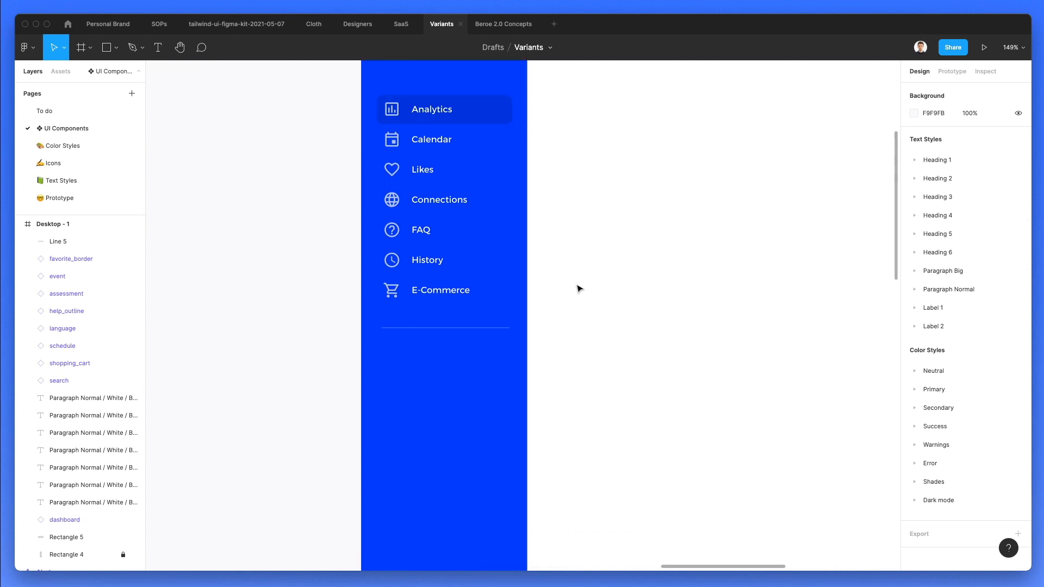
pyautogui.scroll(2, 580, 288)
pyautogui.keyDown('ctrl'); pyautogui.scroll(-2, 583, 288); pyautogui.keyUp('ctrl')
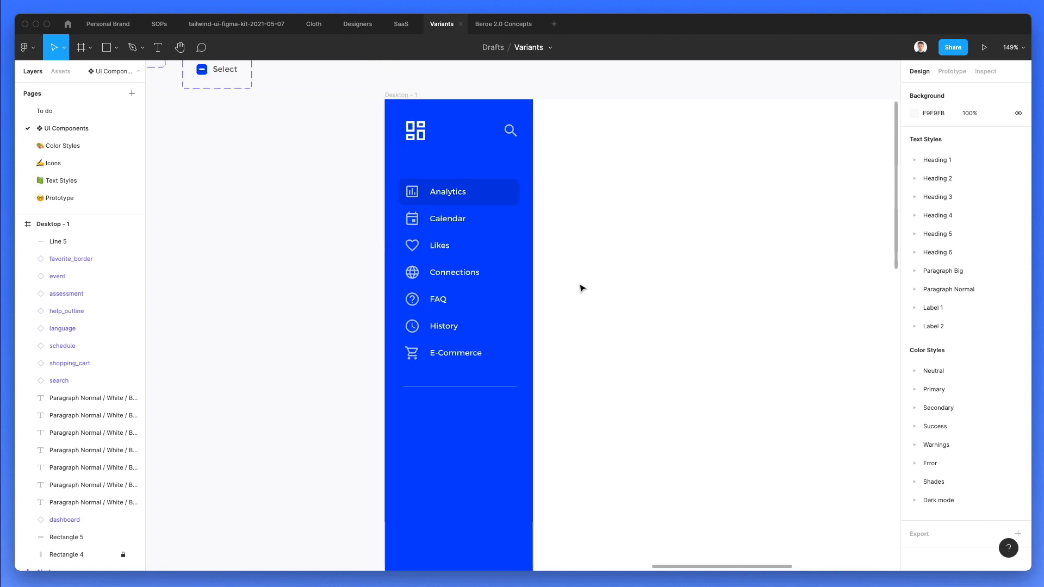
pyautogui.click(54, 163)
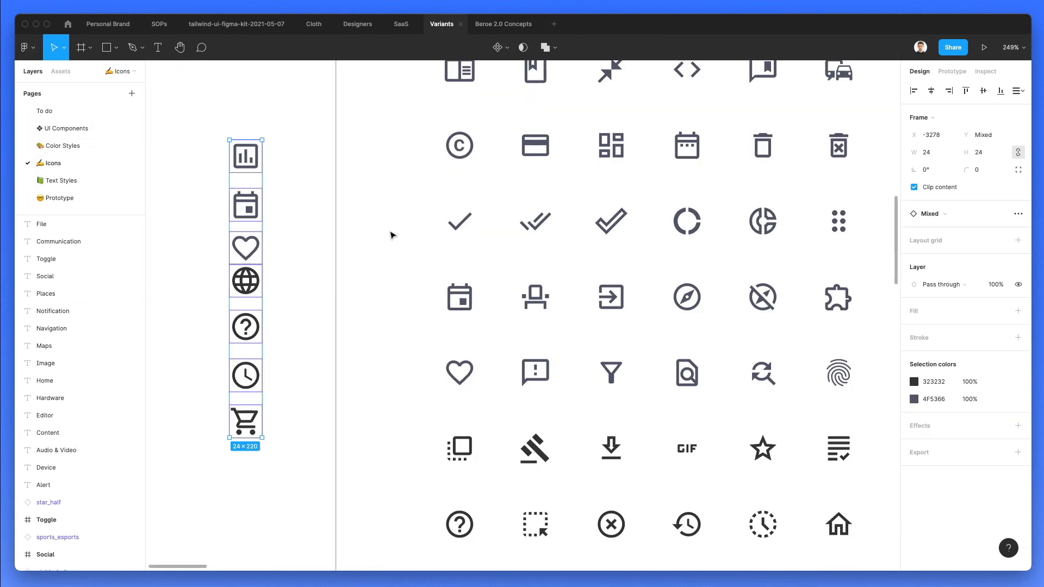
pyautogui.press('Delete')
# Look through the icon sets, including Audio & Video and Content, for icons that suit the second menu group.
pyautogui.keyDown('ctrl'); pyautogui.scroll(-3, 390, 234); pyautogui.keyUp('ctrl')
pyautogui.scroll(5, 391, 233)
pyautogui.hscroll(5, 390, 234)
pyautogui.keyDown('ctrl'); pyautogui.scroll(-4, 390, 234); pyautogui.keyUp('ctrl')
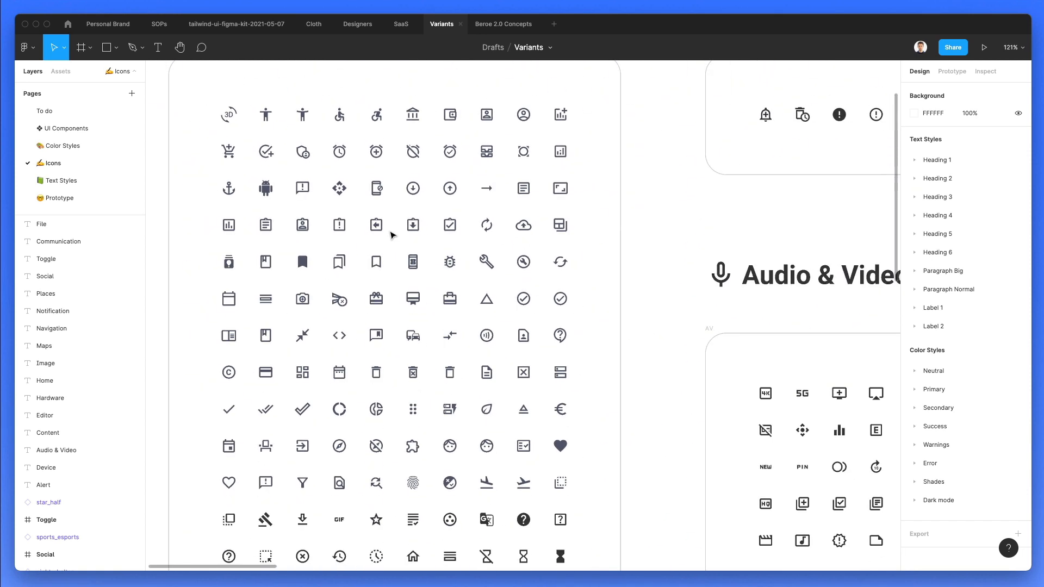
pyautogui.hscroll(5, 390, 234)
pyautogui.scroll(-3, 390, 234)
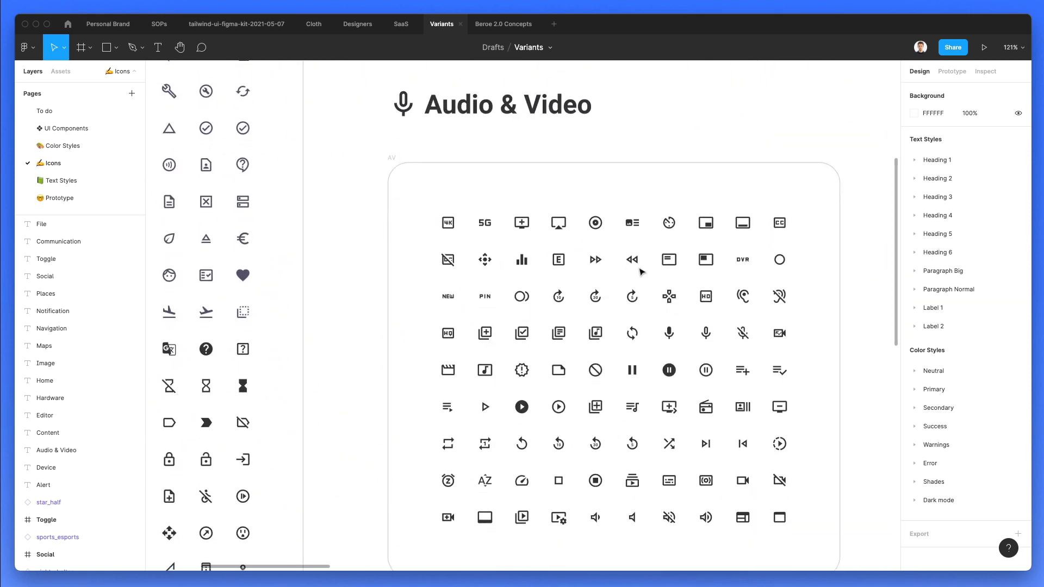
pyautogui.keyDown('ctrl'); pyautogui.scroll(5, 640, 271); pyautogui.keyUp('ctrl')
pyautogui.scroll(-2, 639, 270)
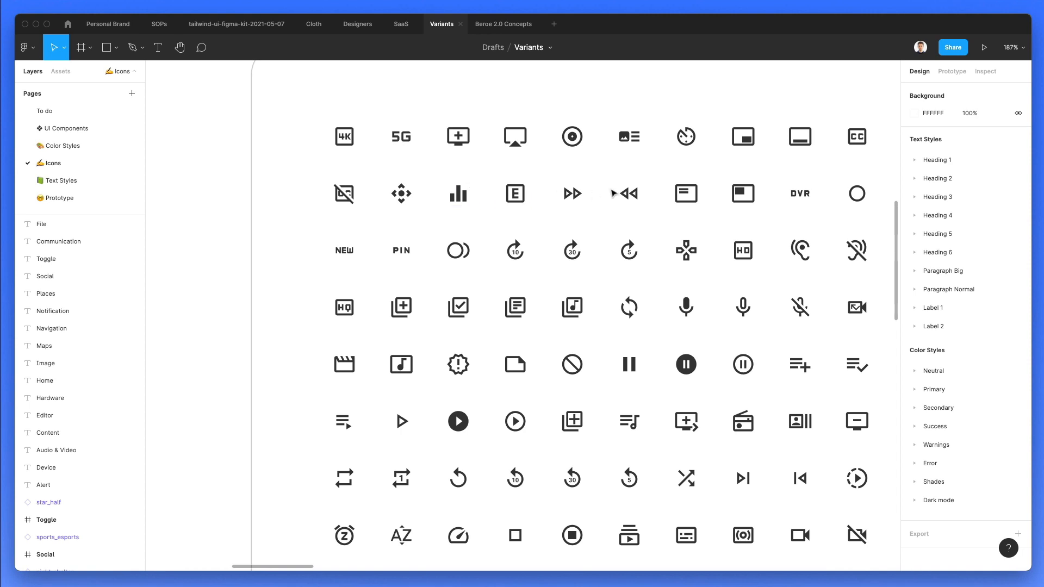
pyautogui.scroll(-1, 578, 196)
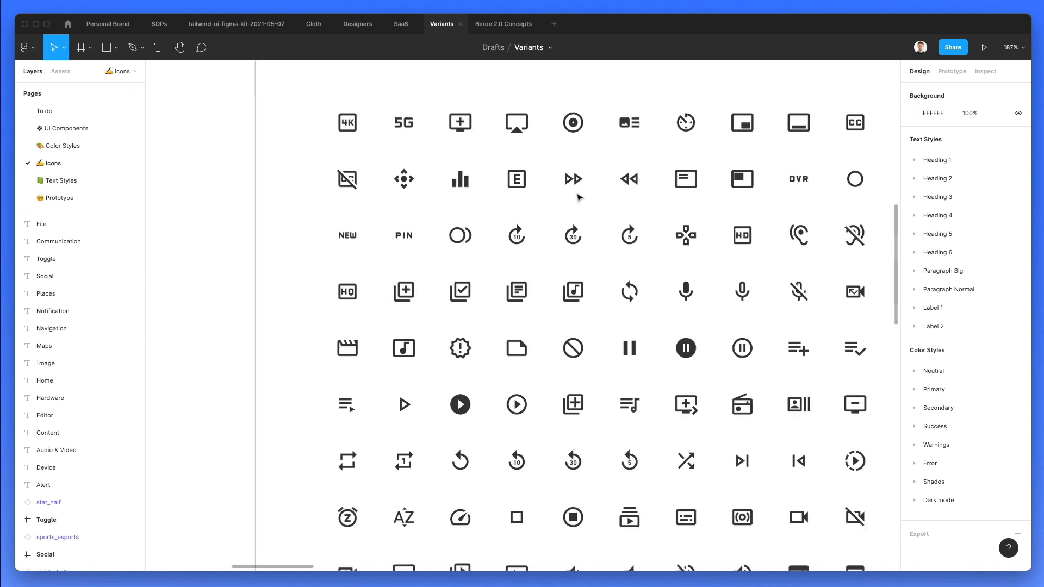
pyautogui.keyDown('ctrl'); pyautogui.scroll(-2, 580, 202); pyautogui.keyUp('ctrl')
pyautogui.hscroll(3, 670, 226)
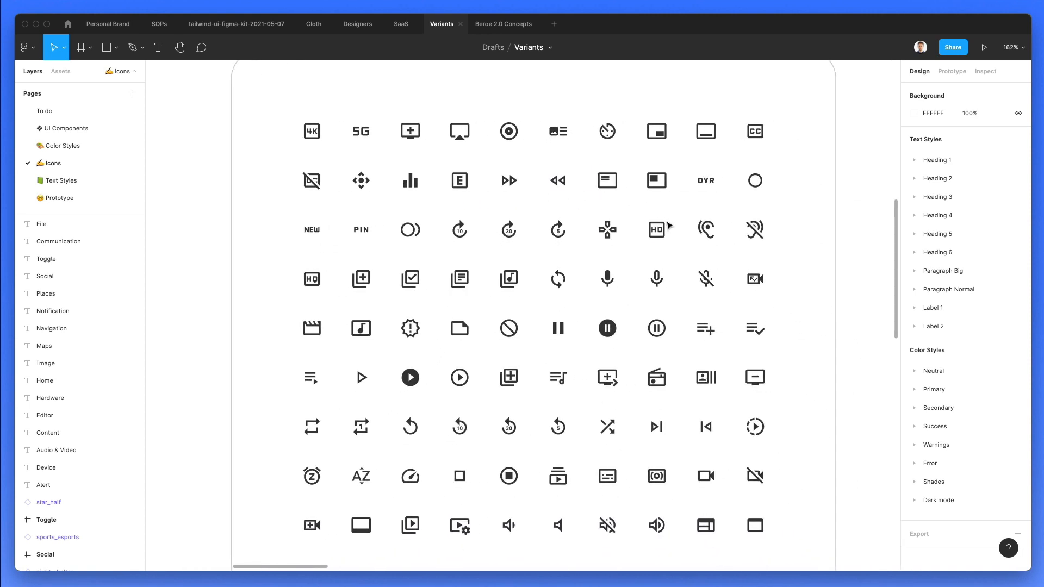
pyautogui.scroll(-1, 532, 234)
pyautogui.keyDown('ctrl'); pyautogui.scroll(-1, 532, 233); pyautogui.keyUp('ctrl')
pyautogui.scroll(10, 532, 234)
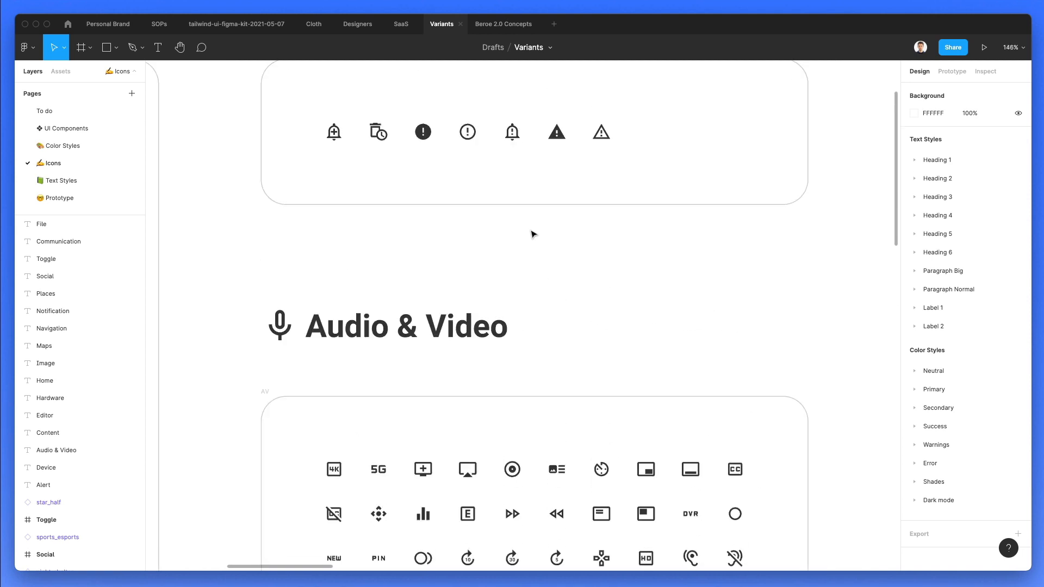
pyautogui.scroll(-10, 531, 234)
pyautogui.hscroll(5, 532, 234)
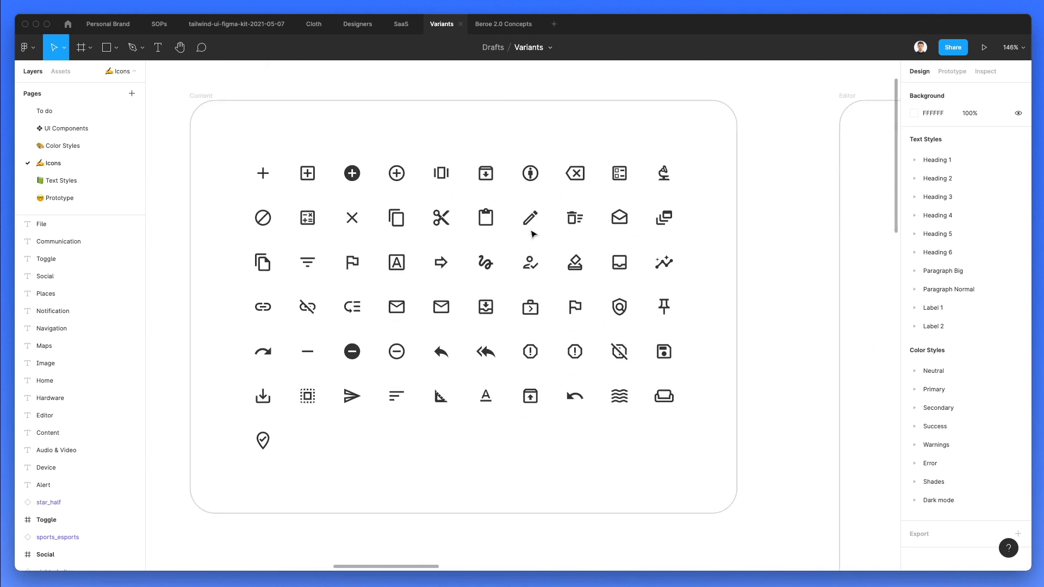
# Place copies of the markunread envelope and add_circle_outline icons below the Content icon frame.
pyautogui.moveTo(440, 304); pyautogui.dragTo(339, 548)
pyautogui.scroll(-2, 348, 435)
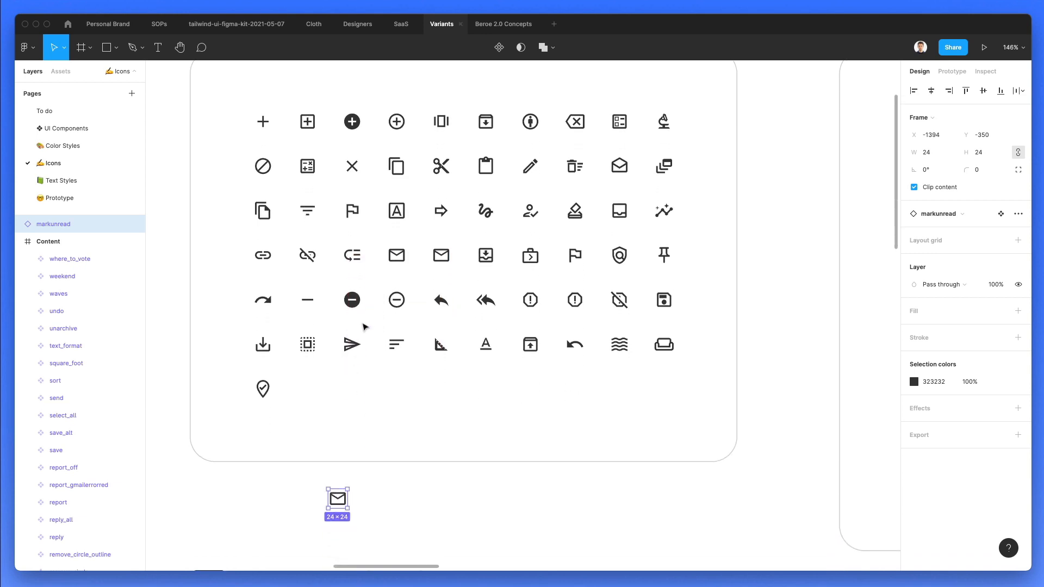
pyautogui.moveTo(397, 121); pyautogui.dragTo(339, 427)
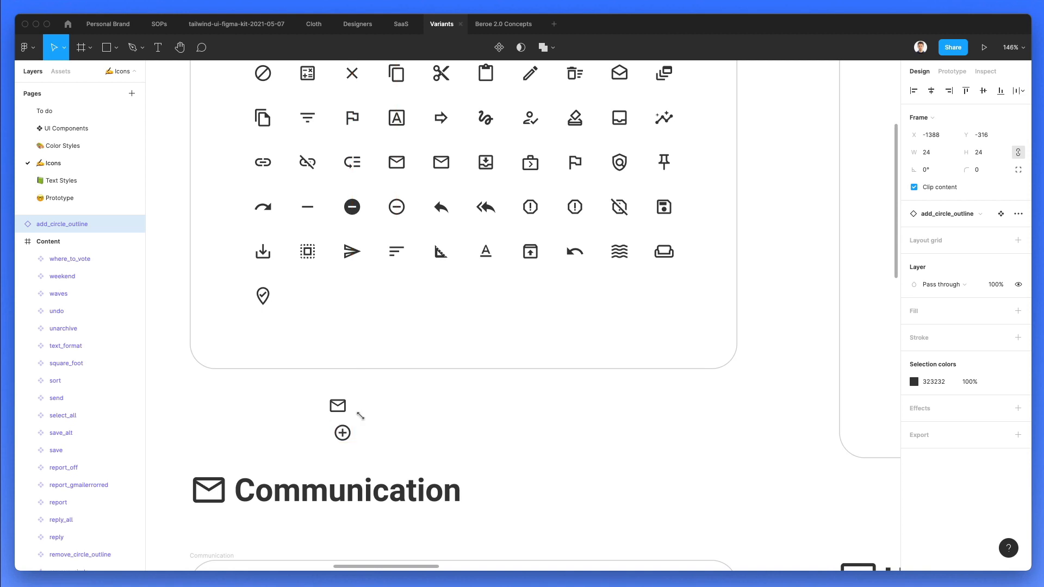
pyautogui.moveTo(315, 373); pyautogui.dragTo(338, 416)
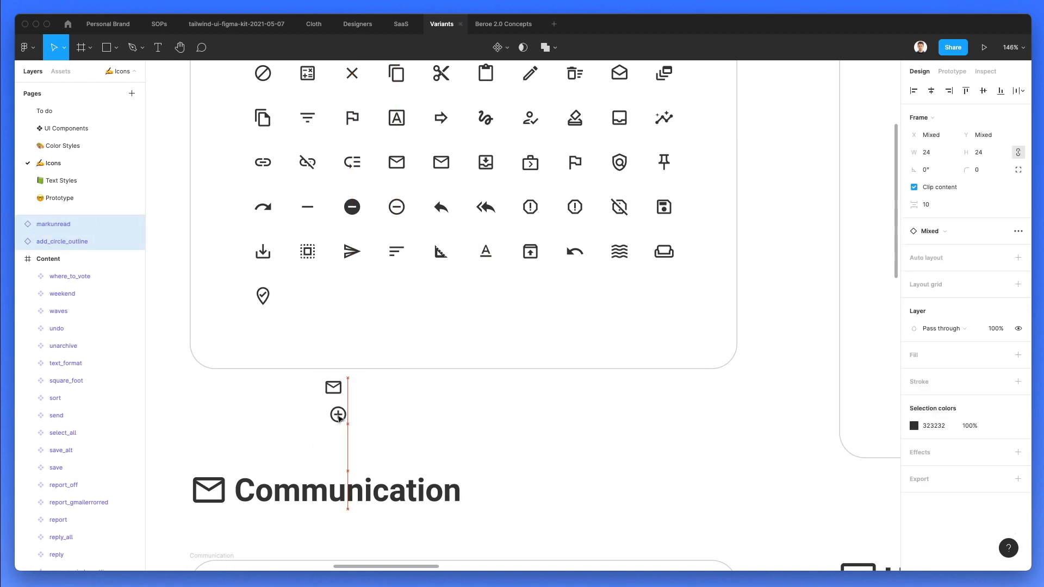
pyautogui.click(393, 410)
# Add a save_alt icon copy rotated 90° below the other two copies, and shift those two up by 10.
pyautogui.moveTo(263, 252); pyautogui.dragTo(316, 422)
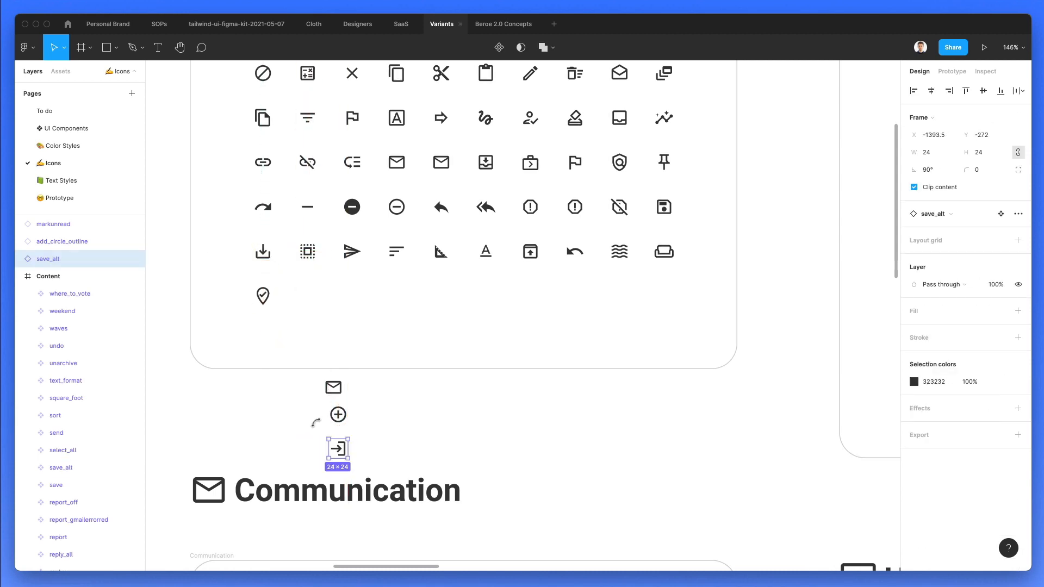
pyautogui.click(385, 432)
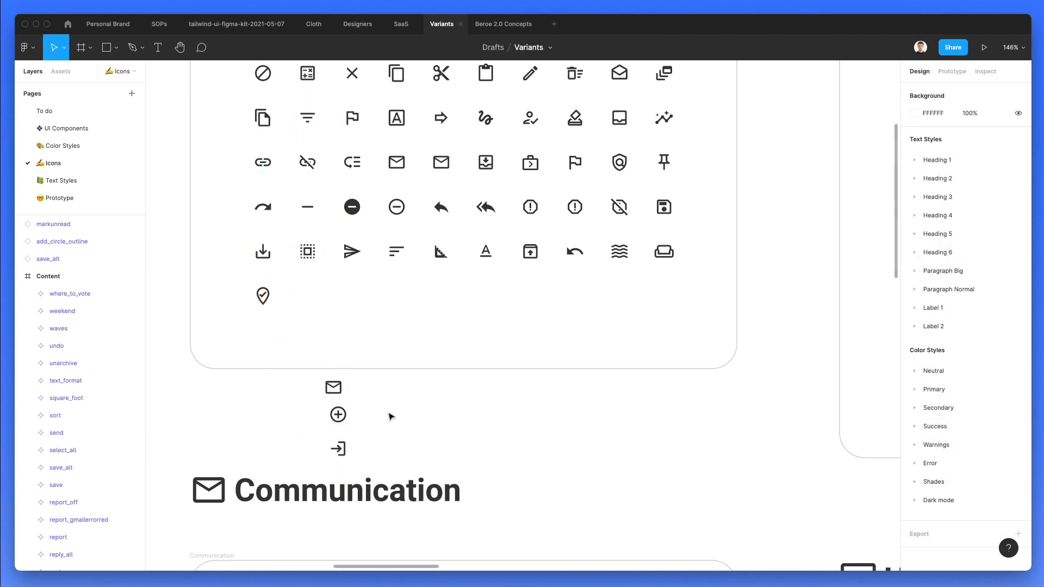
pyautogui.moveTo(276, 369); pyautogui.dragTo(352, 415)
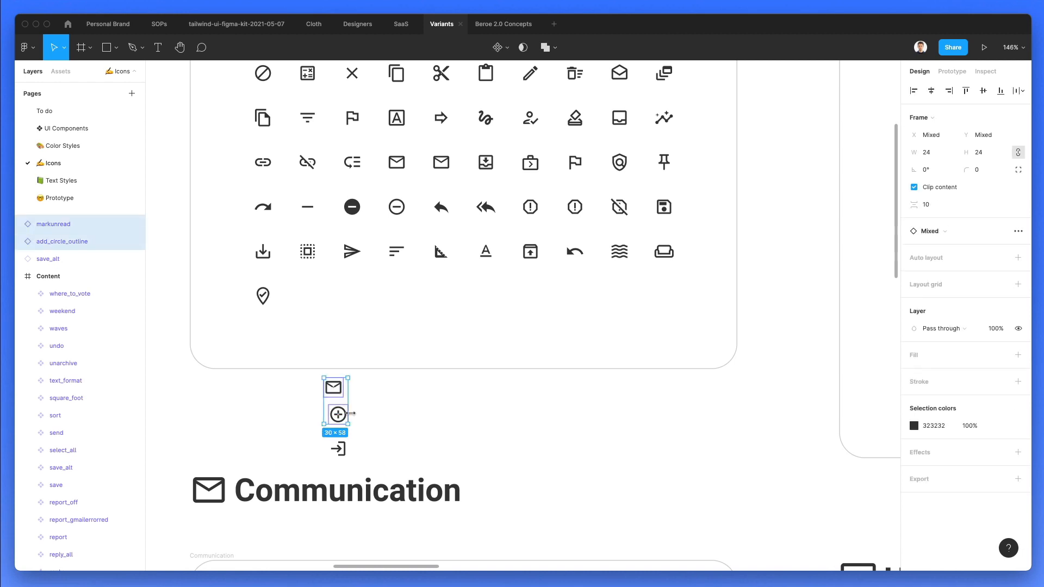
pyautogui.hotkey('shift', 'Up')
pyautogui.click(400, 435)
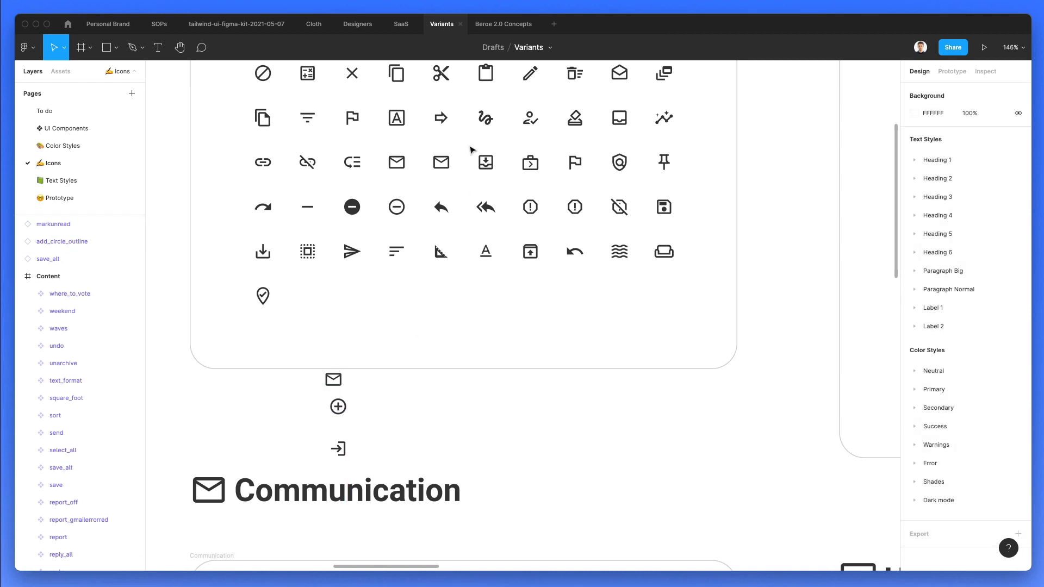
# Place a copy of the inbox icon beside the other copies, copy all four icons and return to the UI Components page.
pyautogui.scroll(3, 727, 112)
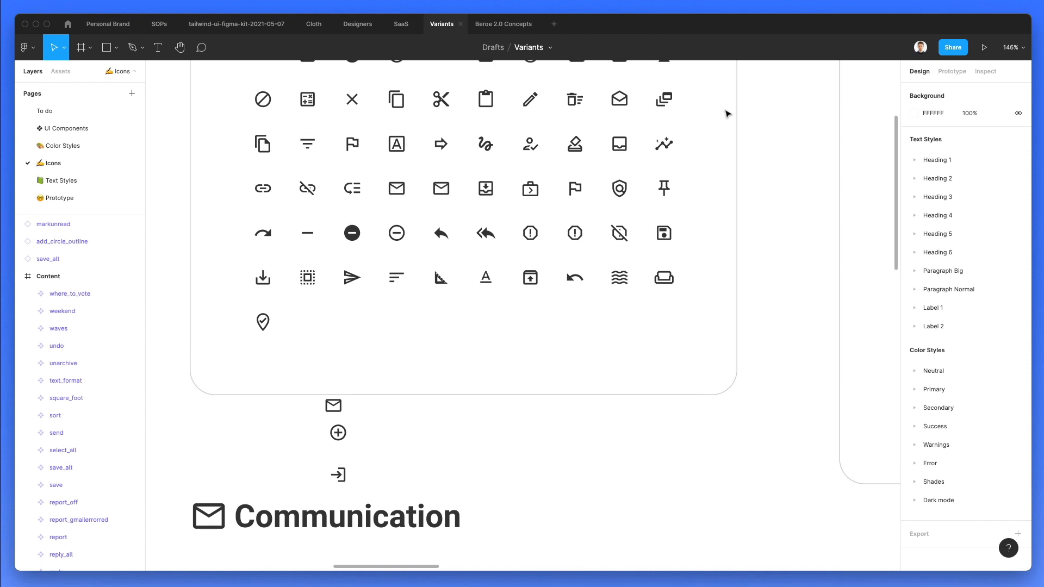
pyautogui.moveTo(620, 183); pyautogui.dragTo(314, 471)
pyautogui.moveTo(287, 434); pyautogui.dragTo(361, 530)
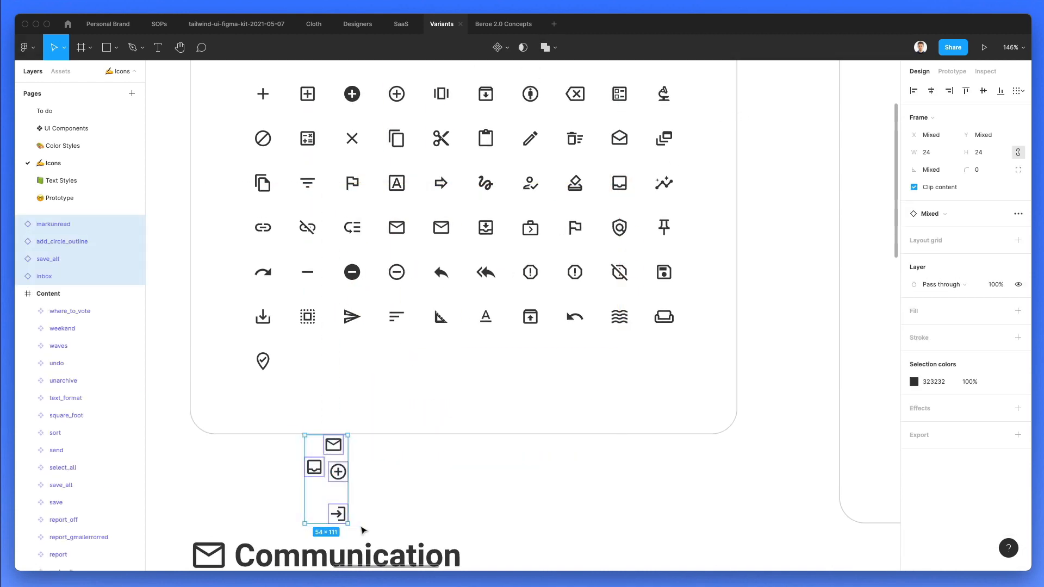
pyautogui.press('Escape')
pyautogui.press('pageup')
pyautogui.press('pageup')
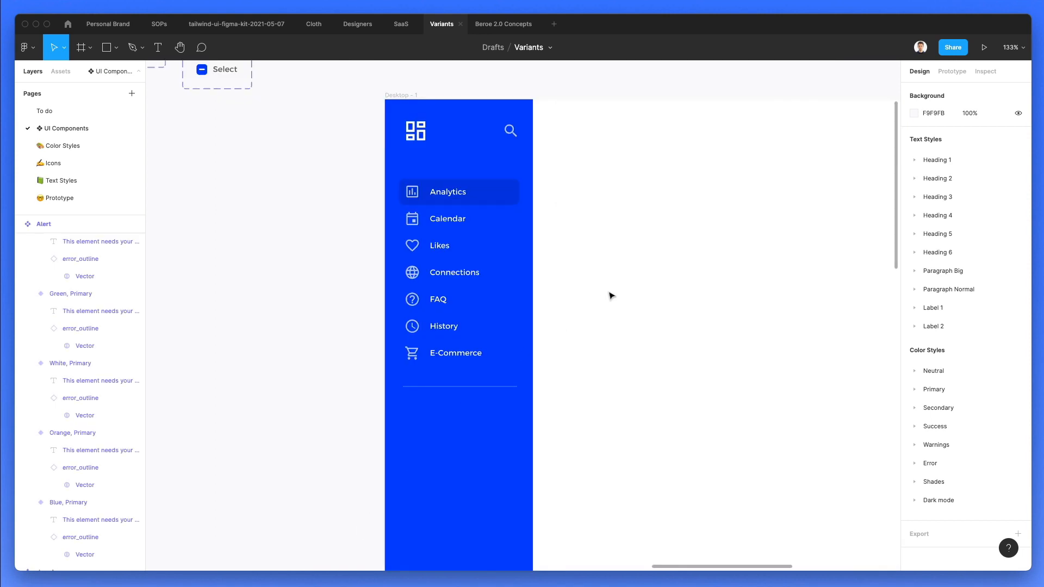
# Paste the four icons beside the sidebar in the Desktop - 1 frame and move the add-circle and save_alt icons lower.
pyautogui.scroll(-2, 611, 295)
pyautogui.press('super+v')
pyautogui.moveTo(537, 301); pyautogui.dragTo(593, 414)
pyautogui.click(641, 349)
pyautogui.hotkey('shift', 'Down')
pyautogui.hotkey('shift', 'Down')
pyautogui.hotkey('shift', 'Down')
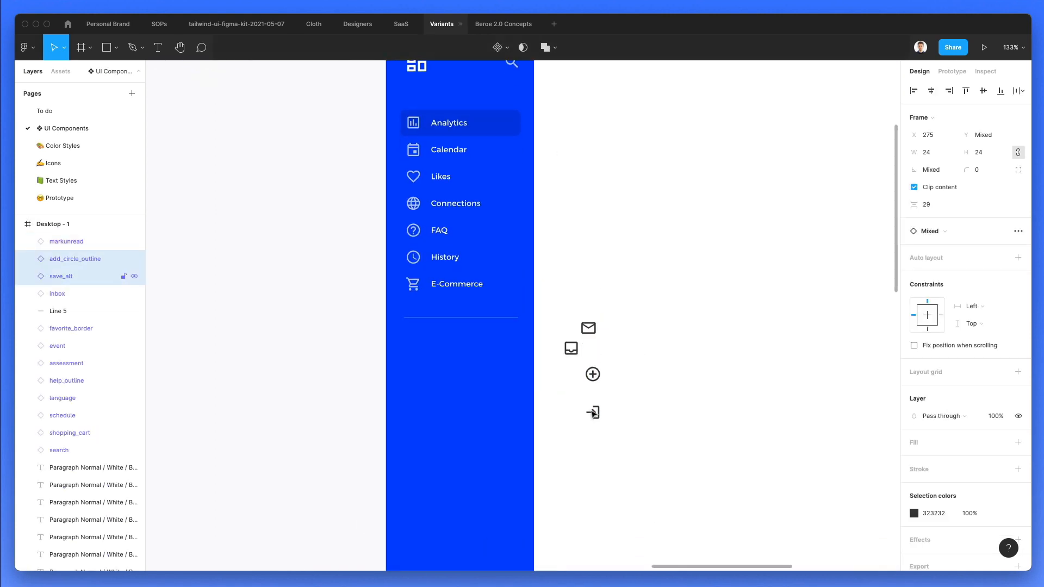
# Align the four pasted icons on their horizontal centres and recolour them to white FFFFFF.
pyautogui.moveTo(545, 272); pyautogui.dragTo(674, 523)
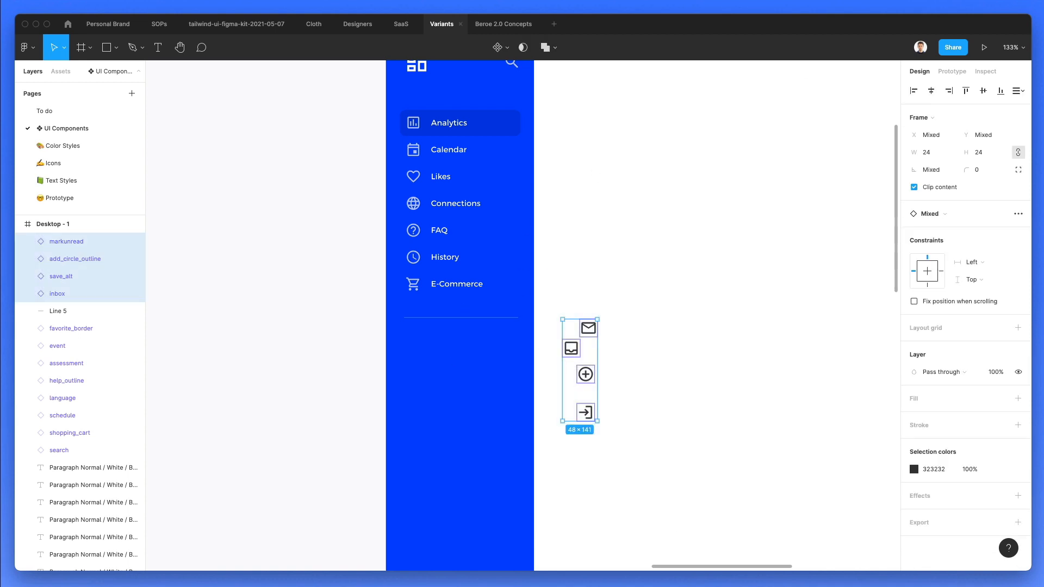
pyautogui.click(933, 93)
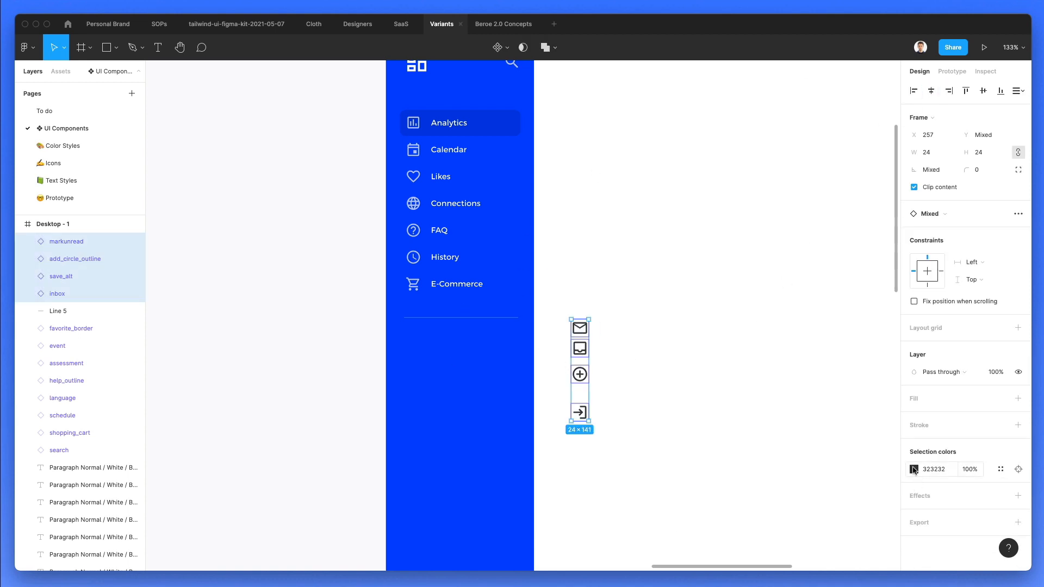
pyautogui.click(914, 471)
pyautogui.press('i')
pyautogui.click(647, 342)
pyautogui.click(644, 300)
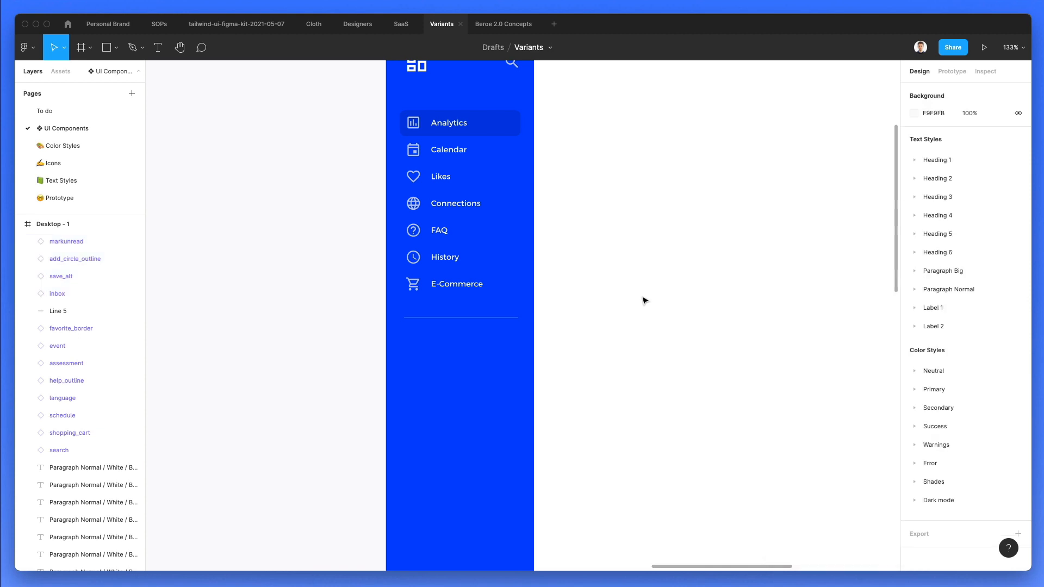
# Move the four white icons onto the blue sidebar below the divider line, at X 26.
pyautogui.moveTo(644, 300); pyautogui.dragTo(549, 440)
pyautogui.moveTo(583, 348); pyautogui.dragTo(468, 552)
pyautogui.click(429, 340)
pyautogui.scroll(5, 416, 327)
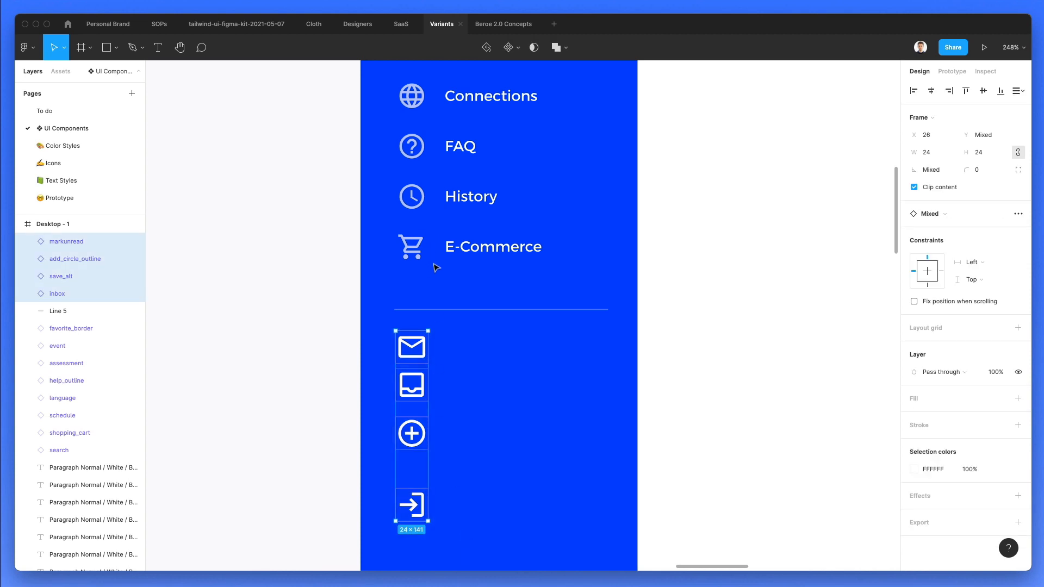
# Show the rulers and place two vertical guides along the side edges of the shopping cart icon.
pyautogui.scroll(3, 435, 267)
pyautogui.hotkey('shift', 'r')
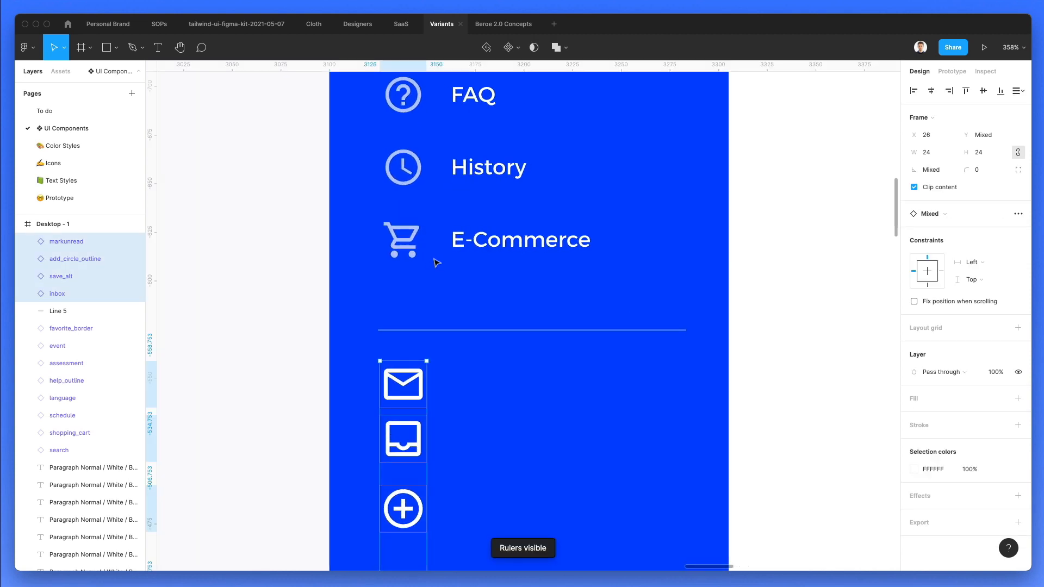
pyautogui.moveTo(152, 155); pyautogui.dragTo(384, 153)
pyautogui.moveTo(172, 225); pyautogui.dragTo(421, 226)
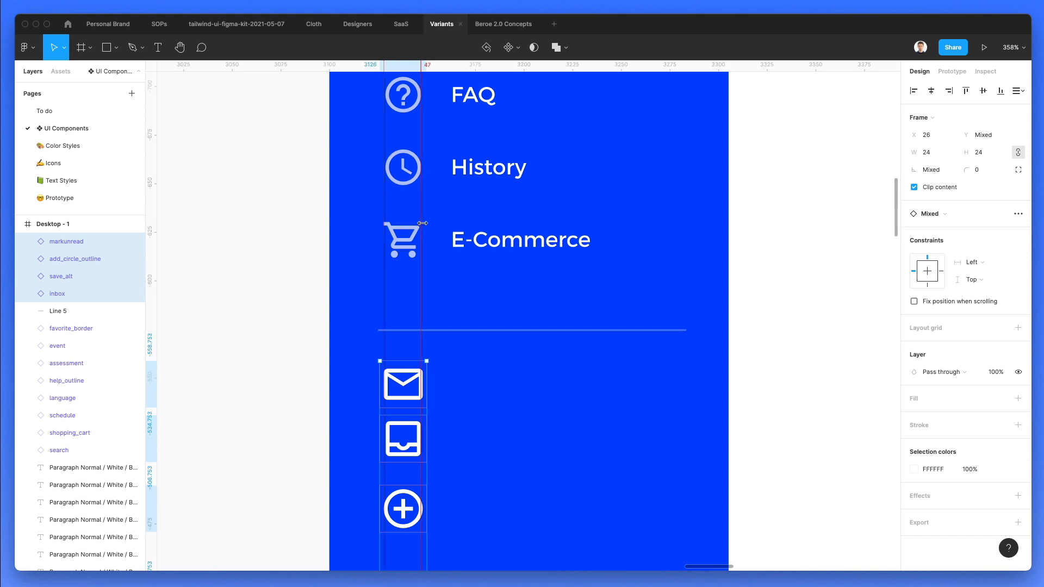
# Move the four white icons up directly beneath the shopping cart icon, keeping them at X 26.
pyautogui.moveTo(403, 355); pyautogui.dragTo(405, 253)
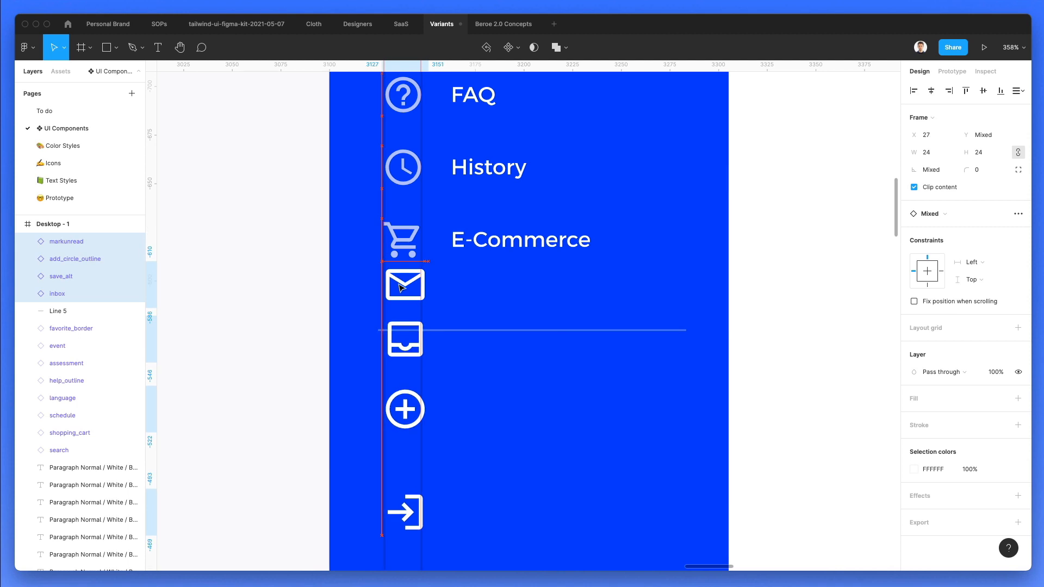
pyautogui.scroll(3, 401, 287)
pyautogui.scroll(5, 399, 287)
pyautogui.press('Left')
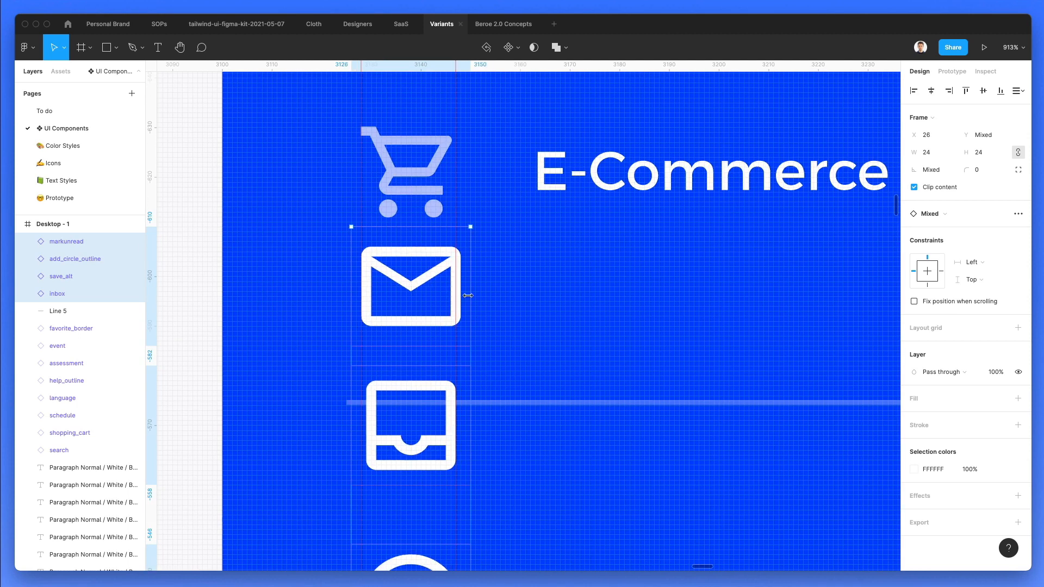
# Fit the inbox icon between the guides at 25 × 25 and X 25, and scale the mail icon to 23 × 23.
pyautogui.click(594, 379)
pyautogui.click(420, 407)
pyautogui.press('Left')
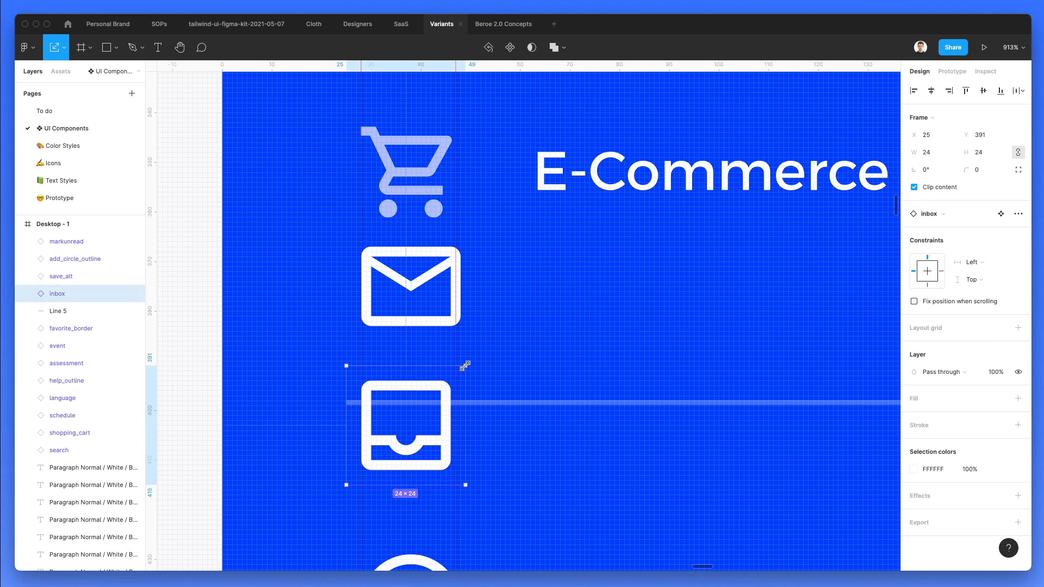
pyautogui.moveTo(465, 366); pyautogui.dragTo(470, 361)
pyautogui.click(418, 292)
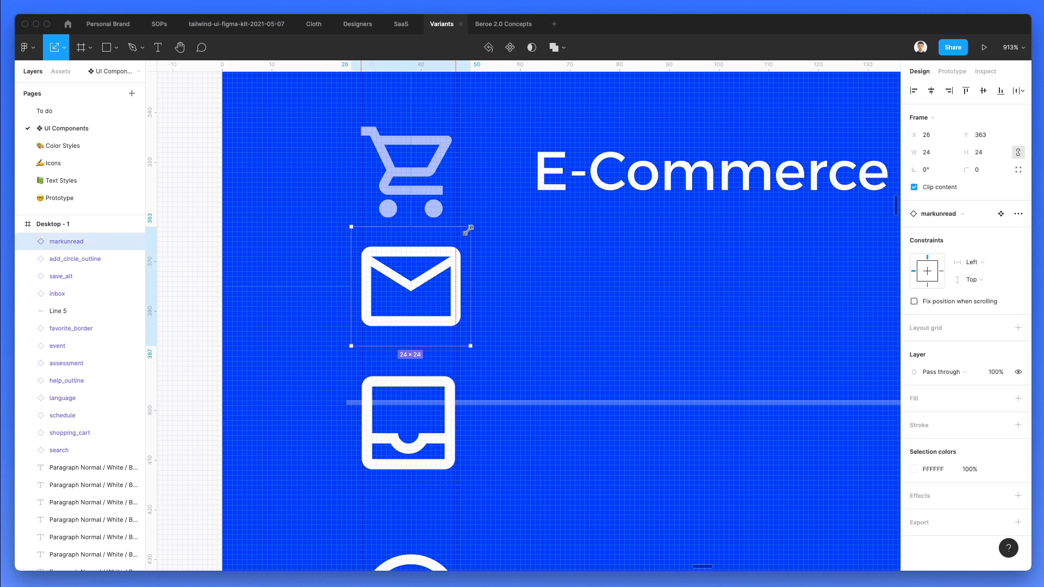
pyautogui.moveTo(468, 230); pyautogui.dragTo(463, 233)
pyautogui.scroll(-5, 494, 255)
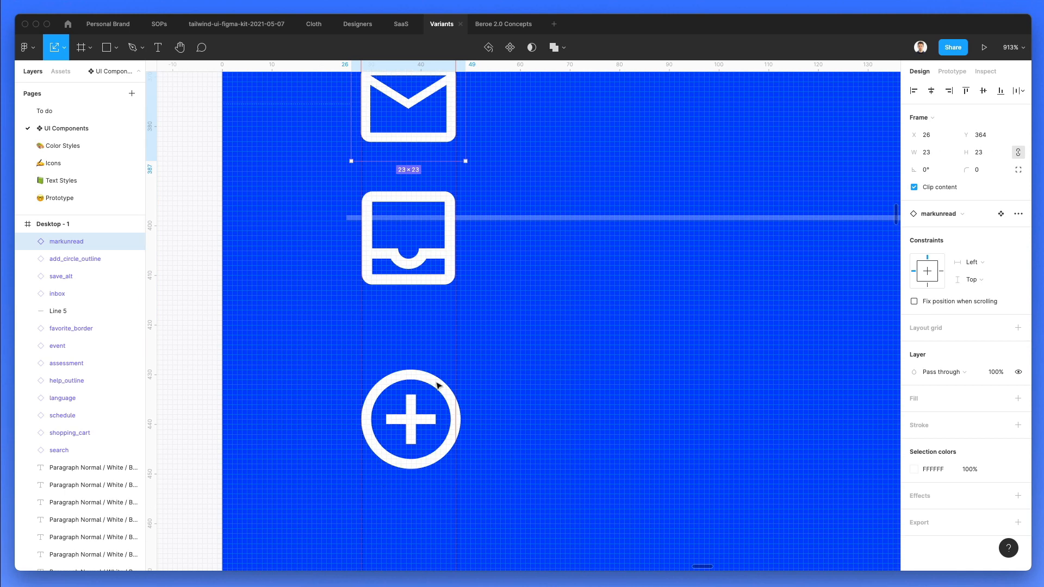
# Scale the add-circle icon to about 23 × 23 and the save_alt icon to 25 × 25 to fit between the guides.
pyautogui.click(435, 393)
pyautogui.moveTo(466, 359); pyautogui.dragTo(464, 362)
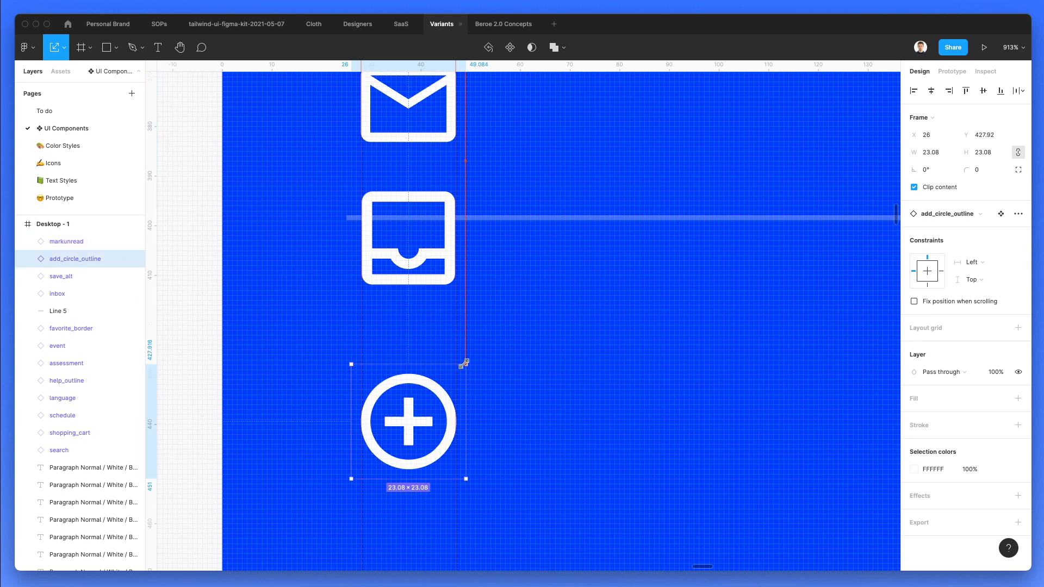
pyautogui.scroll(-5, 474, 328)
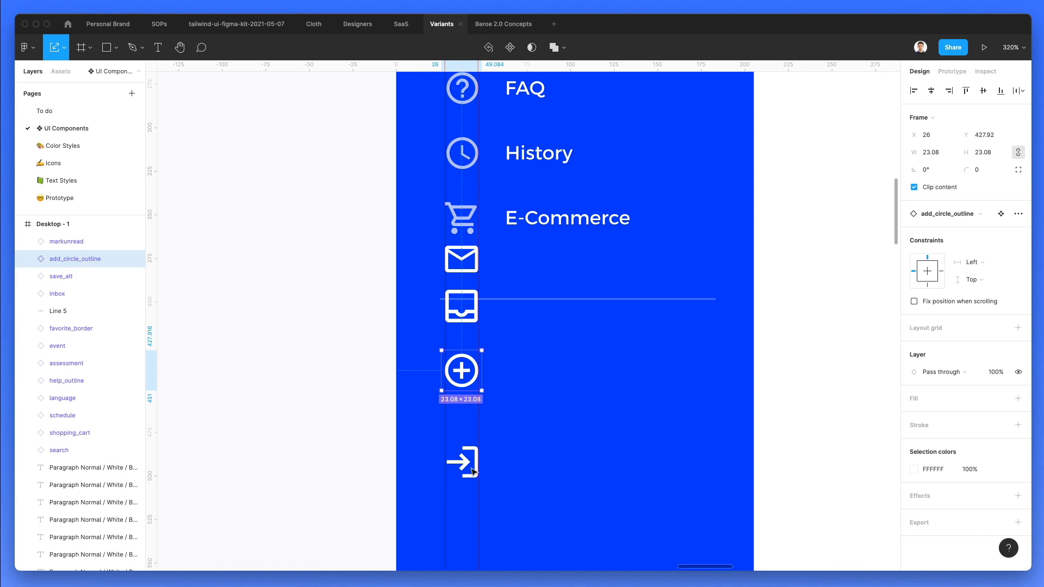
pyautogui.scroll(5, 468, 467)
pyautogui.click(447, 458)
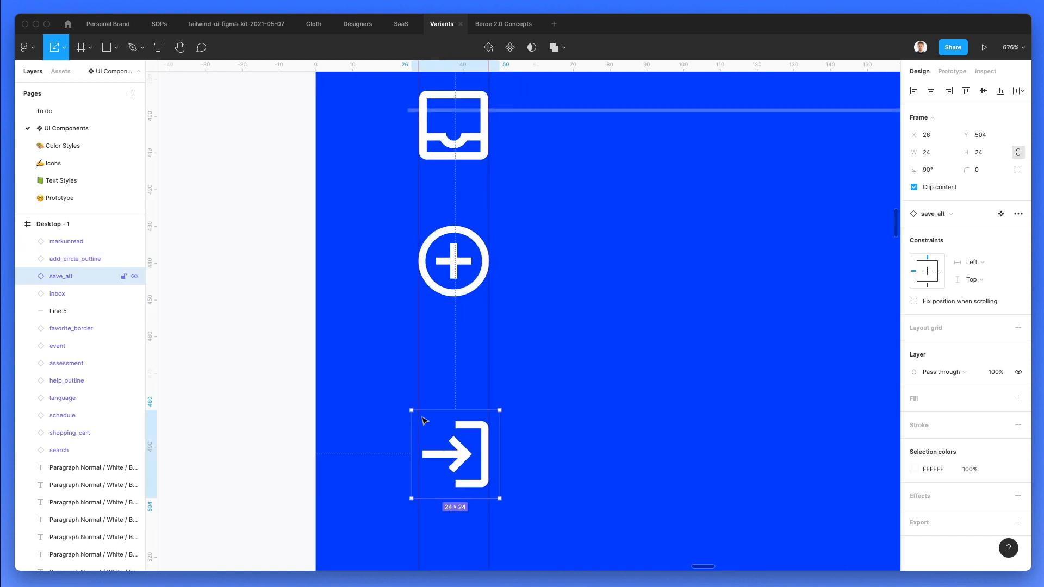
pyautogui.click(394, 375)
pyautogui.scroll(-3, 394, 366)
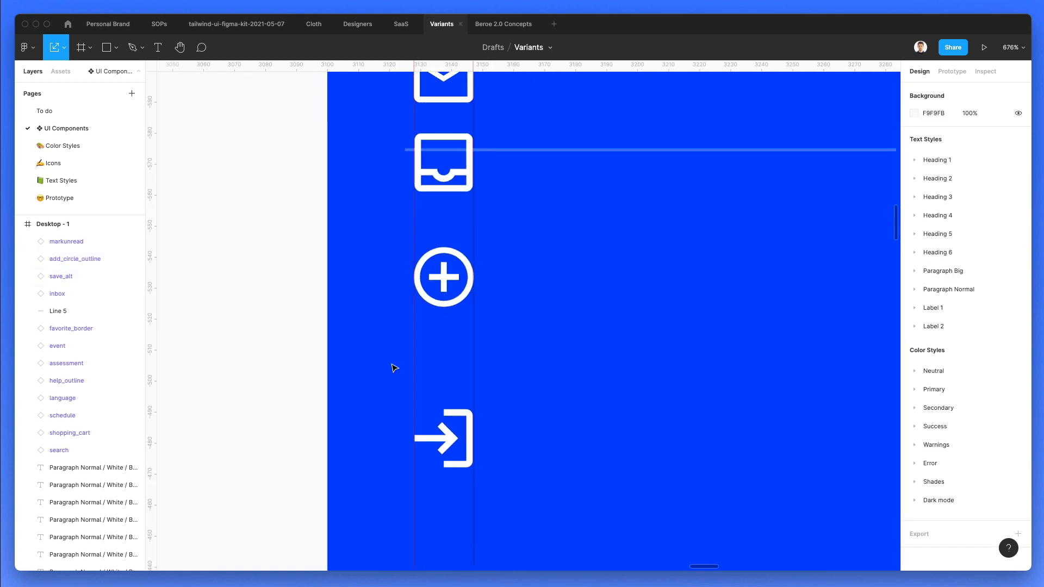
# Move the mail, inbox and add-circle icons together up beside the FAQ, History and E-Commerce icons.
pyautogui.click(424, 188)
pyautogui.keyDown('shift'); pyautogui.click(423, 240); pyautogui.keyUp('shift')
pyautogui.keyDown('shift'); pyautogui.click(423, 311); pyautogui.keyUp('shift')
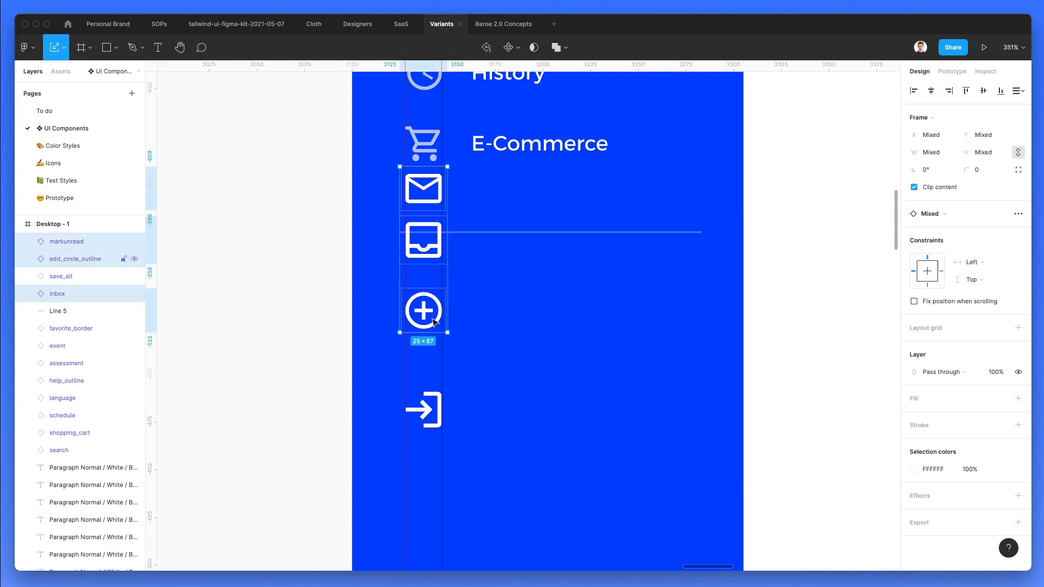
pyautogui.moveTo(432, 328); pyautogui.dragTo(432, 348)
pyautogui.scroll(5, 435, 354)
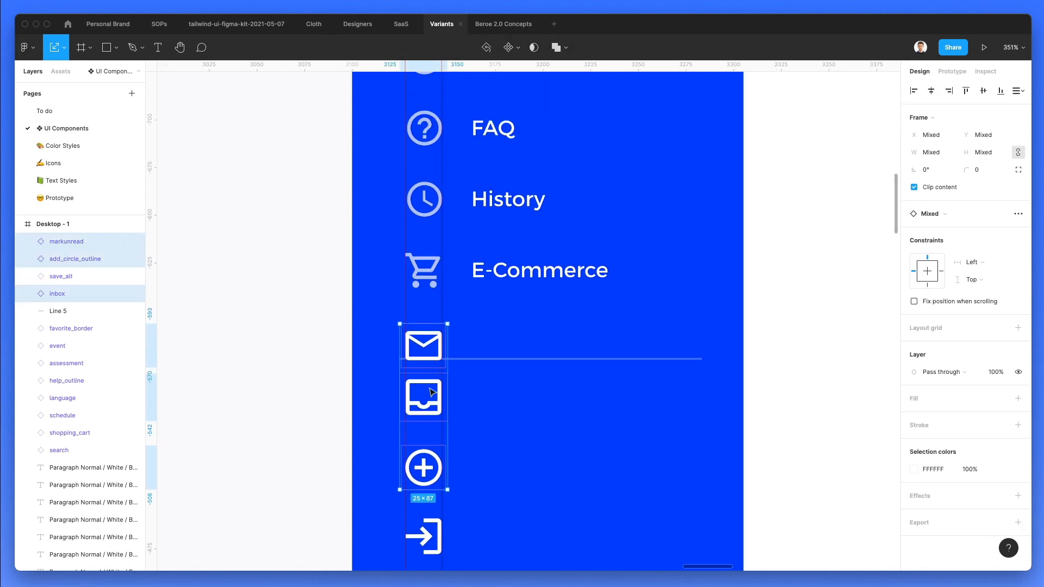
pyautogui.moveTo(430, 397); pyautogui.dragTo(387, 180)
pyautogui.click(351, 134)
# Line up the add-circle icon with the E-Commerce row and the inbox icon with the History row.
pyautogui.click(379, 181)
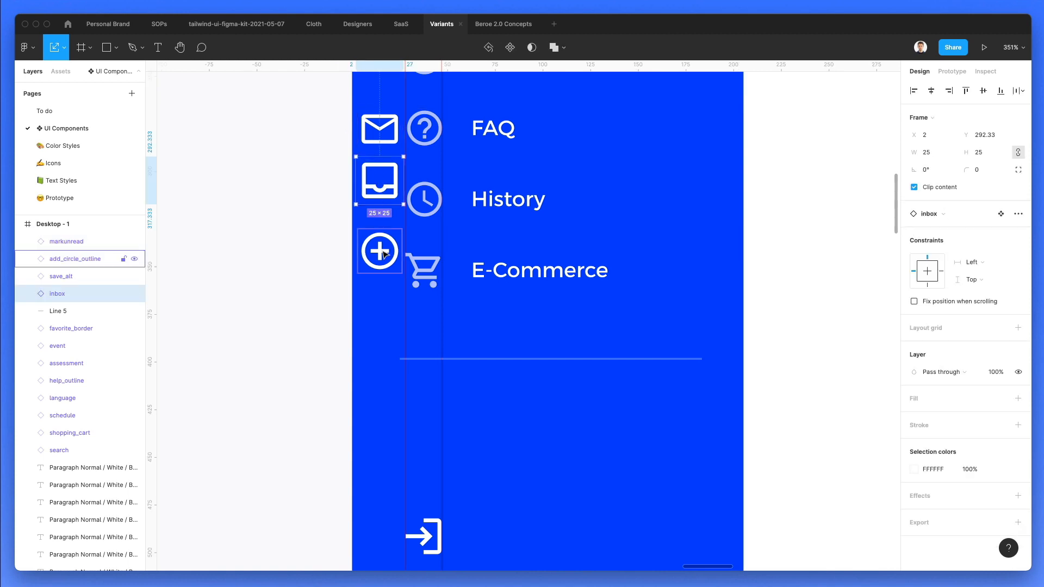
pyautogui.moveTo(380, 251); pyautogui.dragTo(383, 270)
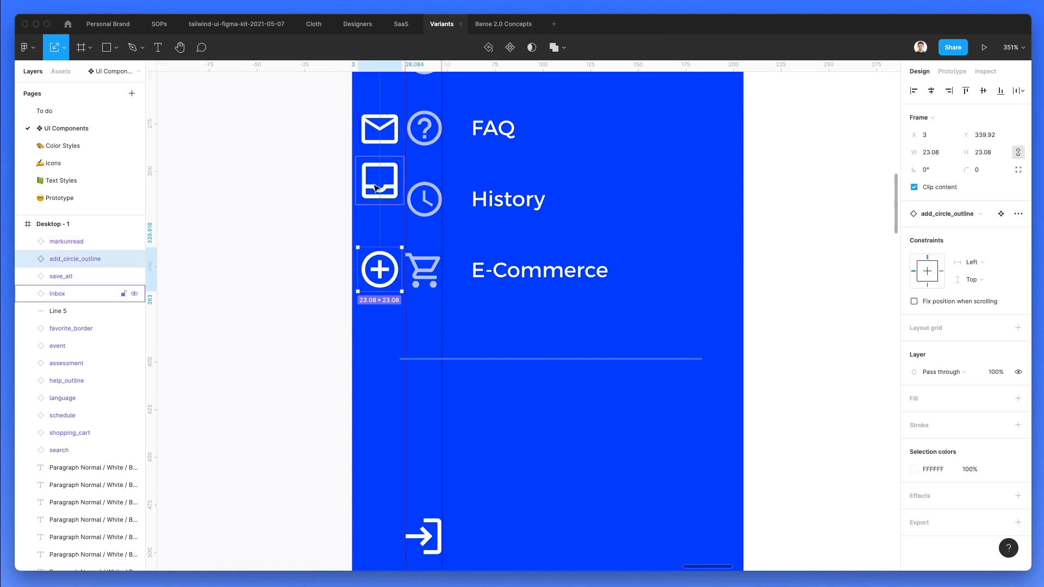
pyautogui.moveTo(377, 188); pyautogui.dragTo(377, 206)
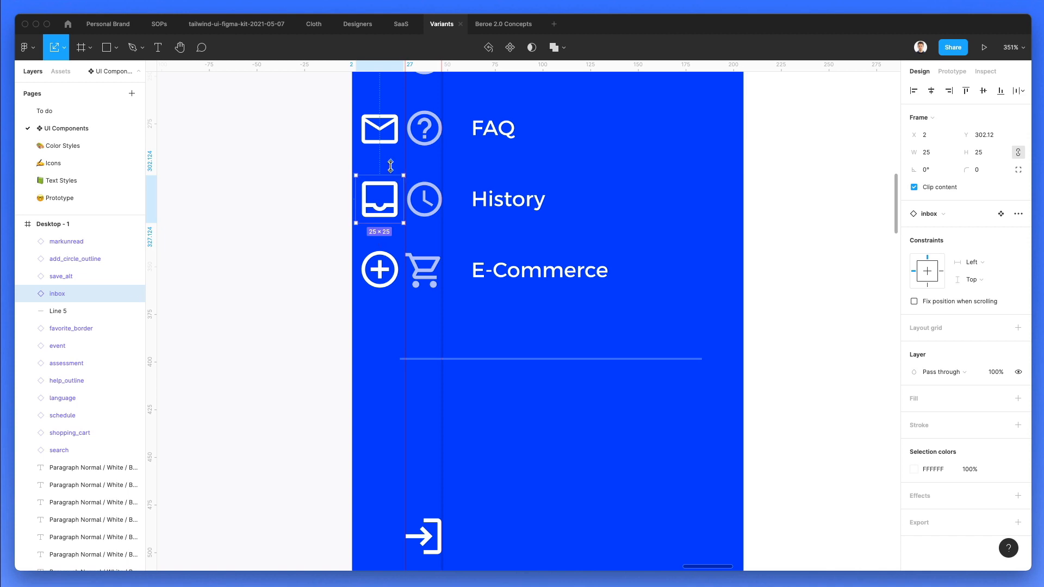
# Set all four icons to 70% opacity and move the mail, inbox and add-circle icons back down to the divider line.
pyautogui.keyDown('shift'); pyautogui.click(379, 128); pyautogui.keyUp('shift')
pyautogui.keyDown('shift'); pyautogui.click(388, 269); pyautogui.keyUp('shift')
pyautogui.press('7')
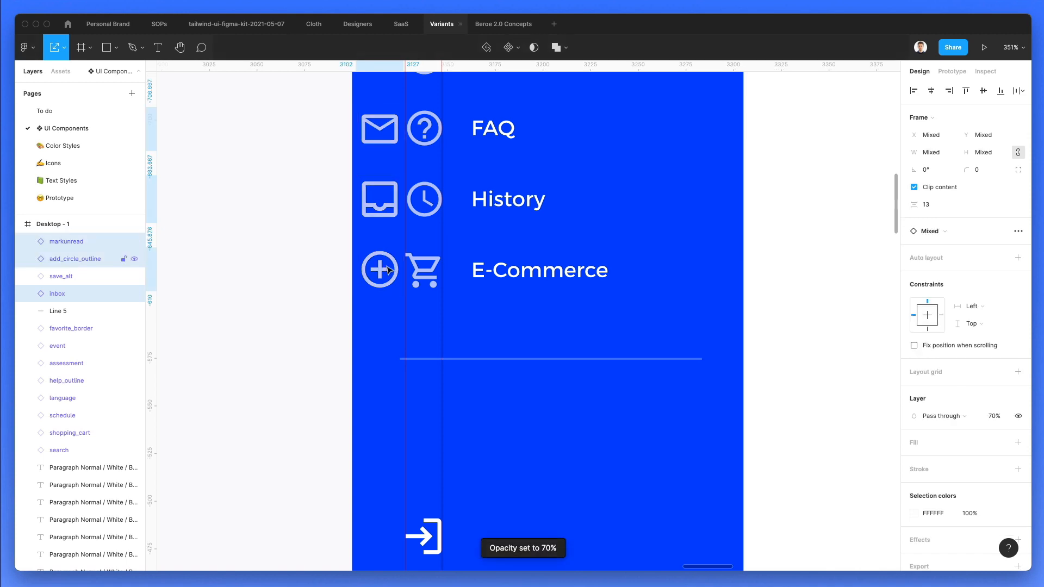
pyautogui.moveTo(380, 189); pyautogui.dragTo(426, 466)
pyautogui.scroll(-5, 440, 505)
pyautogui.press('7')
pyautogui.hscroll(-2, 492, 375)
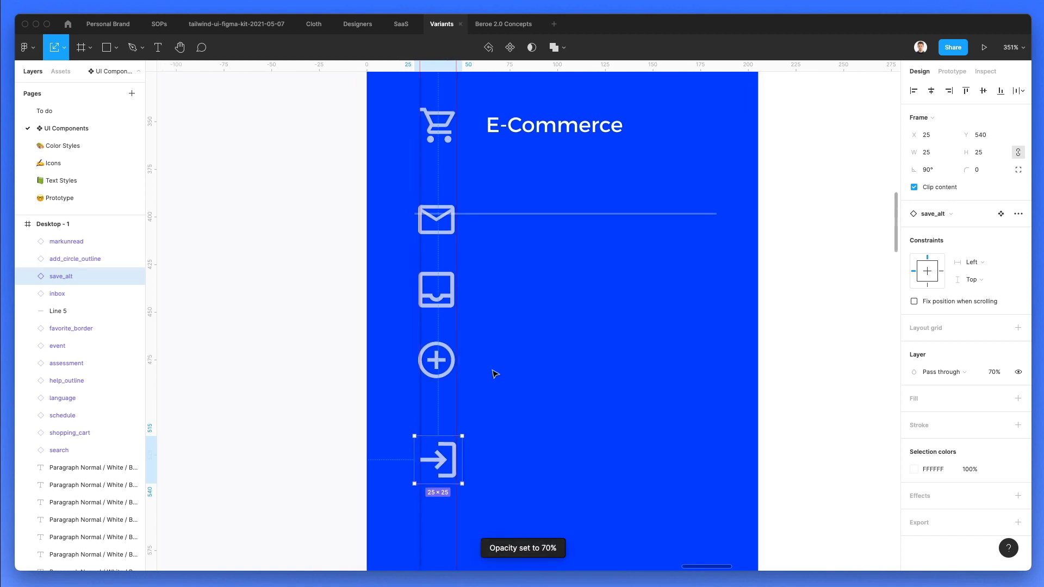
# Move the mail, inbox and add-circle icons together further down so they sit clear below the divider line.
pyautogui.moveTo(504, 390); pyautogui.dragTo(429, 237)
pyautogui.hotkey('shift', 'Down')
pyautogui.hotkey('shift', 'Down')
pyautogui.hotkey('shift', 'Down')
pyautogui.hotkey('shift', 'Down')
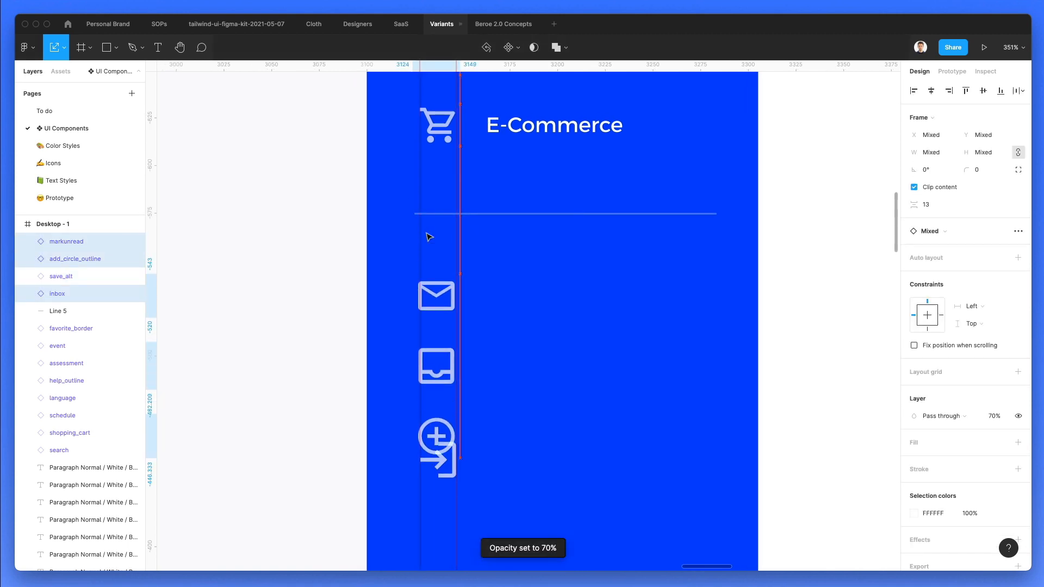
# Move the save_alt icon down the sidebar to Y 702, well below the other three icons.
pyautogui.scroll(-3, 469, 455)
pyautogui.click(61, 276)
pyautogui.scroll(-4, 506, 425)
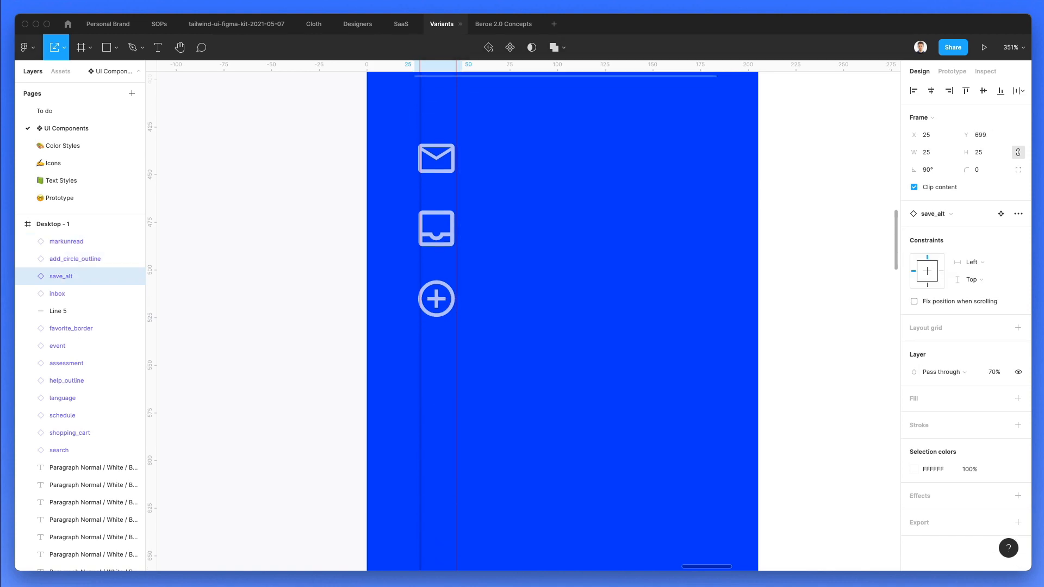
pyautogui.scroll(-7, 506, 426)
pyautogui.scroll(2, 505, 426)
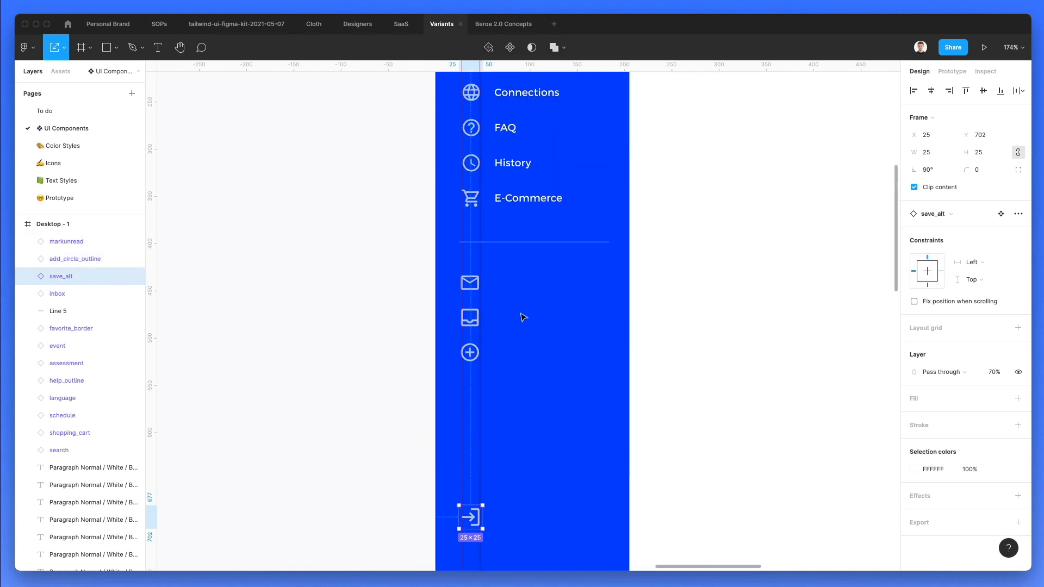
# Nudge the mail, inbox and add-circle icons down by 1 px.
pyautogui.moveTo(503, 275); pyautogui.dragTo(431, 379)
pyautogui.press('Down')
pyautogui.press('Down')
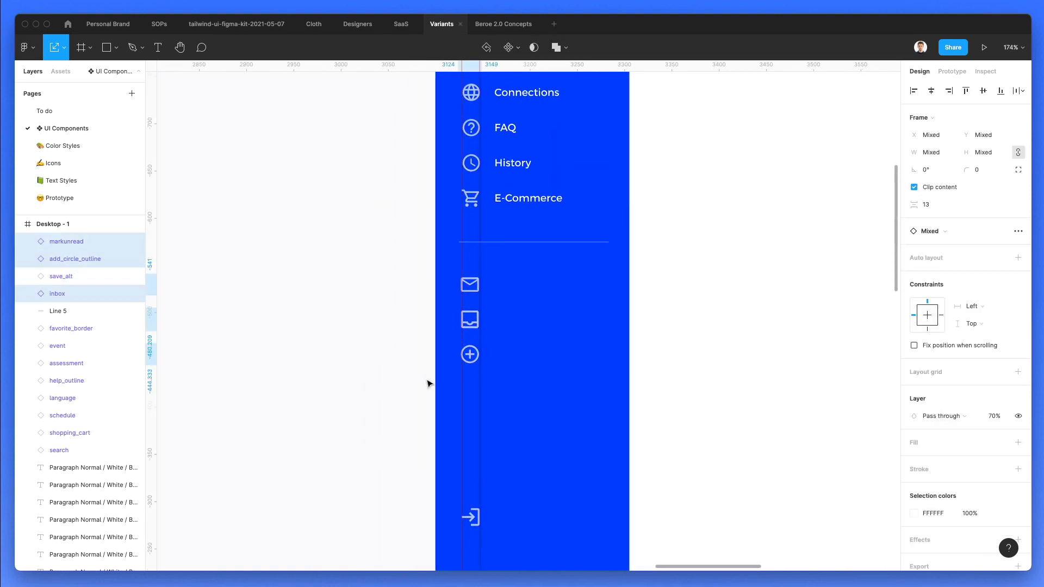
pyautogui.press('Up')
pyautogui.click(700, 309)
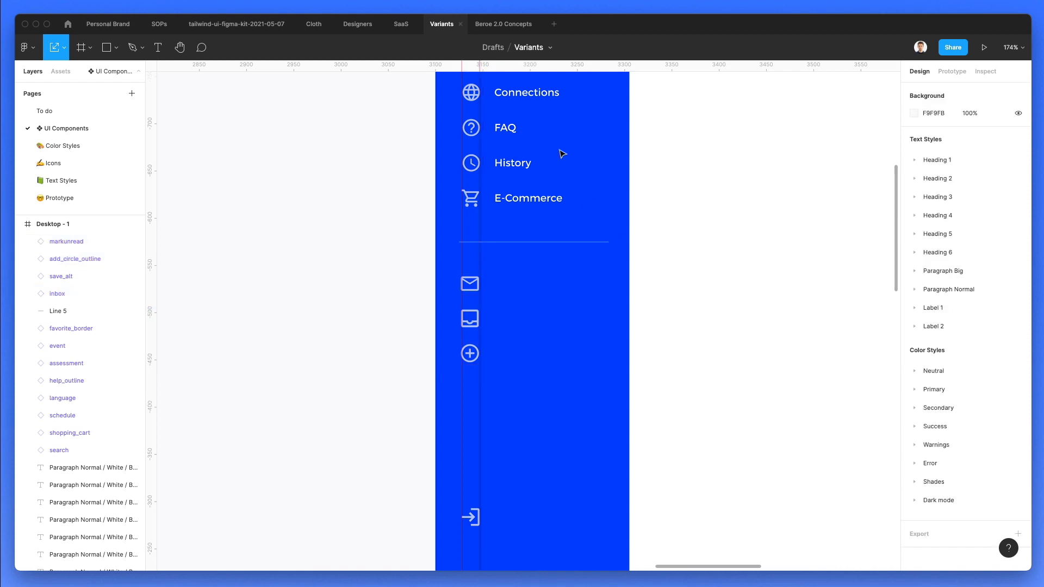
# Duplicate the FAQ, History and E-Commerce labels beside the mail, inbox and add-circle icons and nudge them down 1 px.
pyautogui.moveTo(500, 206); pyautogui.dragTo(501, 206)
pyautogui.moveTo(513, 156); pyautogui.dragTo(507, 323)
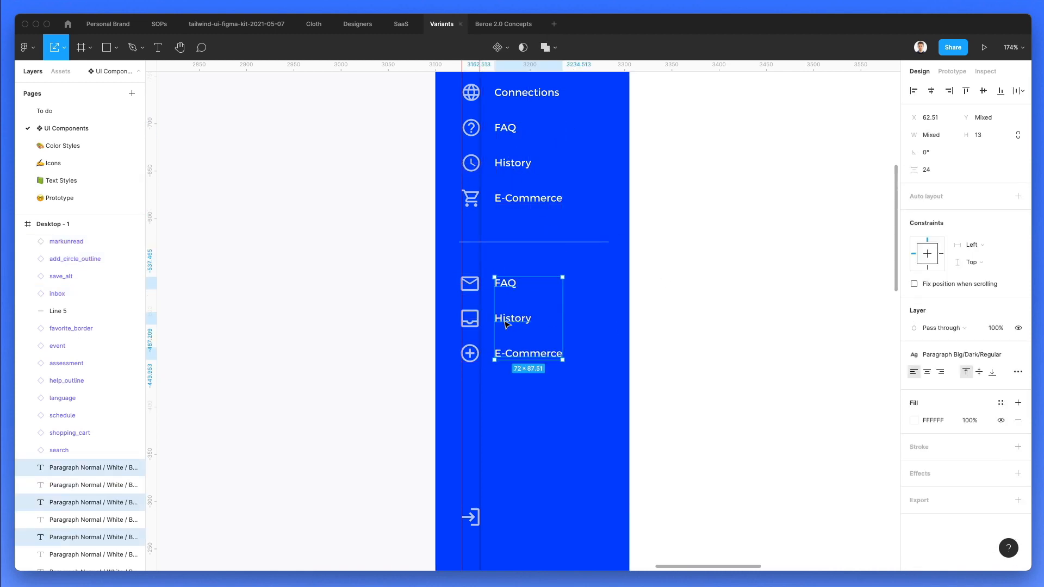
pyautogui.press('Down')
pyautogui.press('Down')
pyautogui.press('Up')
pyautogui.click(561, 317)
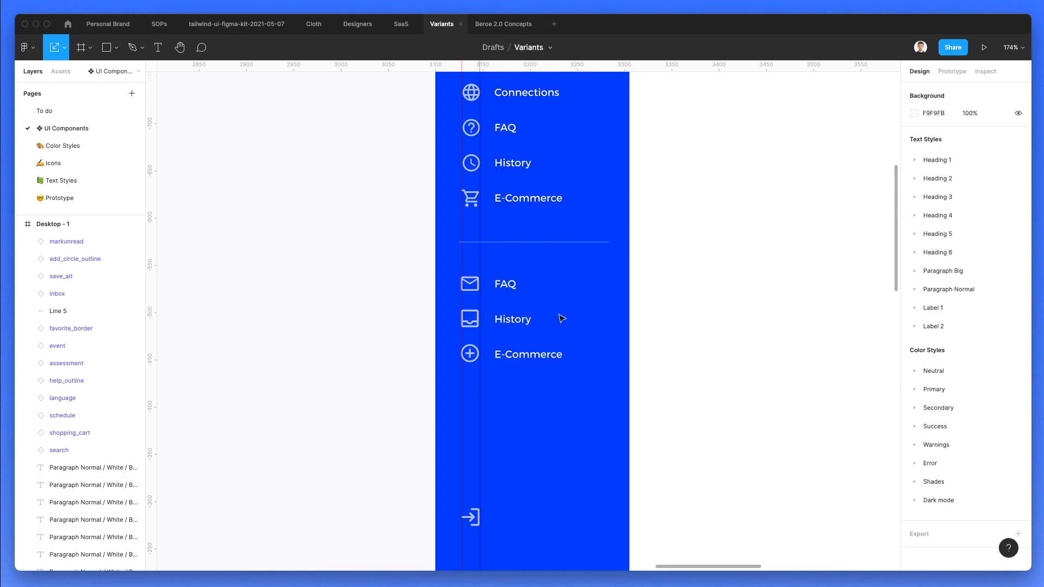
# Duplicate the lower E-Commerce label beside the save_alt icon and change its text to Logout.
pyautogui.moveTo(503, 356); pyautogui.dragTo(496, 518)
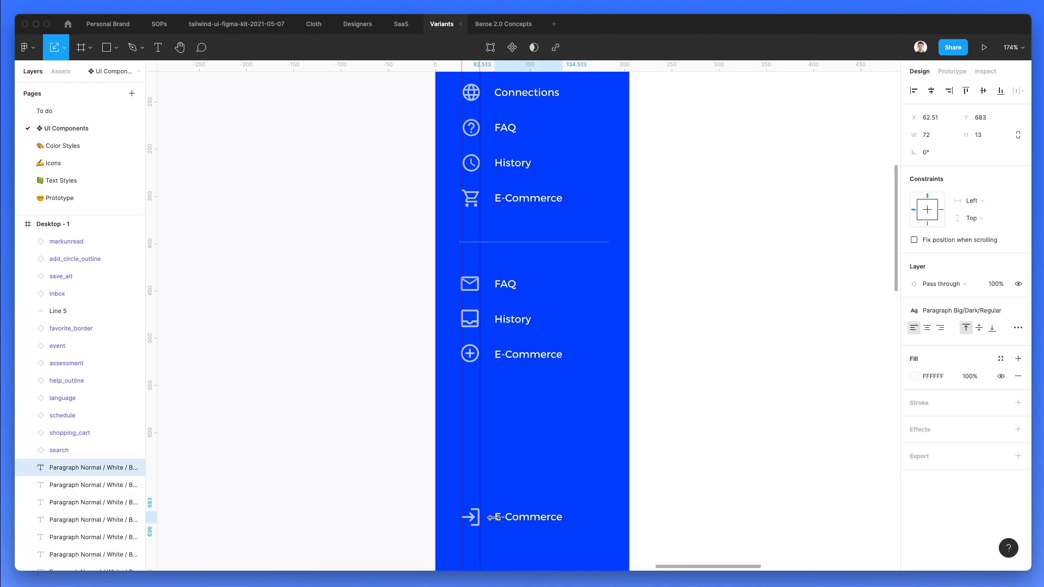
pyautogui.doubleClick(522, 517)
pyautogui.write('Logout')
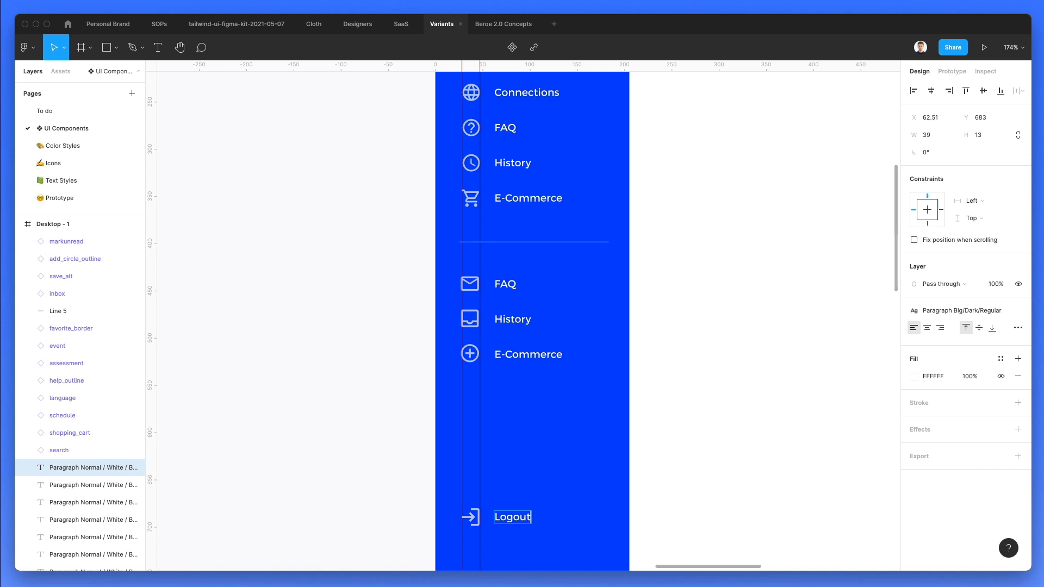
pyautogui.press('Escape')
pyautogui.press('Escape')
# Move the save_alt icon and its Logout label together to the bottom of the blue sidebar.
pyautogui.scroll(-2, 559, 454)
pyautogui.scroll(-5, 538, 424)
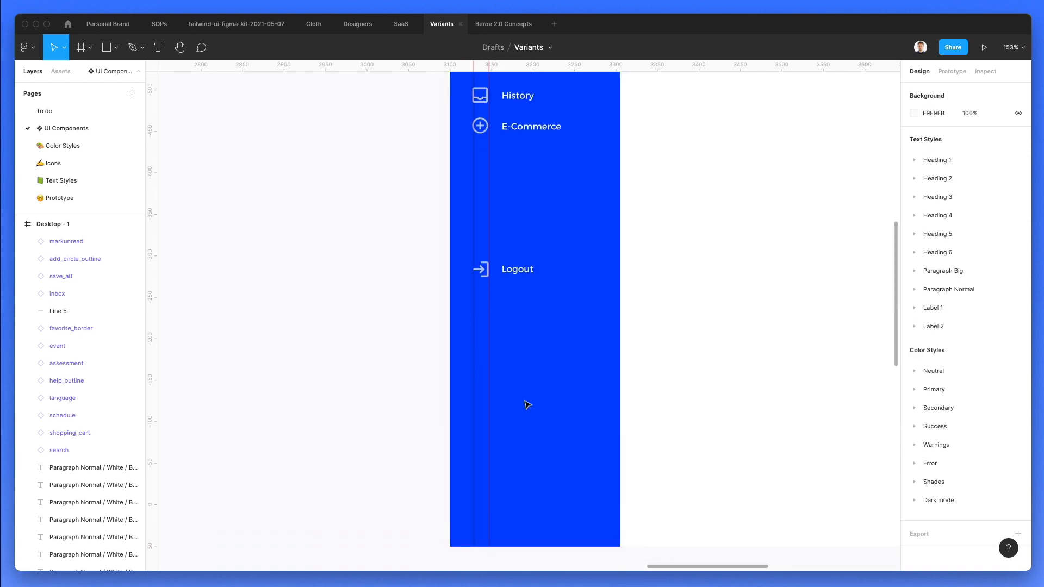
pyautogui.moveTo(482, 257); pyautogui.dragTo(544, 313)
pyautogui.moveTo(510, 270); pyautogui.dragTo(515, 501)
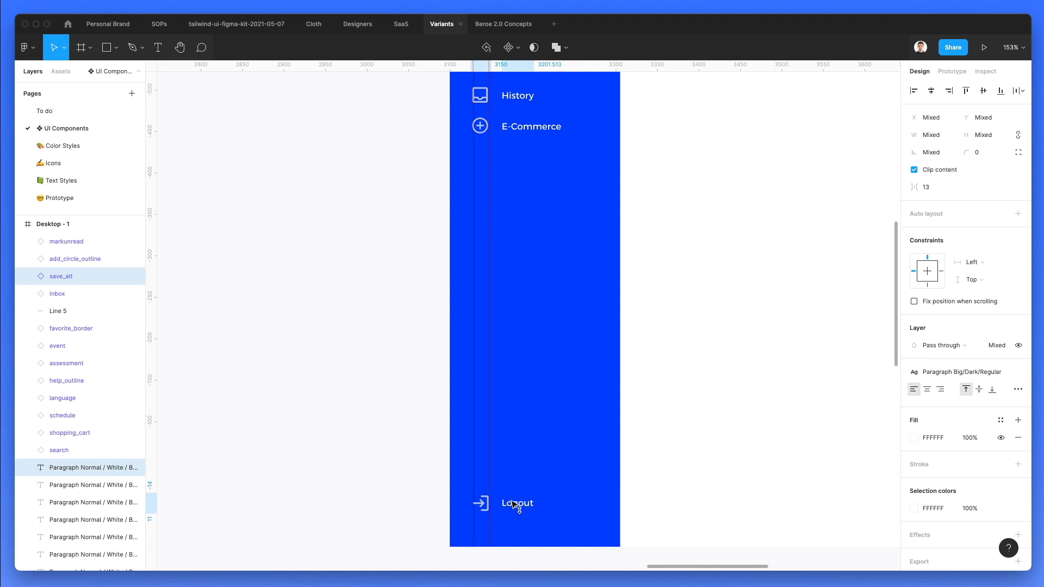
pyautogui.click(543, 437)
# Remove the two vertical guides from the canvas.
pyautogui.scroll(8, 544, 438)
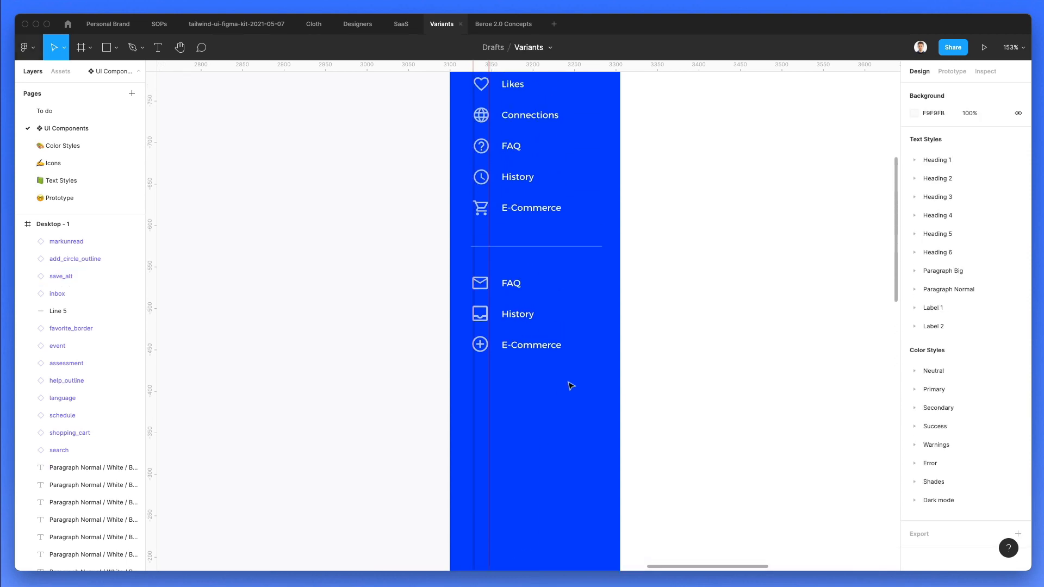
pyautogui.scroll(-5, 610, 397)
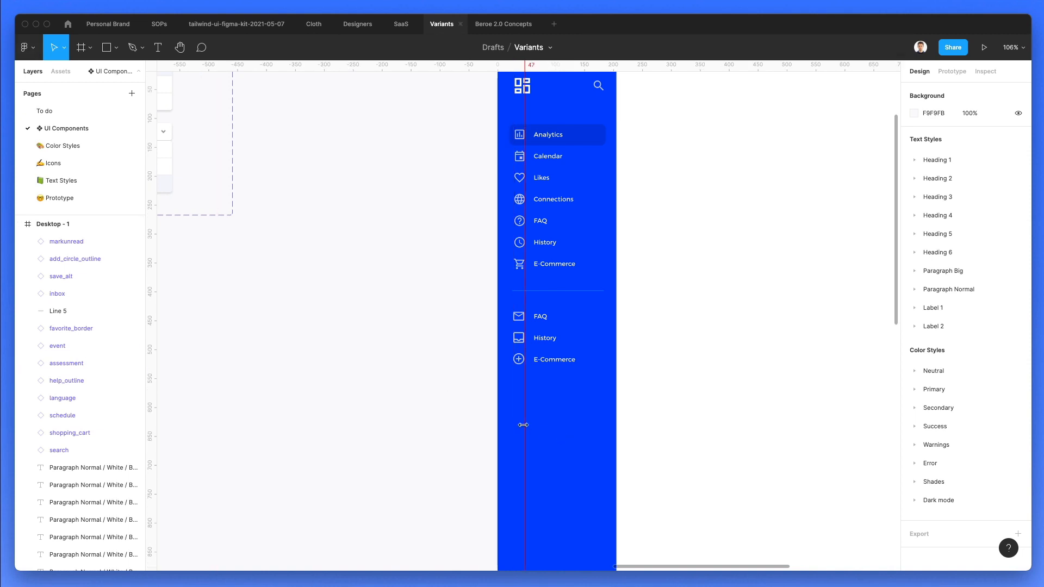
pyautogui.scroll(2, 288, 334)
pyautogui.scroll(1, 288, 334)
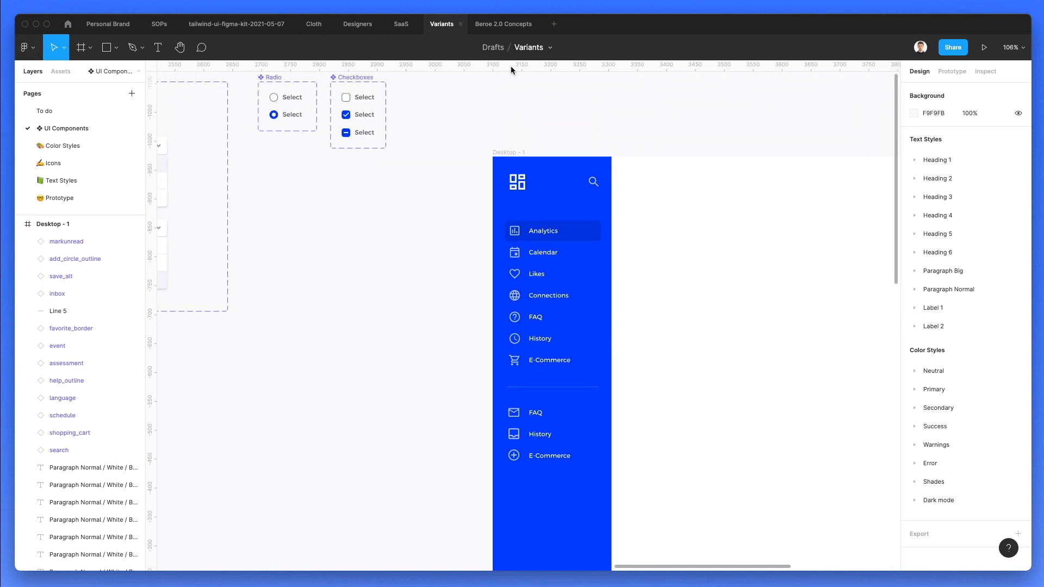
pyautogui.rightClick(512, 69)
pyautogui.click(457, 110)
# Draw a circle about 35 px in diameter above the Logout icon with the Ellipse tool.
pyautogui.hscroll(2, 596, 133)
pyautogui.scroll(-6, 590, 158)
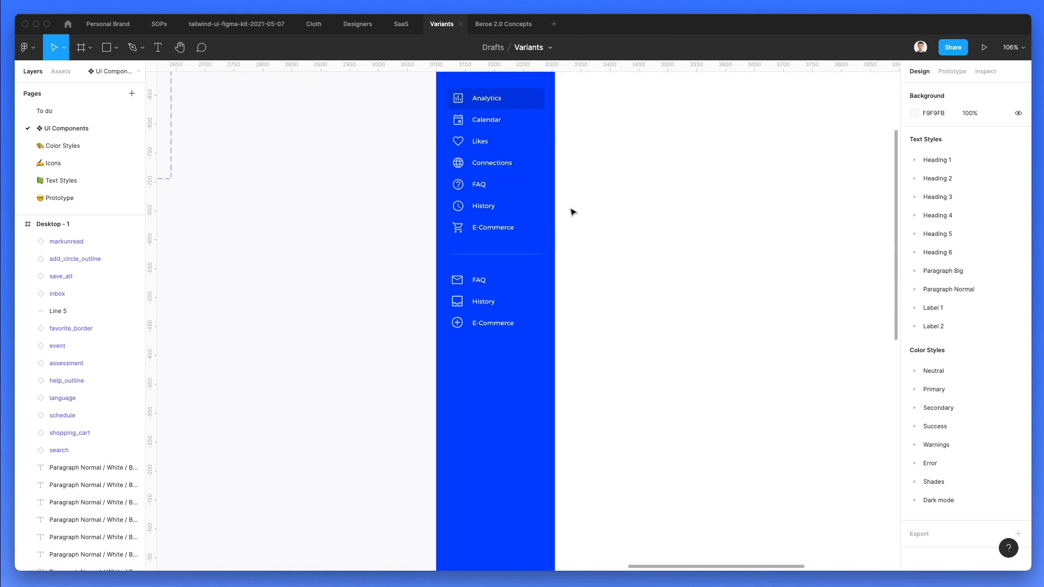
pyautogui.scroll(-2, 508, 312)
pyautogui.scroll(-3, 508, 312)
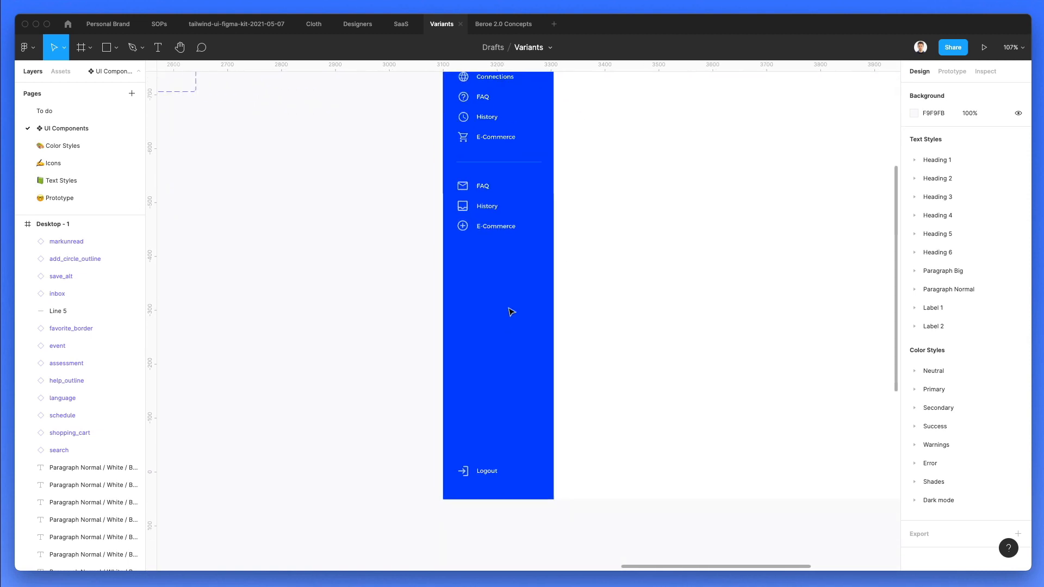
pyautogui.scroll(3, 511, 312)
pyautogui.scroll(-4, 477, 358)
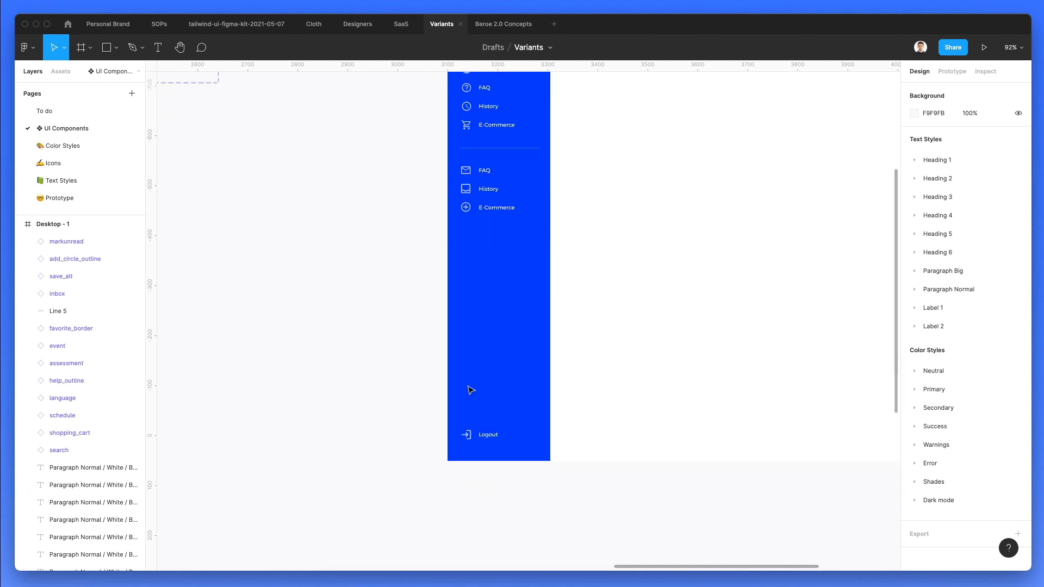
pyautogui.press('o')
pyautogui.scroll(3, 466, 393)
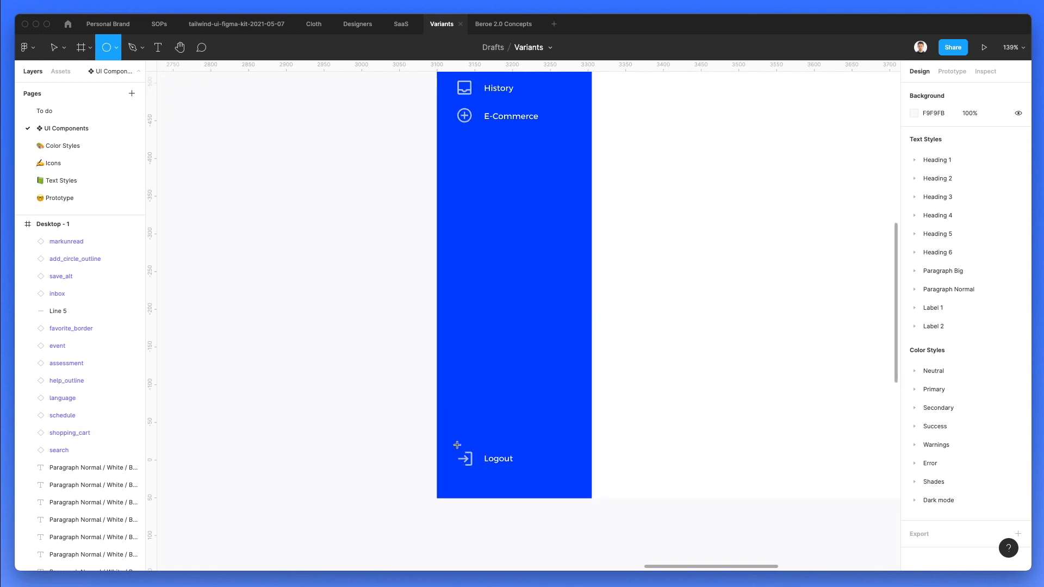
pyautogui.moveTo(456, 445); pyautogui.dragTo(482, 423)
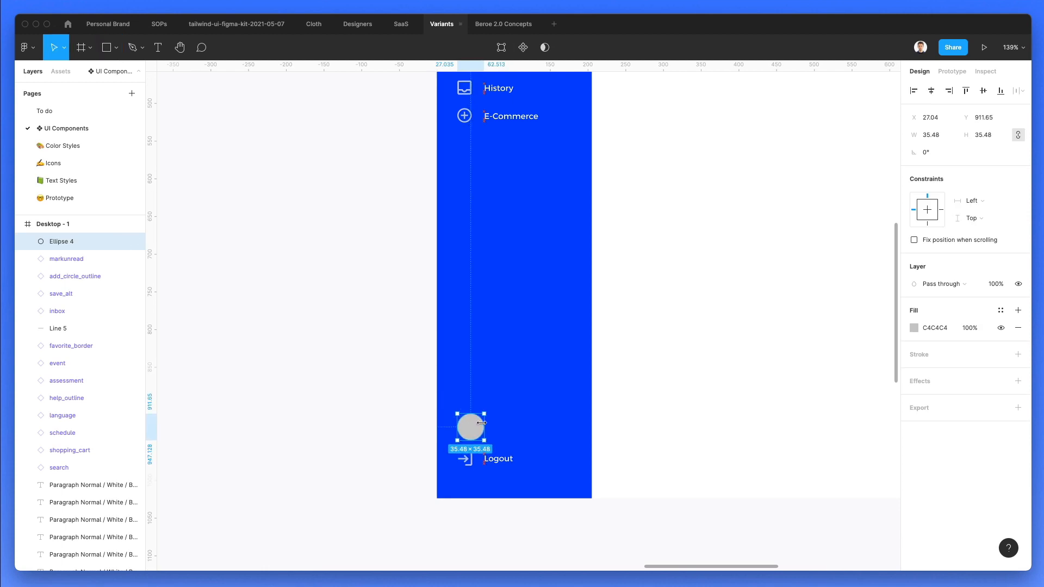
# Run the Content Reel plugin and fill the circle above Logout with a photo from Microsoft's Avatars collection.
pyautogui.click(25, 47)
pyautogui.moveTo(79, 104)
pyautogui.moveTo(60, 202)
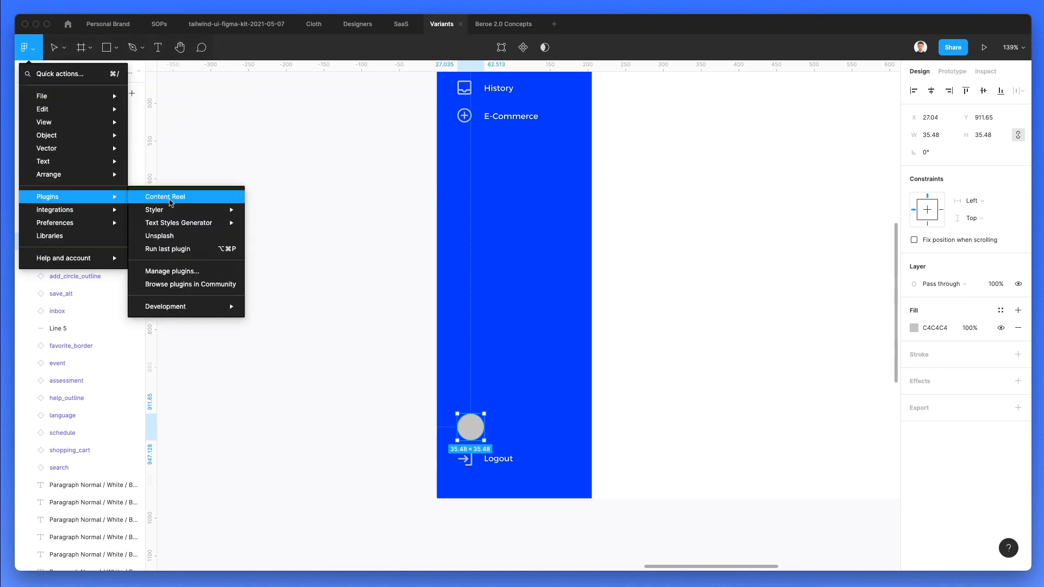
pyautogui.click(180, 199)
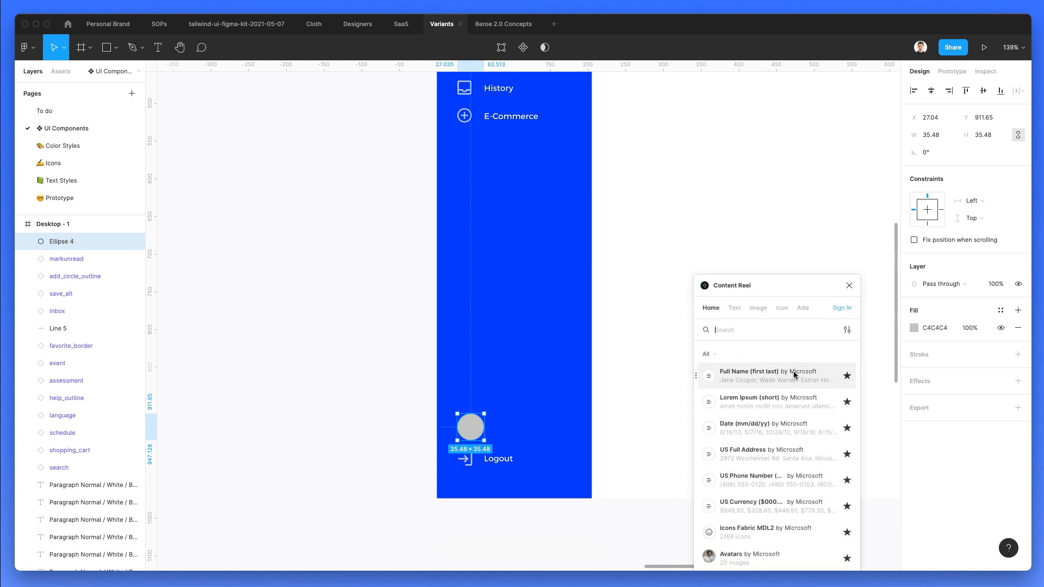
pyautogui.click(726, 557)
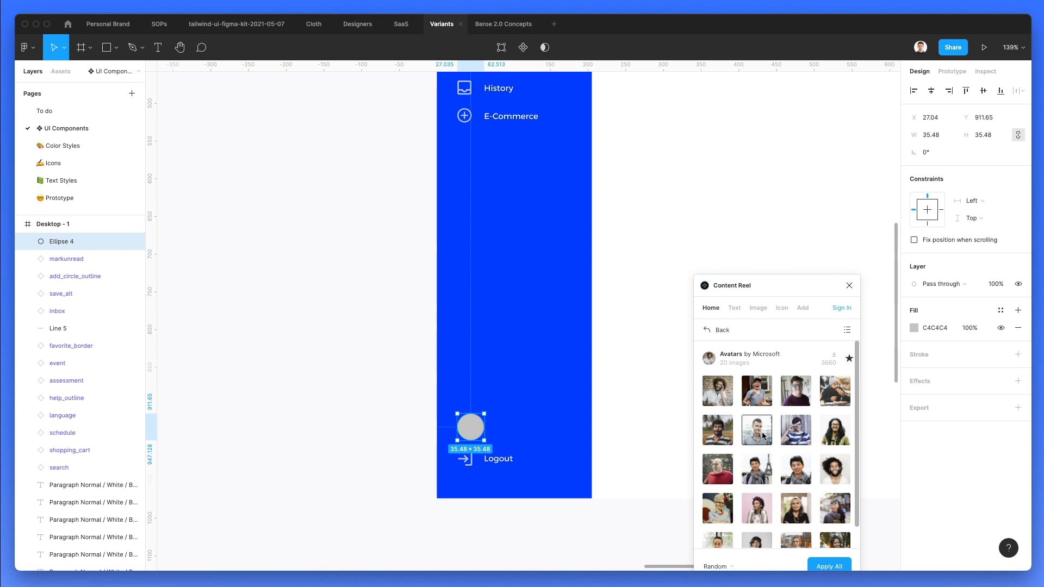
pyautogui.click(760, 437)
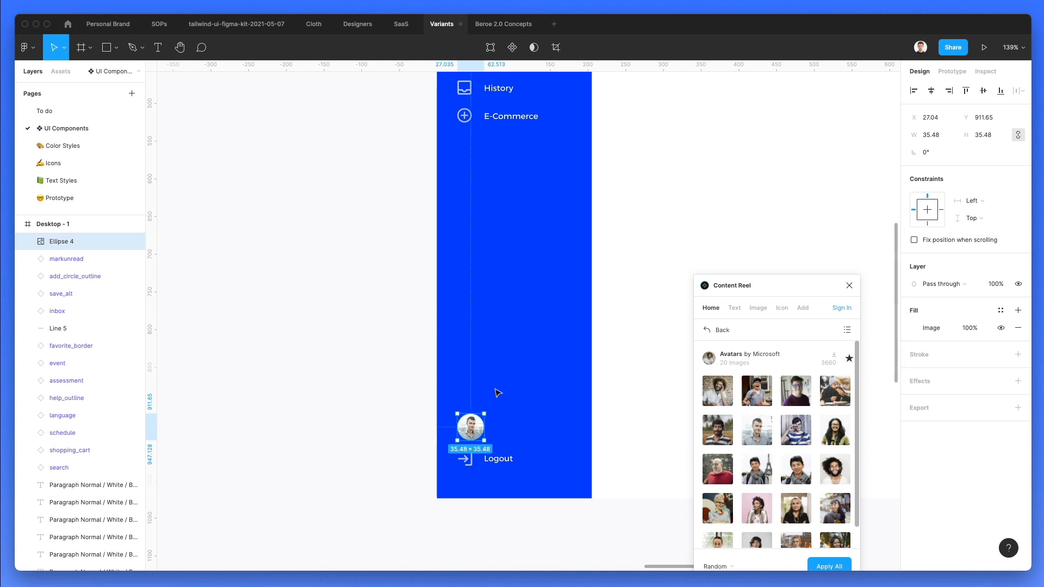
# Replace the circle's photo with the curly-haired, bearded man on a white background and move the avatar up about 6 px.
pyautogui.scroll(-2, 576, 348)
pyautogui.scroll(-1, 743, 449)
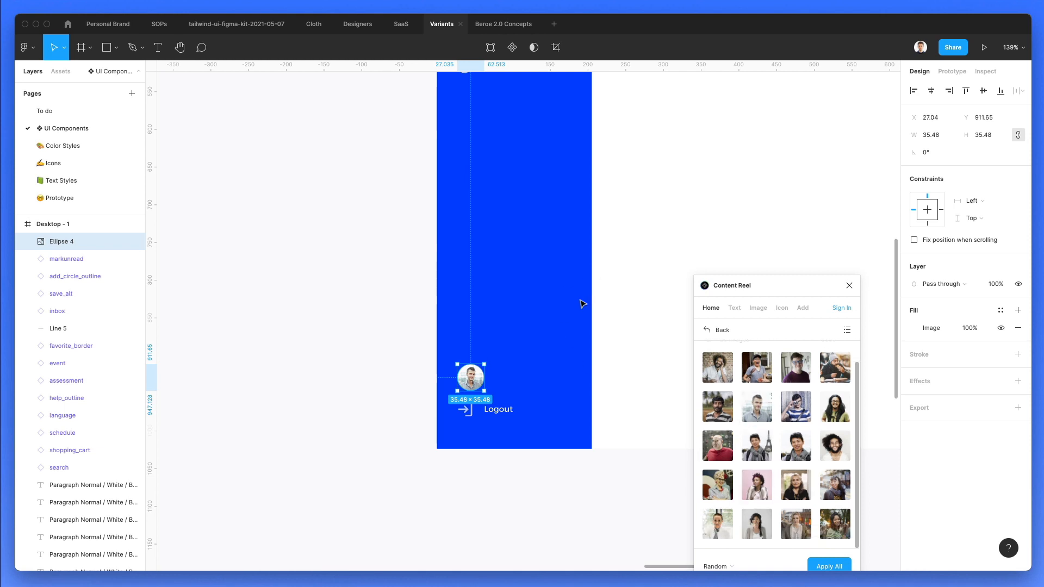
pyautogui.click(831, 460)
pyautogui.click(718, 375)
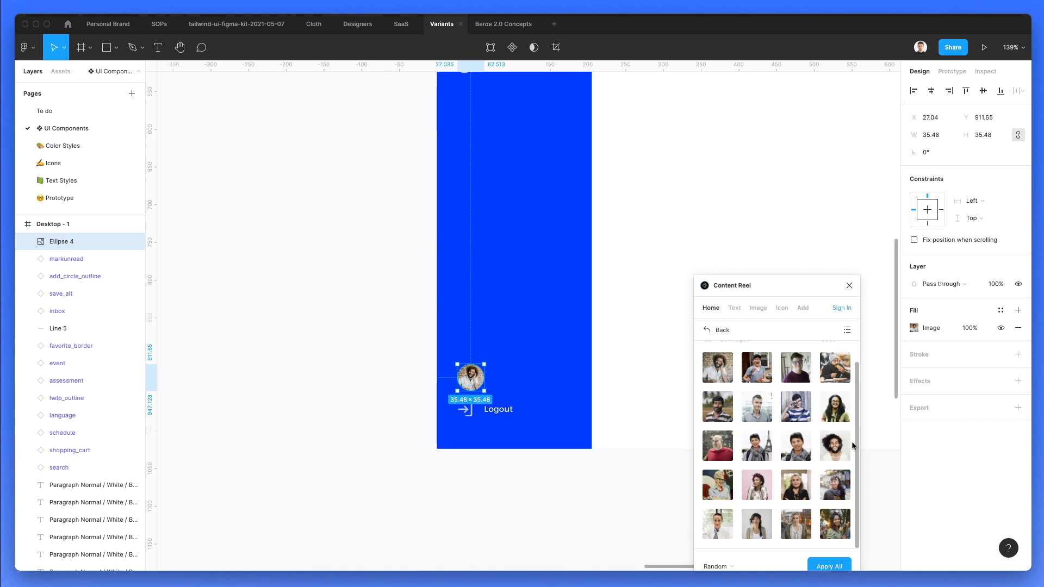
pyautogui.click(835, 444)
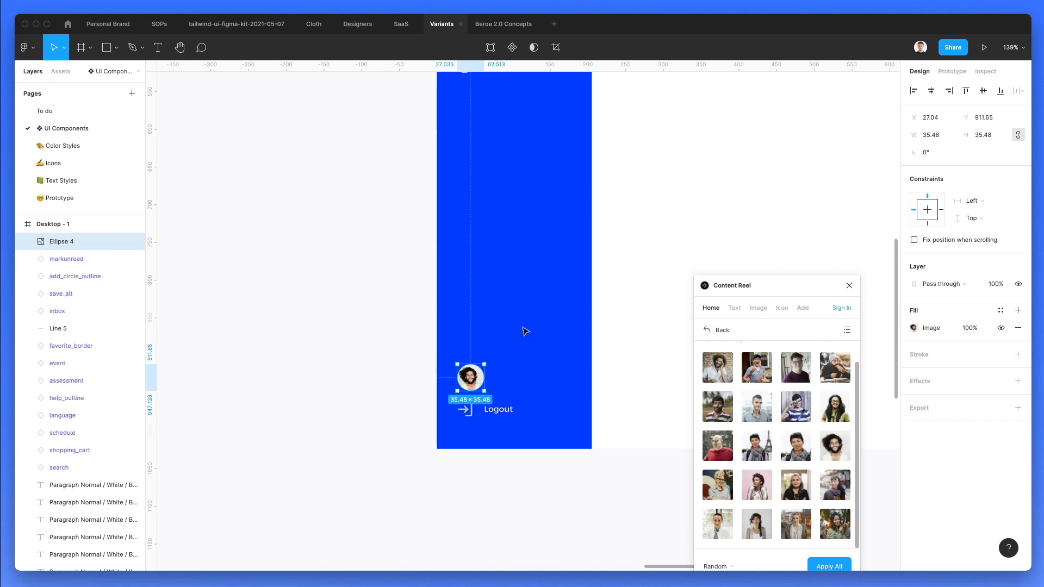
pyautogui.scroll(5, 501, 344)
pyautogui.moveTo(459, 396); pyautogui.dragTo(459, 390)
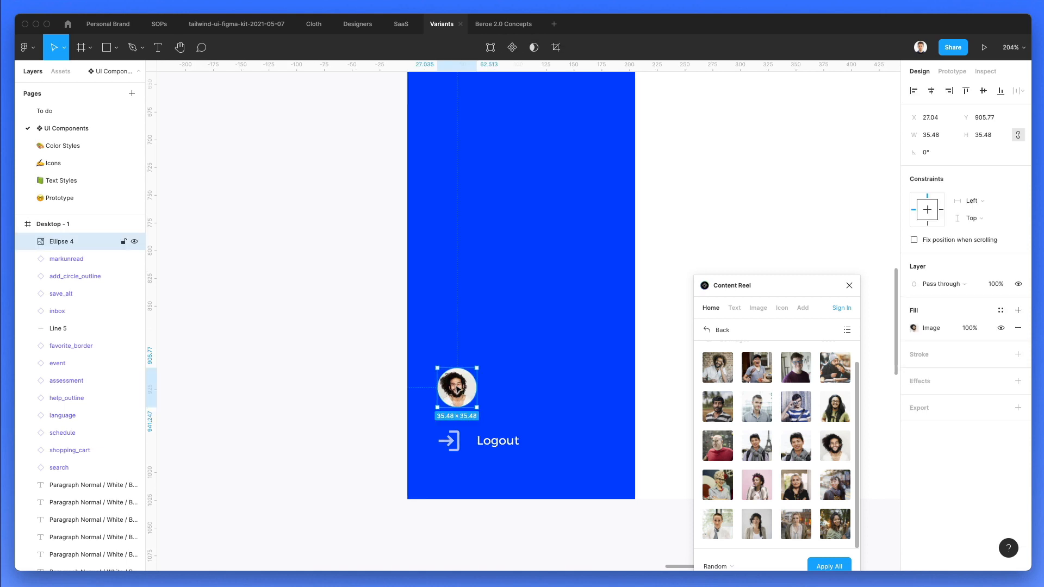
pyautogui.click(478, 345)
# Duplicate the Logout label beside the avatar, change its text to the person's full name and shift it 20 px right.
pyautogui.moveTo(509, 447); pyautogui.dragTo(509, 382)
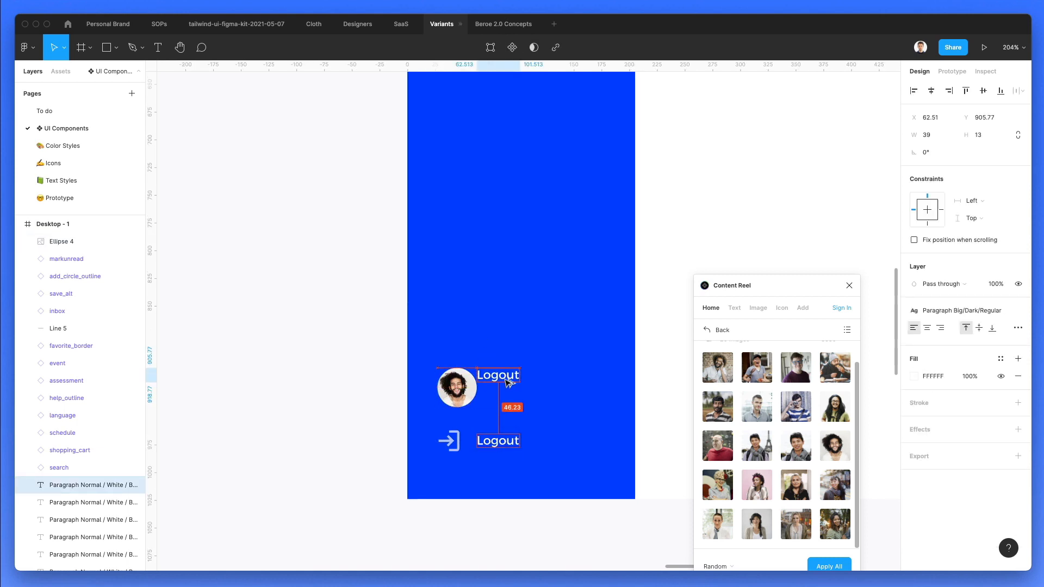
pyautogui.doubleClick(506, 375)
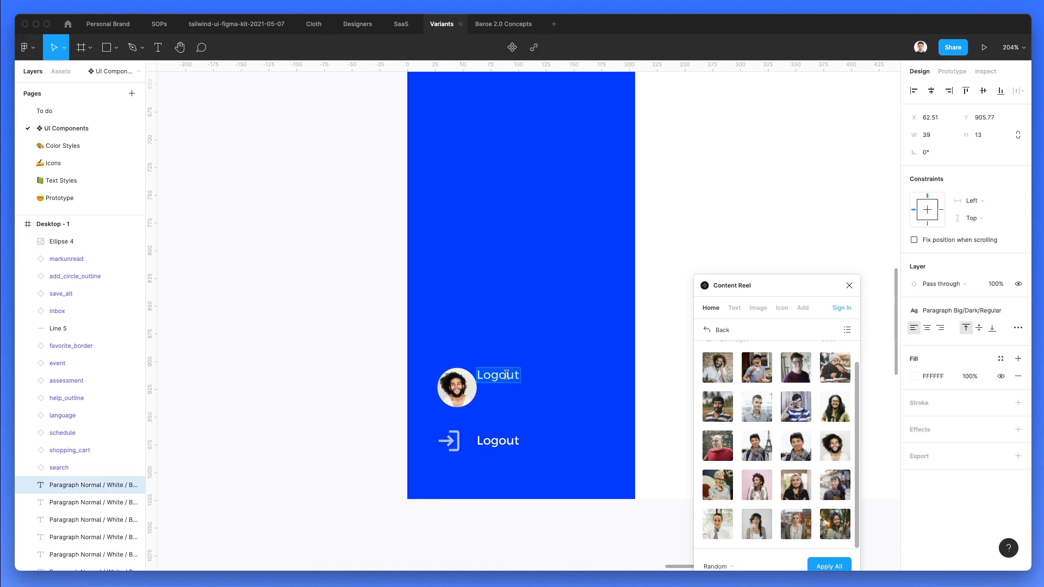
pyautogui.write('Mark Atkisno')
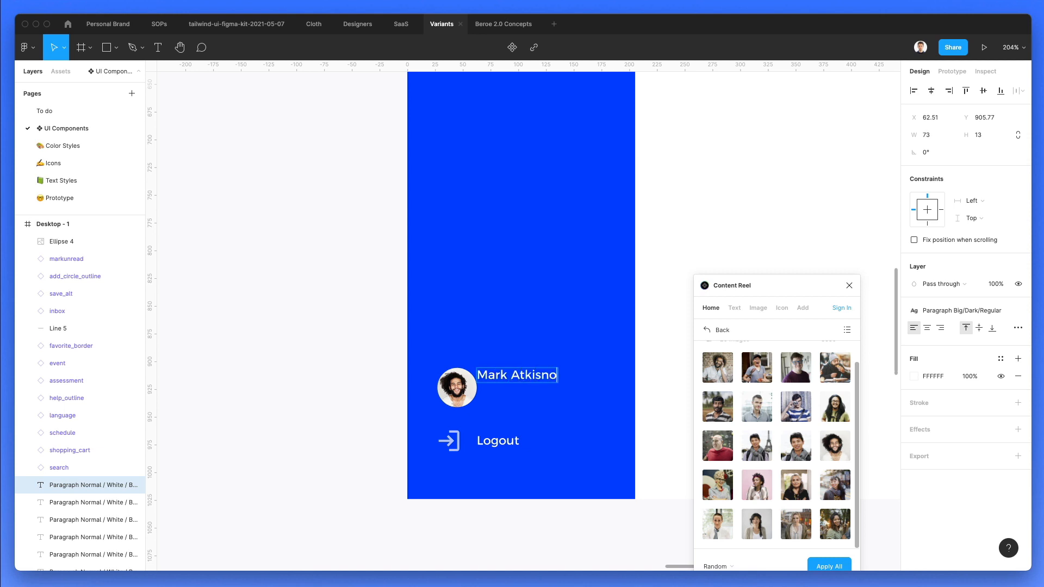
pyautogui.press('BackSpace')
pyautogui.press('BackSpace')
pyautogui.write('sons')
pyautogui.press('Escape')
pyautogui.hotkey('shift', 'Right')
pyautogui.hotkey('shift', 'Right')
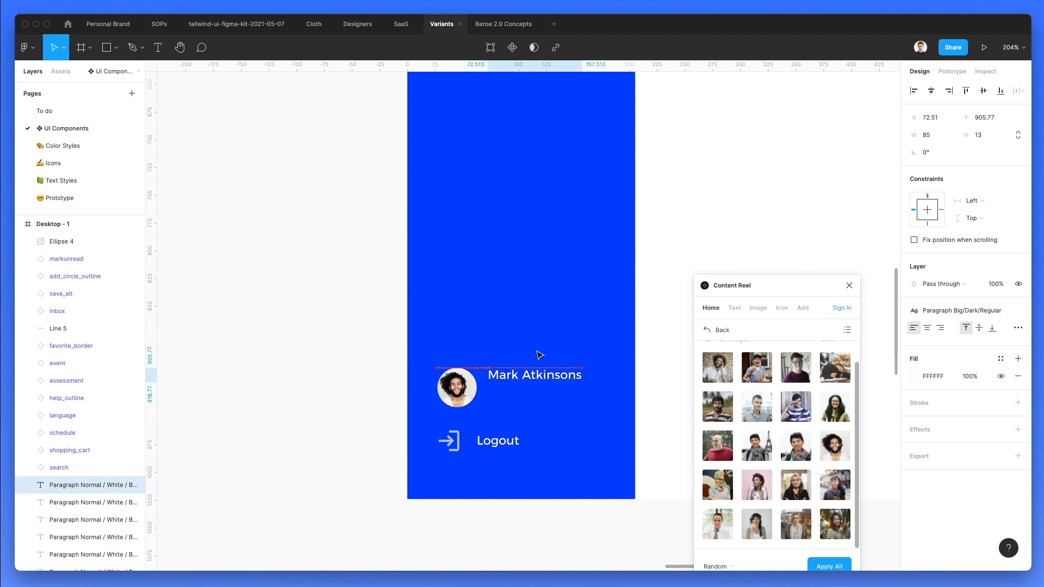
# Duplicate the name label 19 px below the original and change the copy's text to Head of UI/UX.
pyautogui.press('super+v')
pyautogui.hotkey('shift', 'Down')
pyautogui.hotkey('shift', 'Down')
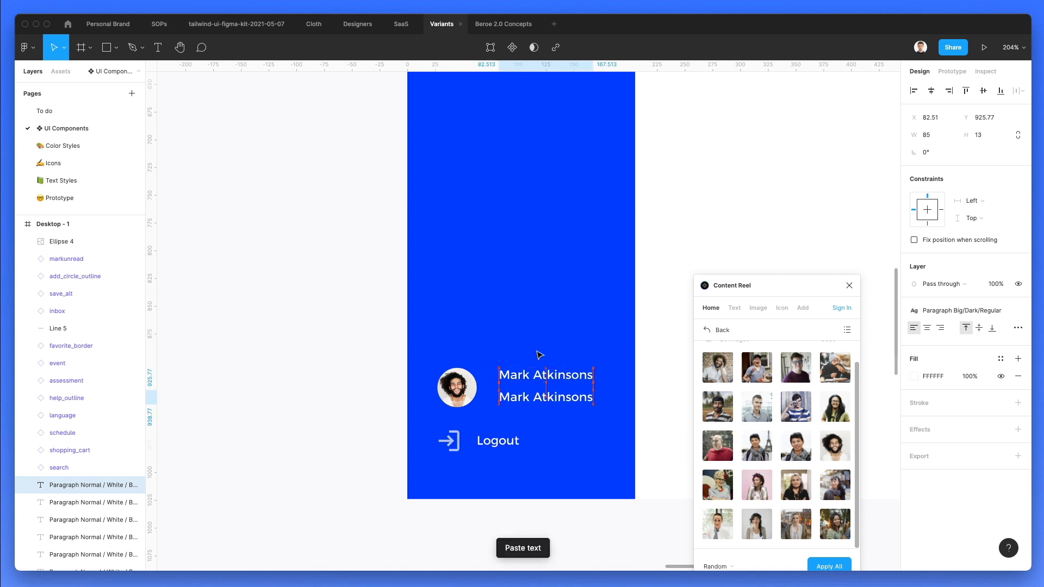
pyautogui.press('Up')
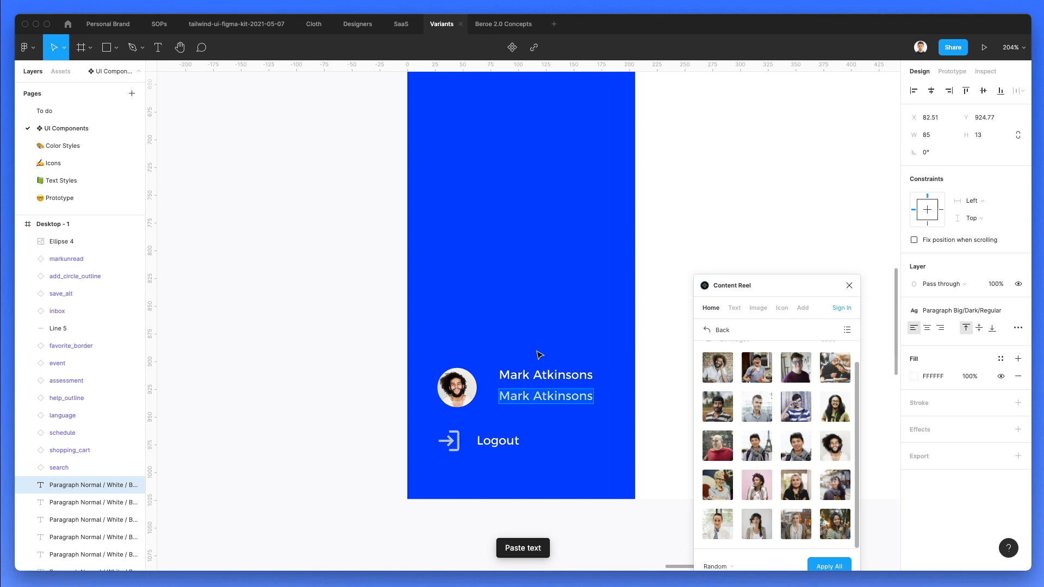
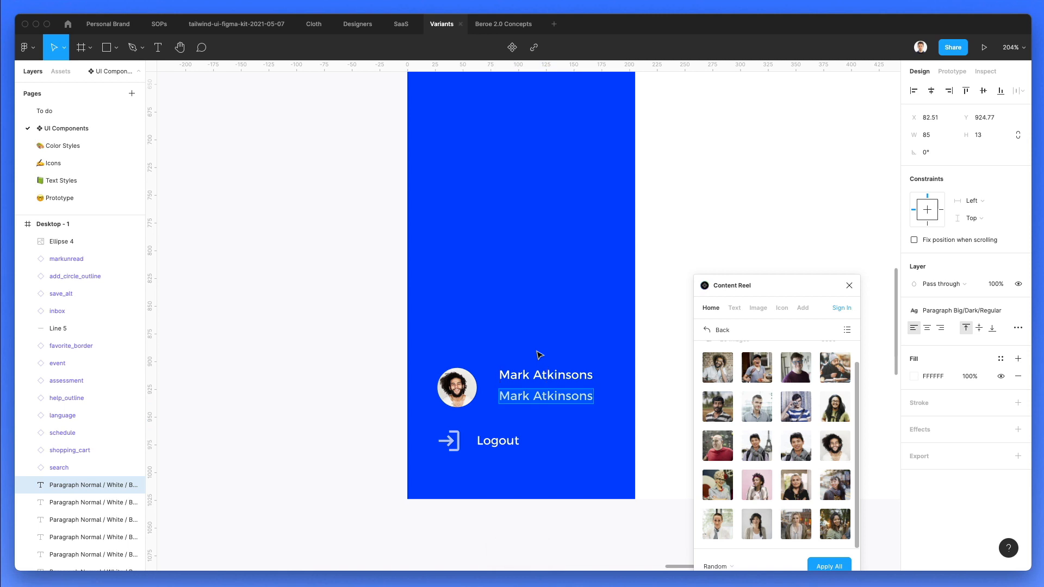
pyautogui.press('Return')
pyautogui.write('Head ')
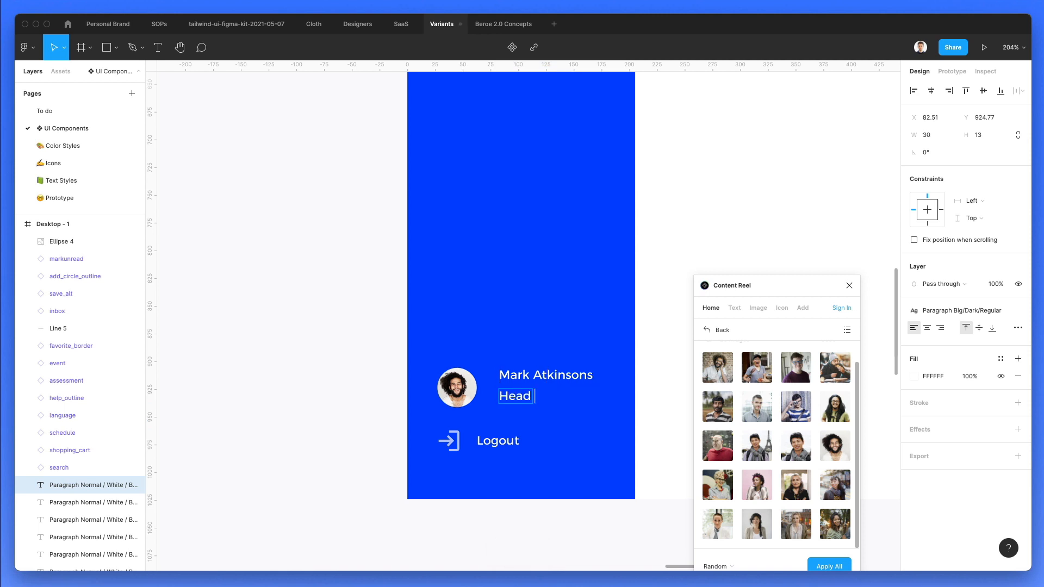
pyautogui.write('of UI/UX')
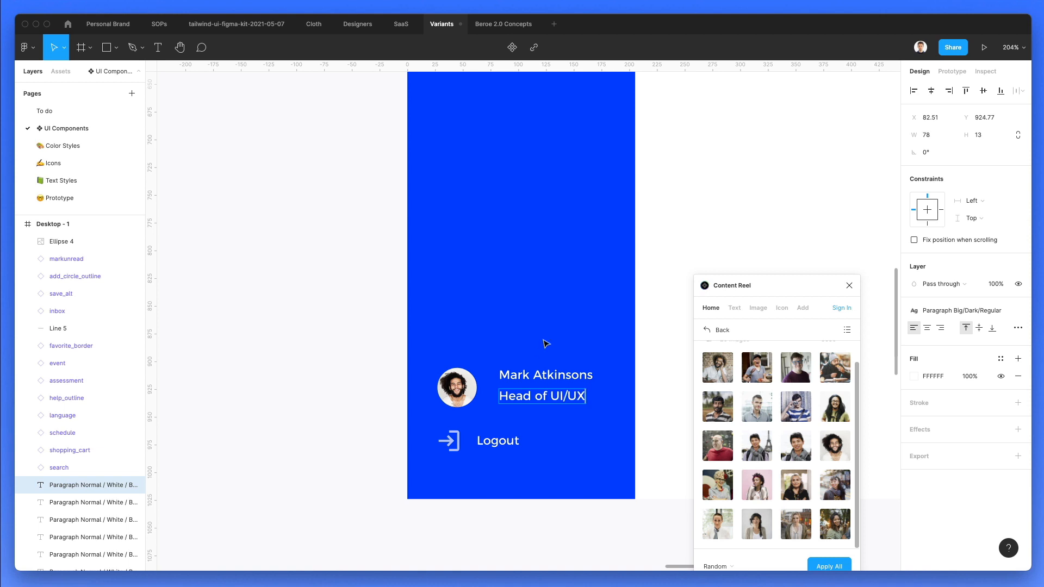
pyautogui.click(587, 351)
# Move the name and job title labels together 4 px left and 2 px down beside the avatar.
pyautogui.click(546, 377)
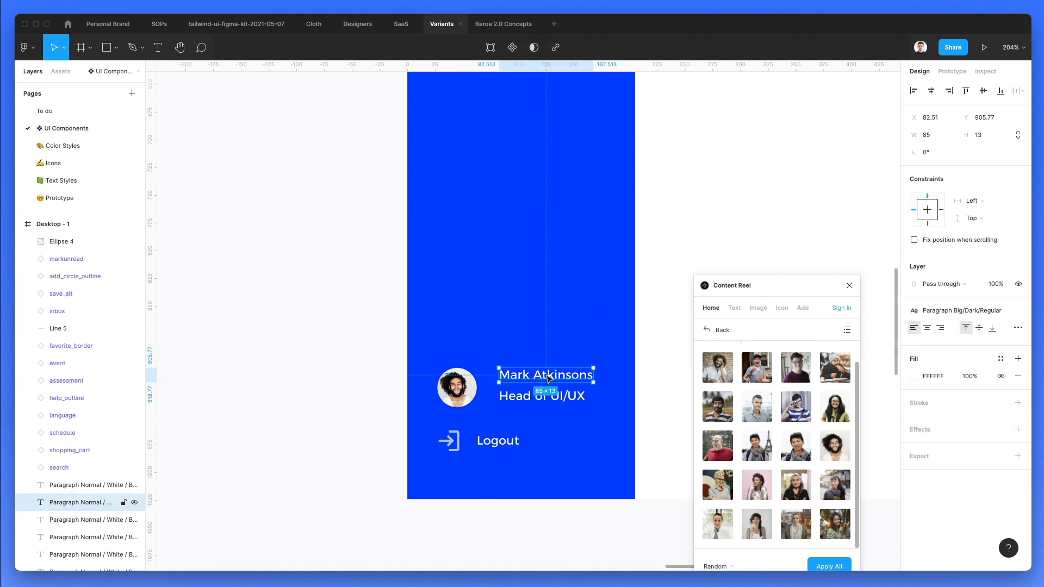
pyautogui.click(535, 340)
pyautogui.moveTo(519, 354); pyautogui.dragTo(587, 412)
pyautogui.press('Down')
pyautogui.press('Down')
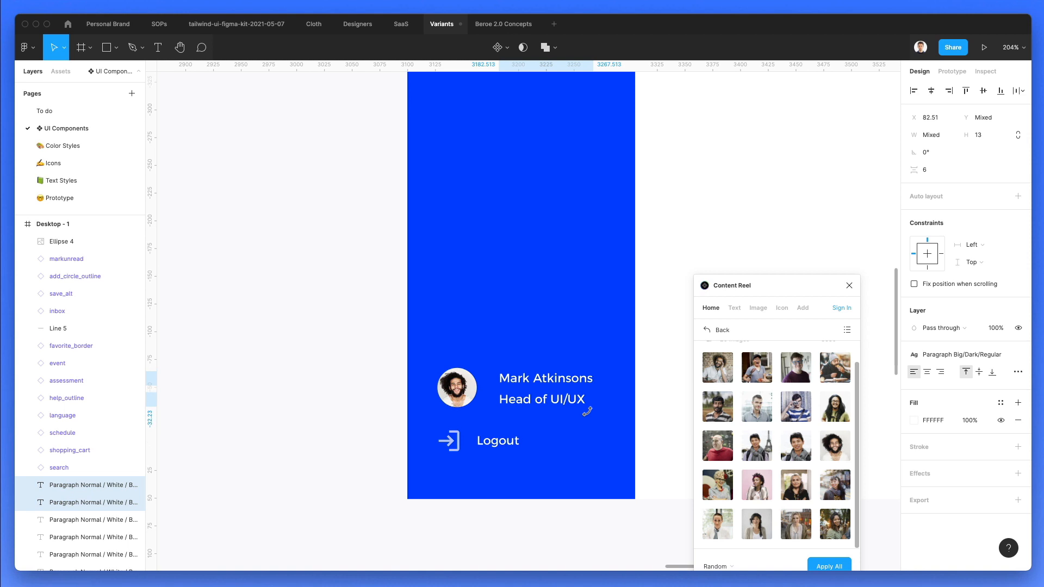
pyautogui.press('Left')
pyautogui.press('Left')
pyautogui.press('Left')
pyautogui.press('Left')
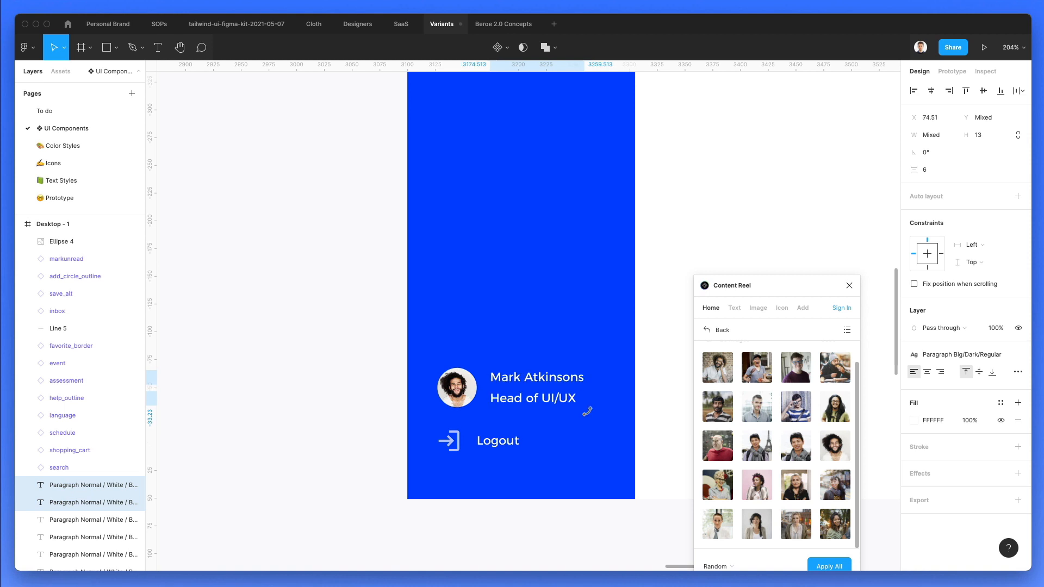
pyautogui.scroll(-3, 587, 411)
pyautogui.press('Escape')
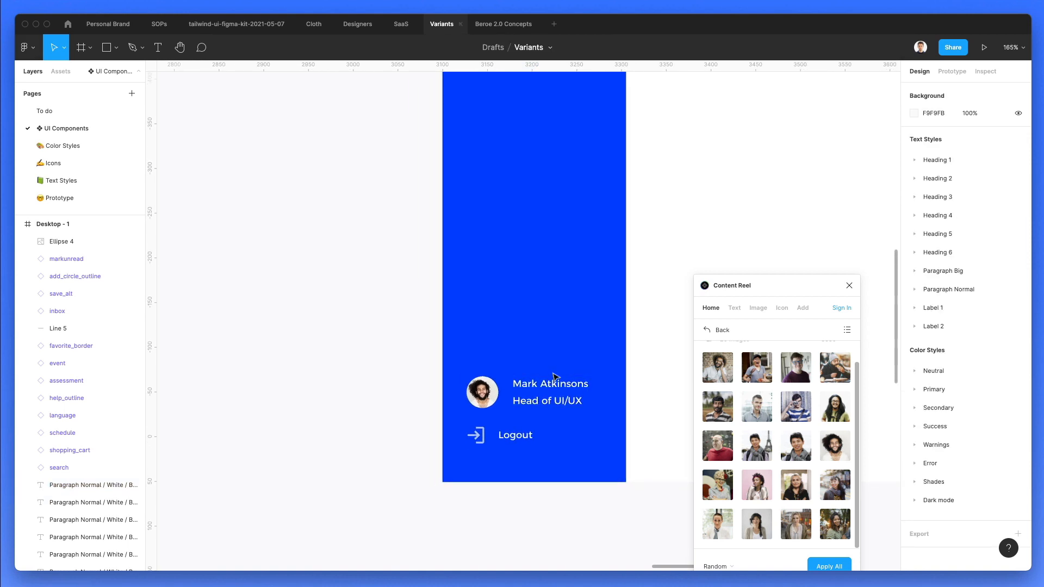
pyautogui.click(553, 386)
pyautogui.scroll(-1, 554, 385)
pyautogui.press('super+b')
pyautogui.click(608, 340)
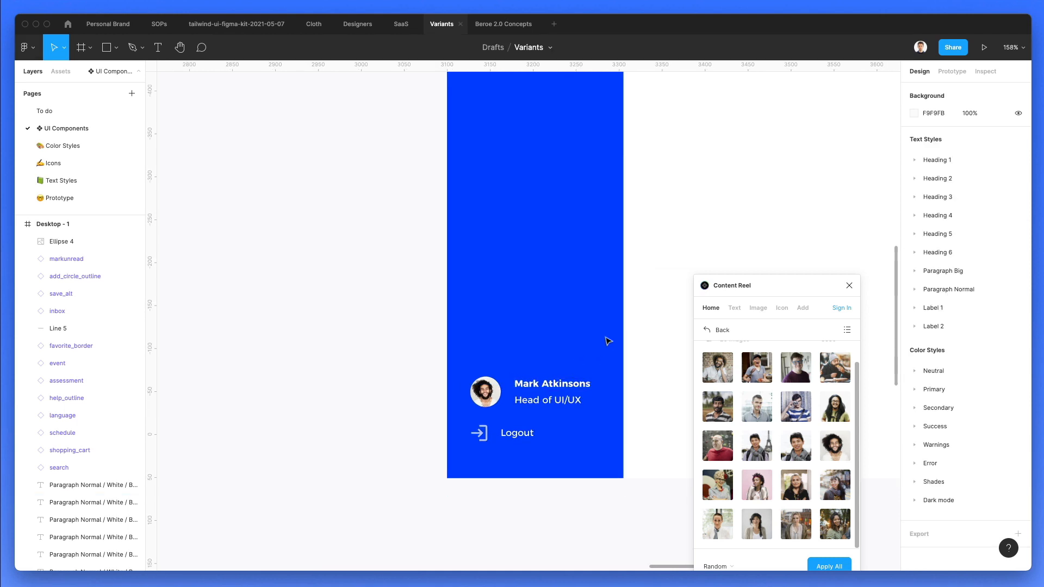
pyautogui.click(581, 382)
pyautogui.press('super+z')
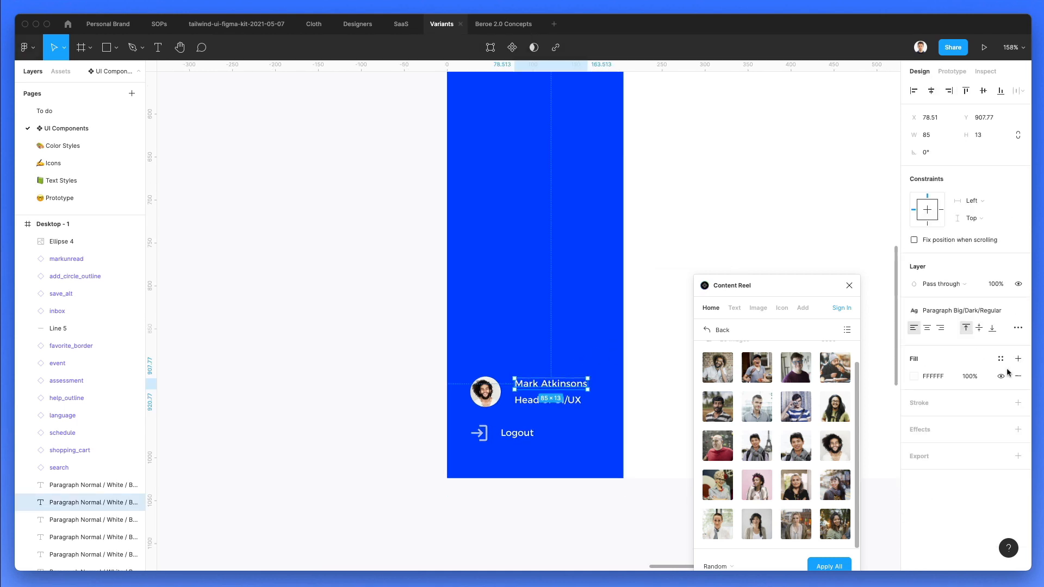
# Apply the Paragraph Big/Dark Bold text style to the name label beside the avatar.
pyautogui.click(953, 312)
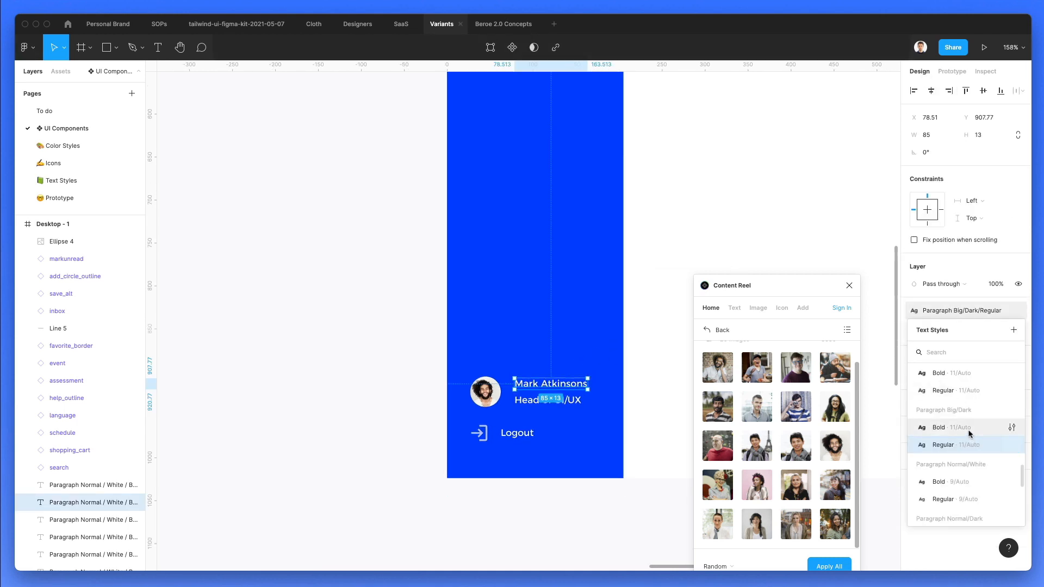
pyautogui.click(969, 430)
pyautogui.click(558, 375)
pyautogui.scroll(-3, 556, 372)
pyautogui.moveTo(481, 354); pyautogui.dragTo(580, 411)
pyautogui.click(554, 342)
pyautogui.moveTo(481, 356); pyautogui.dragTo(625, 415)
pyautogui.click(592, 246)
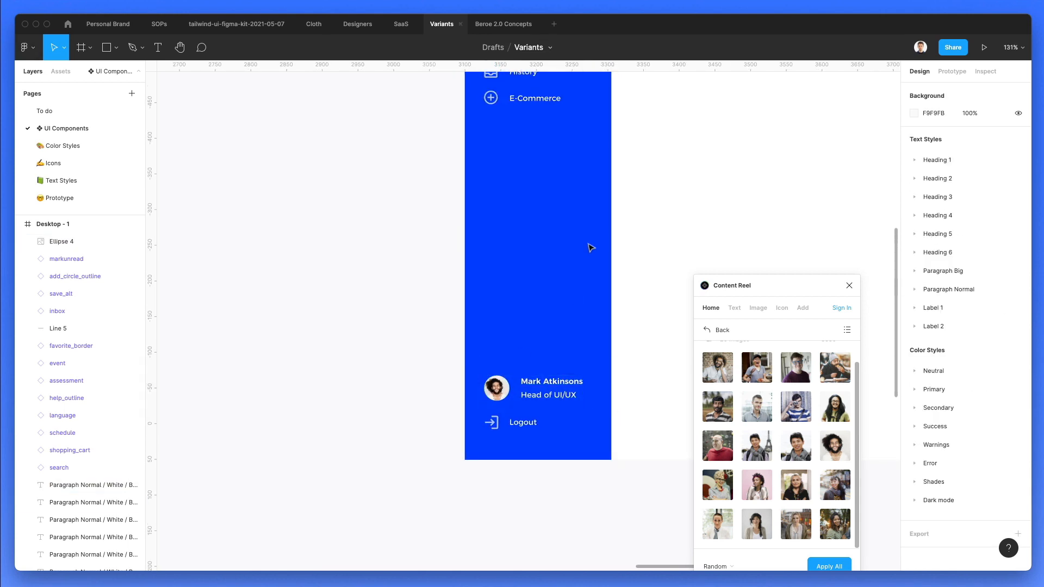
# Move the avatar with its two labels up 30 px and place copies of the divider line above and below them.
pyautogui.scroll(5, 585, 236)
pyautogui.scroll(-2, 523, 372)
pyautogui.scroll(-1, 524, 372)
pyautogui.moveTo(480, 416); pyautogui.dragTo(587, 465)
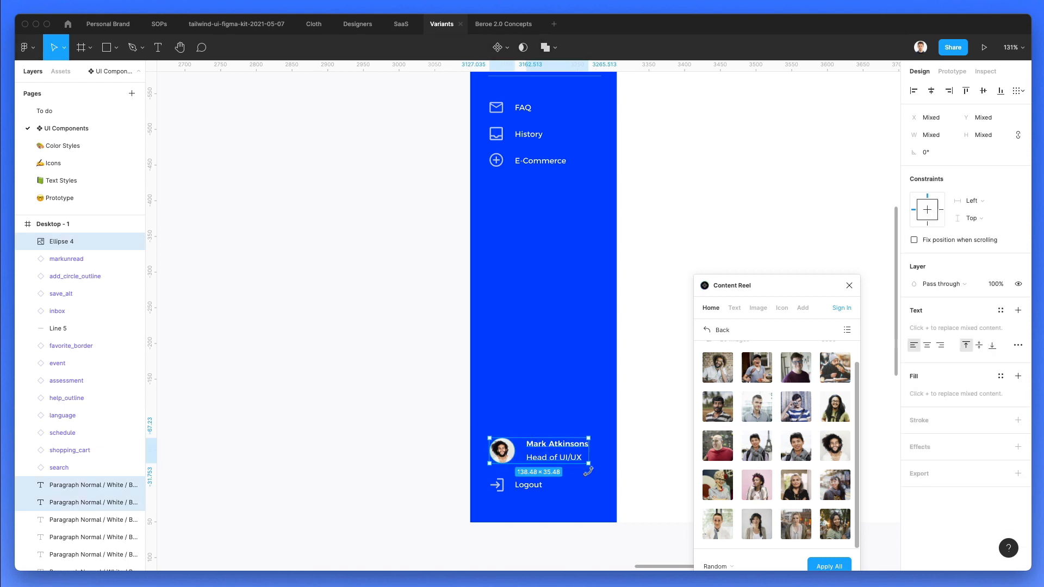
pyautogui.hotkey('shift', 'Up')
pyautogui.hotkey('shift', 'Up')
pyautogui.hotkey('shift', 'Up')
pyautogui.moveTo(564, 75); pyautogui.dragTo(566, 413)
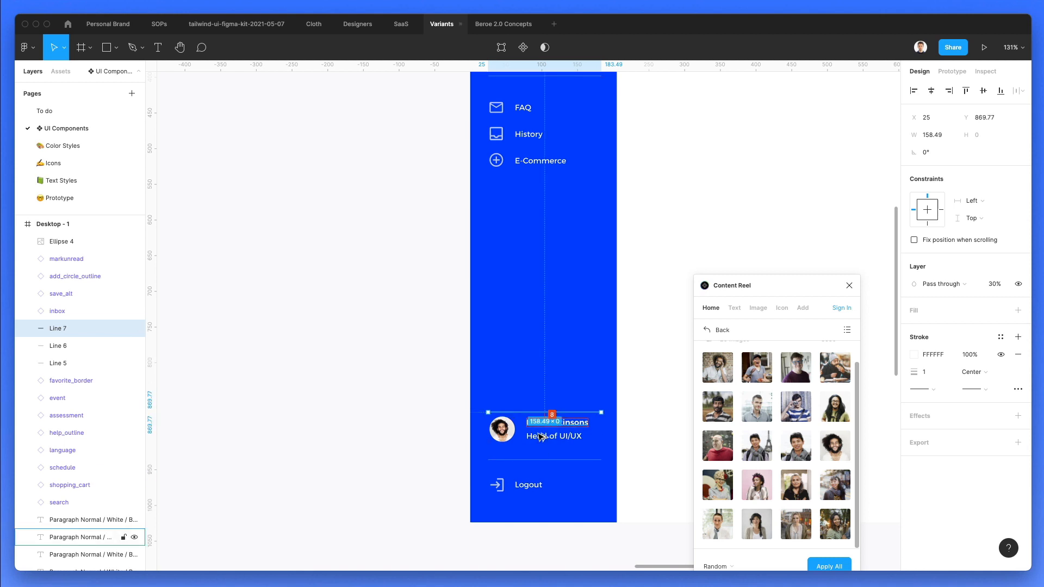
# Move the avatar and its two labels down 9 px to centre them between the two divider lines.
pyautogui.moveTo(603, 453); pyautogui.dragTo(491, 414)
pyautogui.hotkey('shift', 'Down')
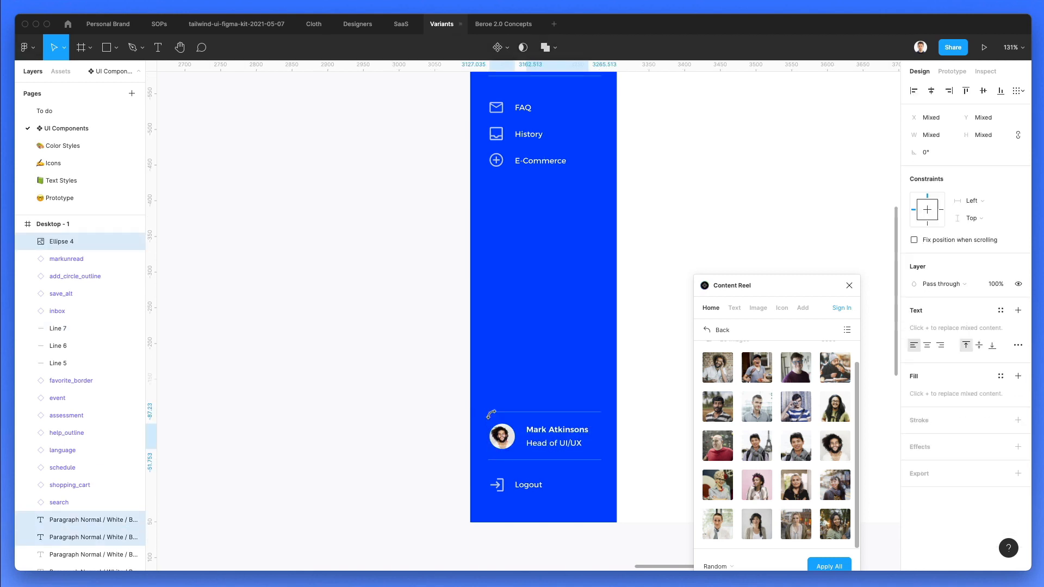
pyautogui.press('Up')
pyautogui.press('Up')
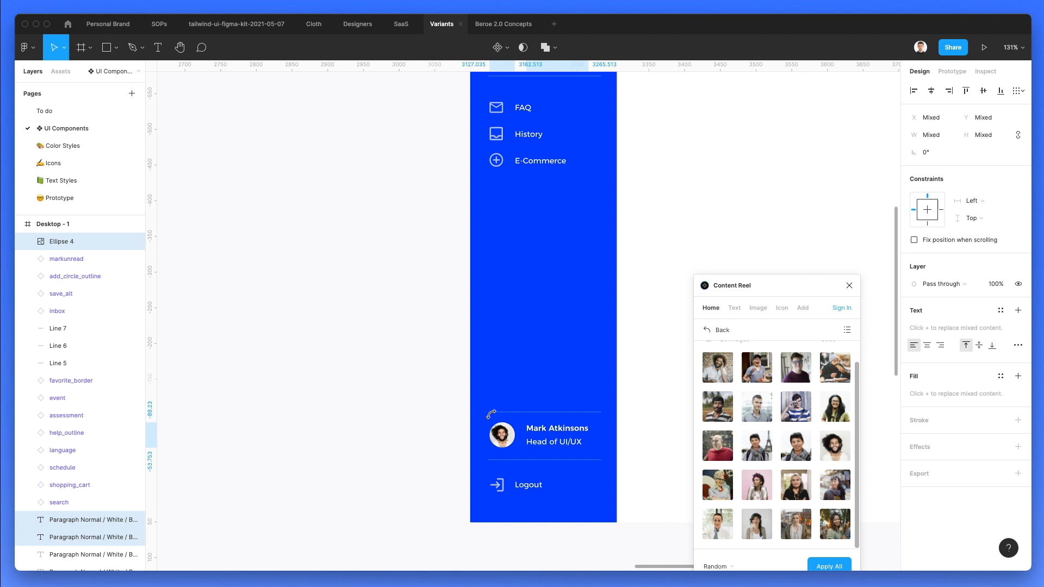
pyautogui.press('Down')
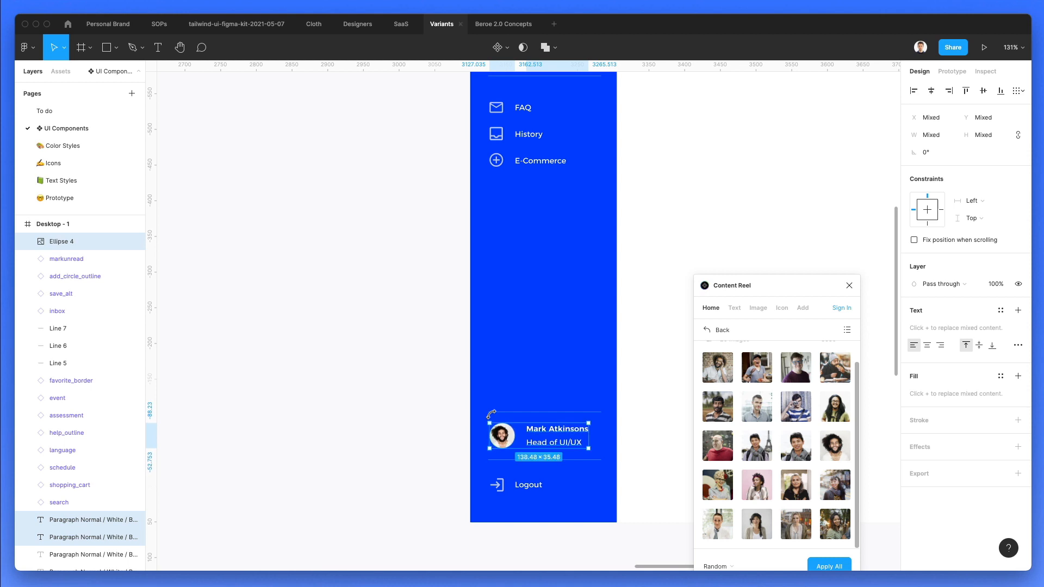
pyautogui.press('Up')
pyautogui.press('Down')
pyautogui.click(577, 338)
# Move the two lower dividers, the profile block and the Logout item together up 210 px in the sidebar.
pyautogui.scroll(-2, 577, 338)
pyautogui.hscroll(2, 577, 337)
pyautogui.scroll(1, 578, 337)
pyautogui.scroll(-2, 578, 337)
pyautogui.scroll(2, 578, 337)
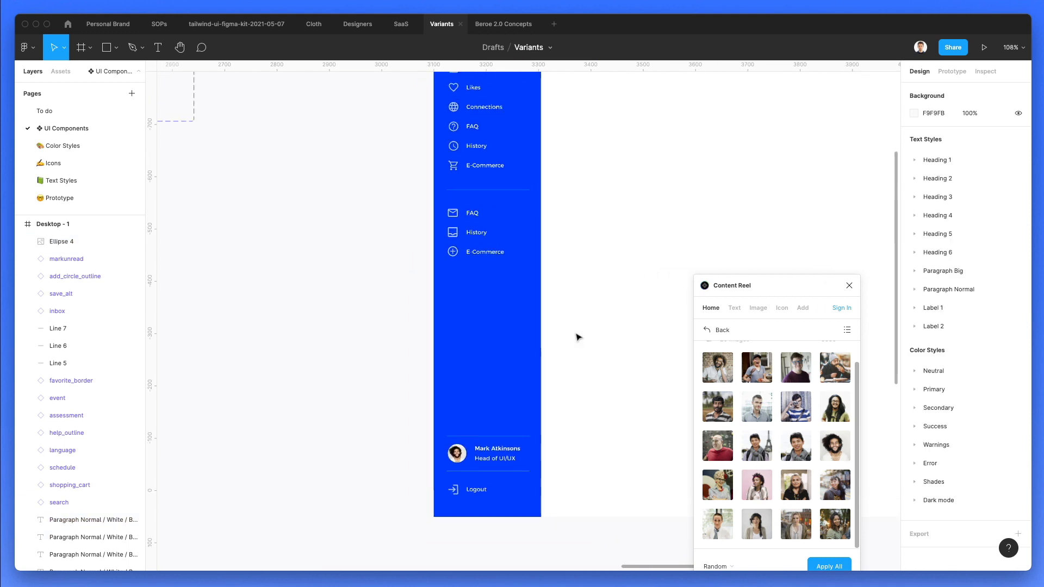
pyautogui.scroll(3, 578, 338)
pyautogui.scroll(-2, 578, 337)
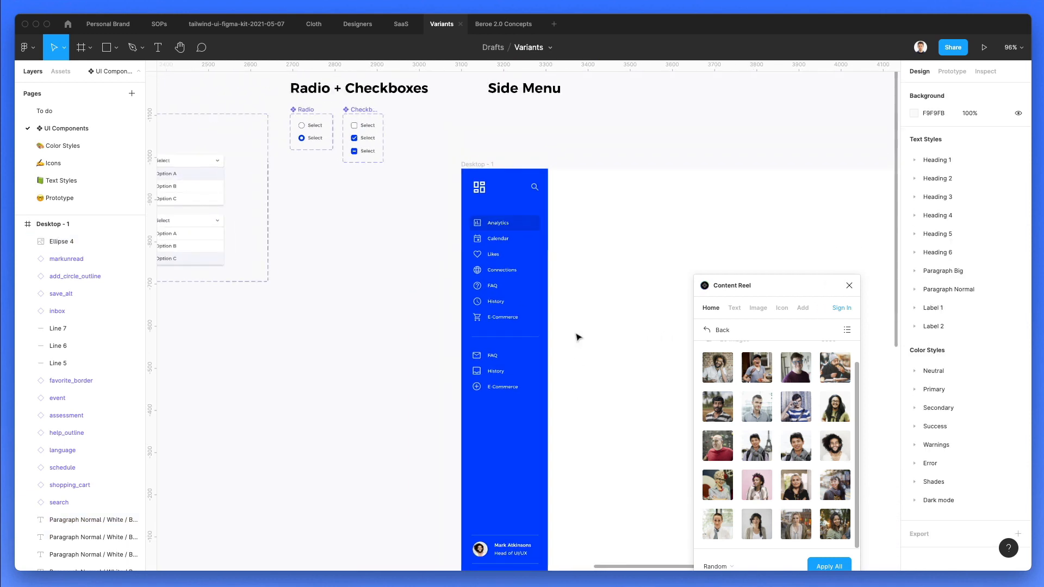
pyautogui.scroll(1, 578, 337)
pyautogui.scroll(2, 578, 337)
pyautogui.scroll(-1, 577, 337)
pyautogui.moveTo(430, 422); pyautogui.dragTo(549, 564)
pyautogui.hotkey('shift', 'Up')
pyautogui.hotkey('shift', 'Up')
pyautogui.hotkey('shift', 'Up')
pyautogui.hotkey('shift', 'Up')
pyautogui.hotkey('shift', 'Up')
pyautogui.hotkey('shift', 'Up')
pyautogui.hotkey('shift', 'Up')
pyautogui.hotkey('shift', 'Up')
pyautogui.hotkey('shift', 'Up')
pyautogui.hotkey('shift', 'Up')
pyautogui.hotkey('shift', 'Up')
pyautogui.hotkey('shift', 'Up')
pyautogui.hotkey('shift', 'Up')
pyautogui.hotkey('shift', 'Up')
pyautogui.hotkey('shift', 'Up')
pyautogui.hotkey('shift', 'Up')
pyautogui.hotkey('shift', 'Up')
pyautogui.hotkey('shift', 'Up')
pyautogui.hotkey('shift', 'Up')
pyautogui.hotkey('shift', 'Up')
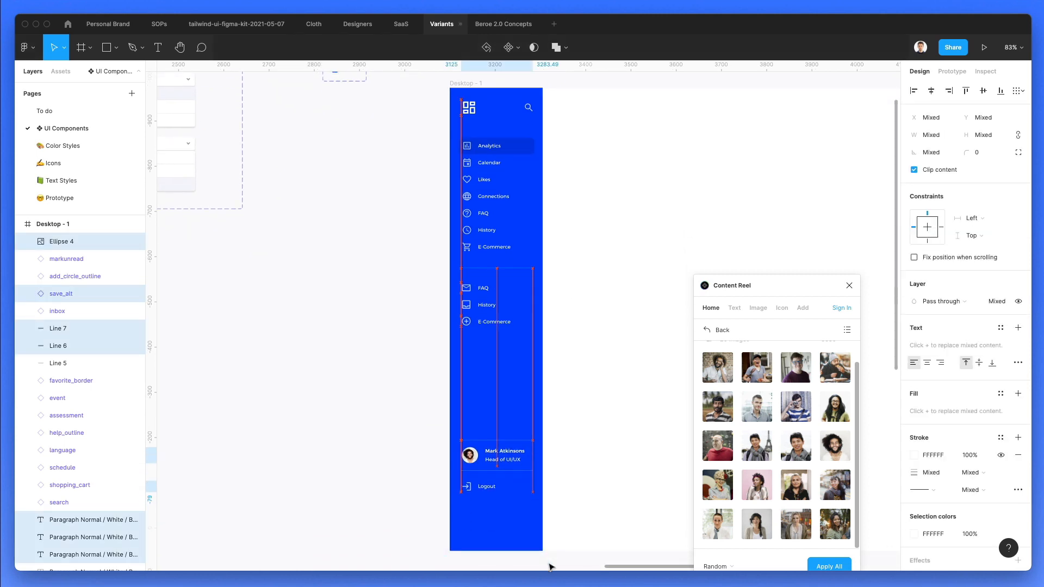
pyautogui.hotkey('shift', 'Up')
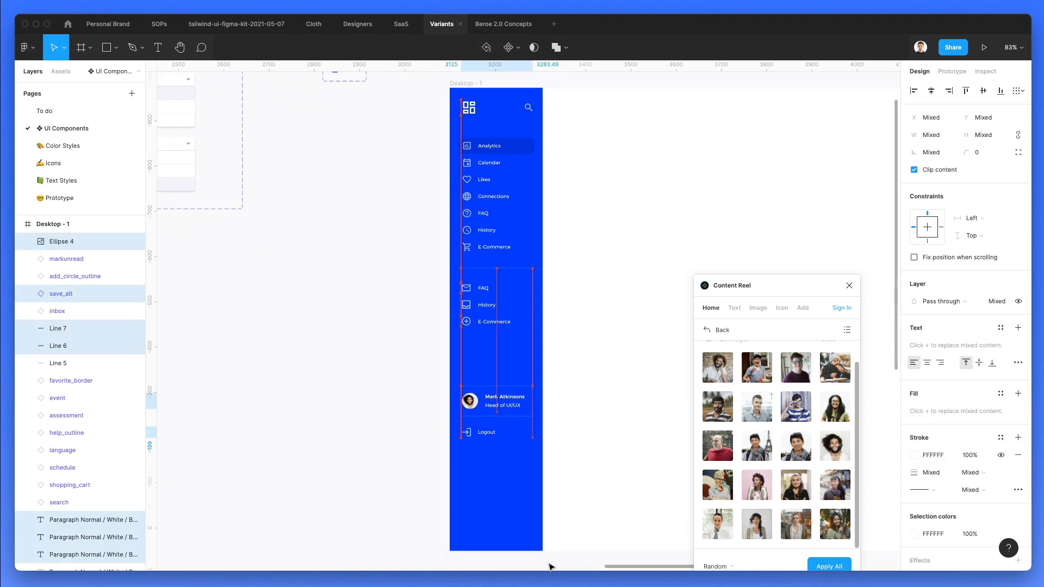
# Select the blue sidebar background rectangle beneath the menu items and reduce its height to 800 px.
pyautogui.rightClick(514, 505)
pyautogui.moveTo(583, 268)
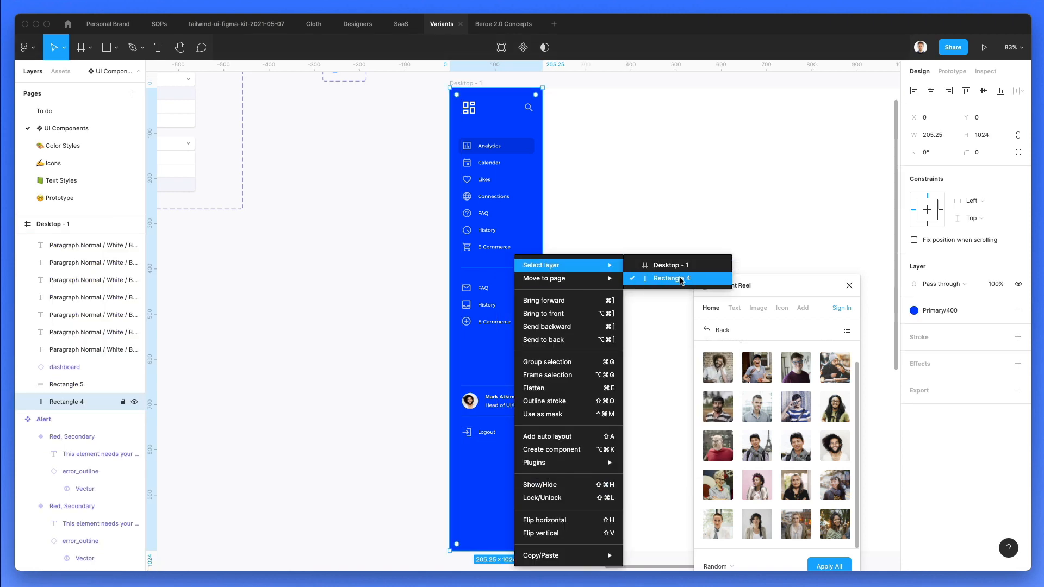
pyautogui.click(670, 278)
pyautogui.click(978, 135)
pyautogui.write('1014')
pyautogui.press('Return')
pyautogui.hotkey('shift', 'Down')
pyautogui.hotkey('shift', 'Down')
pyautogui.hotkey('shift', 'Down')
pyautogui.hotkey('shift', 'Down')
pyautogui.hotkey('shift', 'Down')
pyautogui.hotkey('shift', 'Down')
pyautogui.hotkey('shift', 'Down')
pyautogui.hotkey('shift', 'Down')
pyautogui.hotkey('shift', 'Down')
pyautogui.hotkey('shift', 'Down')
pyautogui.hotkey('shift', 'Down')
pyautogui.hotkey('shift', 'Down')
pyautogui.hotkey('shift', 'Down')
pyautogui.hotkey('shift', 'Down')
pyautogui.hotkey('shift', 'Down')
pyautogui.hotkey('shift', 'Down')
pyautogui.hotkey('shift', 'Down')
pyautogui.hotkey('shift', 'Down')
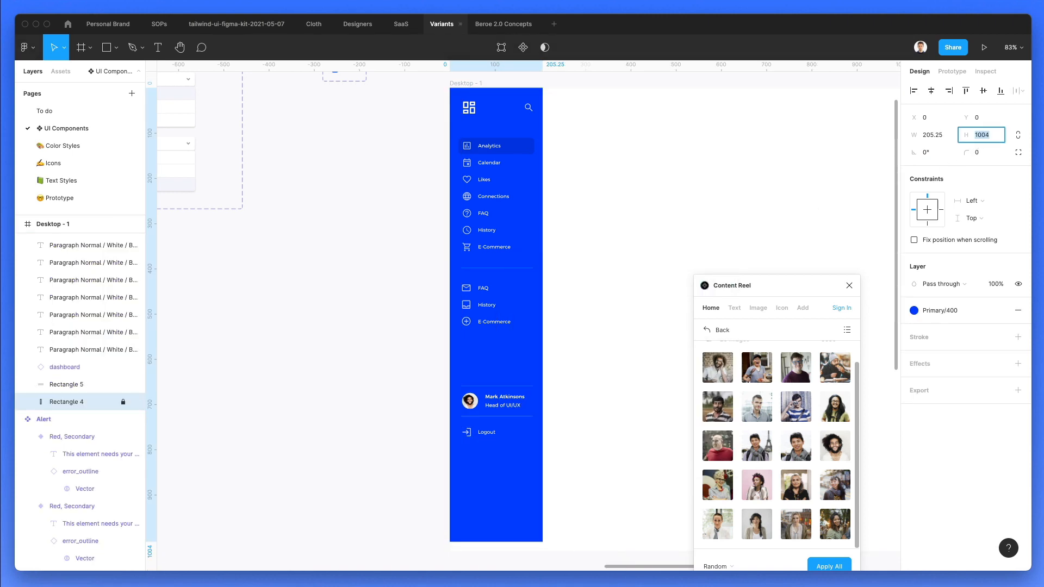
pyautogui.hotkey('shift', 'Down')
pyautogui.hotkey('shift', 'Down')
pyautogui.hotkey('shift', 'Down')
pyautogui.press('Down')
pyautogui.press('Down')
pyautogui.press('Down')
pyautogui.press('Down')
pyautogui.press('Down')
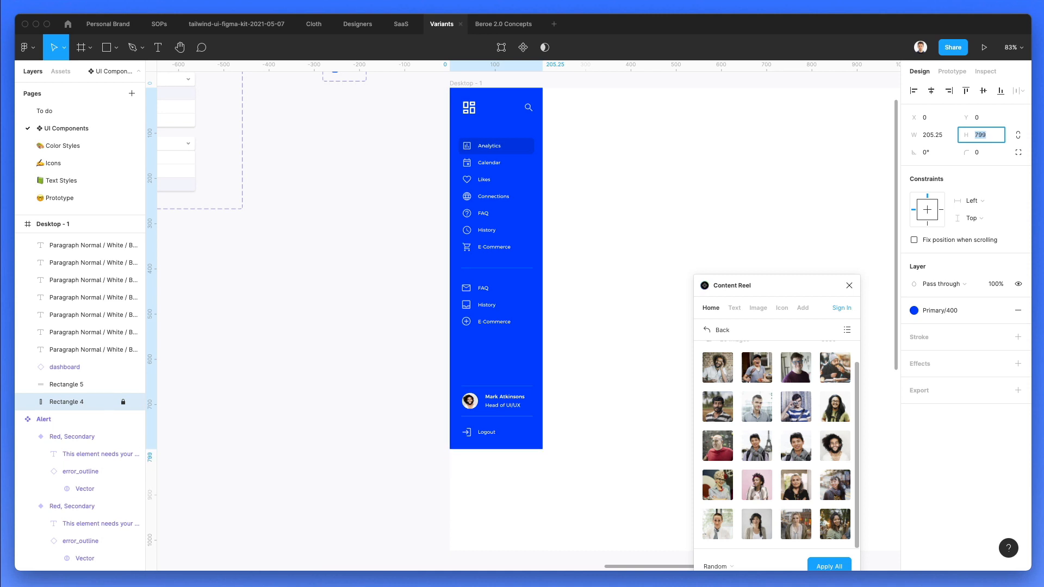
pyautogui.press('Up')
pyautogui.click(632, 222)
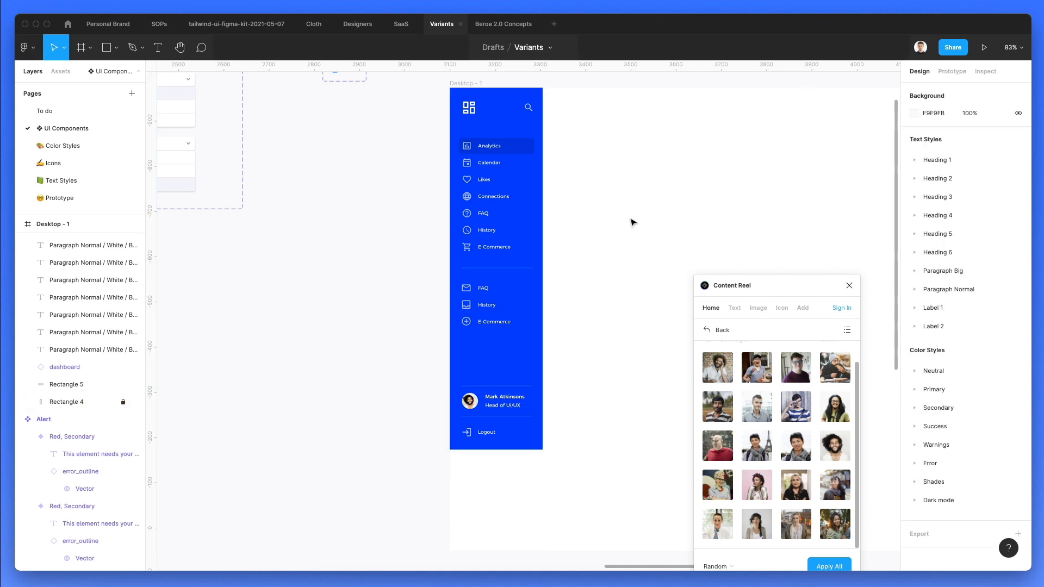
# Close the Content Reel plugin and bring the whole side menu into view.
pyautogui.hscroll(1, 633, 223)
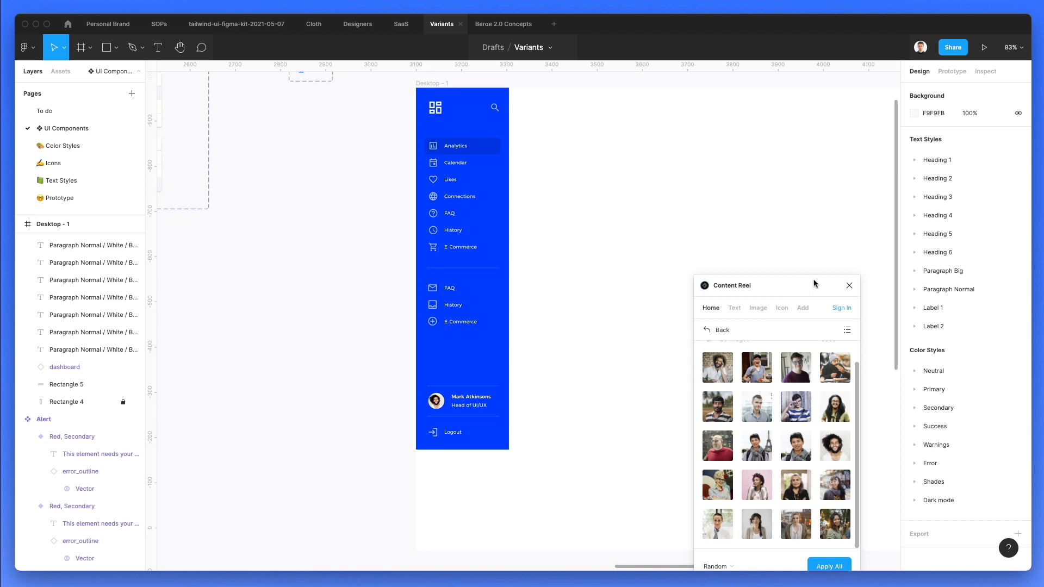
pyautogui.click(849, 286)
pyautogui.scroll(1, 677, 217)
pyautogui.hscroll(-1, 677, 217)
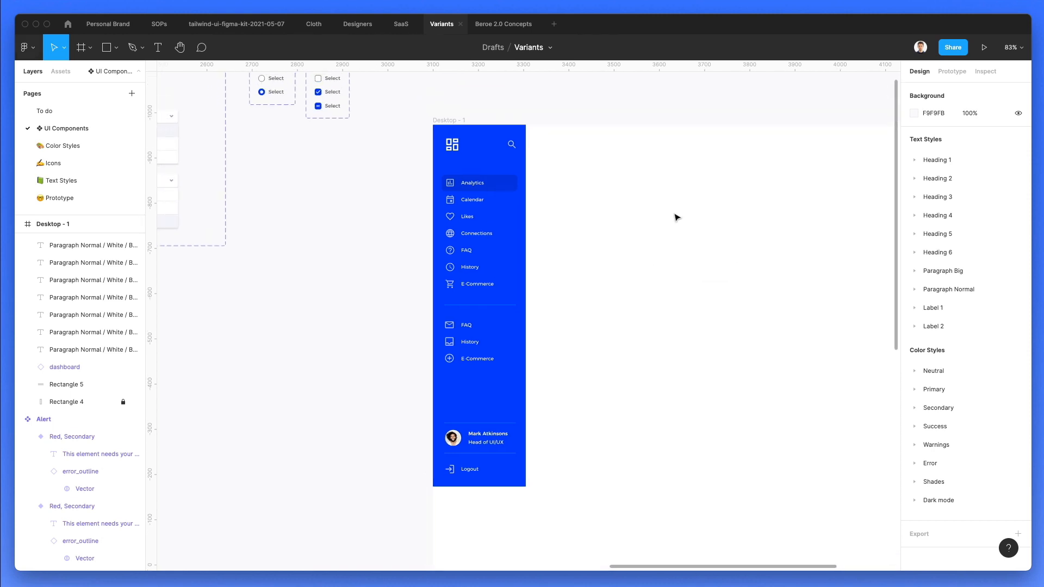
# Unlock the sidebar's blue background rectangle and try selecting it together with all the sidebar content.
pyautogui.moveTo(400, 127); pyautogui.dragTo(583, 513)
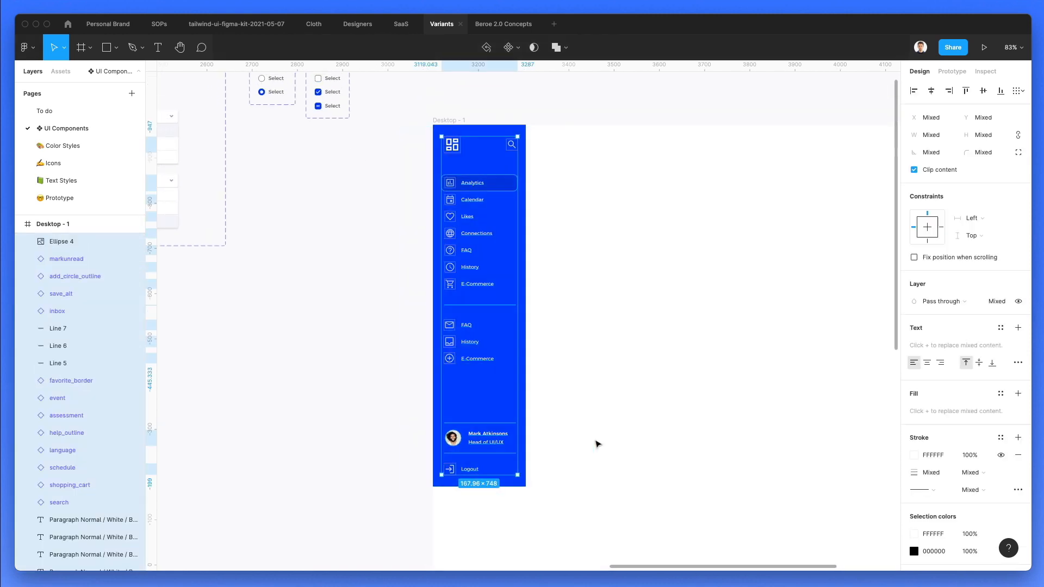
pyautogui.click(548, 408)
pyautogui.rightClick(516, 365)
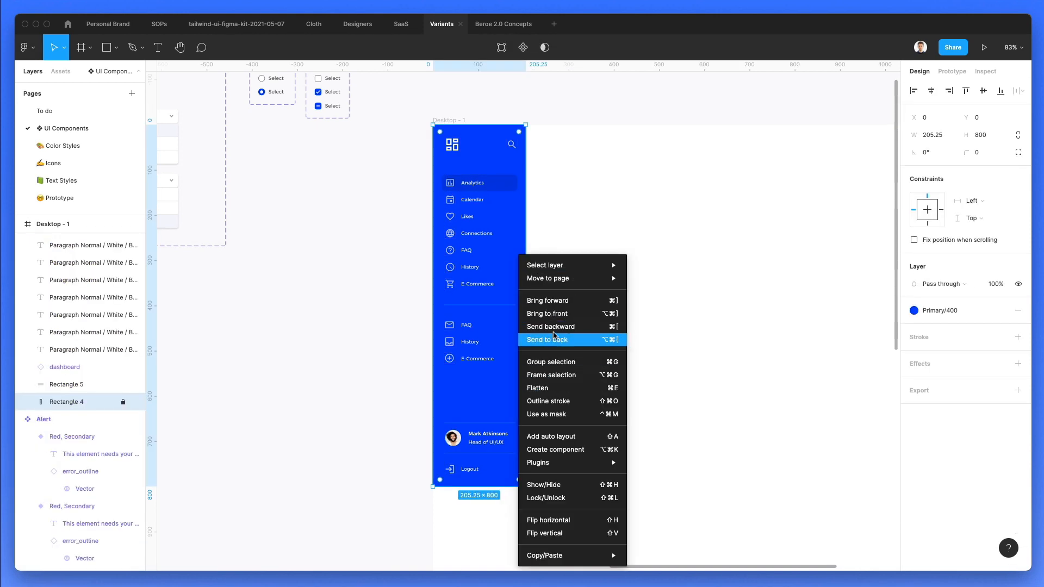
pyautogui.click(125, 405)
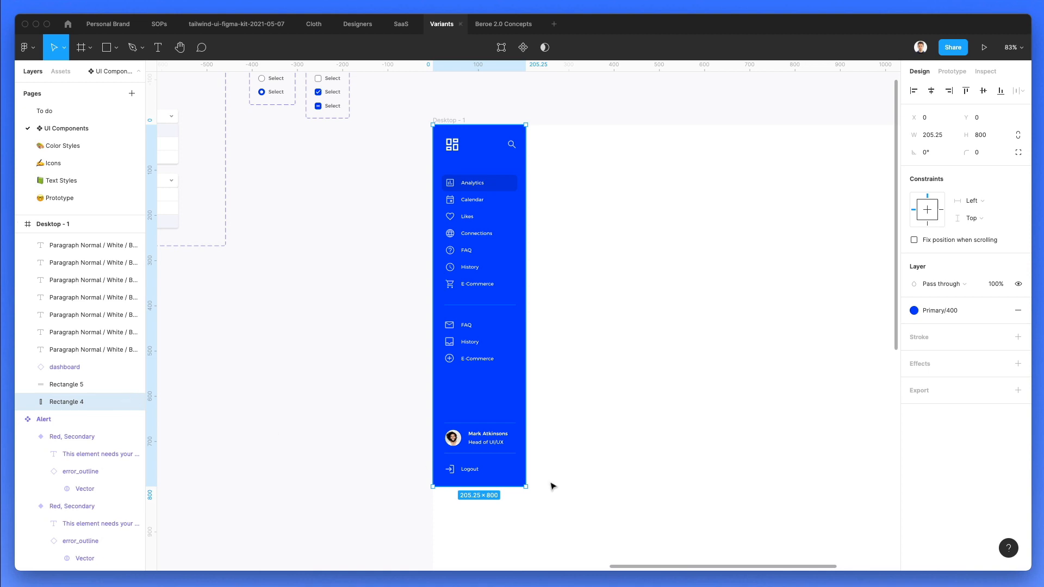
pyautogui.moveTo(625, 503); pyautogui.dragTo(411, 120)
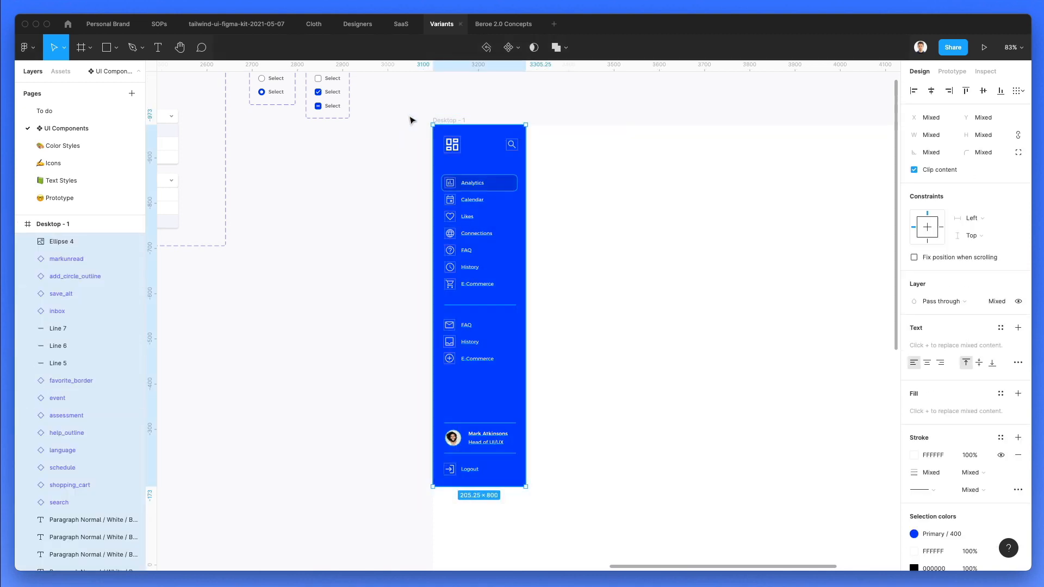
pyautogui.click(679, 174)
# Rename the dashboard icon layer at the top of the sidebar to "logo".
pyautogui.scroll(3, 450, 164)
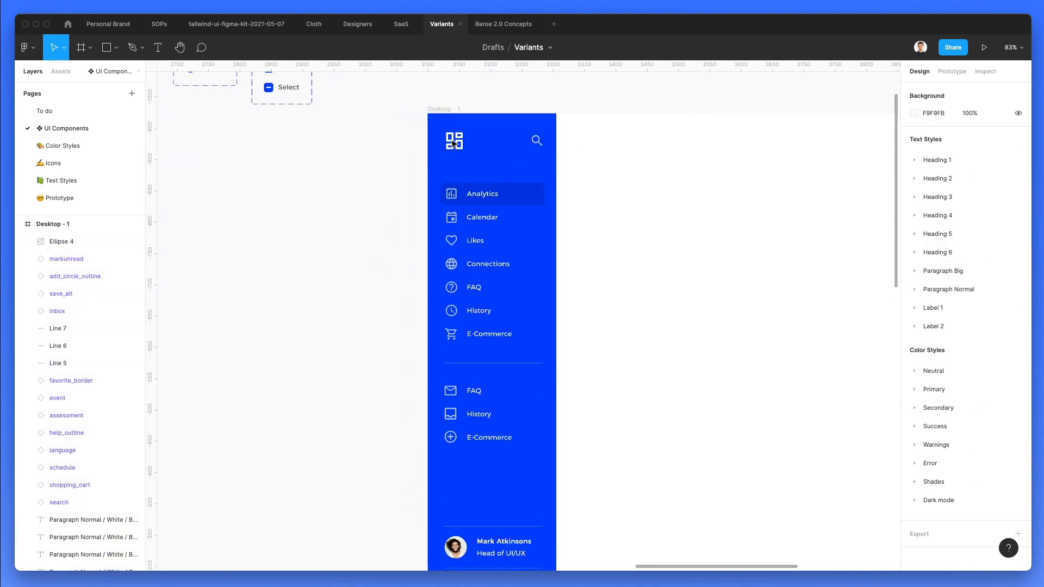
pyautogui.click(453, 143)
pyautogui.press('super+t')
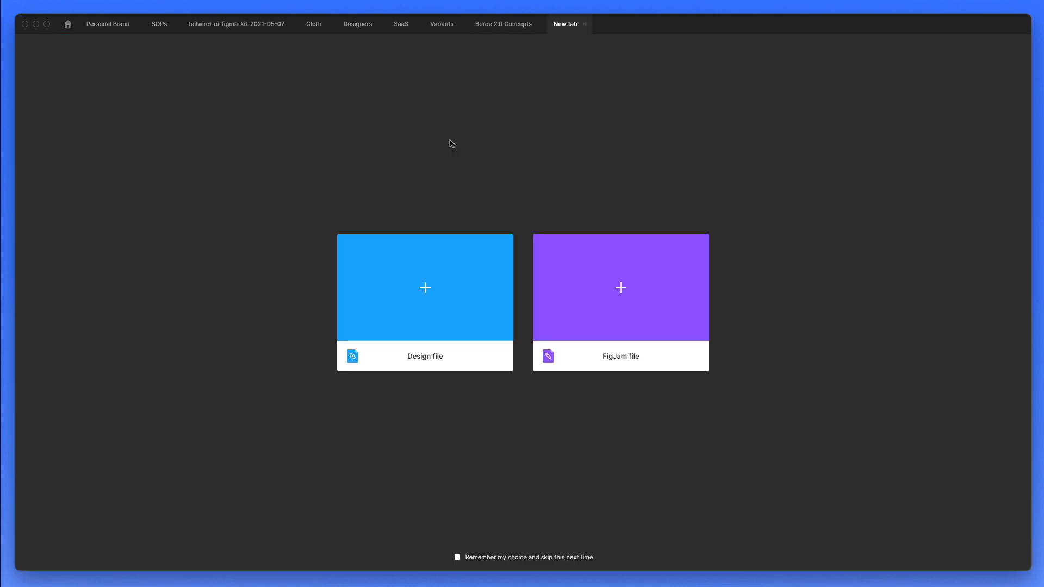
pyautogui.click(436, 25)
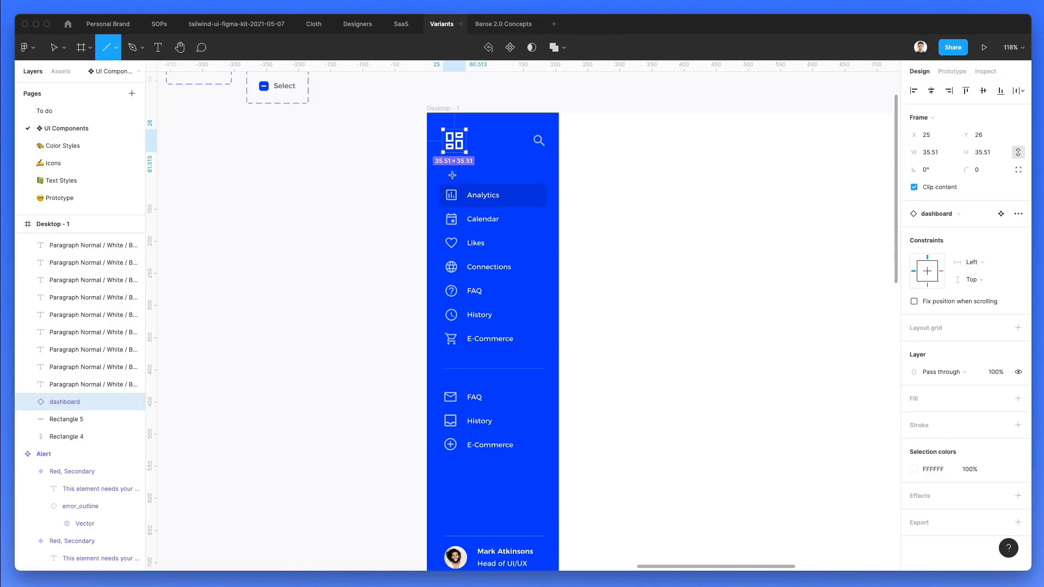
pyautogui.press('super+r')
pyautogui.write('lo')
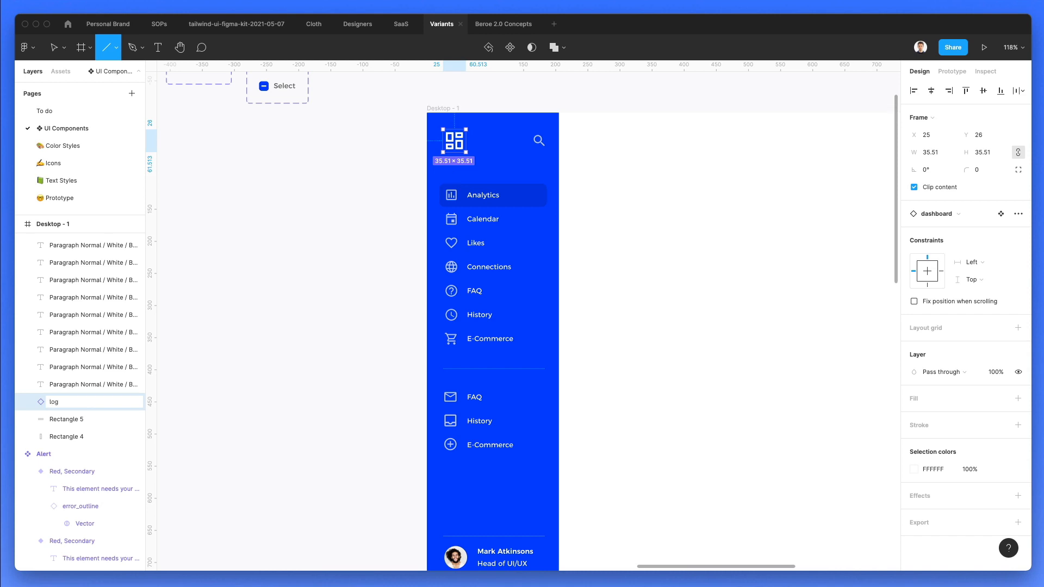
pyautogui.press('Return')
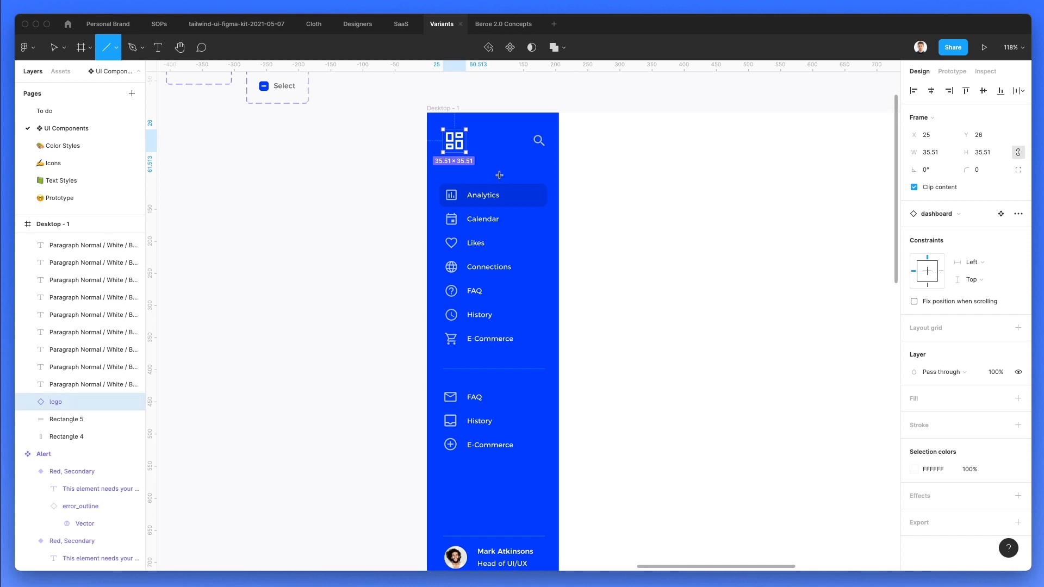
# Group the logo with the search icon, leaving out the background rectangle, and name the group "top".
pyautogui.scroll(1, 499, 175)
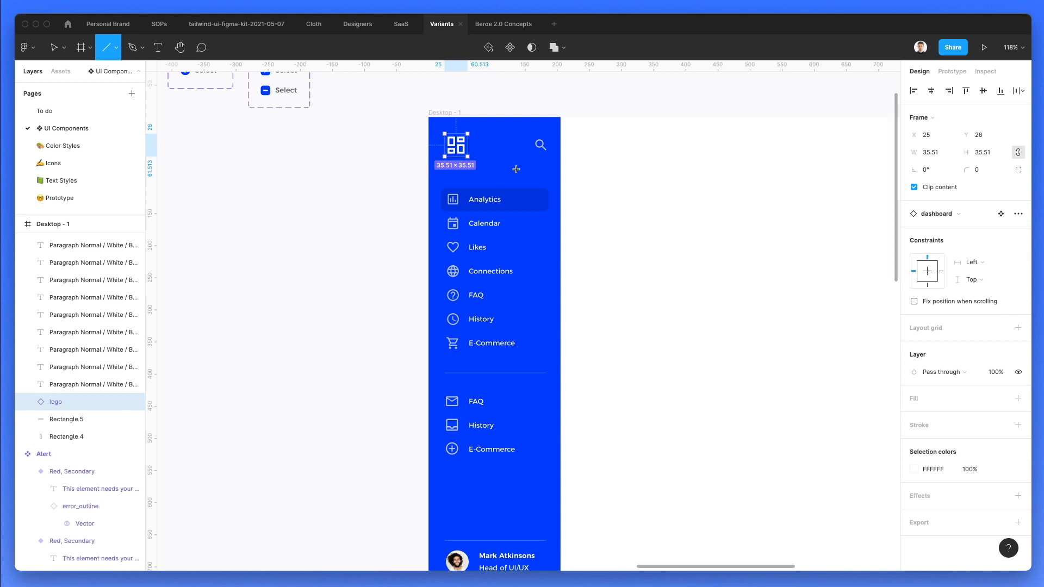
pyautogui.press('v')
pyautogui.click(541, 145)
pyautogui.hscroll(-1, 533, 157)
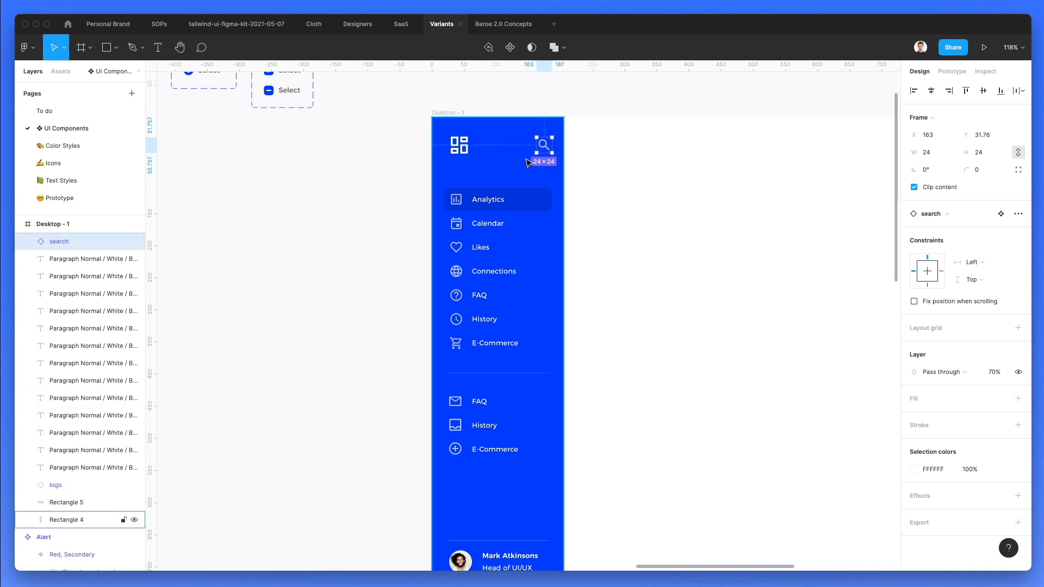
pyautogui.moveTo(602, 137); pyautogui.dragTo(434, 165)
pyautogui.scroll(1, 598, 171)
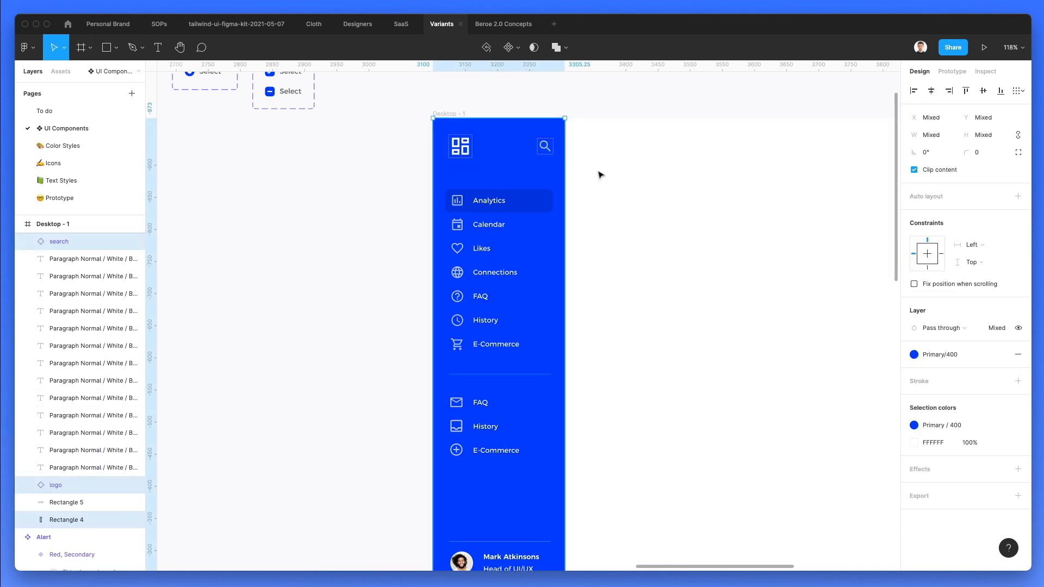
pyautogui.keyDown('shift'); pyautogui.click(547, 177); pyautogui.keyUp('shift')
pyautogui.hotkey('ctrl', 'g')
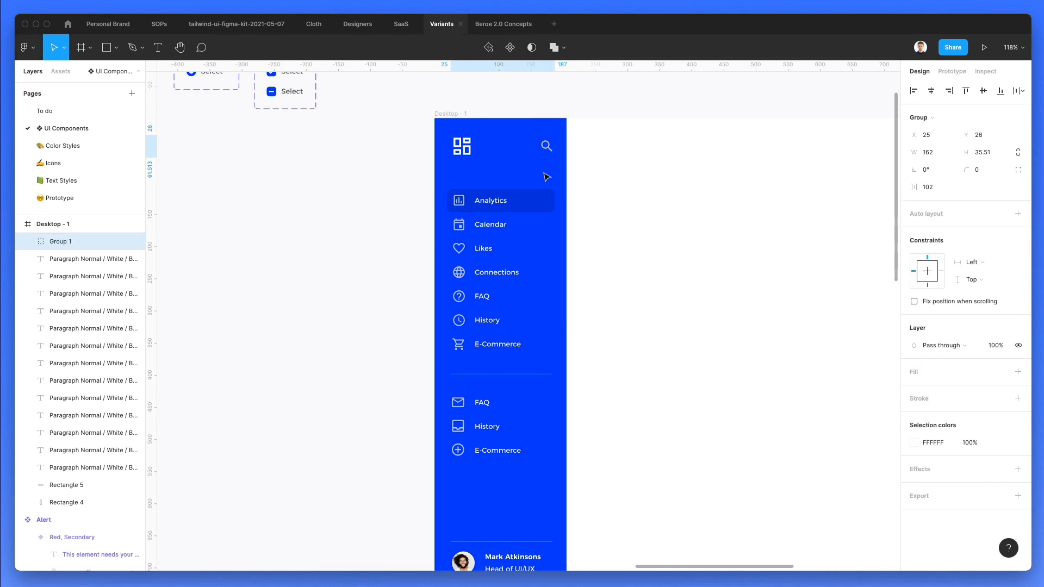
pyautogui.hotkey('ctrl', 'r')
pyautogui.write('top')
pyautogui.press('Return')
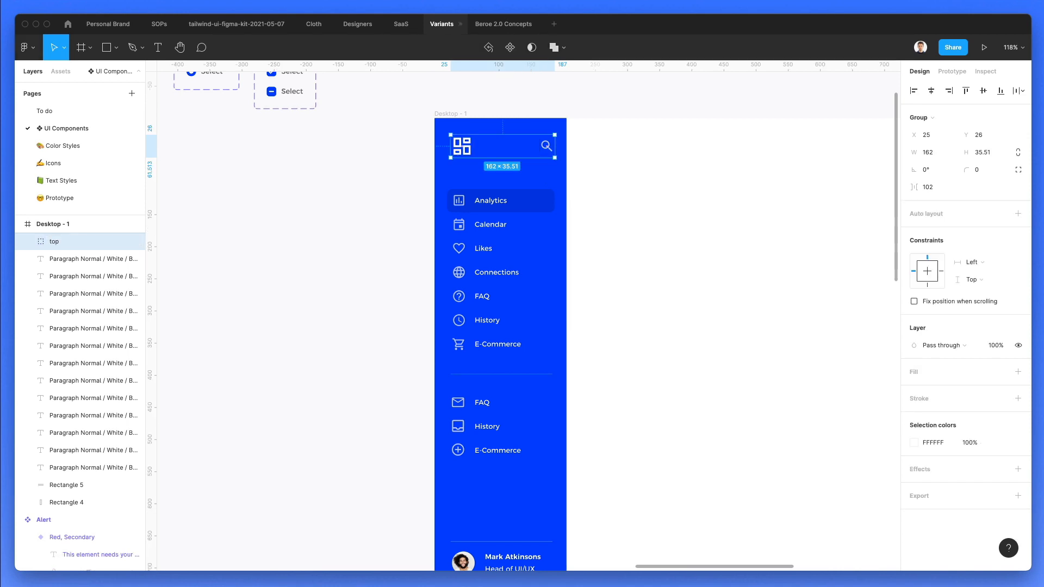
# Group the Analytics icon, label and highlight rectangle, and name the group "Analytics".
pyautogui.click(489, 201)
pyautogui.keyDown('shift'); pyautogui.click(538, 206); pyautogui.keyUp('shift')
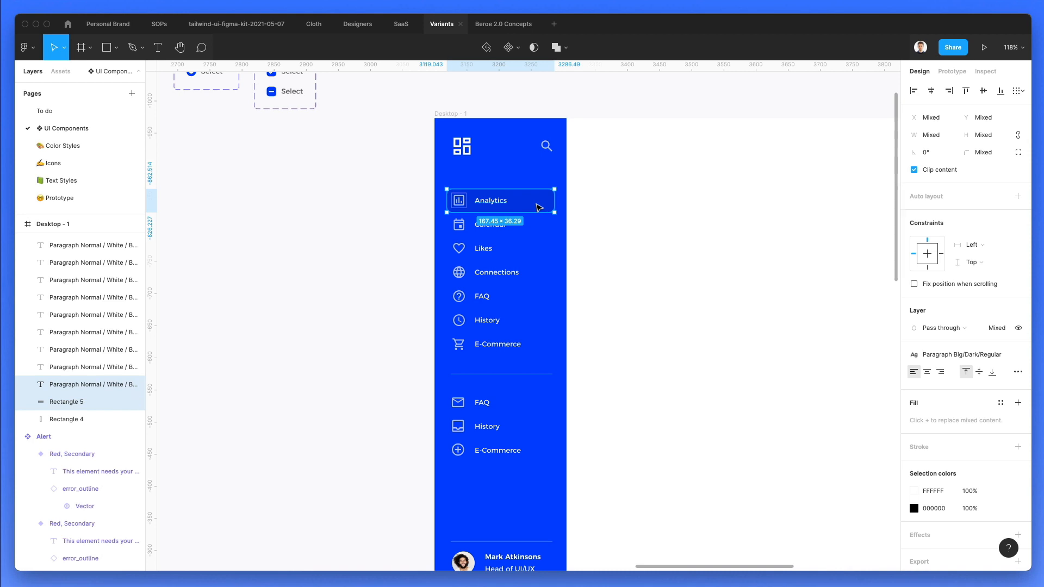
pyautogui.hotkey('ctrl', 'g')
pyautogui.hotkey('ctrl', 'r')
pyautogui.write('A')
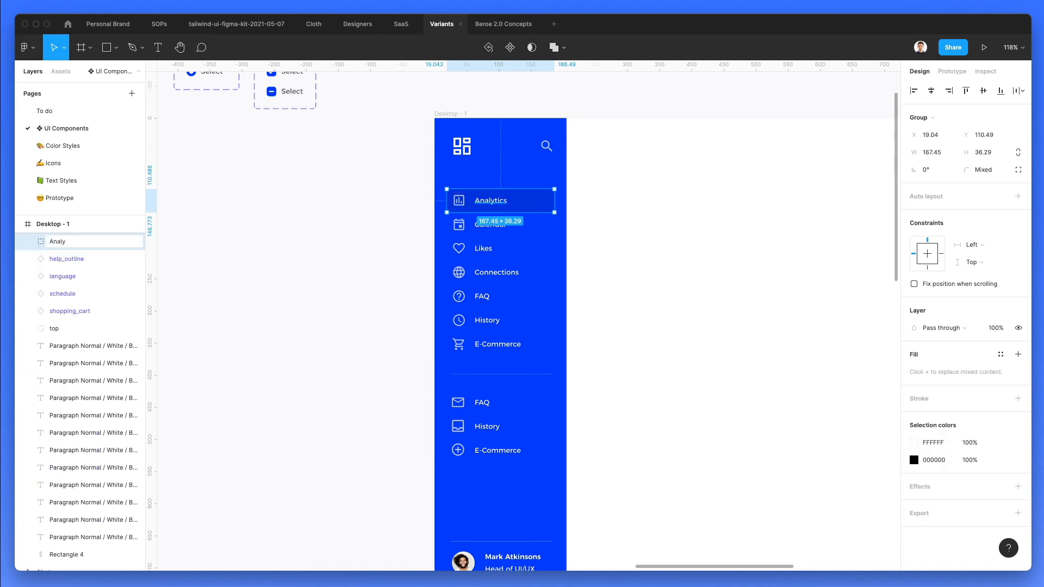
pyautogui.write('nalytics')
pyautogui.press('Return')
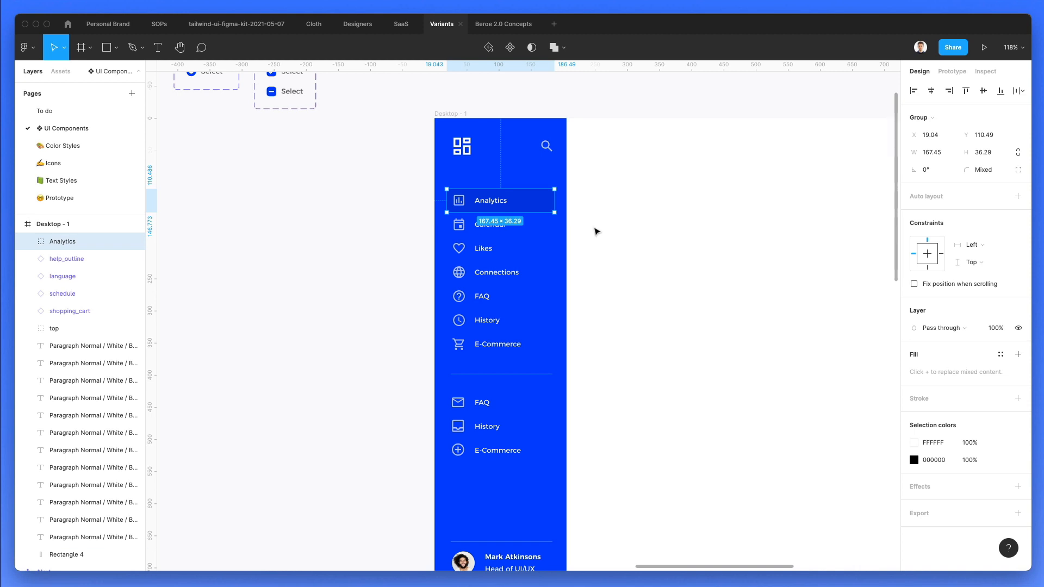
# Lock the sidebar's blue background rectangle.
pyautogui.click(561, 230)
pyautogui.rightClick(561, 230)
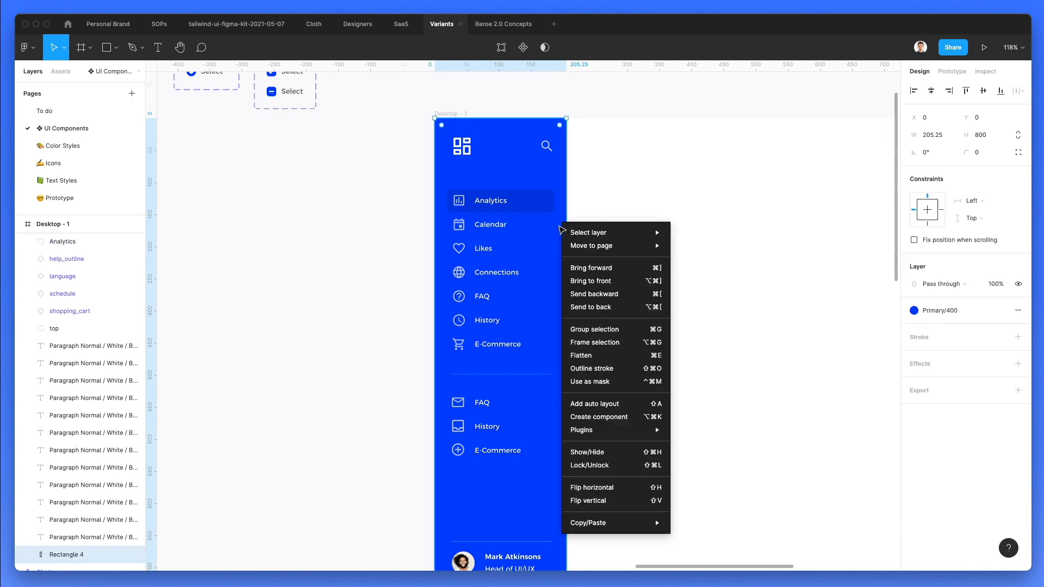
pyautogui.click(625, 462)
# Group the Calendar icon with its label and the Likes icon with its label, as two separate groups.
pyautogui.moveTo(591, 220); pyautogui.dragTo(448, 236)
pyautogui.hotkey('ctrl', 'g')
pyautogui.moveTo(580, 241); pyautogui.dragTo(453, 254)
pyautogui.hotkey('ctrl', 'g')
pyautogui.moveTo(602, 266); pyautogui.dragTo(445, 281)
pyautogui.press('super+g')
pyautogui.moveTo(564, 289); pyautogui.dragTo(485, 282)
pyautogui.moveTo(571, 263); pyautogui.dragTo(444, 278)
pyautogui.press('super+z')
pyautogui.press('super+z')
pyautogui.press('super+z')
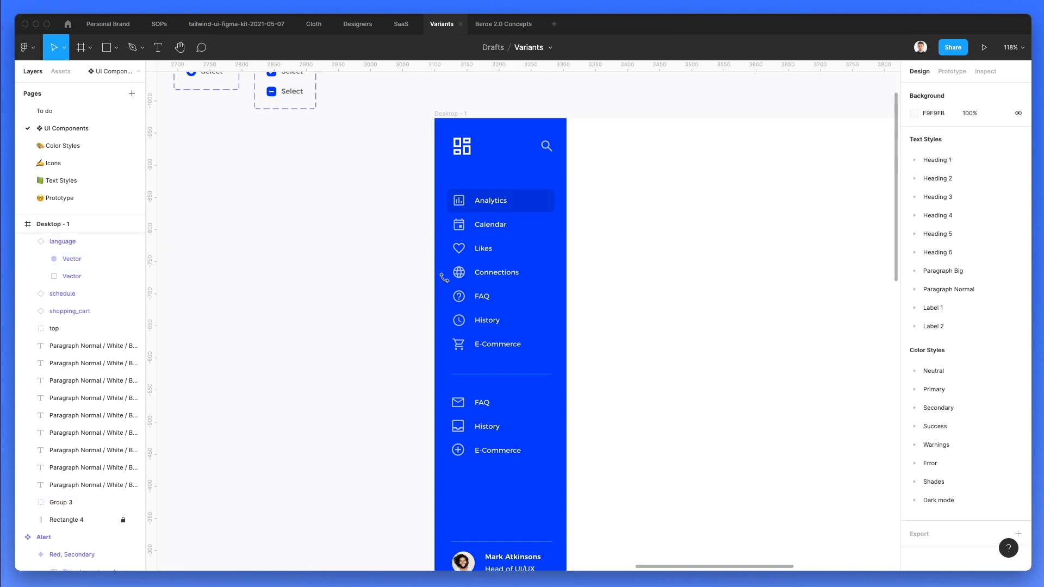
# Group each icon with its label for the Connections, FAQ, History and E-Commerce items in the upper menu section.
pyautogui.moveTo(570, 266); pyautogui.dragTo(427, 289)
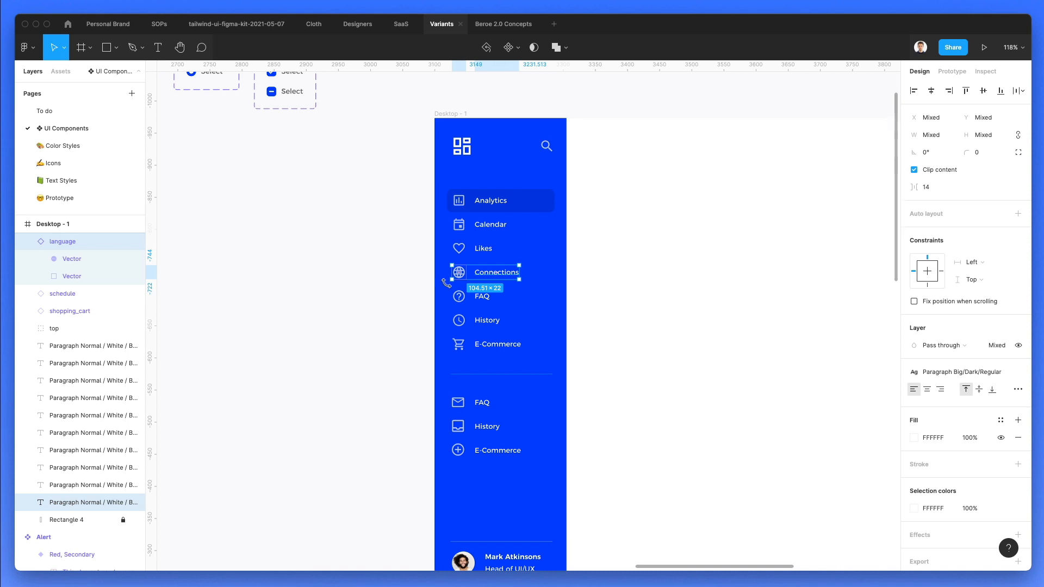
pyautogui.press('super+g')
pyautogui.moveTo(538, 289); pyautogui.dragTo(434, 305)
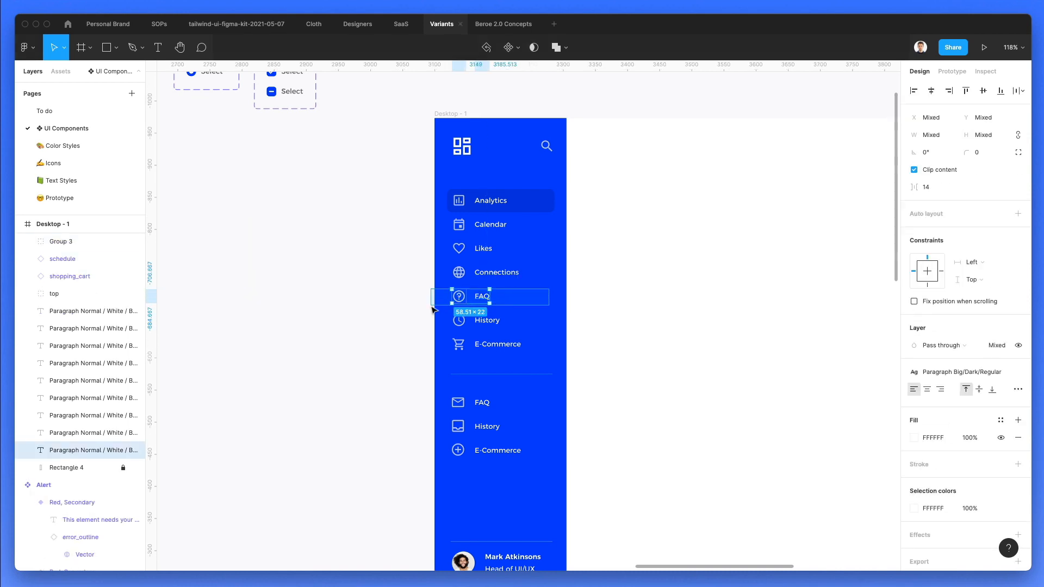
pyautogui.press('super+g')
pyautogui.moveTo(530, 313); pyautogui.dragTo(449, 329)
pyautogui.press('super+g')
pyautogui.moveTo(534, 334); pyautogui.dragTo(449, 354)
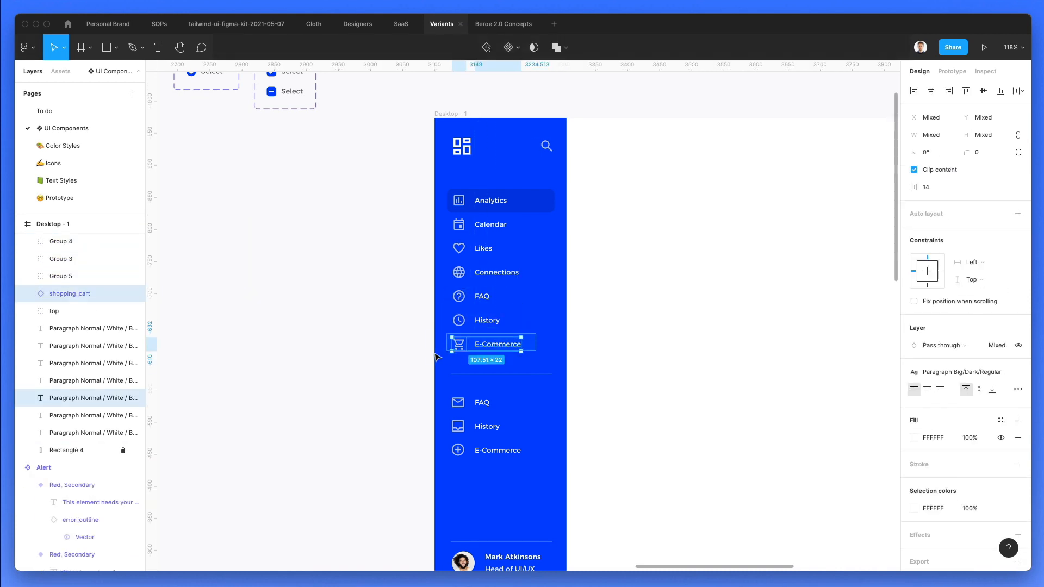
pyautogui.press('super+g')
# Group each icon with its label for the FAQ, History and E-Commerce items in the lower menu section.
pyautogui.moveTo(533, 401); pyautogui.dragTo(443, 414)
pyautogui.press('super+g')
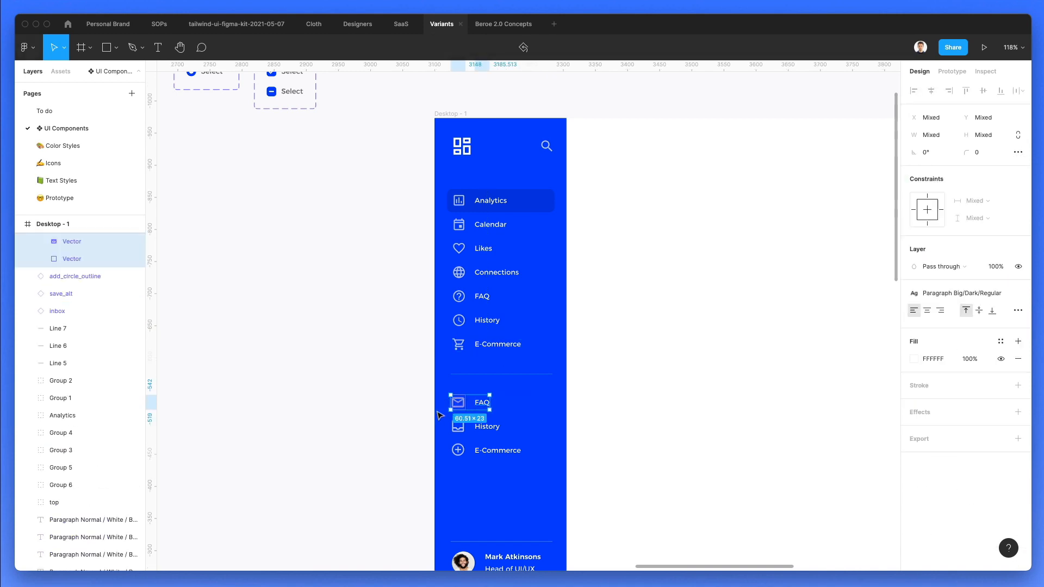
pyautogui.moveTo(534, 419); pyautogui.dragTo(412, 435)
pyautogui.press('super+g')
pyautogui.moveTo(550, 438); pyautogui.dragTo(415, 466)
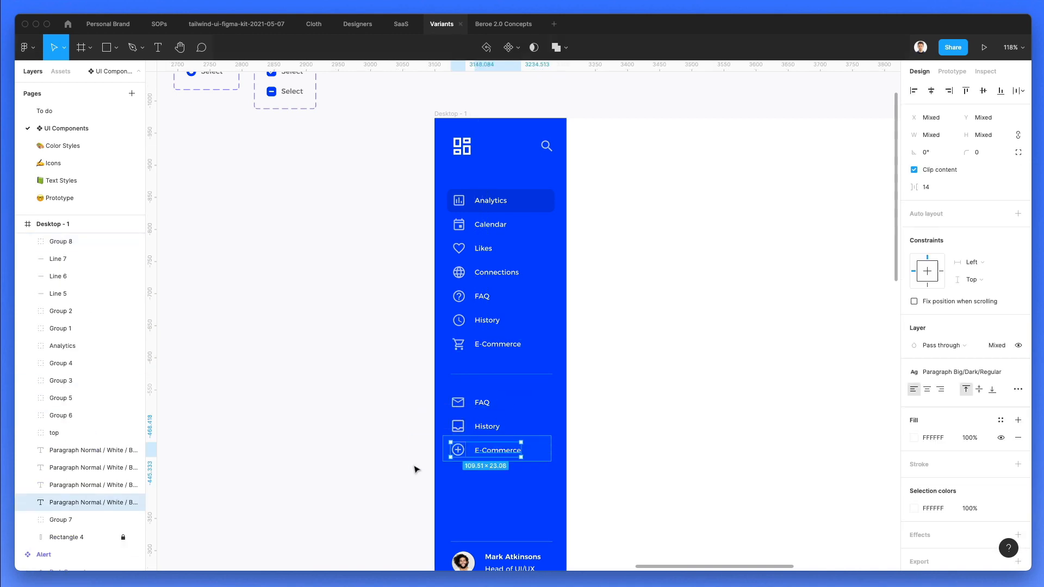
pyautogui.press('super+g')
# Group the profile avatar with its name and job title, and separately group the Logout icon with its label.
pyautogui.scroll(-3, 524, 454)
pyautogui.moveTo(555, 472); pyautogui.dragTo(426, 494)
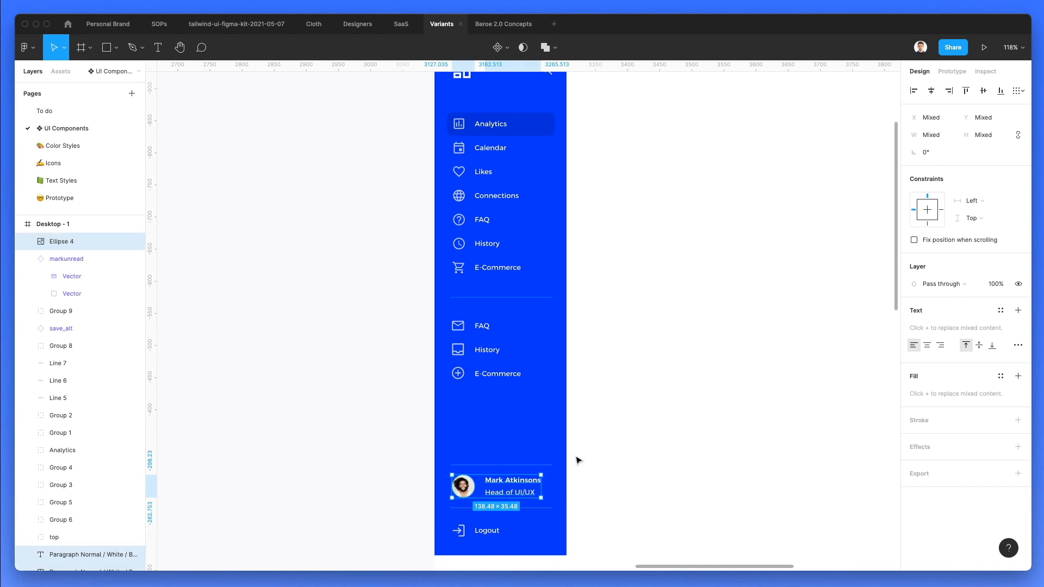
pyautogui.press('super+g')
pyautogui.moveTo(546, 518); pyautogui.dragTo(396, 554)
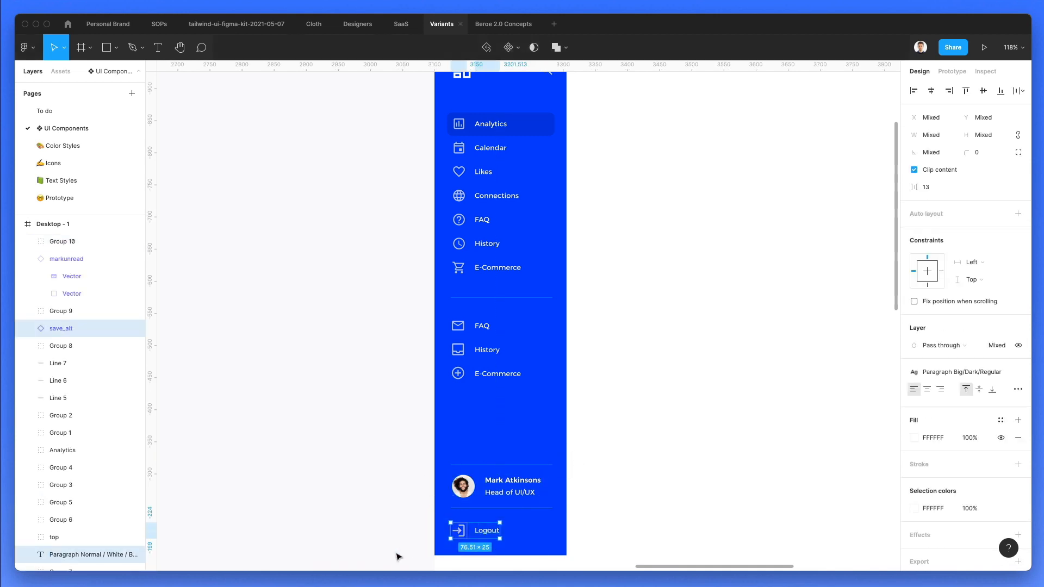
pyautogui.press('super+g')
# Rename the Calendar item's group to "Calendar", reusing the text of its label.
pyautogui.scroll(2, 492, 179)
pyautogui.doubleClick(493, 195)
pyautogui.doubleClick(493, 194)
pyautogui.press('super+c')
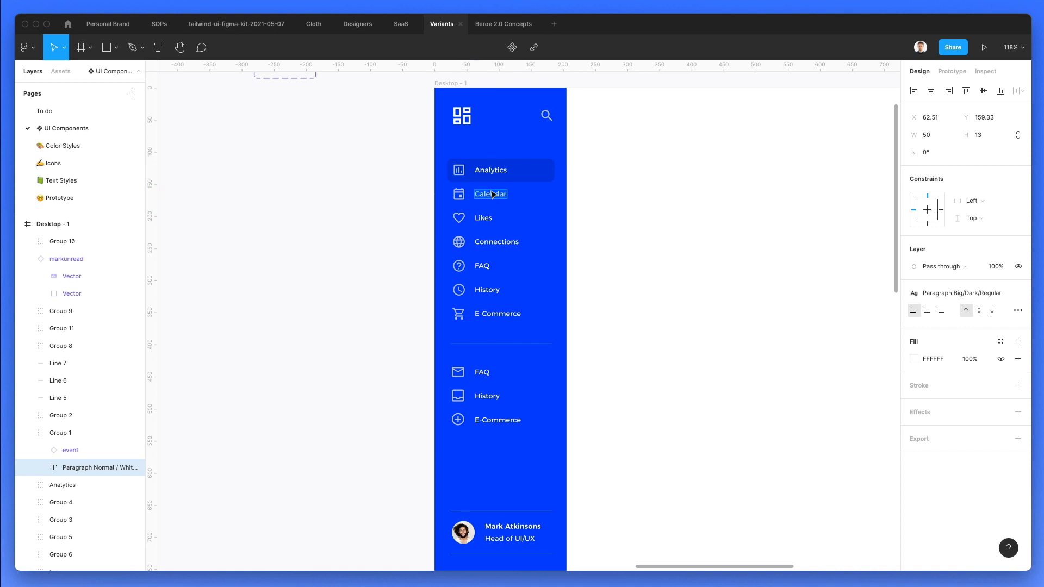
pyautogui.click(582, 198)
pyautogui.click(574, 201)
pyautogui.click(499, 197)
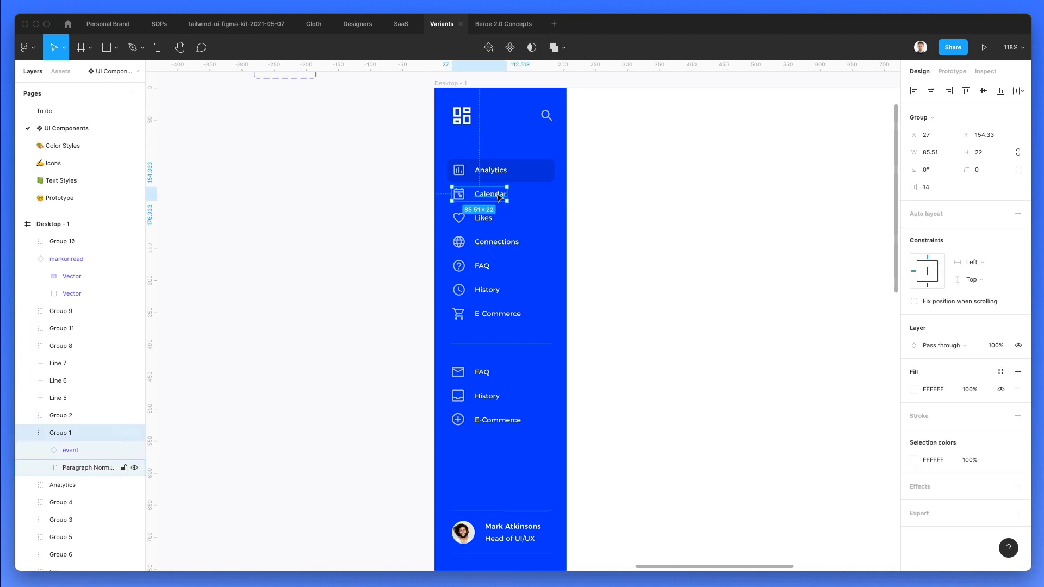
pyautogui.press('super+r')
pyautogui.press('super+v')
pyautogui.press('Return')
# Rename the Likes item's group after its label, "Likes".
pyautogui.doubleClick(483, 219)
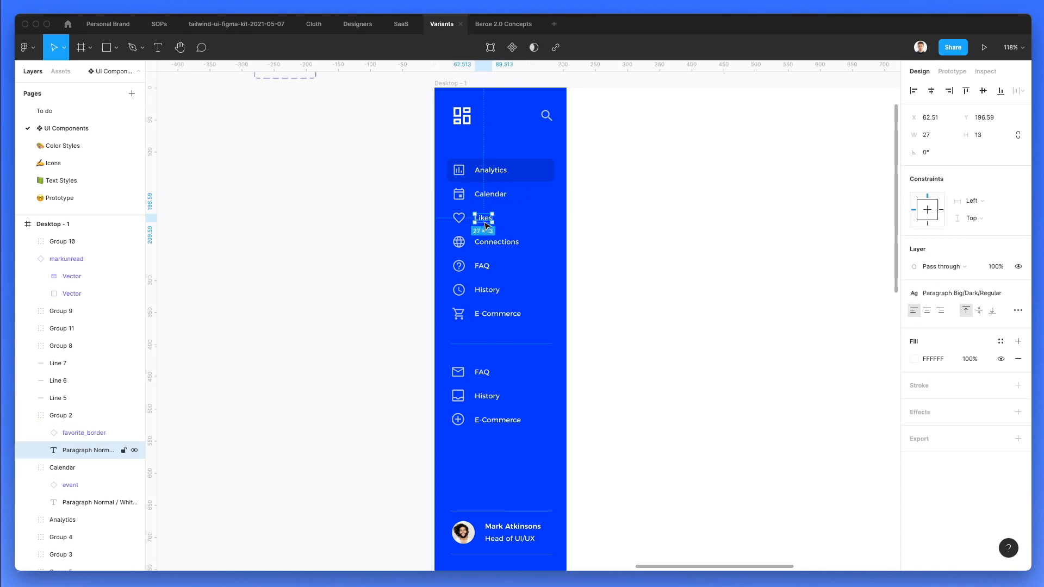
pyautogui.press('super+c')
pyautogui.click(538, 220)
pyautogui.click(475, 225)
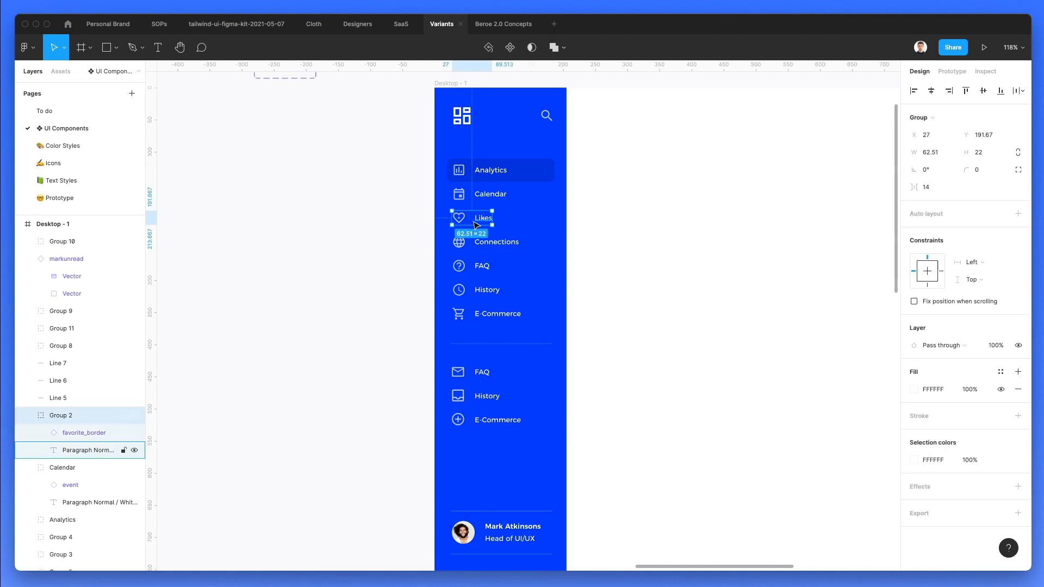
pyautogui.press('super+r')
pyautogui.press('super+v')
pyautogui.press('Return')
pyautogui.click(549, 225)
# Rename the group holding the globe icon and Connections label to "Connections".
pyautogui.doubleClick(496, 249)
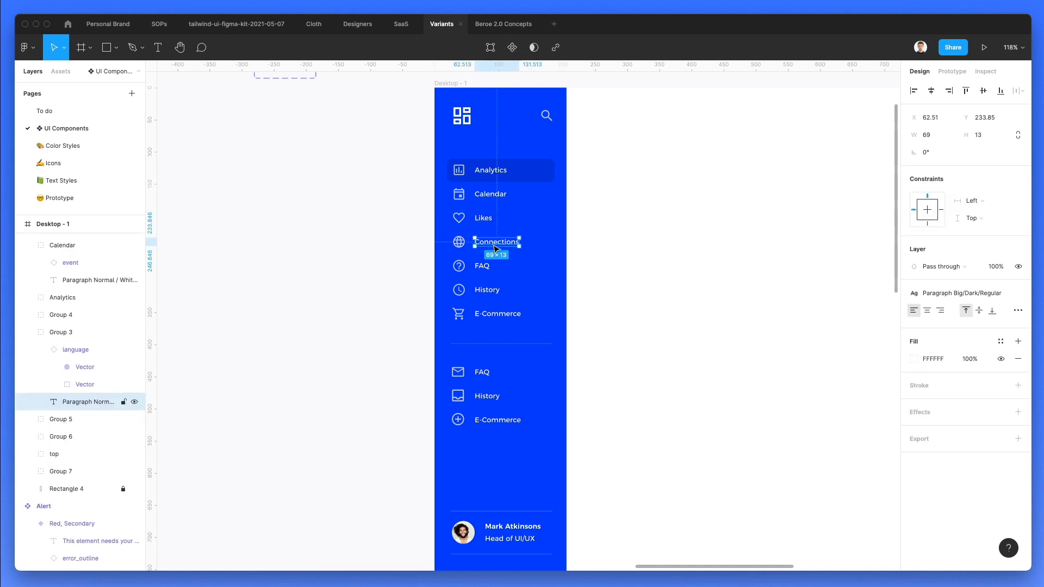
pyautogui.click(590, 241)
pyautogui.click(491, 243)
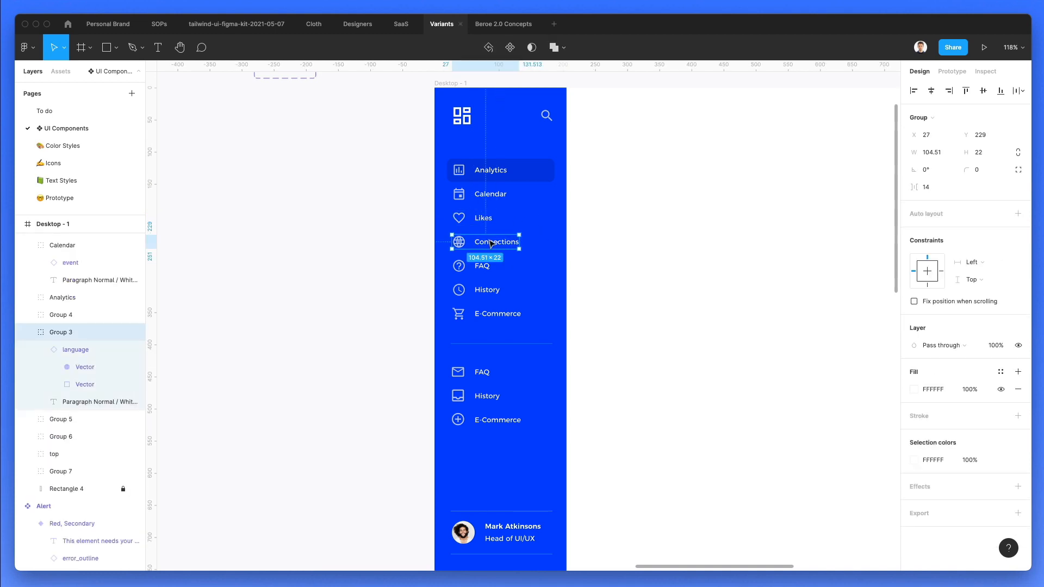
pyautogui.press('super+r')
pyautogui.press('super+v')
pyautogui.press('Return')
pyautogui.click(592, 253)
# Rename the upper menu section's FAQ item group to "FAQ".
pyautogui.doubleClick(481, 272)
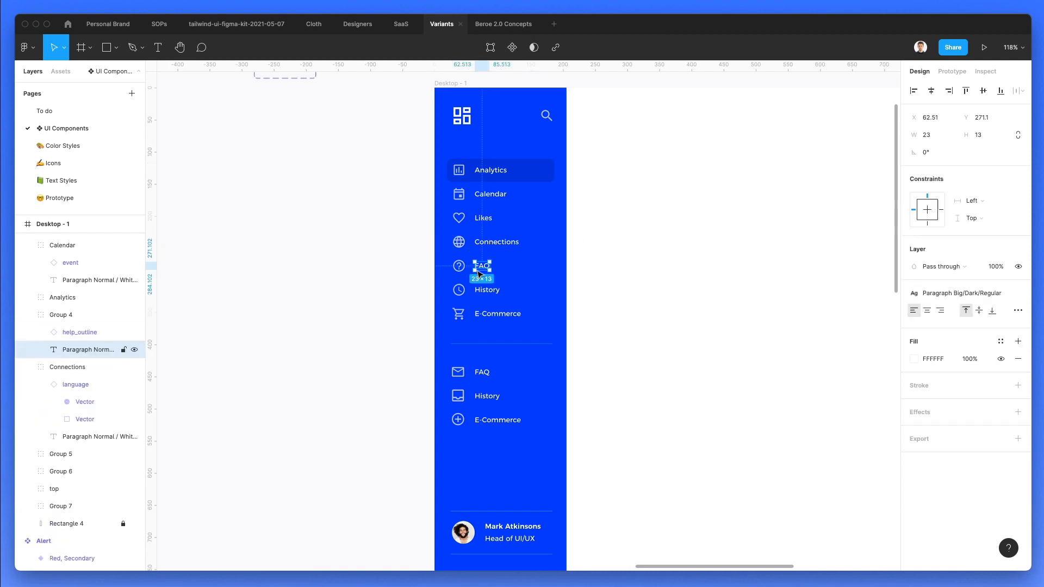
pyautogui.click(597, 272)
pyautogui.click(484, 263)
pyautogui.write('FAQ')
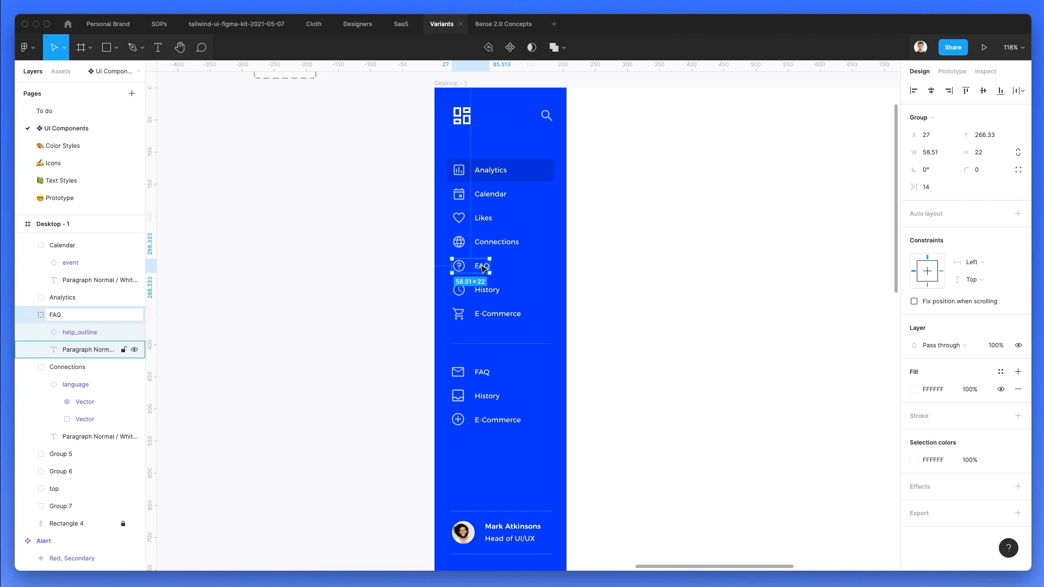
pyautogui.press('Return')
# Rename the group holding the clock icon and History label to "History", reusing the label's text.
pyautogui.doubleClick(479, 292)
pyautogui.press('super+c')
pyautogui.click(559, 283)
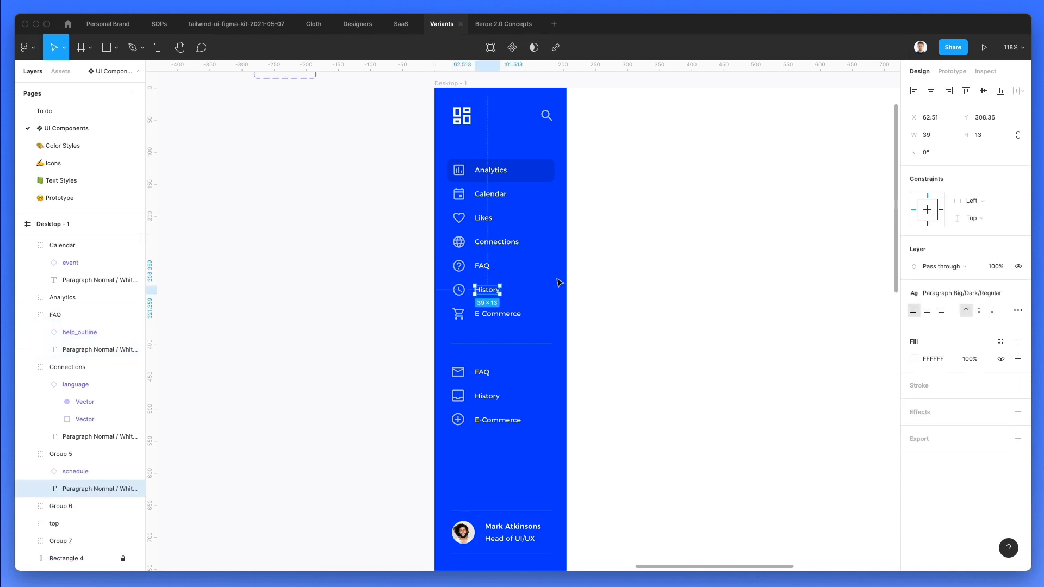
pyautogui.click(559, 282)
pyautogui.click(493, 294)
pyautogui.press('super+r')
pyautogui.press('super+v')
pyautogui.press('Return')
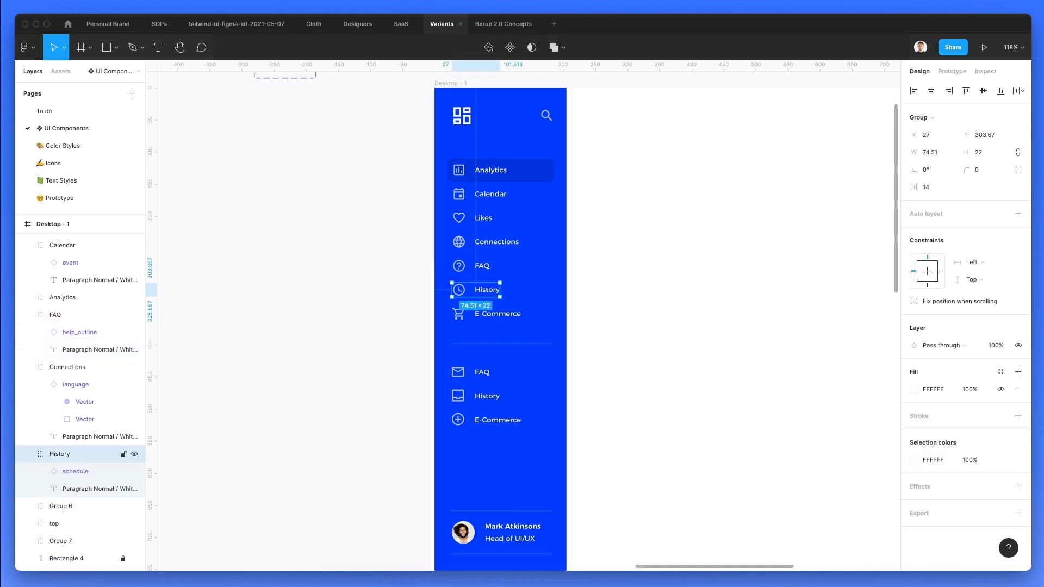
pyautogui.click(621, 299)
# Rename the shopping cart item's group to "E-Commerce", reusing the text of its label.
pyautogui.doubleClick(477, 315)
pyautogui.press('super+c')
pyautogui.press('Escape')
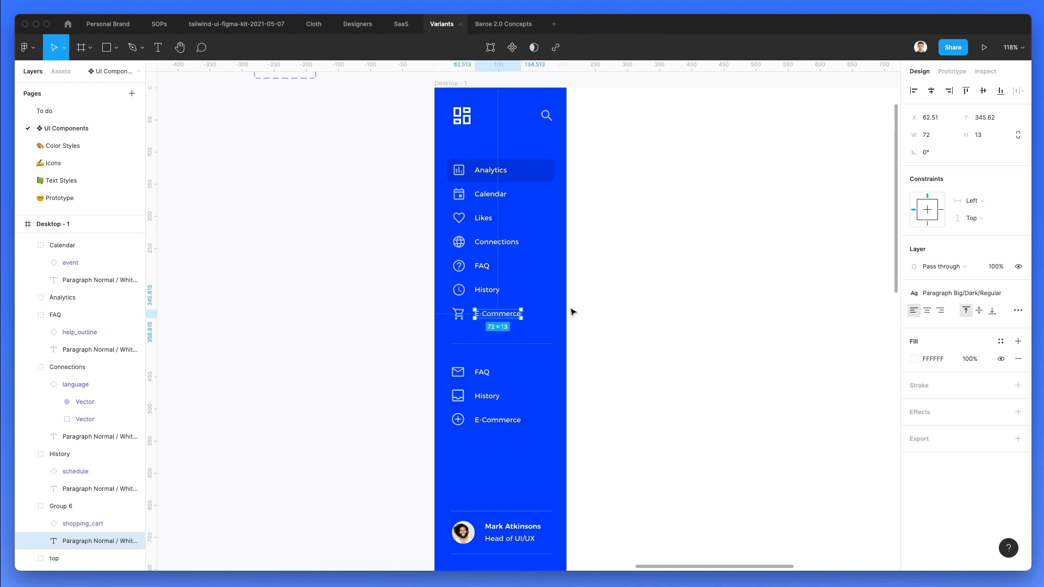
pyautogui.press('Escape')
pyautogui.click(491, 314)
pyautogui.press('super+r')
pyautogui.press('super+v')
pyautogui.press('Return')
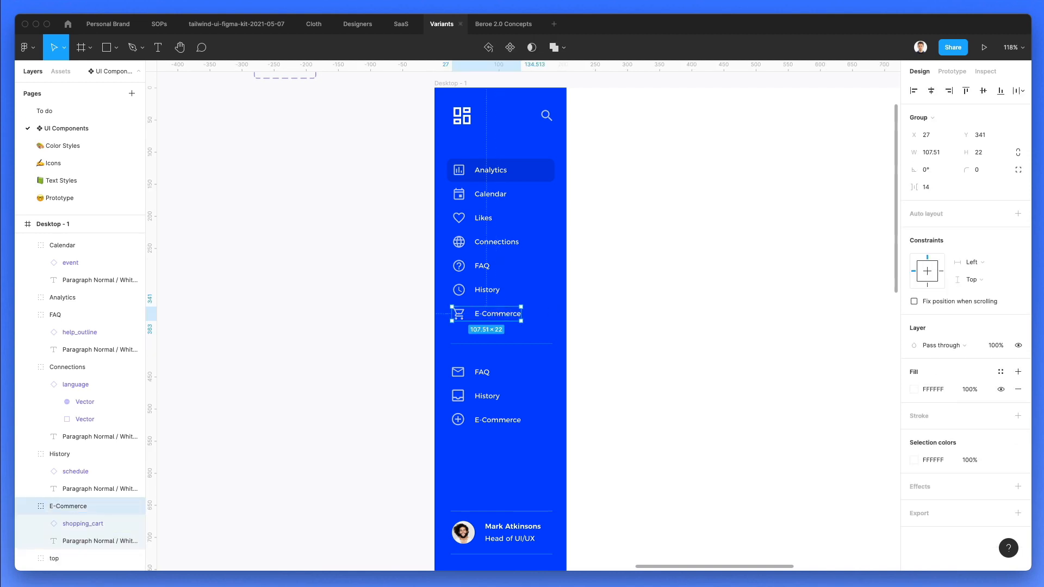
pyautogui.press('Escape')
# Group the envelope icon with the FAQ label in the lower menu section.
pyautogui.moveTo(491, 363); pyautogui.dragTo(422, 389)
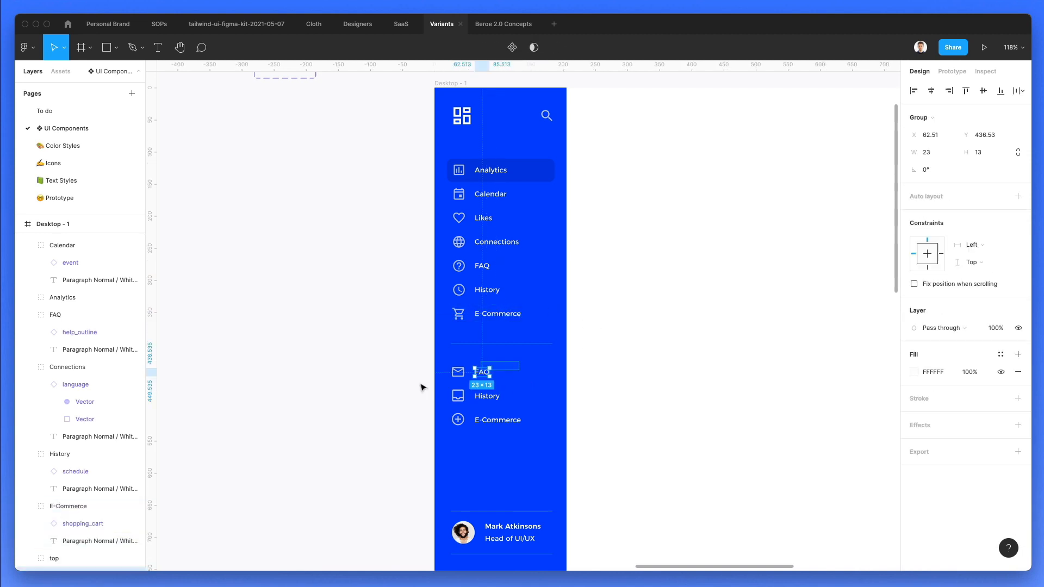
pyautogui.press('super+g')
pyautogui.press('Escape')
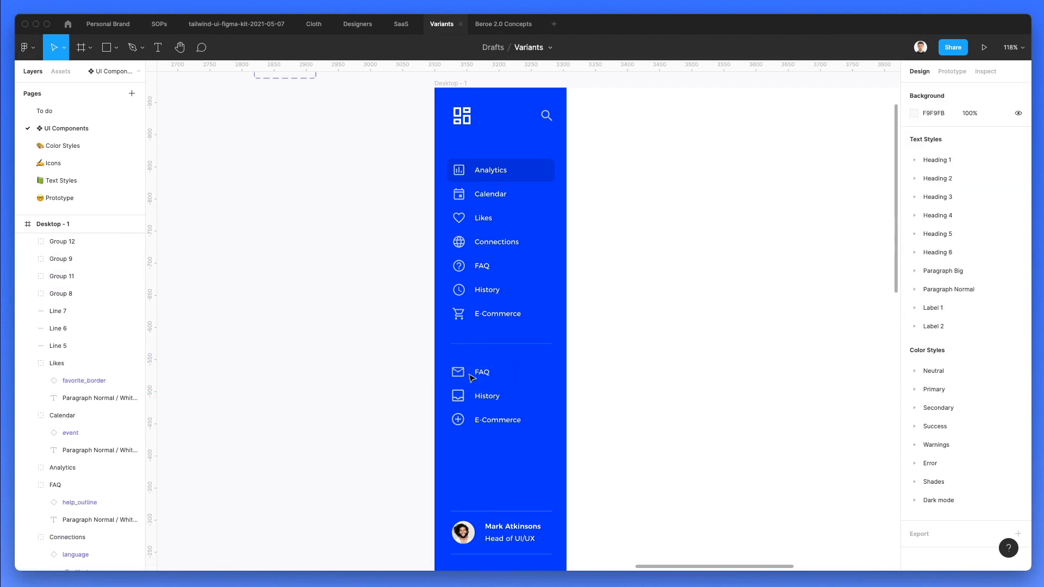
# Try naming the envelope item's group "FAQ", and undo that rename.
pyautogui.keyDown('super'); pyautogui.click(481, 374); pyautogui.keyUp('super')
pyautogui.click(513, 367)
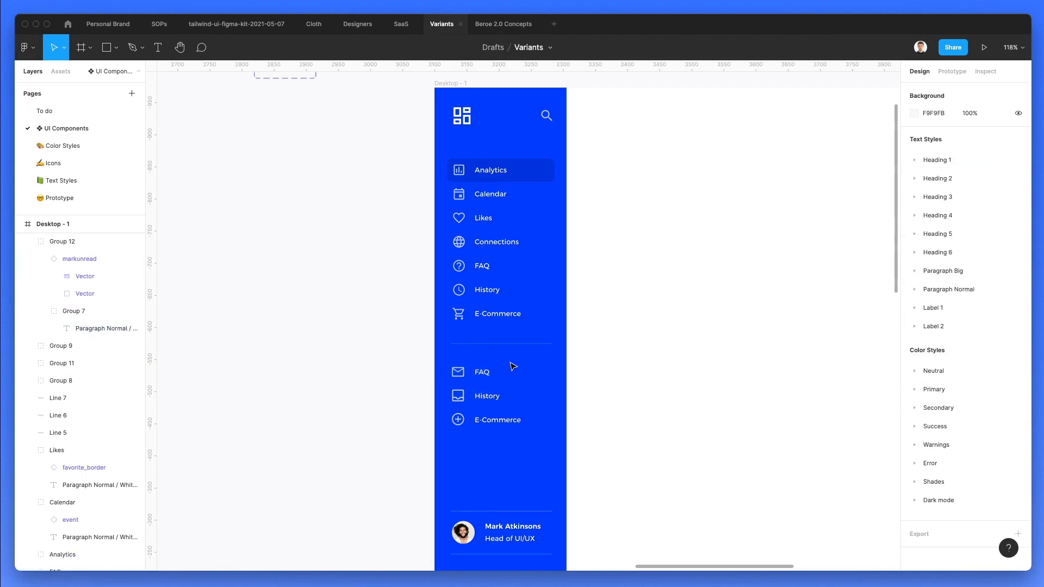
pyautogui.click(471, 375)
pyautogui.press('super+r')
pyautogui.write('FAQ')
pyautogui.press('Return')
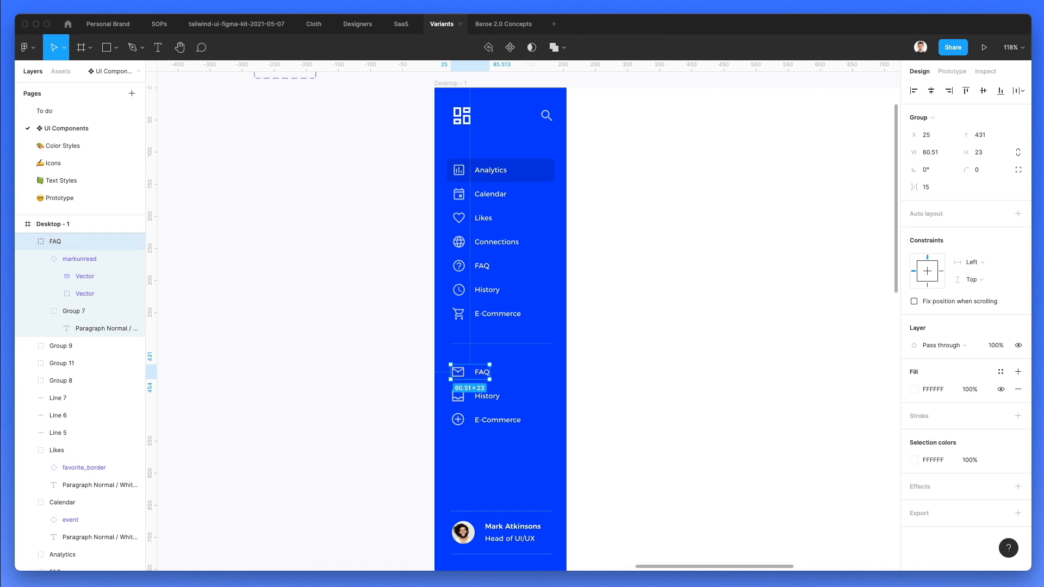
pyautogui.press('super+z')
# Change the three labels of the lower menu section to "Emails", "Archive" and "Add New", in that order.
pyautogui.click(554, 381)
pyautogui.keyDown('super'); pyautogui.doubleClick(483, 371); pyautogui.keyUp('super')
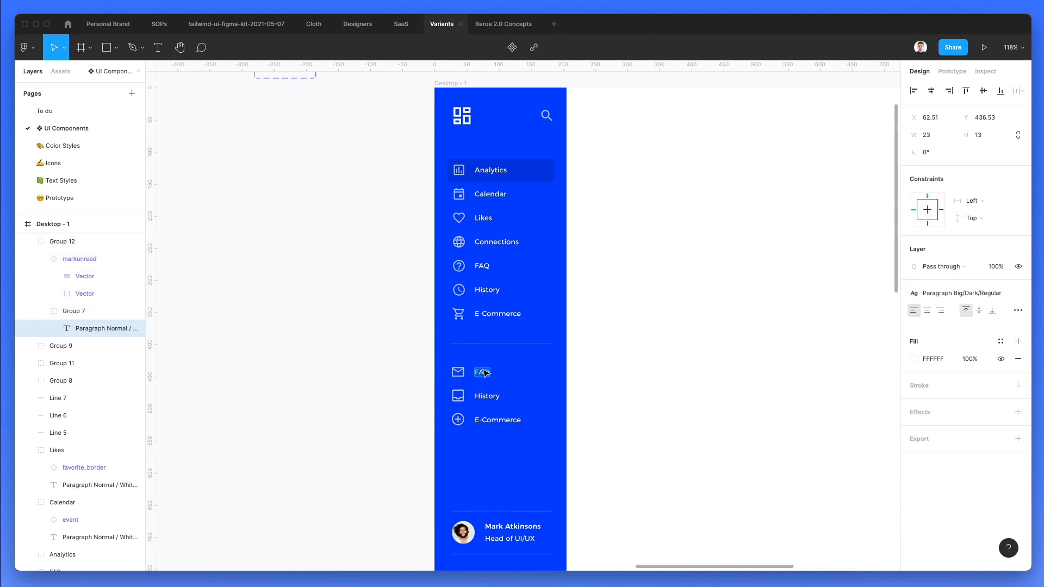
pyautogui.write('Emails')
pyautogui.keyDown('super'); pyautogui.doubleClick(478, 396); pyautogui.keyUp('super')
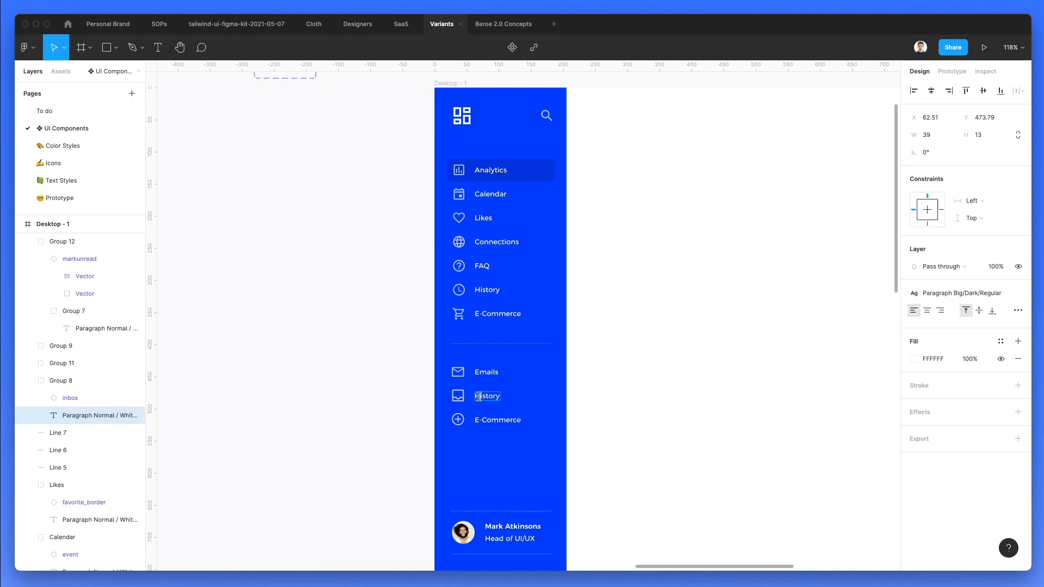
pyautogui.write('Archive')
pyautogui.keyDown('super'); pyautogui.click(482, 420); pyautogui.keyUp('super')
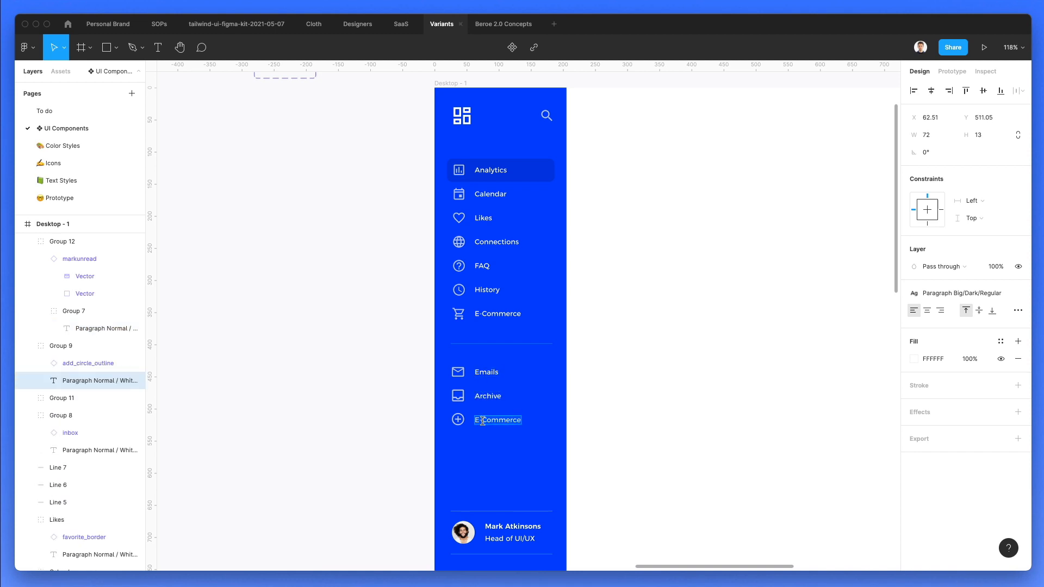
pyautogui.write('Add New')
pyautogui.click(581, 415)
pyautogui.click(581, 416)
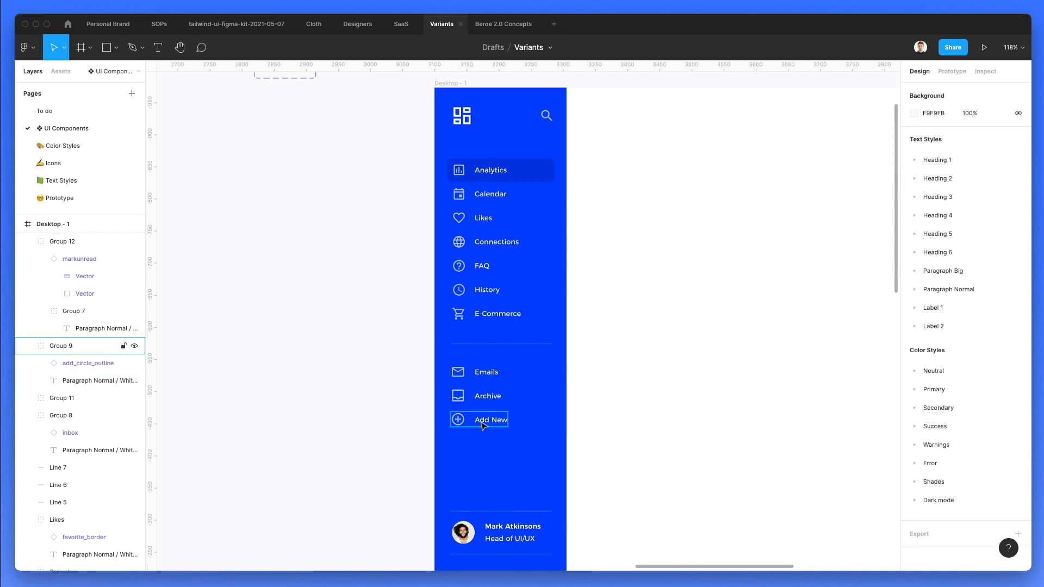
# Rename the group with the circled plus icon to "Add New".
pyautogui.click(484, 426)
pyautogui.press('super+r')
pyautogui.write('Add New')
pyautogui.press('Return')
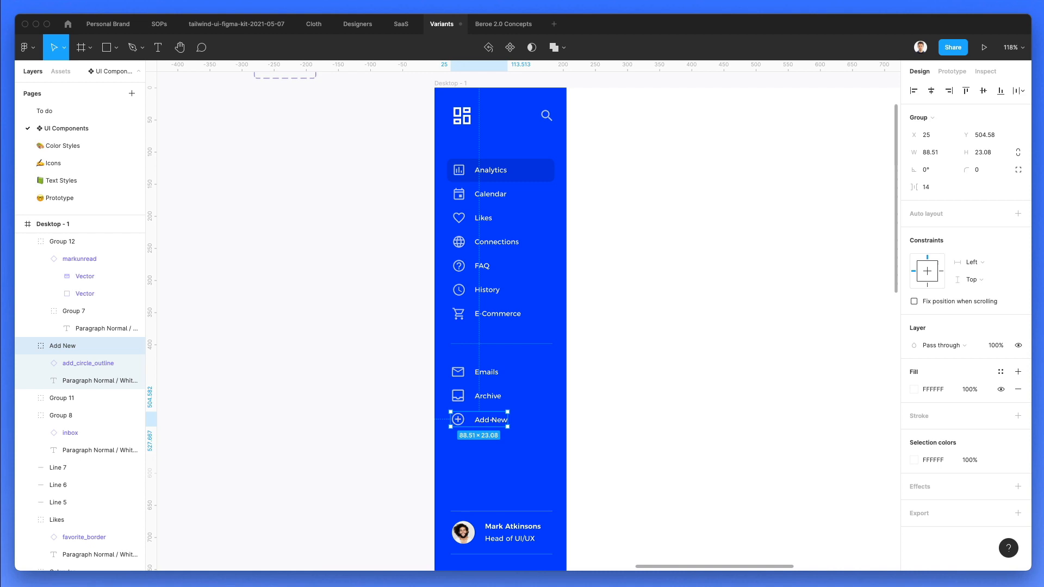
# Rename the inbox icon's group after its label, "Archive".
pyautogui.click(484, 397)
pyautogui.doubleClick(483, 394)
pyautogui.doubleClick(483, 396)
pyautogui.press('super+c')
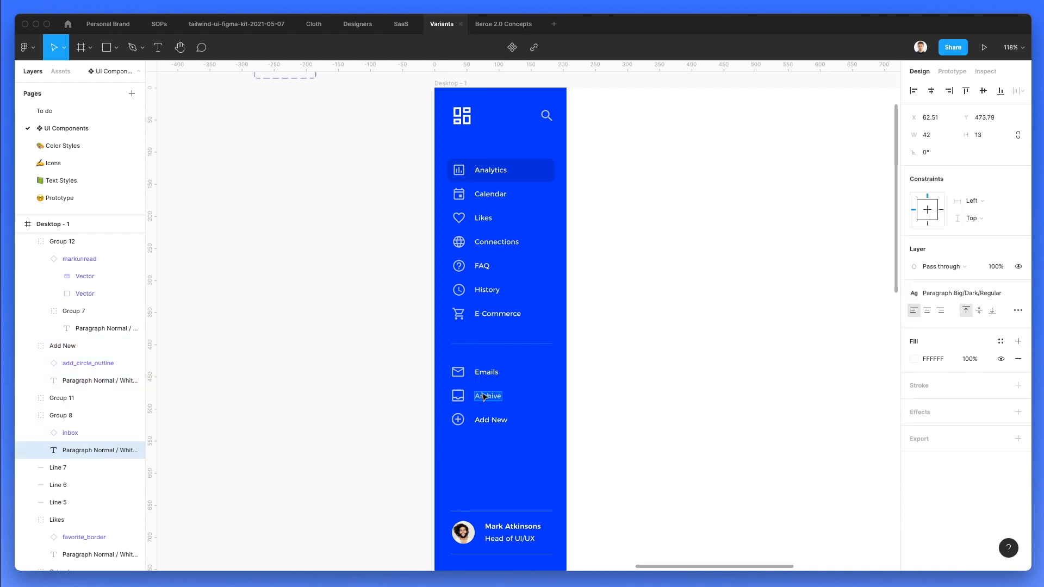
pyautogui.click(542, 391)
pyautogui.click(465, 401)
pyautogui.press('super+r')
pyautogui.press('super+v')
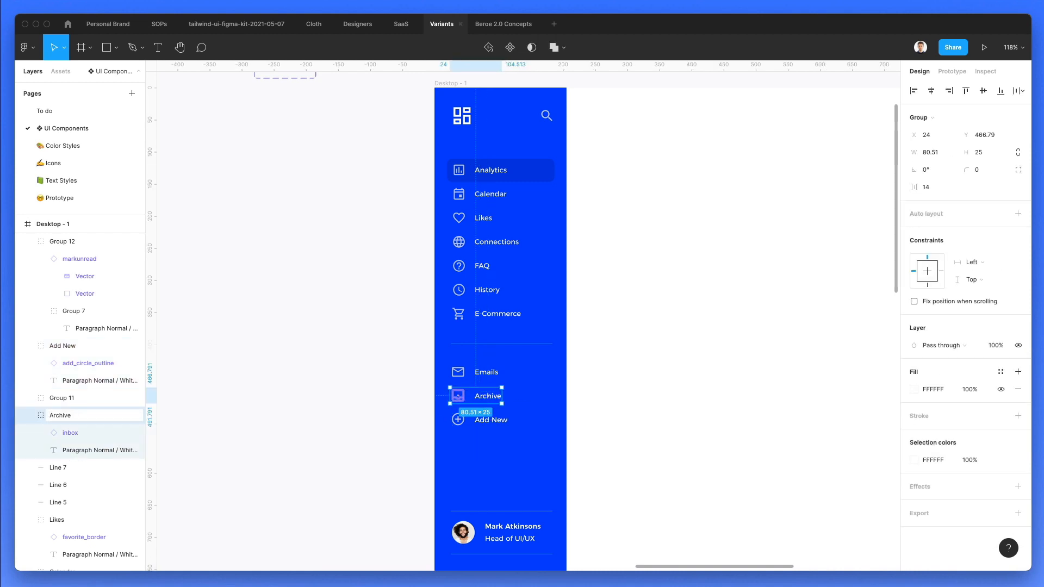
pyautogui.press('Return')
# Rename the group holding the envelope icon to "Emails", copying the text of its label.
pyautogui.doubleClick(489, 372)
pyautogui.press('super+c')
pyautogui.click(533, 367)
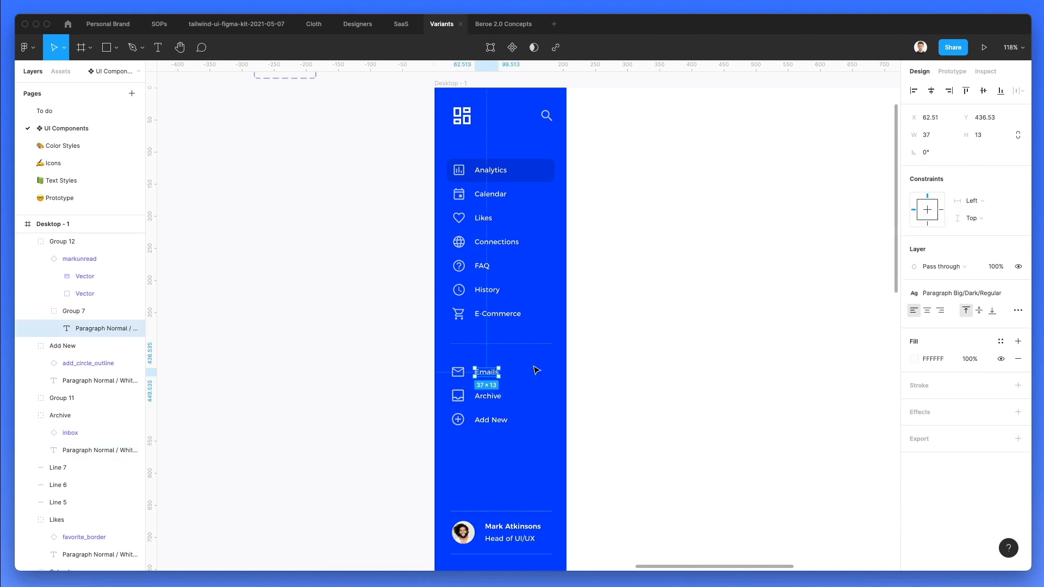
pyautogui.click(534, 367)
pyautogui.click(482, 373)
pyautogui.press('super+r')
pyautogui.press('super+v')
pyautogui.press('Return')
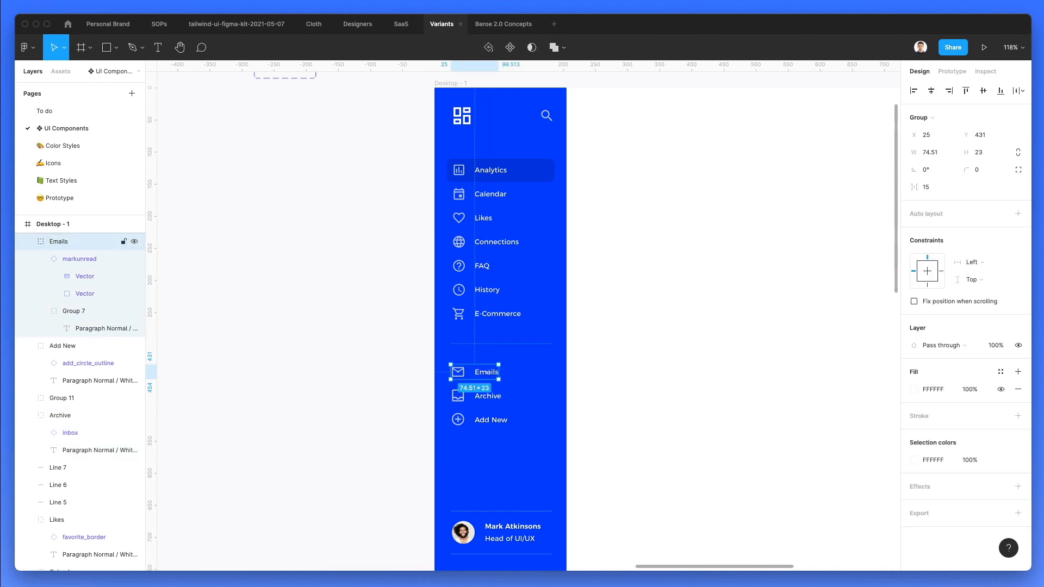
pyautogui.click(603, 358)
# Rename the group with the avatar, name and job title at the sidebar's lower end to "User".
pyautogui.click(510, 532)
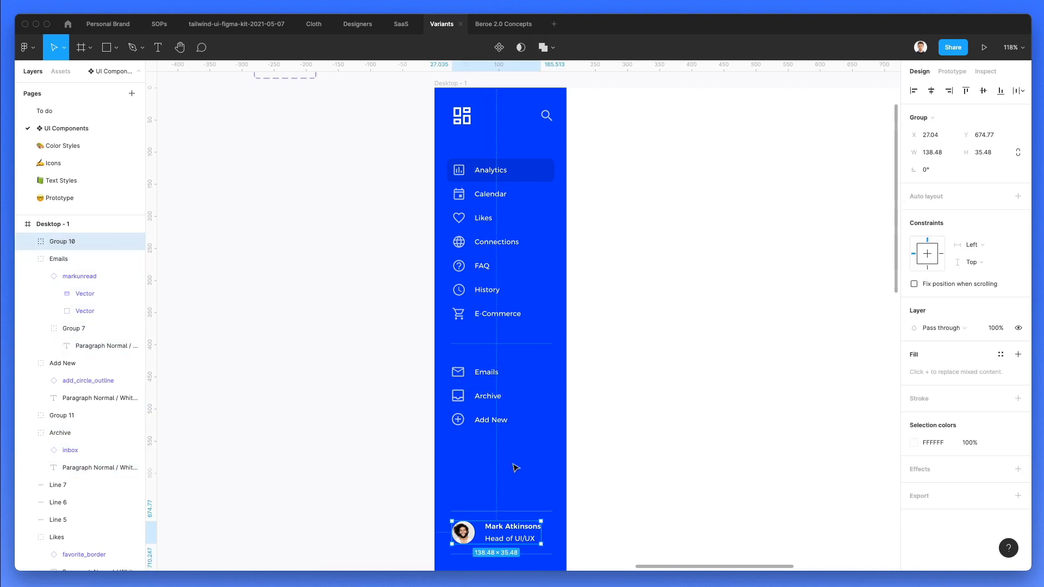
pyautogui.press('super+r')
pyautogui.write('a')
pyautogui.press('super+a')
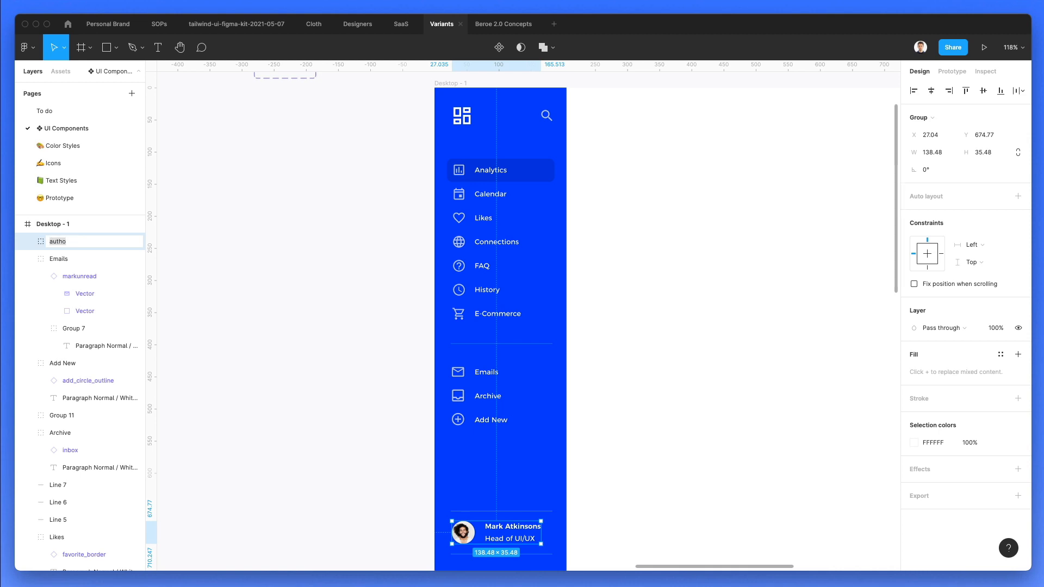
pyautogui.write('User')
pyautogui.press('Return')
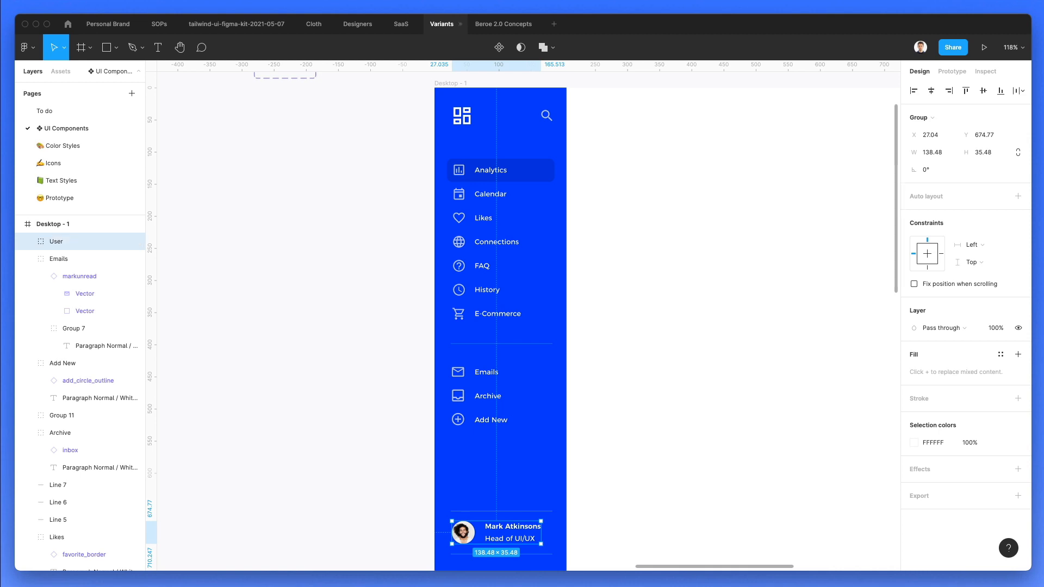
pyautogui.click(670, 461)
# Select the sidebar's three divider lines together and rename them all to "Line".
pyautogui.scroll(-3, 650, 455)
pyautogui.click(548, 423)
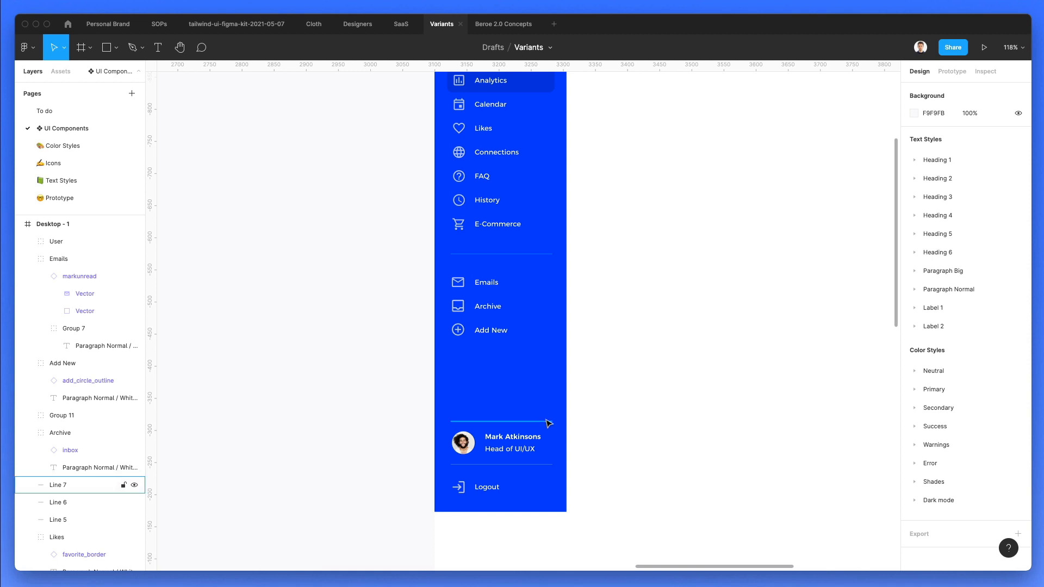
pyautogui.keyDown('shift'); pyautogui.click(550, 465); pyautogui.keyUp('shift')
pyautogui.hscroll(-1, 548, 463)
pyautogui.keyDown('shift'); pyautogui.click(541, 254); pyautogui.keyUp('shift')
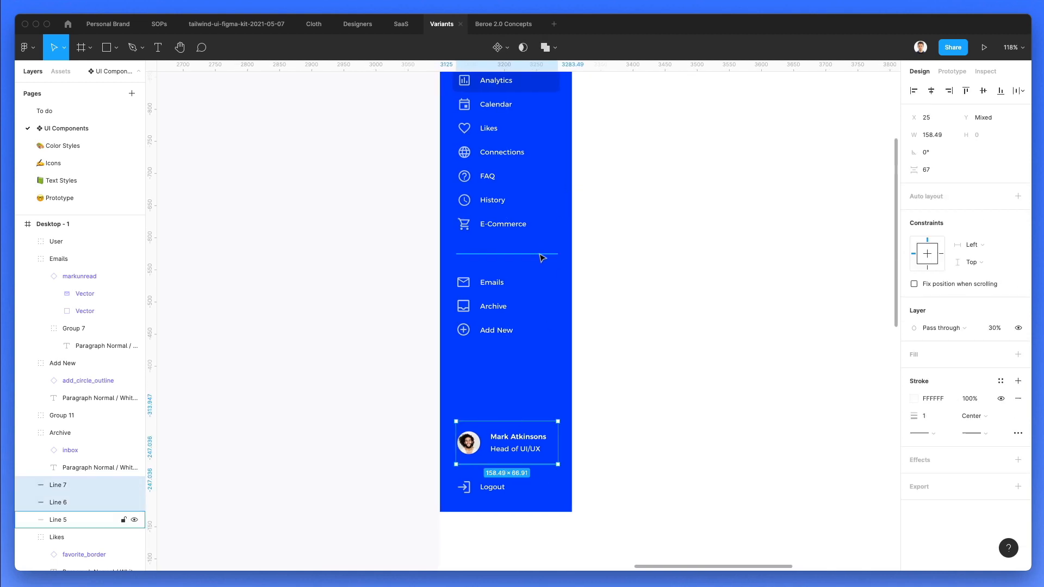
pyautogui.press('super+r')
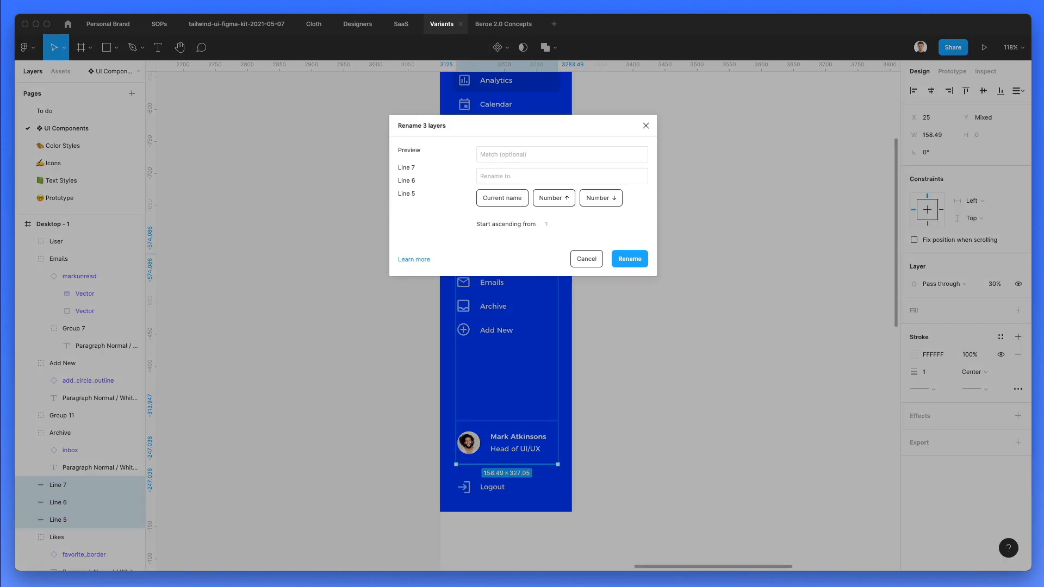
pyautogui.write('Line')
pyautogui.press('Return')
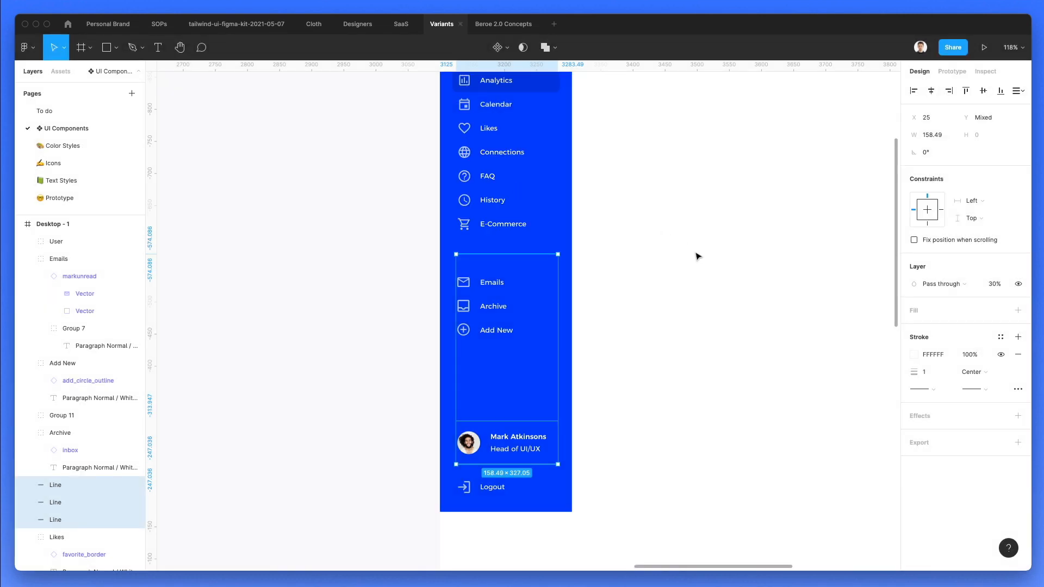
pyautogui.click(666, 308)
# Select all the sidebar's elements and collapse the Emails and Add New groups in the layer list.
pyautogui.scroll(-3, 664, 307)
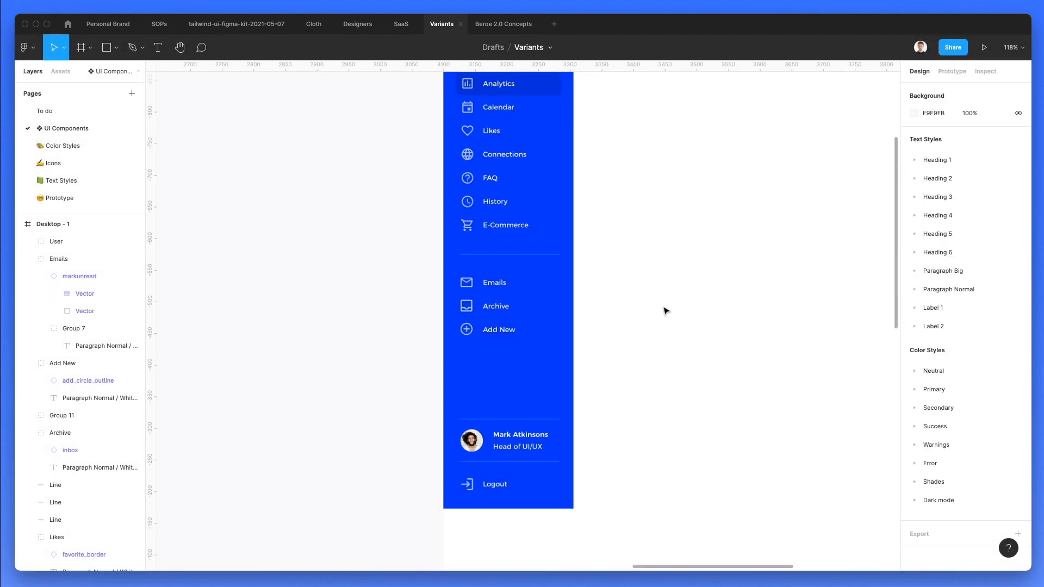
pyautogui.scroll(2, 663, 307)
pyautogui.moveTo(640, 145); pyautogui.dragTo(479, 543)
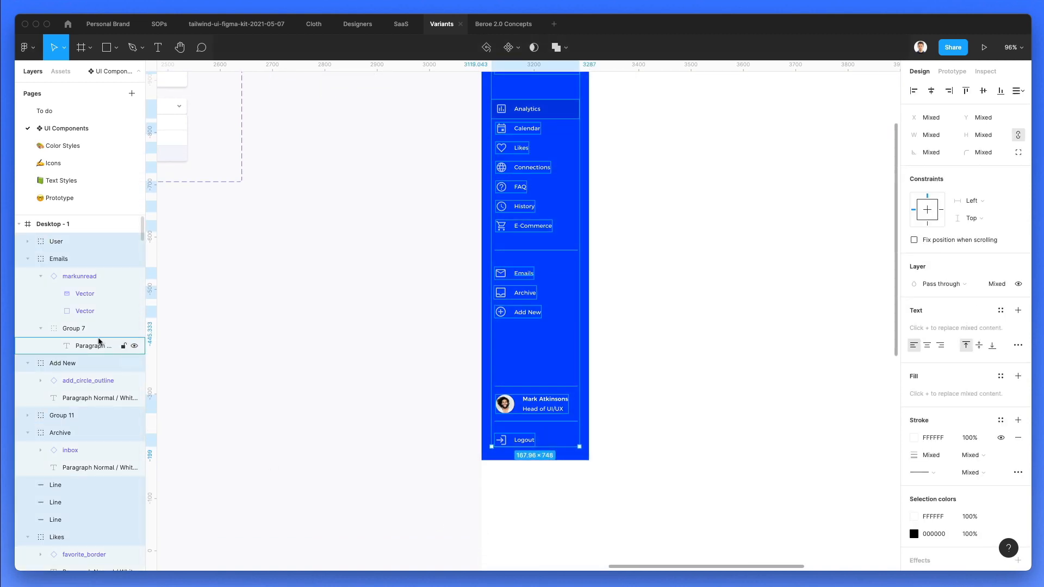
pyautogui.click(28, 259)
pyautogui.click(29, 276)
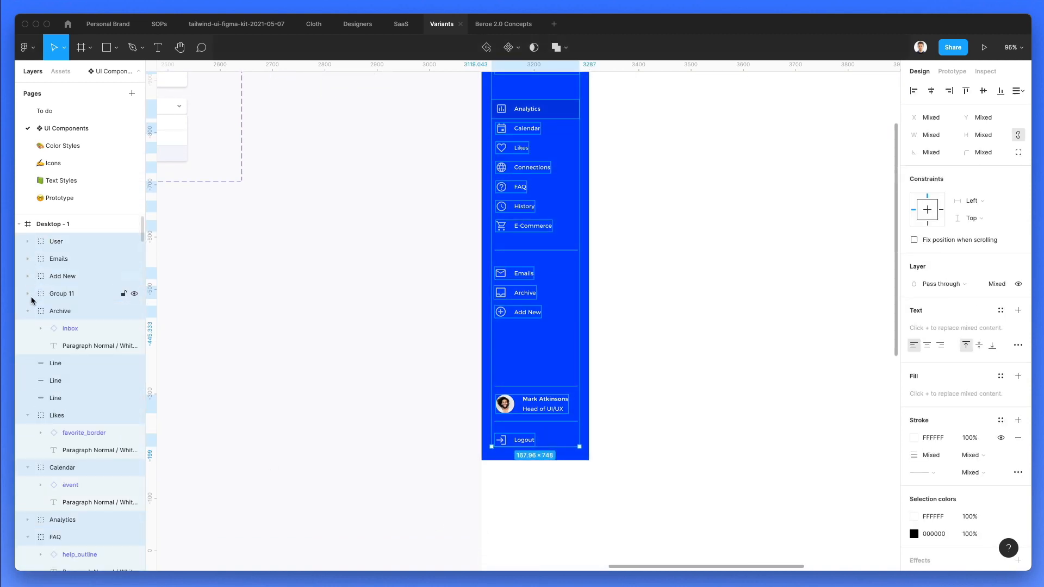
# Expand the unnamed group containing the Logout item and rename it to "Logout".
pyautogui.click(29, 294)
pyautogui.click(72, 299)
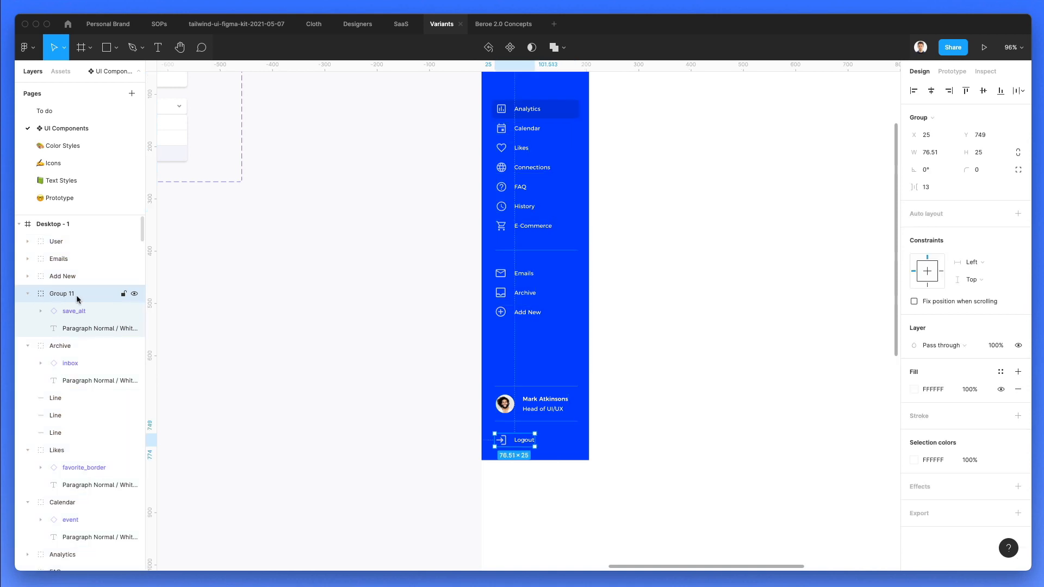
pyautogui.doubleClick(76, 299)
pyautogui.write('L')
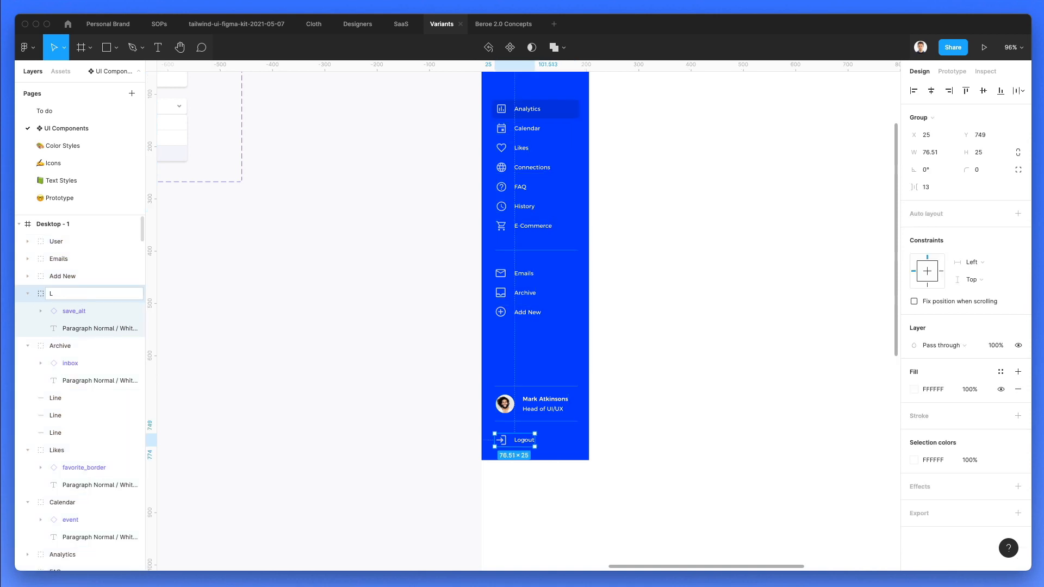
pyautogui.write('ogout')
pyautogui.press('Return')
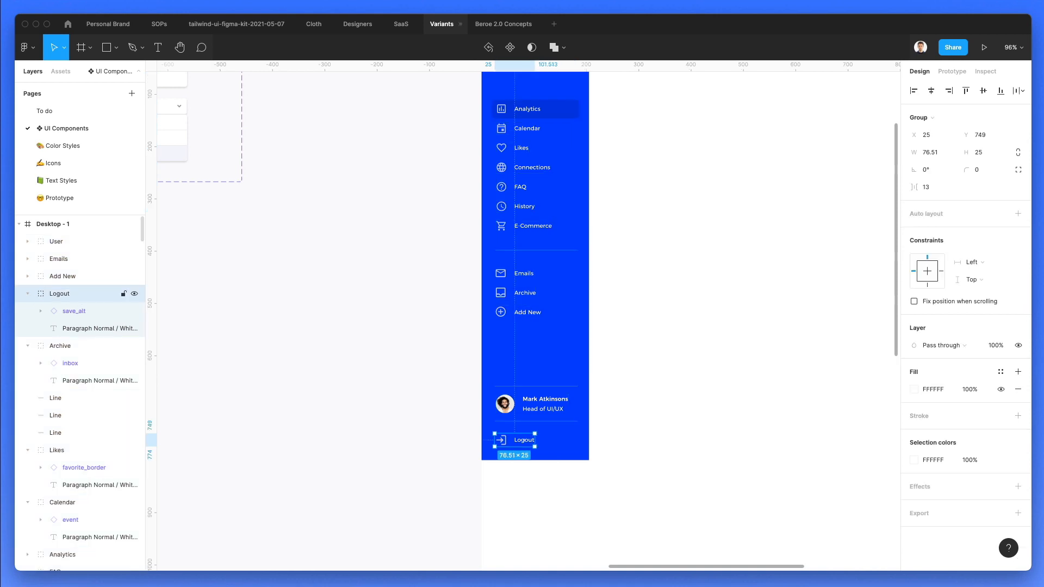
pyautogui.click(410, 277)
# Rename the sidebar's locked blue rectangle layer to "Background".
pyautogui.scroll(2, 410, 278)
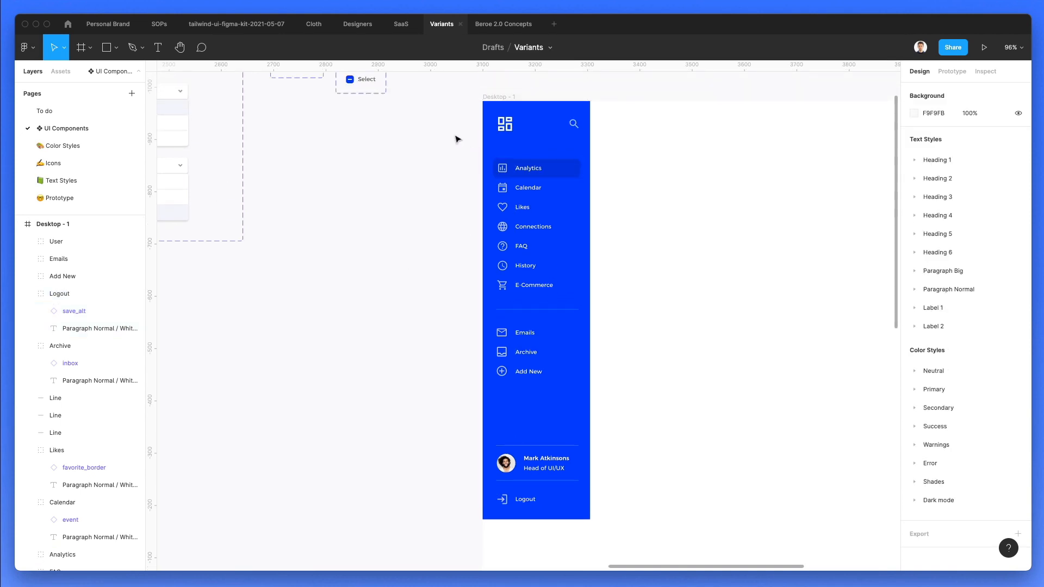
pyautogui.moveTo(469, 139); pyautogui.dragTo(624, 531)
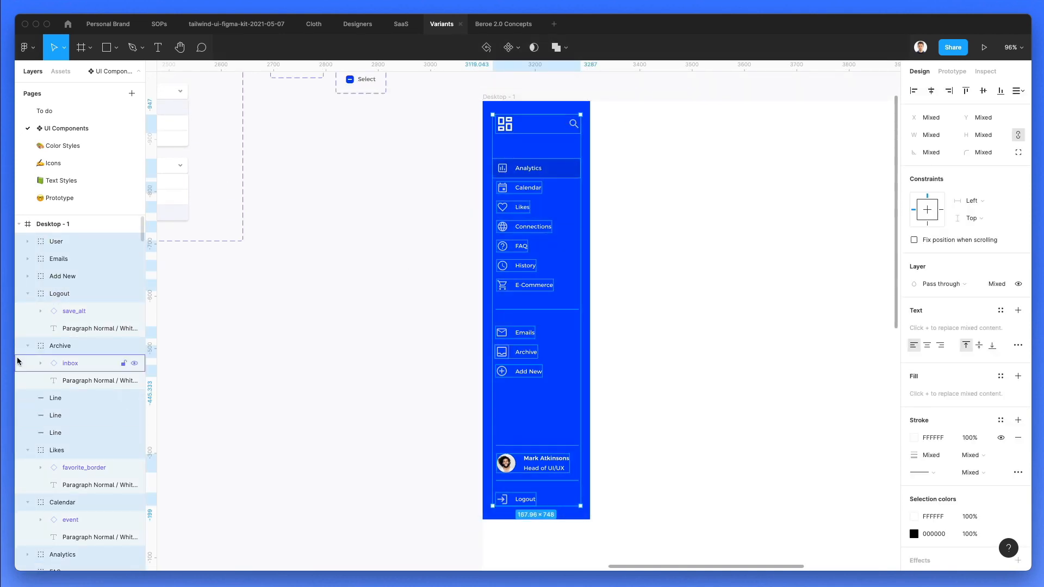
pyautogui.scroll(-3, 50, 360)
pyautogui.scroll(-5, 50, 360)
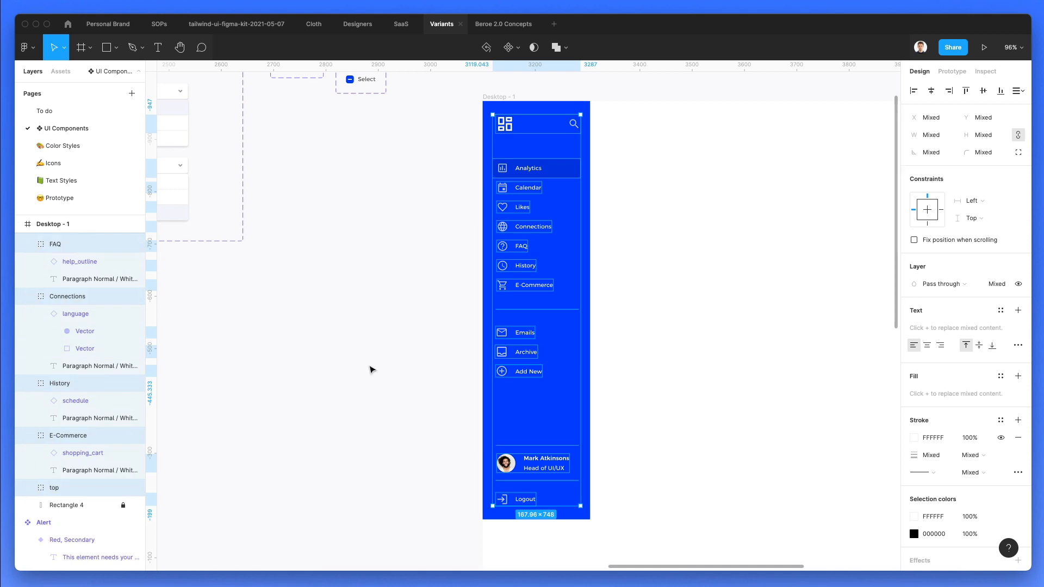
pyautogui.doubleClick(65, 505)
pyautogui.write('Backgrounf')
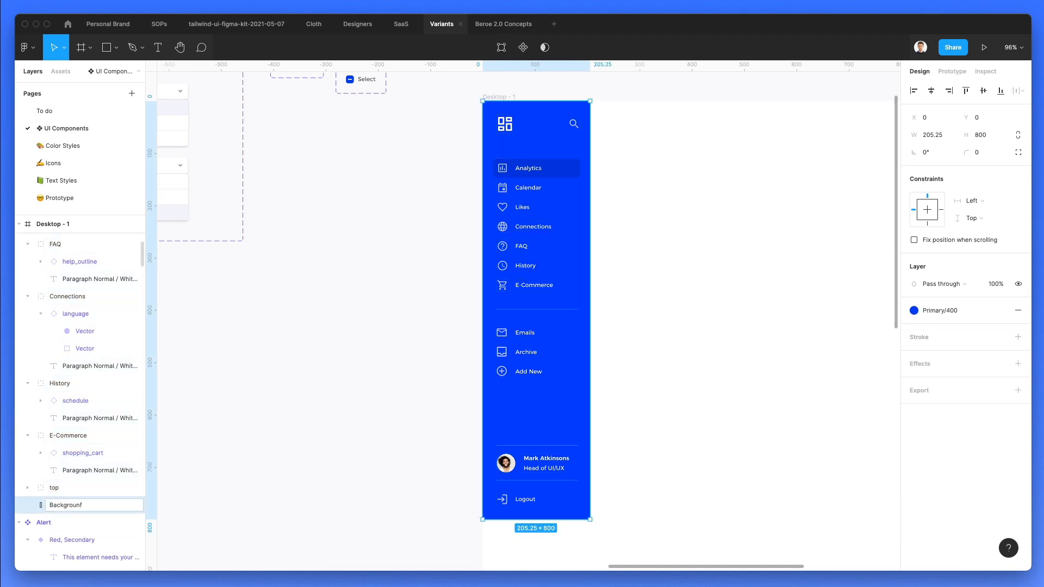
pyautogui.press('Return')
pyautogui.doubleClick(86, 508)
pyautogui.write('Background')
pyautogui.press('Return')
pyautogui.click(347, 394)
pyautogui.scroll(-2, 382, 380)
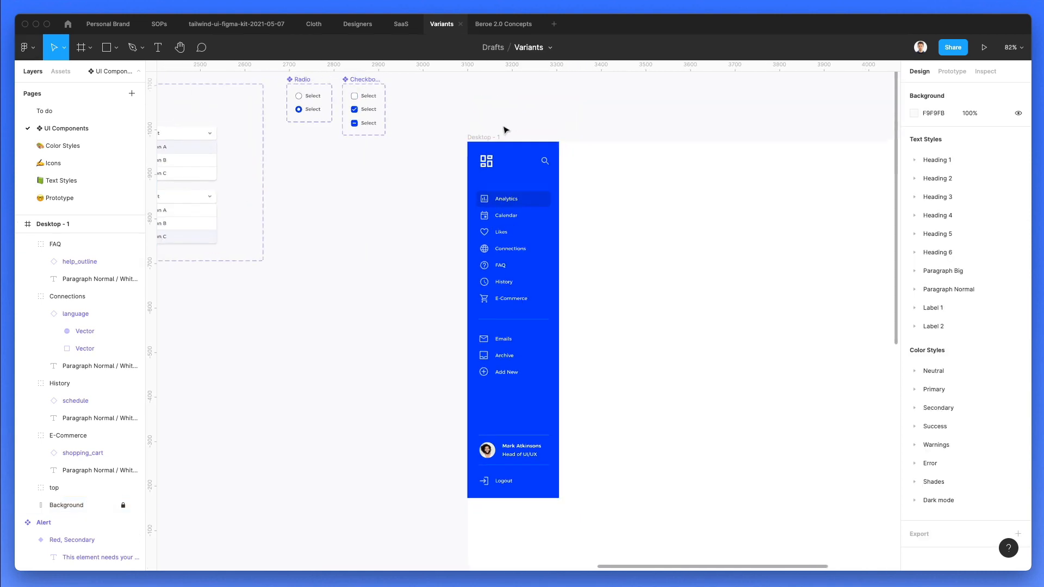
pyautogui.click(478, 139)
pyautogui.scroll(-2, 615, 260)
pyautogui.moveTo(712, 508); pyautogui.dragTo(686, 411)
pyautogui.click(660, 462)
pyautogui.scroll(3, 658, 463)
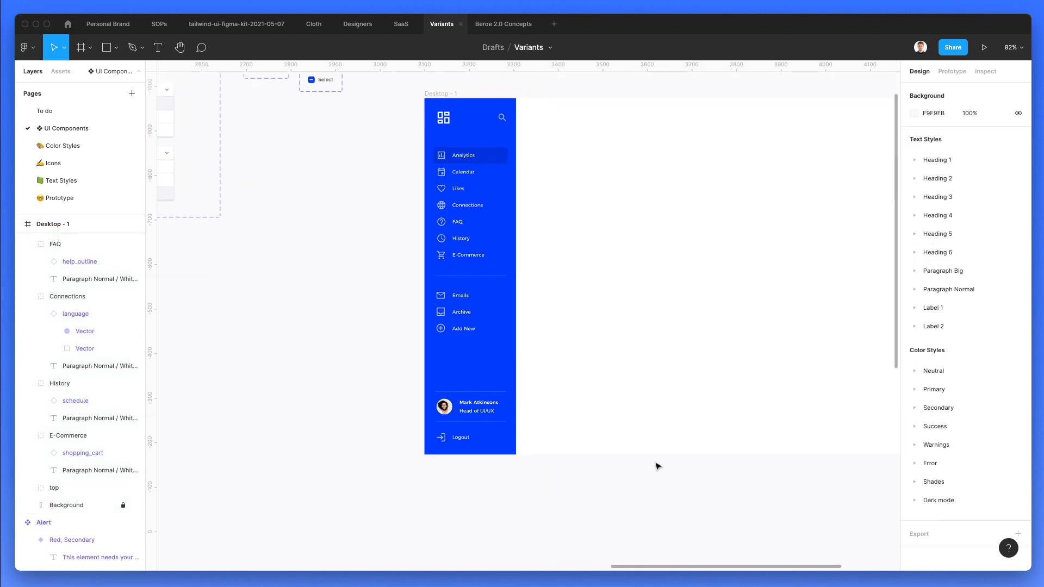
# Try to select the locked Background layer together with all the other sidebar elements.
pyautogui.rightClick(446, 177)
pyautogui.moveTo(497, 177)
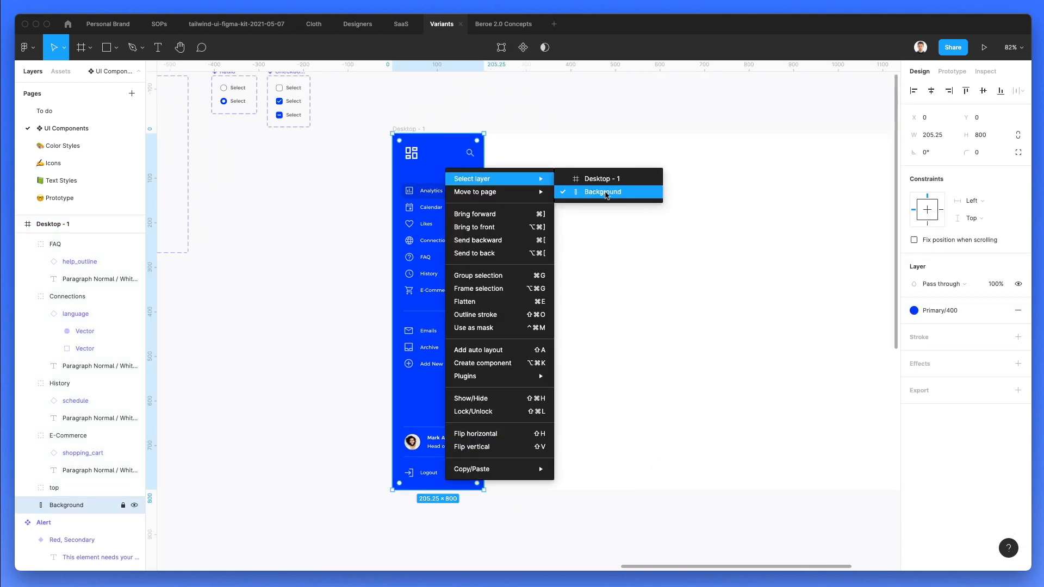
pyautogui.click(605, 193)
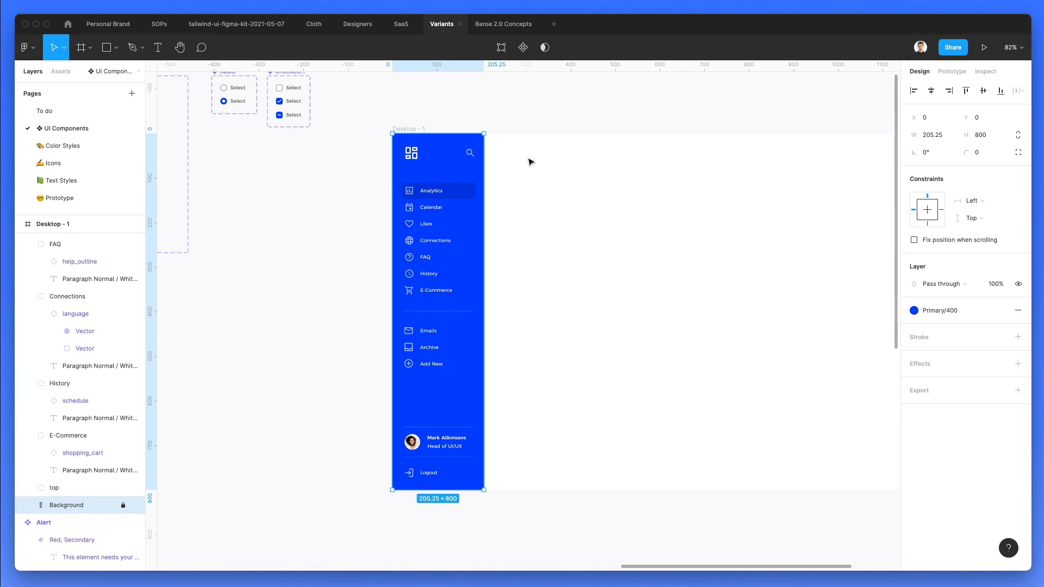
pyautogui.moveTo(531, 138); pyautogui.dragTo(350, 526)
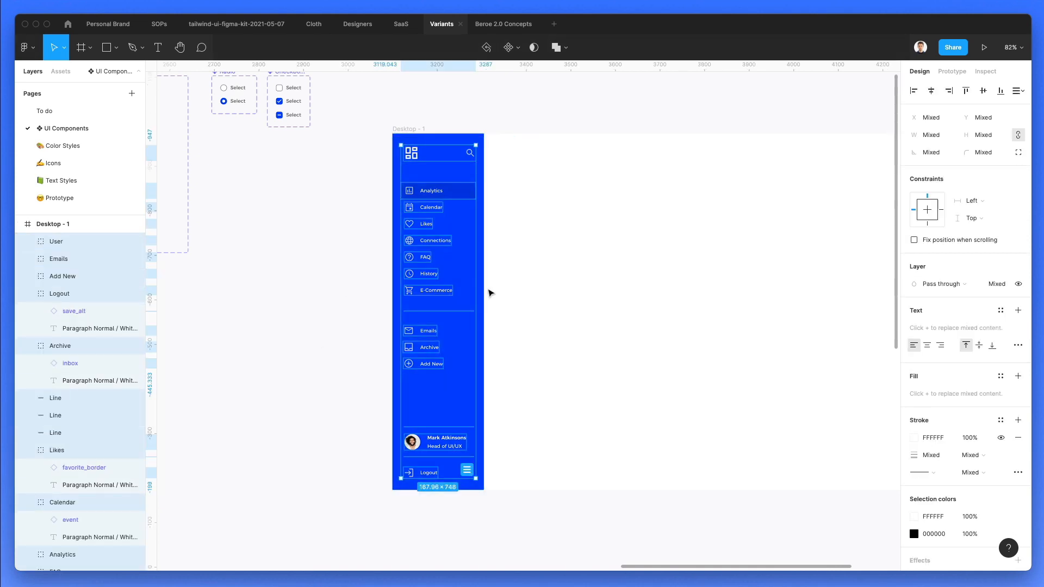
pyautogui.click(489, 324)
# Unlock the sidebar's Background layer and group it together with all the other sidebar elements.
pyautogui.rightClick(484, 255)
pyautogui.moveTo(536, 260)
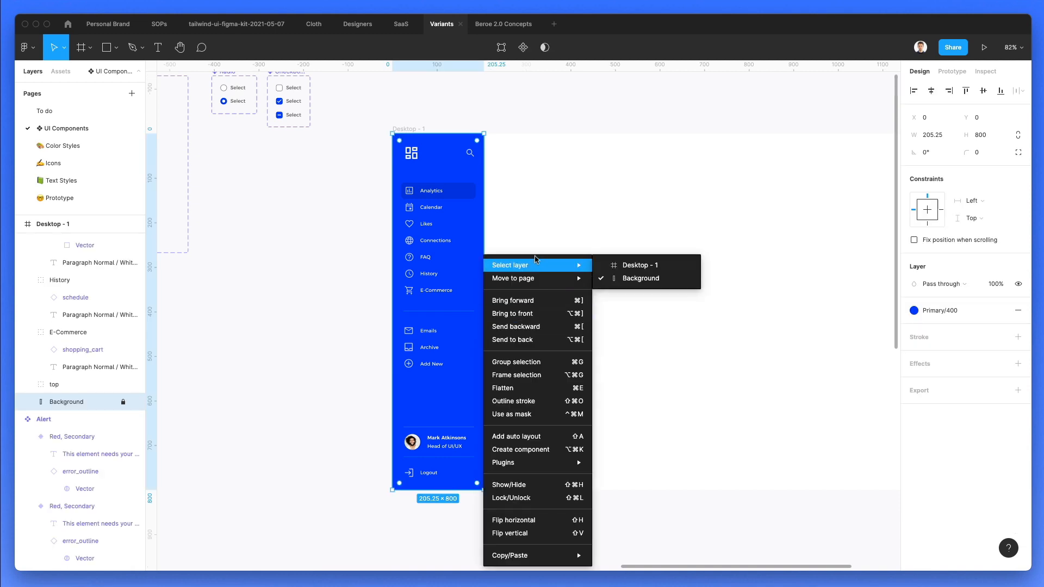
pyautogui.click(626, 280)
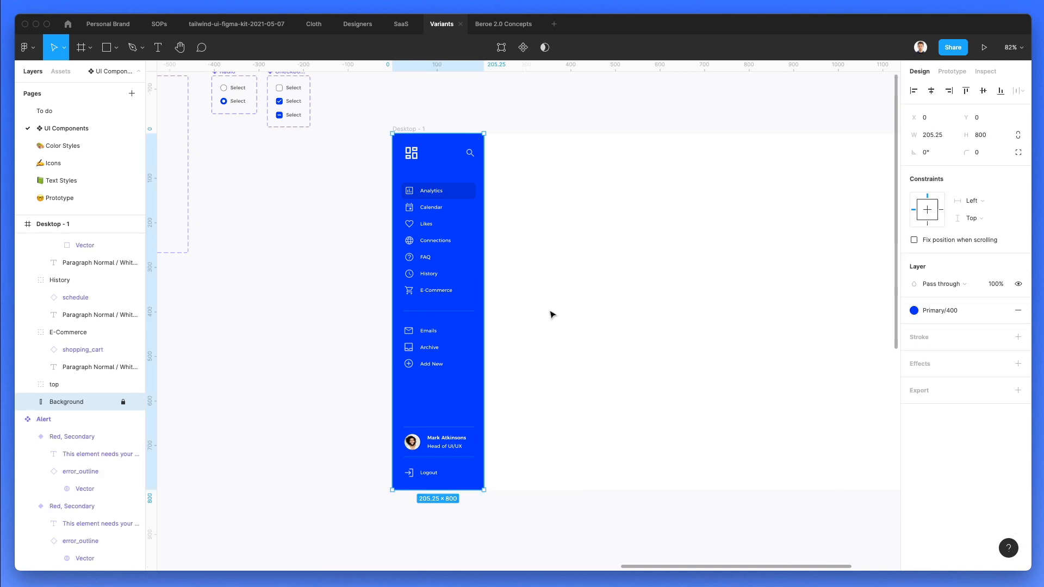
pyautogui.click(123, 402)
pyautogui.moveTo(597, 489); pyautogui.dragTo(363, 141)
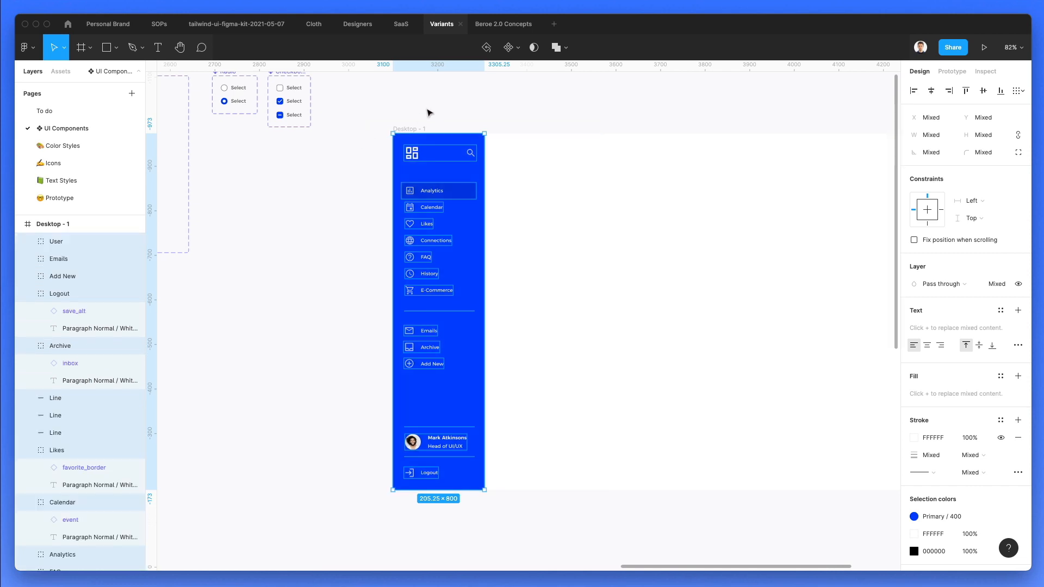
pyautogui.press('super+g')
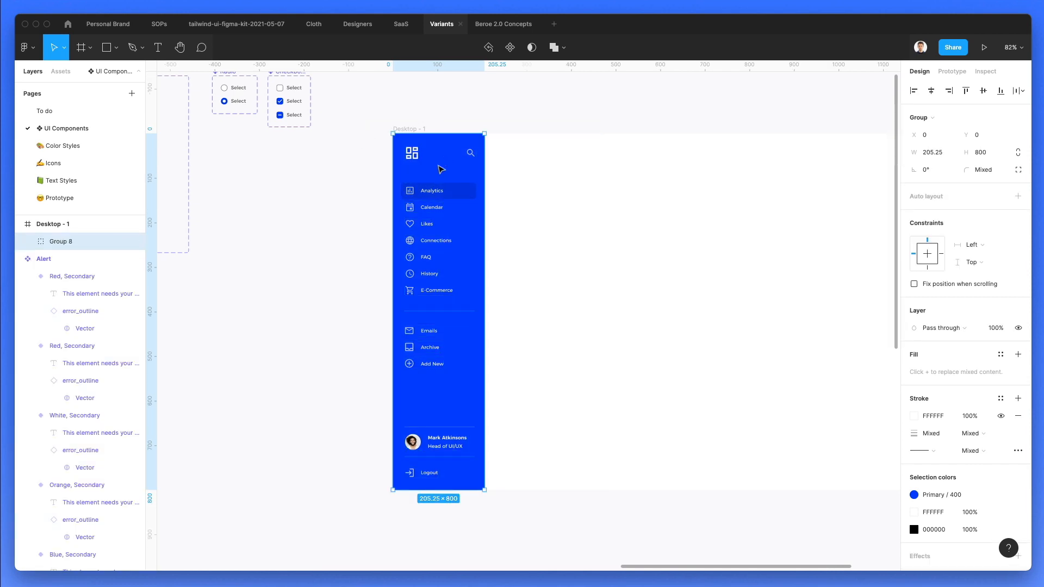
# Move the sidebar group out of the Desktop - 1 frame and delete the emptied frame.
pyautogui.moveTo(439, 168); pyautogui.dragTo(294, 257)
pyautogui.click(407, 130)
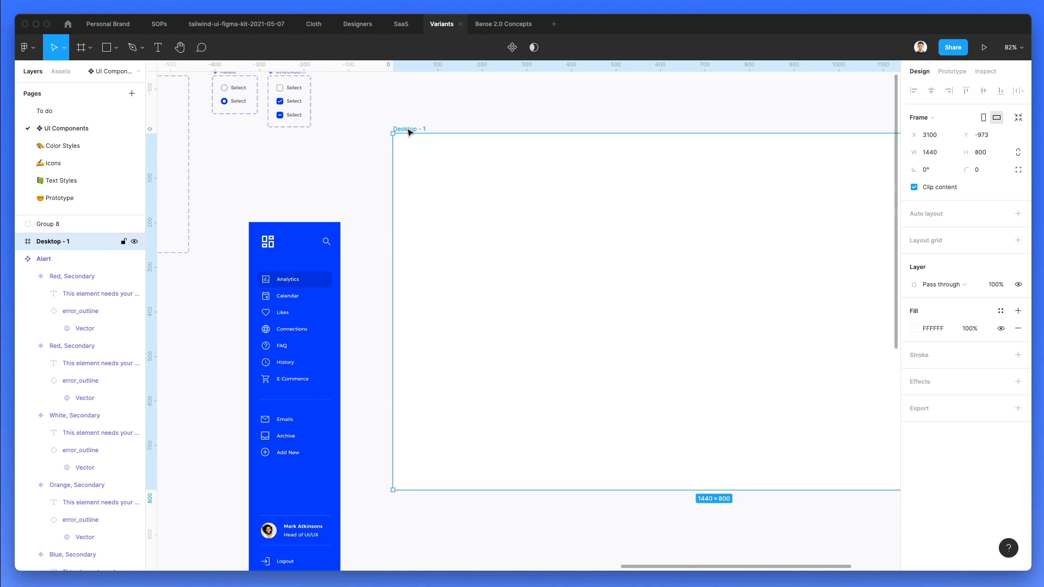
pyautogui.press('Delete')
# Rename the sidebar group to "Side Menu".
pyautogui.hscroll(-5, 408, 133)
pyautogui.scroll(-3, 408, 132)
pyautogui.scroll(1, 420, 154)
pyautogui.click(403, 239)
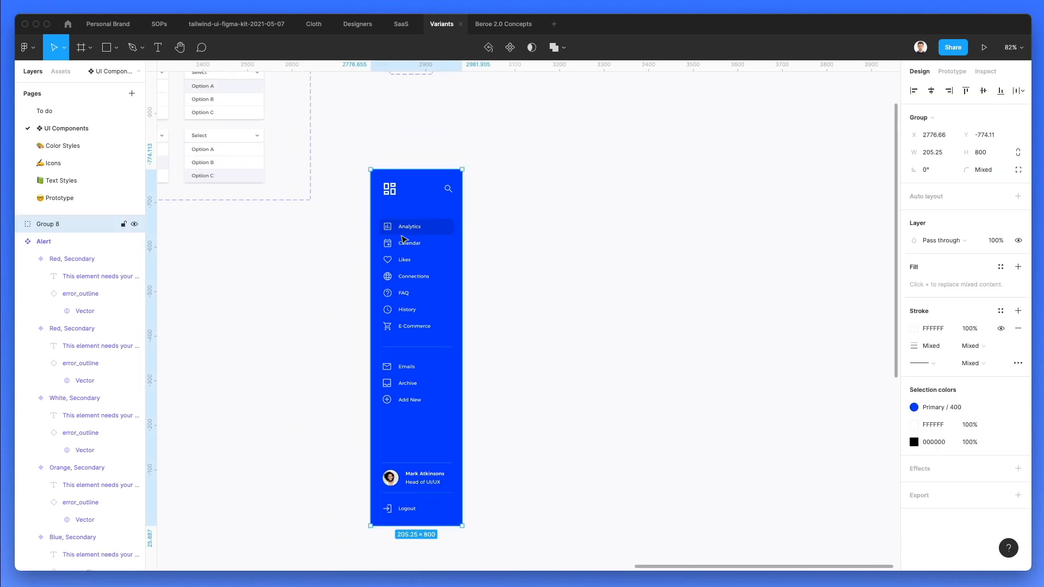
pyautogui.scroll(-1, 411, 235)
pyautogui.hotkey('ctrl', 'r')
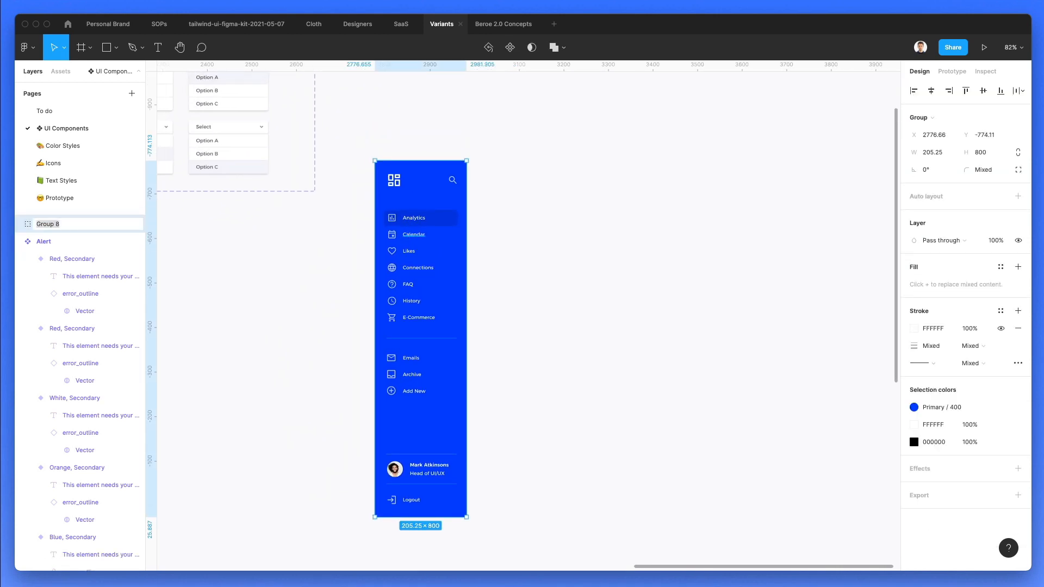
pyautogui.write('Side Menu')
pyautogui.press('Return')
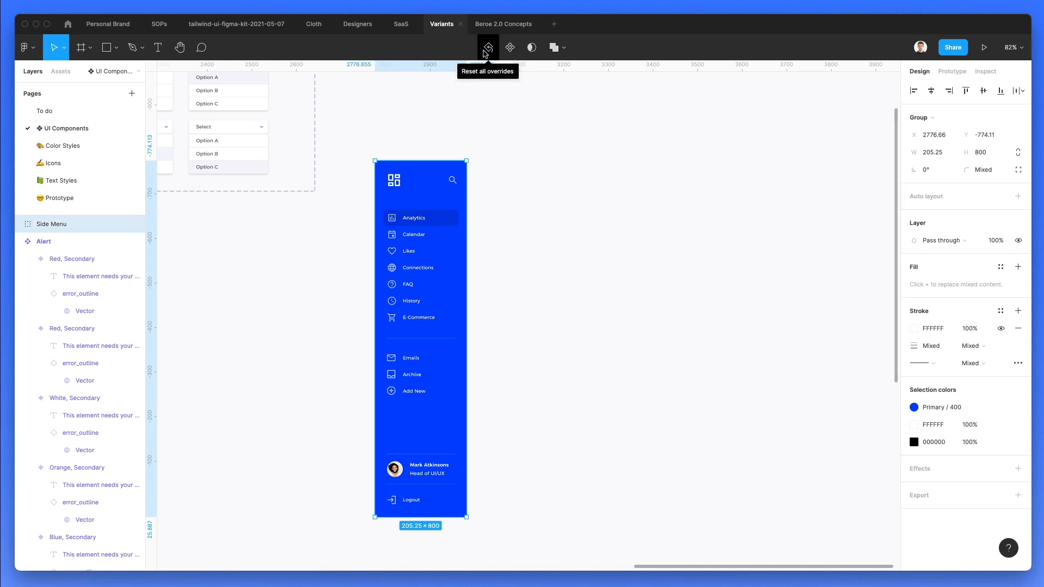
# Turn the Side Menu group into a component and add a second variant to it.
pyautogui.click(510, 47)
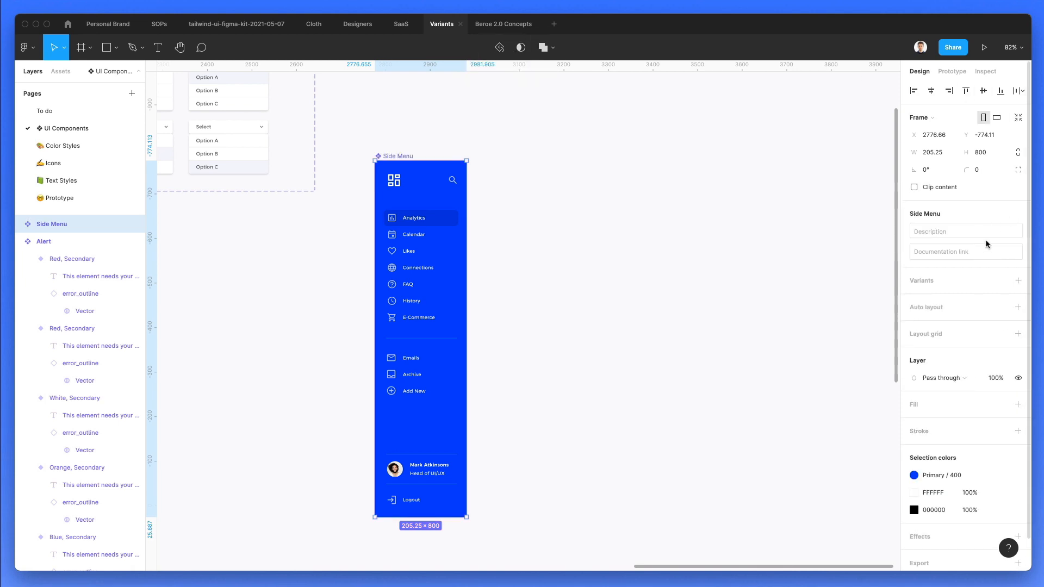
pyautogui.click(1018, 281)
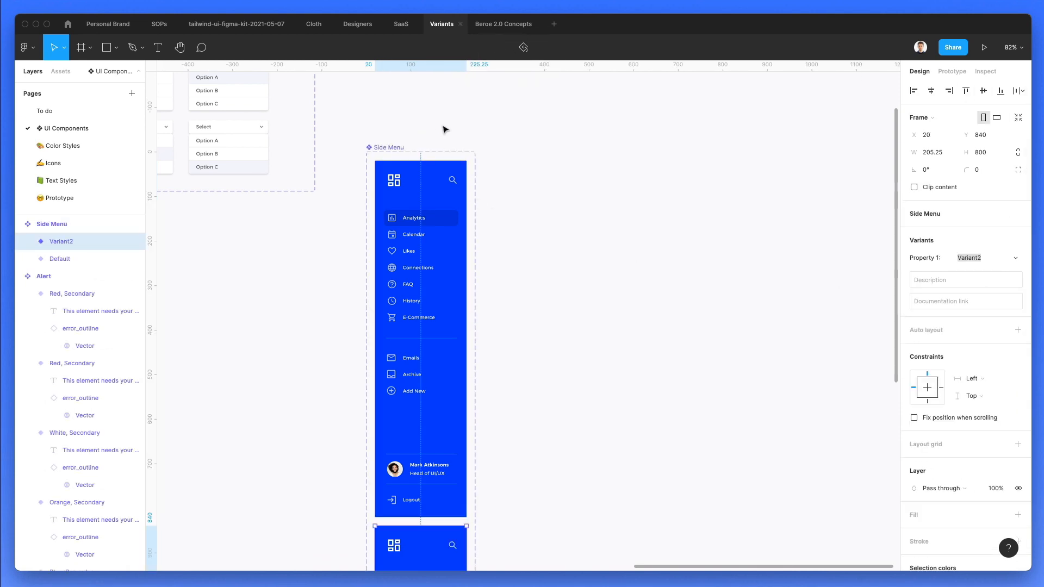
# Widen the Side Menu component set to about 1022 px and place Variant2 beside the Default variant.
pyautogui.scroll(-5, 451, 131)
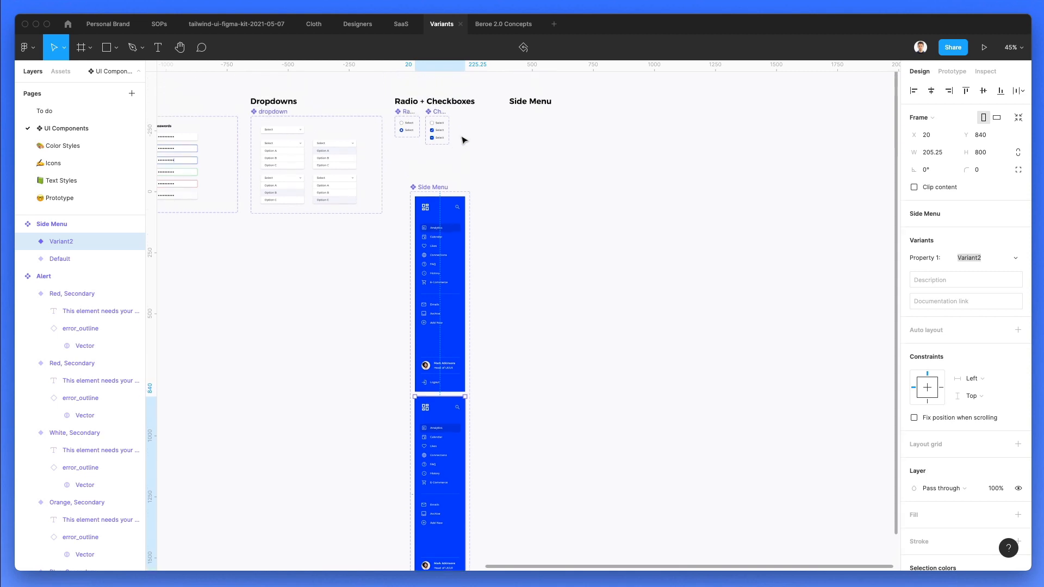
pyautogui.scroll(2, 464, 140)
pyautogui.click(424, 227)
pyautogui.scroll(-2, 426, 228)
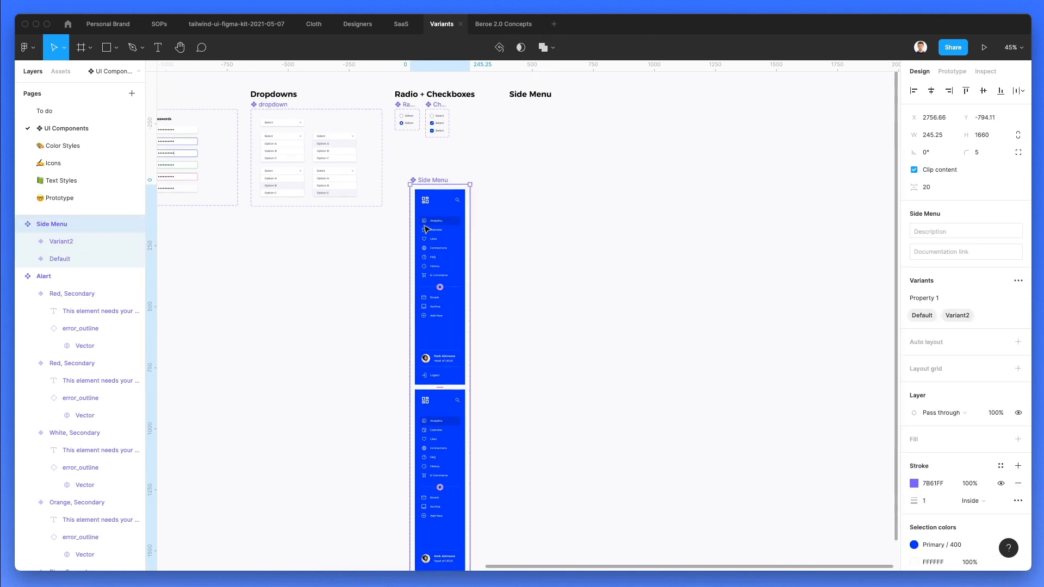
pyautogui.scroll(-2, 426, 228)
pyautogui.moveTo(469, 285); pyautogui.dragTo(660, 302)
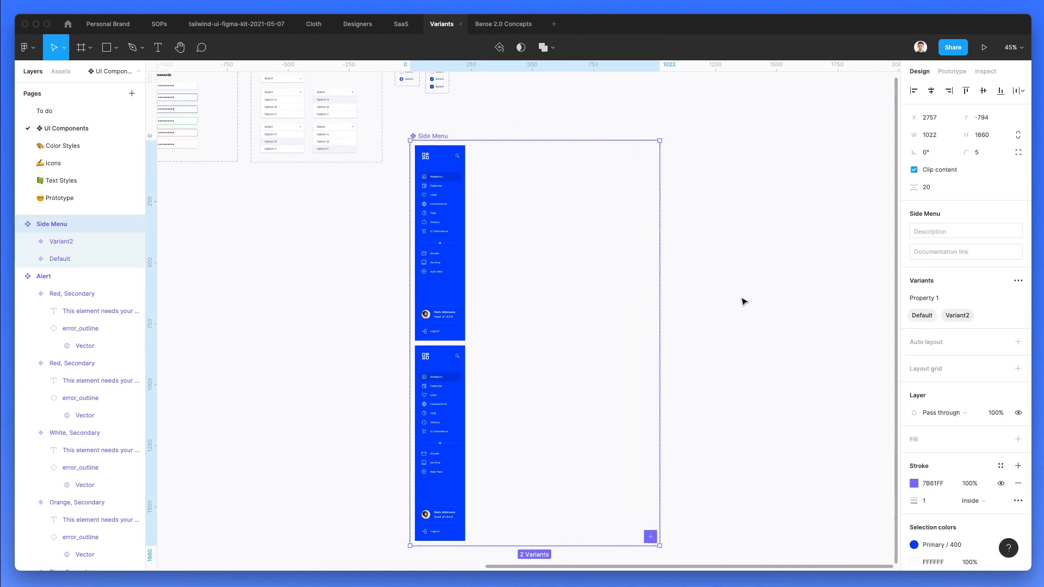
pyautogui.click(743, 302)
pyautogui.moveTo(452, 354); pyautogui.dragTo(509, 154)
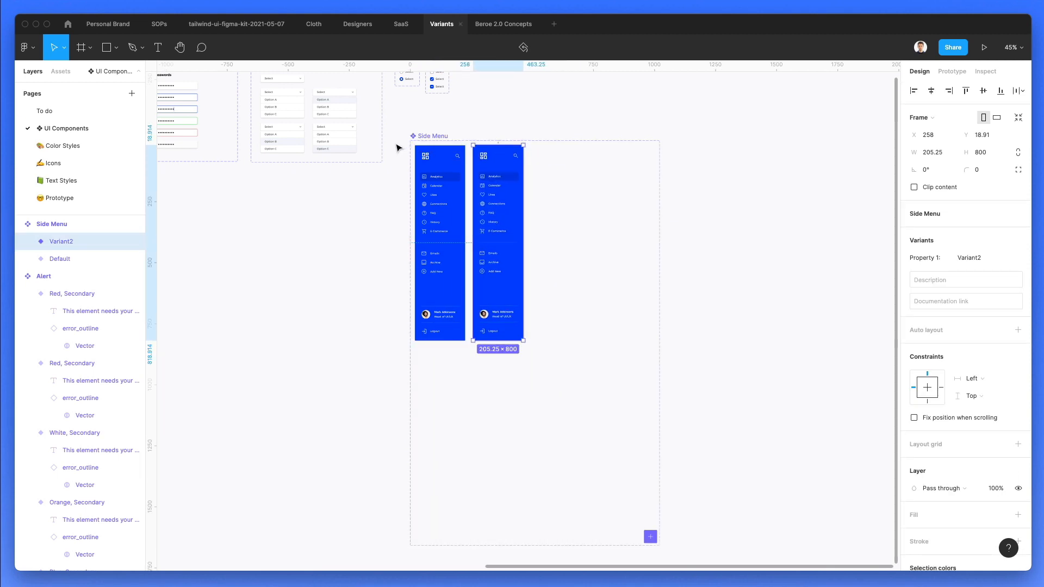
# Shift both Side Menu variants together about 20 px right and 14 px down within the component set.
pyautogui.moveTo(402, 139); pyautogui.dragTo(584, 356)
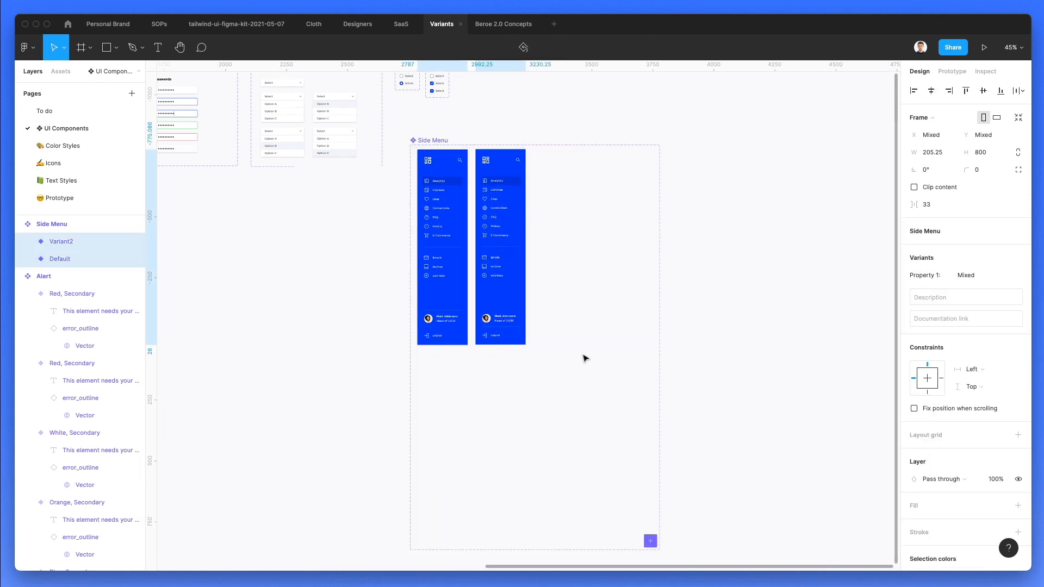
pyautogui.hotkey('shift', 'Right')
pyautogui.press('Down')
pyautogui.press('Down')
pyautogui.press('Down')
pyautogui.press('Down')
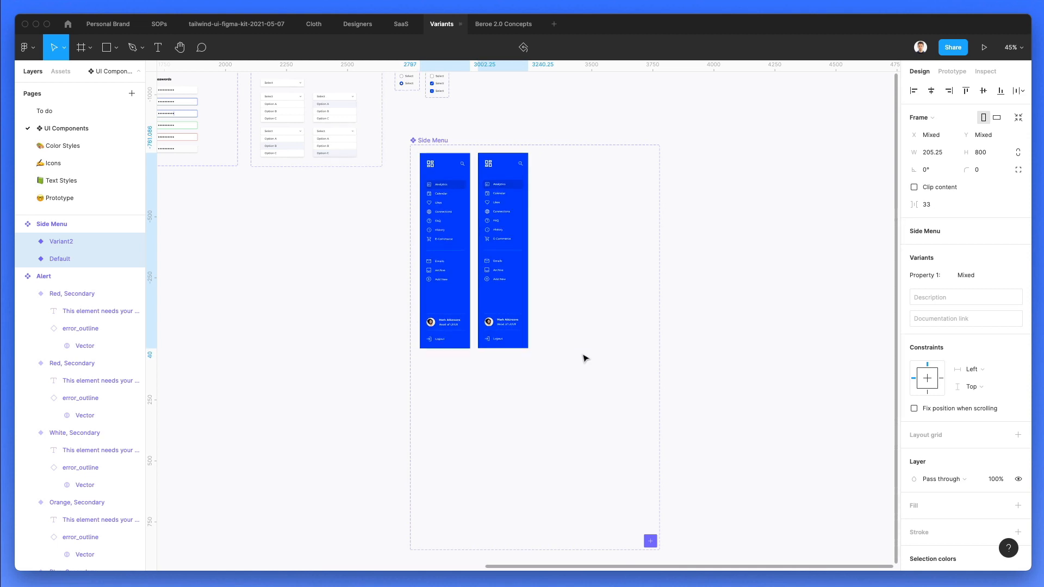
pyautogui.click(585, 357)
# Delete Variant2's menu labels from Analytics to Add New, along with the user's name and job title texts.
pyautogui.hscroll(-1, 524, 262)
pyautogui.scroll(5, 489, 217)
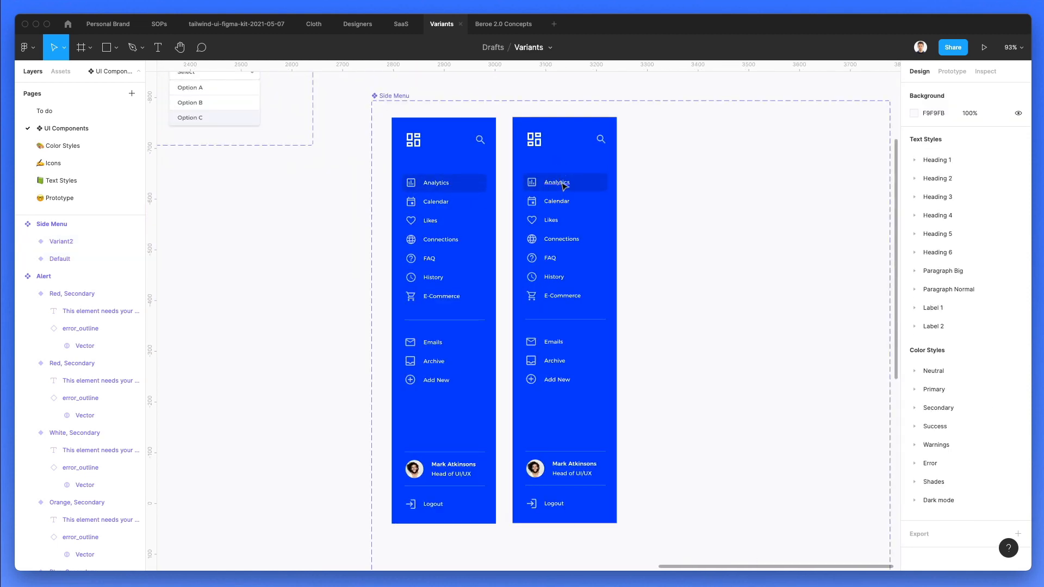
pyautogui.keyDown('super'); pyautogui.click(562, 184); pyautogui.keyUp('super')
pyautogui.keyDown('shift'); pyautogui.keyDown('super'); pyautogui.click(562, 202); pyautogui.keyUp('super'); pyautogui.keyUp('shift')
pyautogui.moveTo(651, 220); pyautogui.dragTo(554, 315)
pyautogui.moveTo(640, 336); pyautogui.dragTo(553, 411)
pyautogui.moveTo(640, 465); pyautogui.dragTo(564, 484)
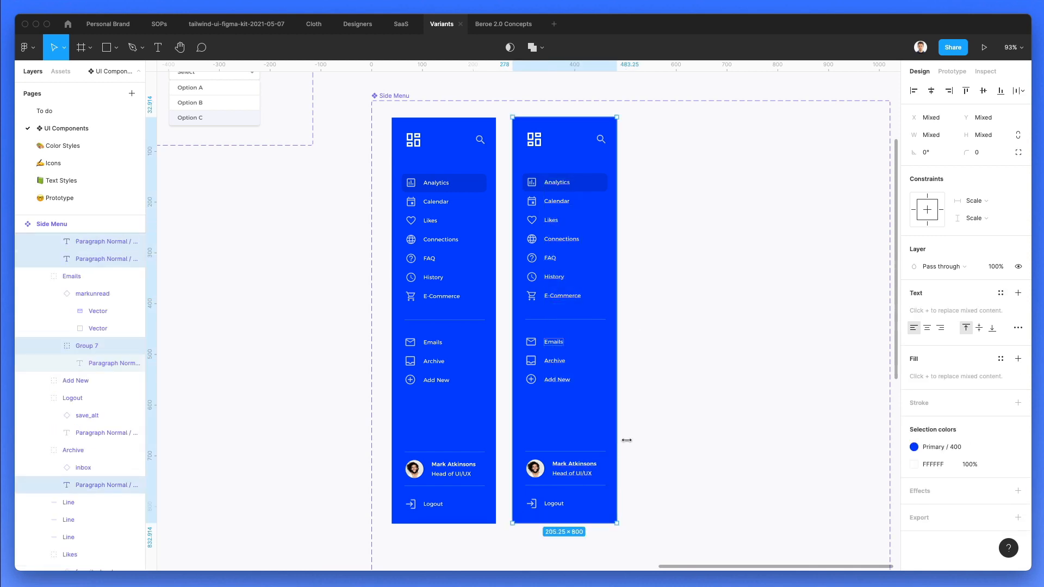
pyautogui.press('Delete')
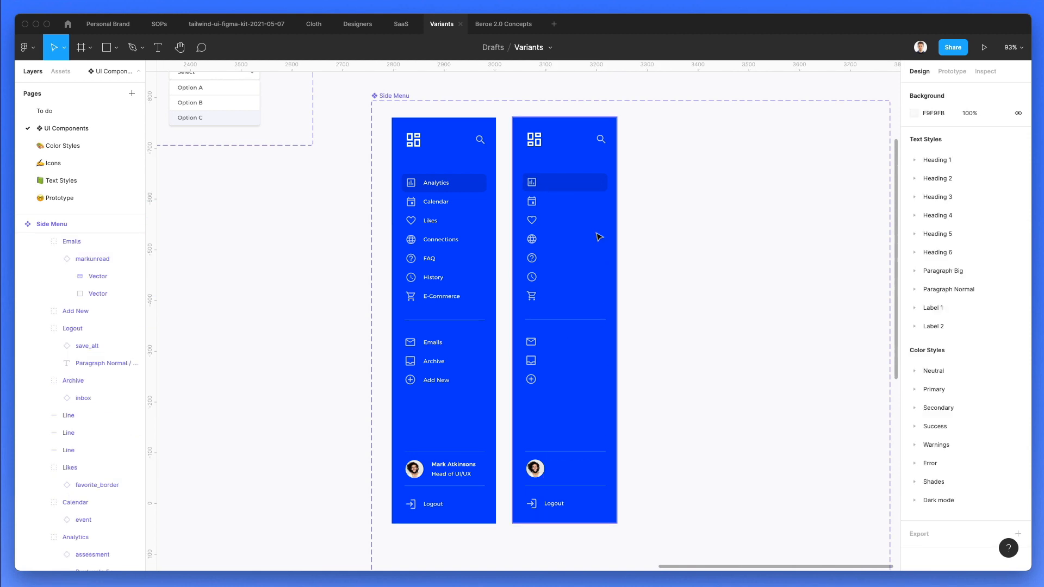
# Shorten the three divider lines in Variant2 together to about 21 px wide.
pyautogui.click(583, 320)
pyautogui.keyDown('shift'); pyautogui.click(567, 452); pyautogui.keyUp('shift')
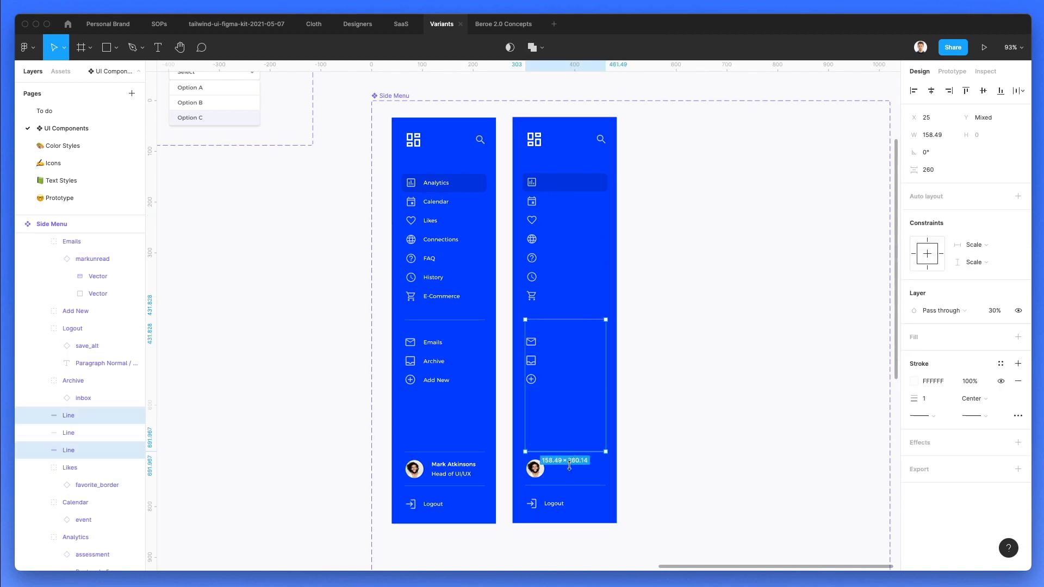
pyautogui.keyDown('shift'); pyautogui.click(595, 485); pyautogui.keyUp('shift')
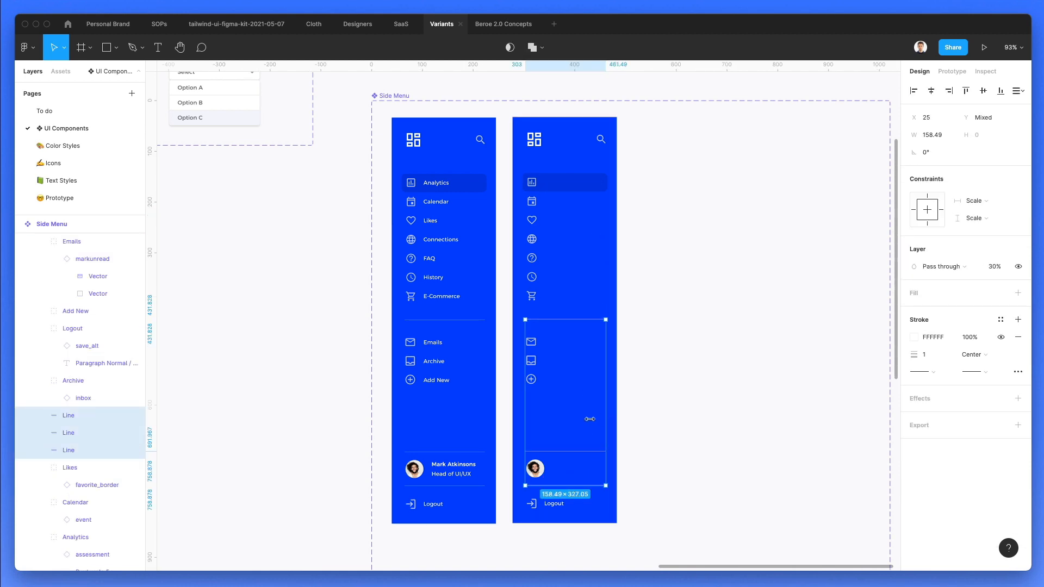
pyautogui.moveTo(606, 420); pyautogui.dragTo(545, 421)
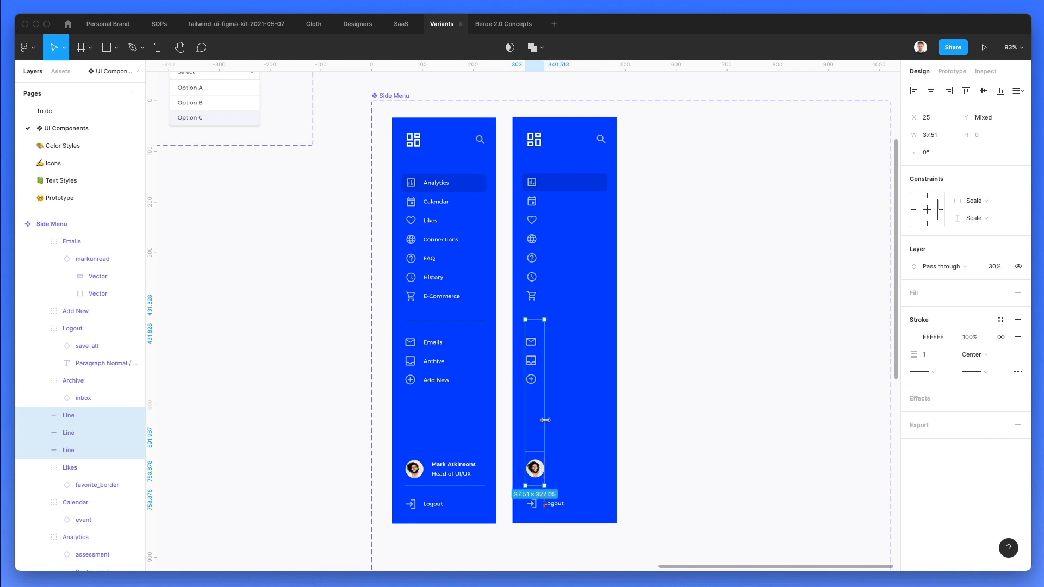
pyautogui.moveTo(542, 419); pyautogui.dragTo(535, 419)
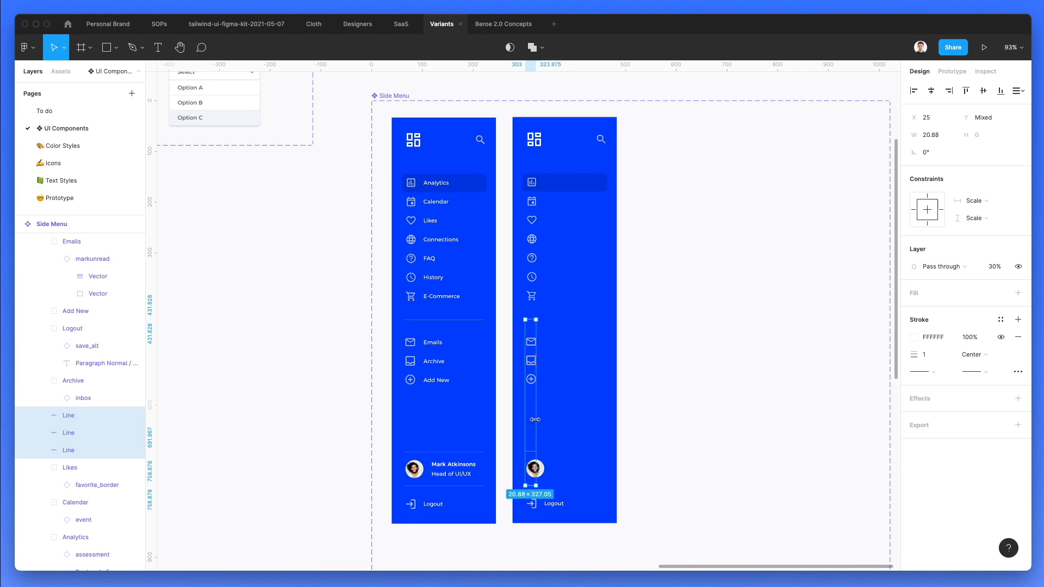
pyautogui.click(581, 417)
# Shrink the user's avatar in Variant2 to about 29 × 29 px, centred over the short divider lines.
pyautogui.keyDown('super'); pyautogui.click(537, 468); pyautogui.keyUp('super')
pyautogui.moveTo(537, 468); pyautogui.dragTo(551, 469)
pyautogui.scroll(5, 540, 473)
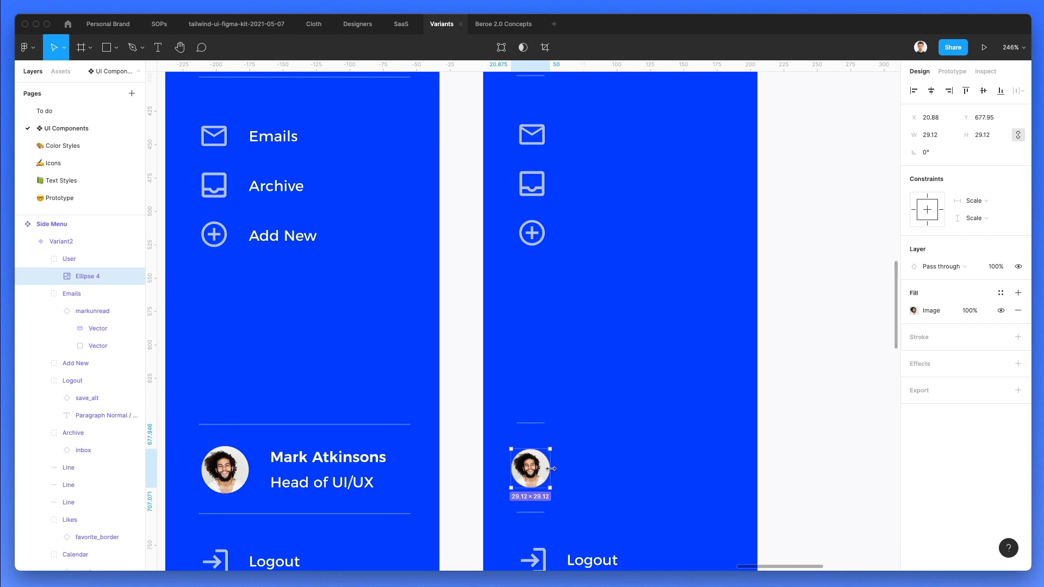
# Delete the Logout label in Variant2 and nudge the logout icon left to X 20.
pyautogui.scroll(-3, 551, 469)
pyautogui.keyDown('super'); pyautogui.click(564, 525); pyautogui.keyUp('super')
pyautogui.press('Delete')
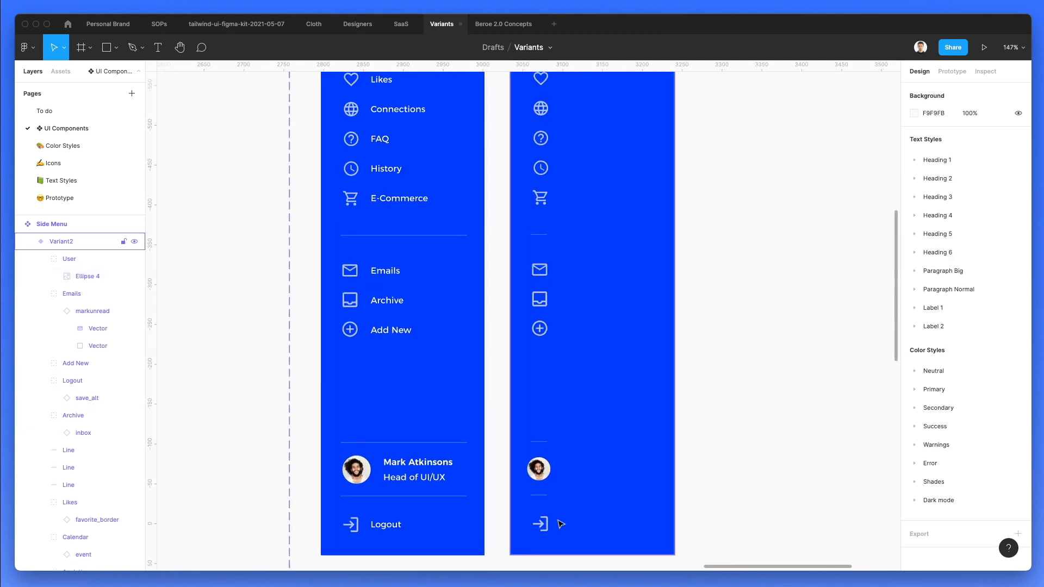
pyautogui.click(544, 525)
pyautogui.press('Left')
pyautogui.press('Left')
pyautogui.press('Left')
pyautogui.press('Left')
pyautogui.press('Left')
pyautogui.press('Left')
pyautogui.press('Left')
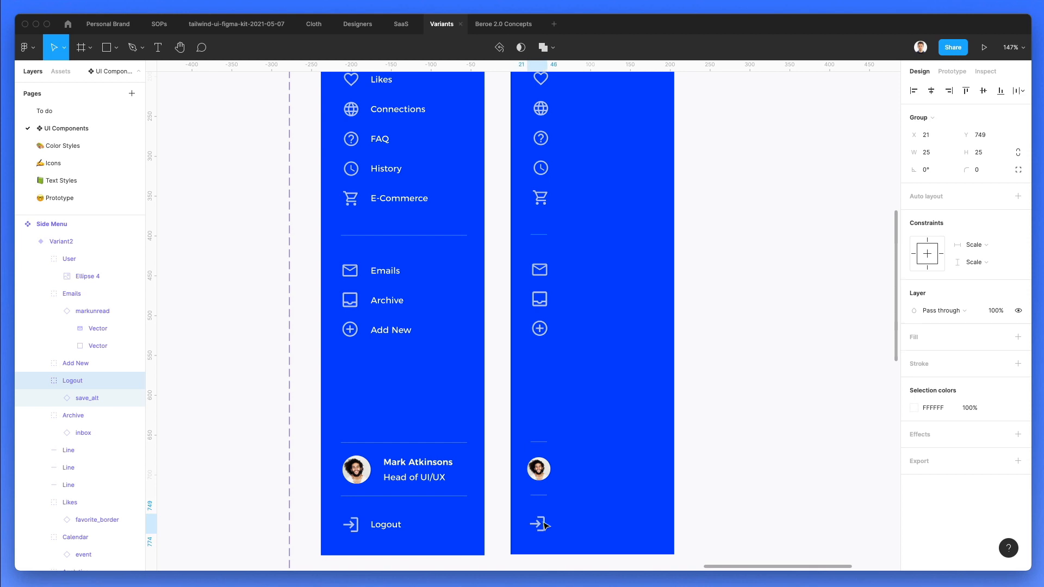
pyautogui.press('Left')
# Narrow the highlight rectangle behind Variant2's Analytics icon to about 37 px wide.
pyautogui.scroll(6, 613, 366)
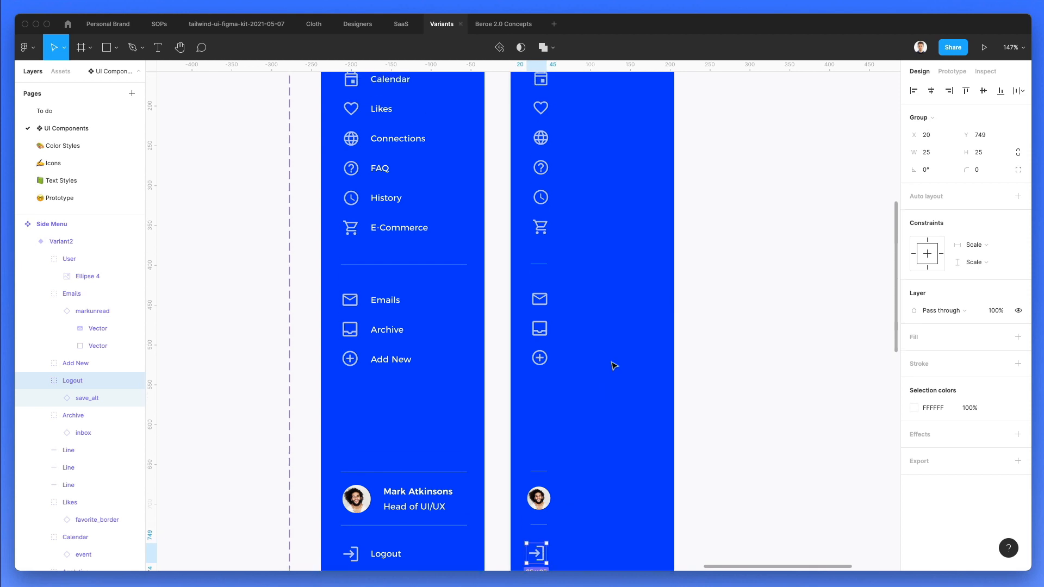
pyautogui.click(638, 267)
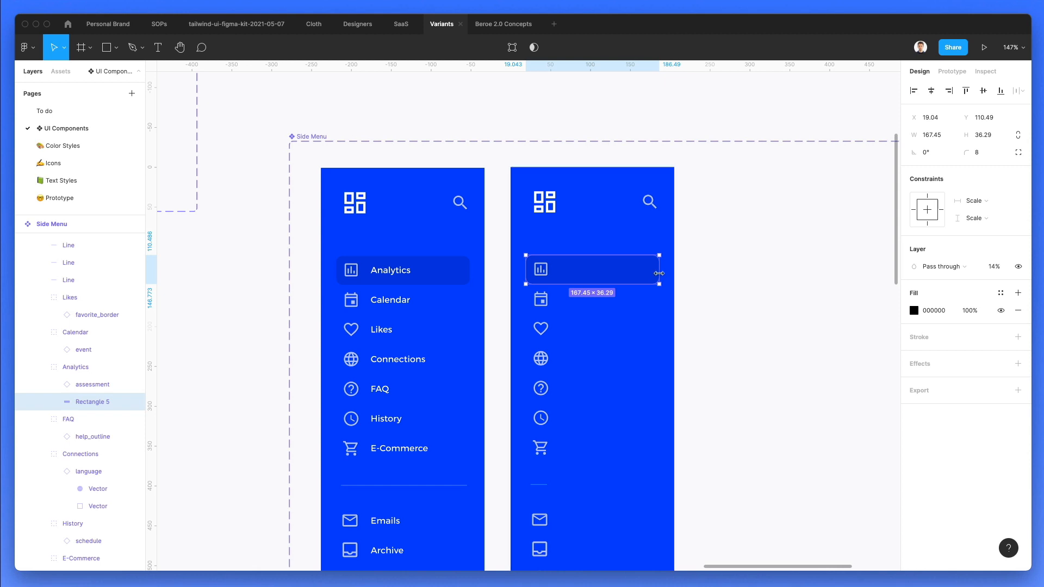
pyautogui.moveTo(659, 272); pyautogui.dragTo(555, 272)
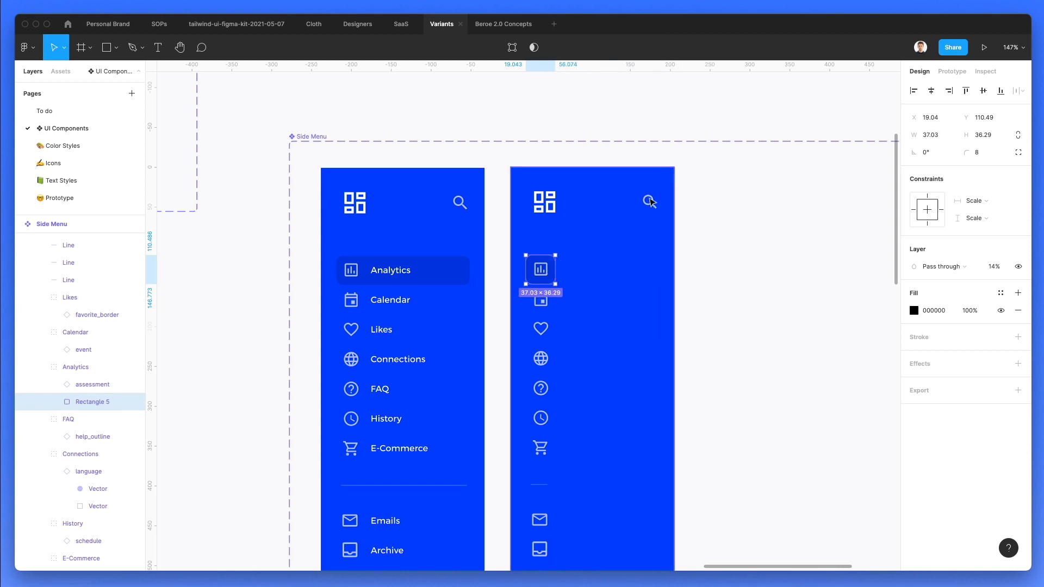
# Move Variant2's search icon down into the icon column, just above the divider over the avatar.
pyautogui.click(649, 205)
pyautogui.moveTo(652, 207); pyautogui.dragTo(543, 435)
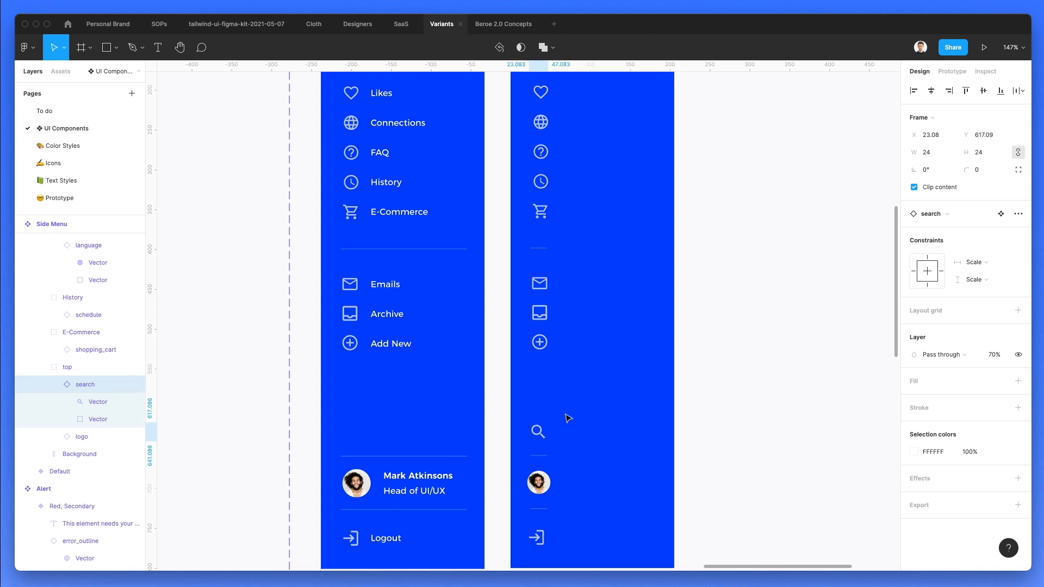
# Narrow Variant2's blue background to 74 px wide, keeping its full height.
pyautogui.click(568, 418)
pyautogui.hotkey('shift', '2')
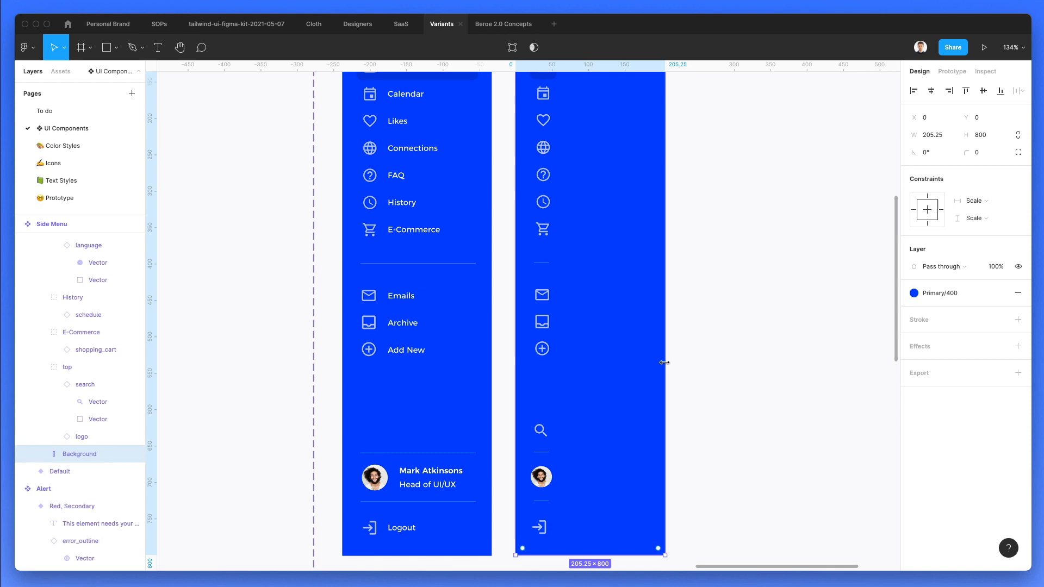
pyautogui.moveTo(664, 362); pyautogui.dragTo(559, 362)
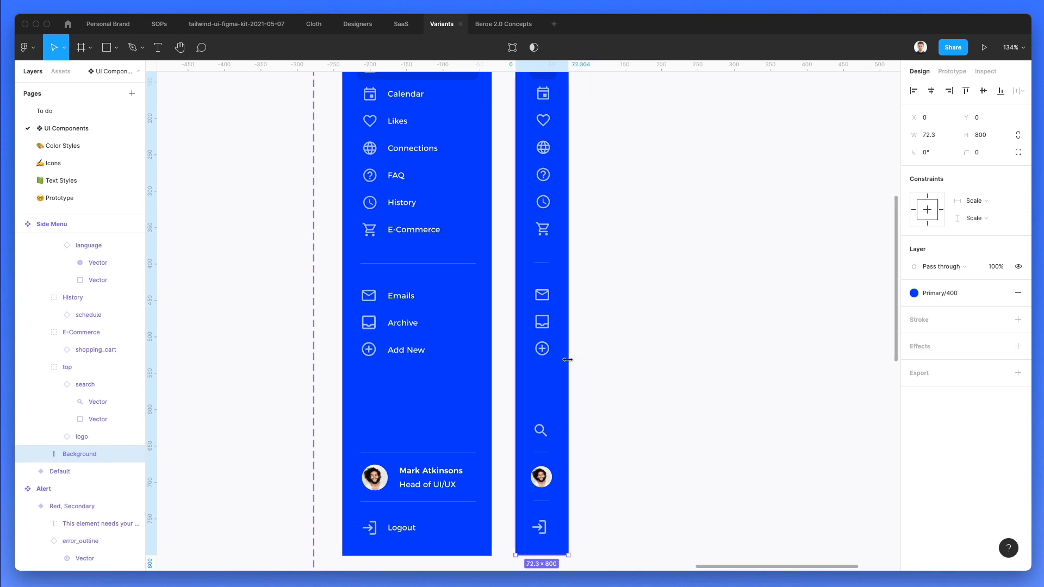
pyautogui.moveTo(567, 359); pyautogui.dragTo(568, 359)
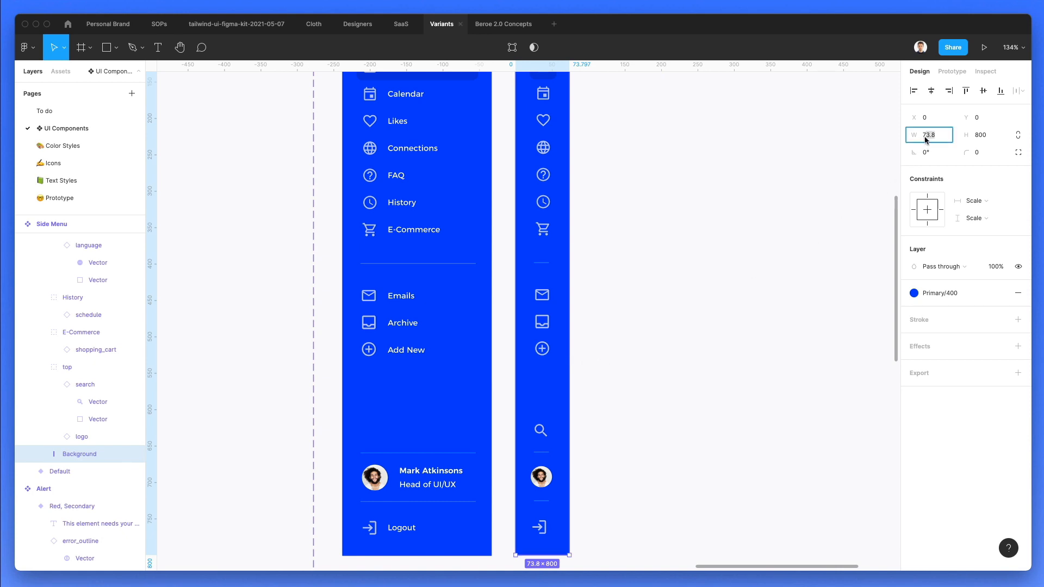
pyautogui.write('74')
pyautogui.press('Return')
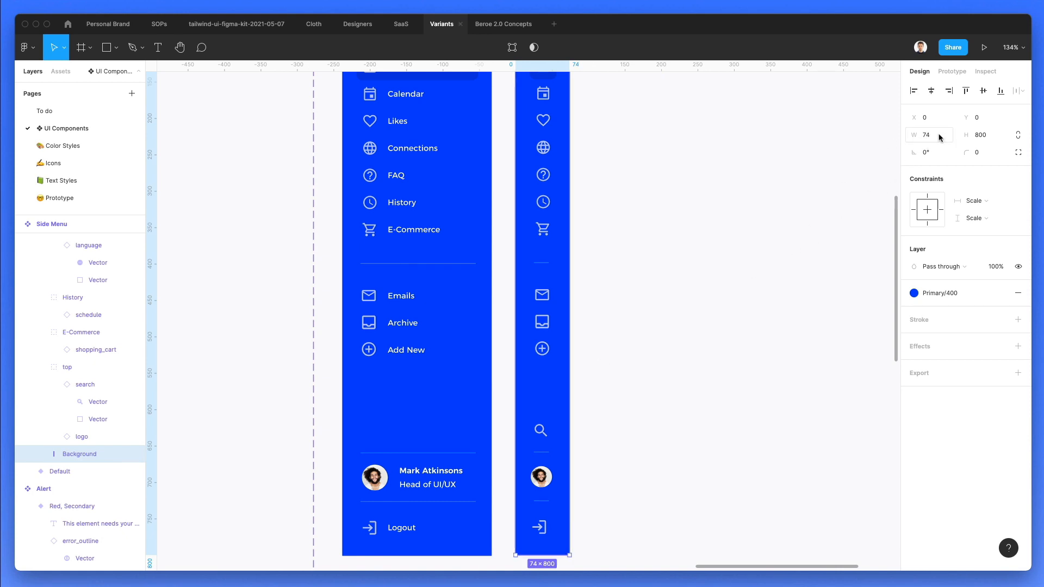
pyautogui.press('Down')
pyautogui.press('Down')
pyautogui.press('Up')
pyautogui.press('Up')
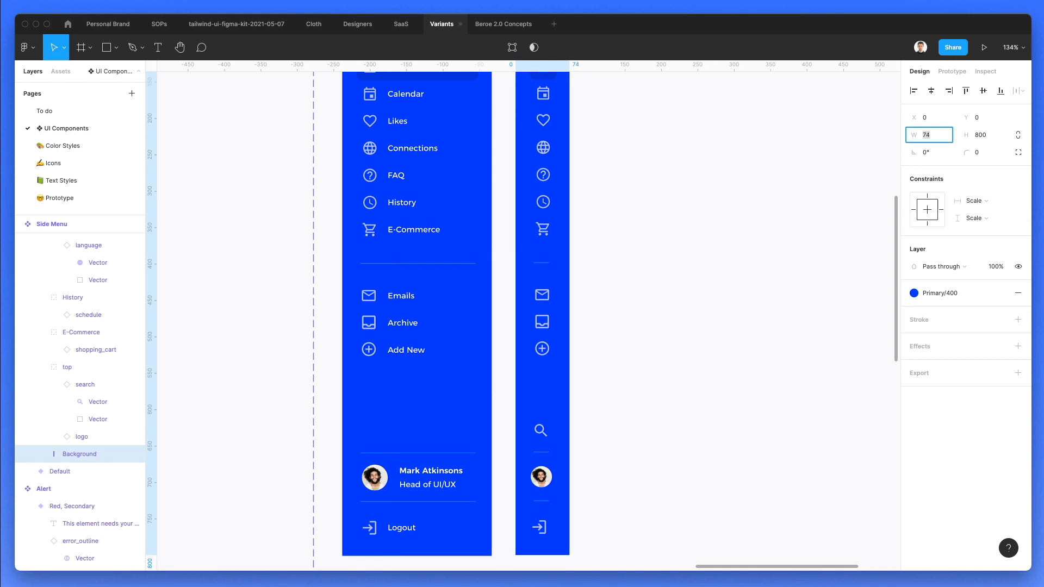
pyautogui.click(673, 345)
# Move the logo at the top of Variant2 left to X 21.
pyautogui.scroll(-3, 673, 345)
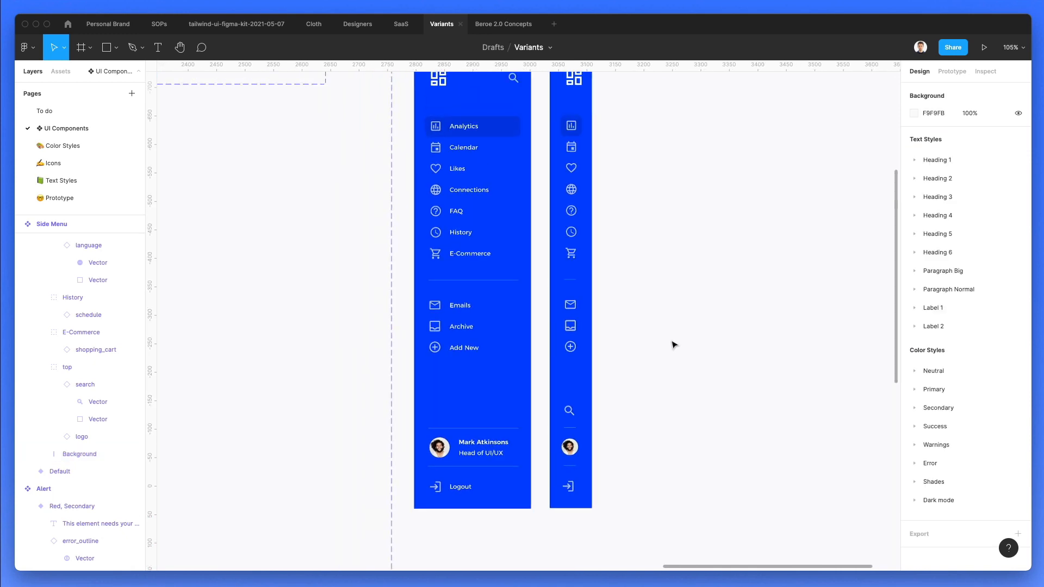
pyautogui.scroll(4, 673, 345)
pyautogui.scroll(-1, 673, 344)
pyautogui.click(580, 265)
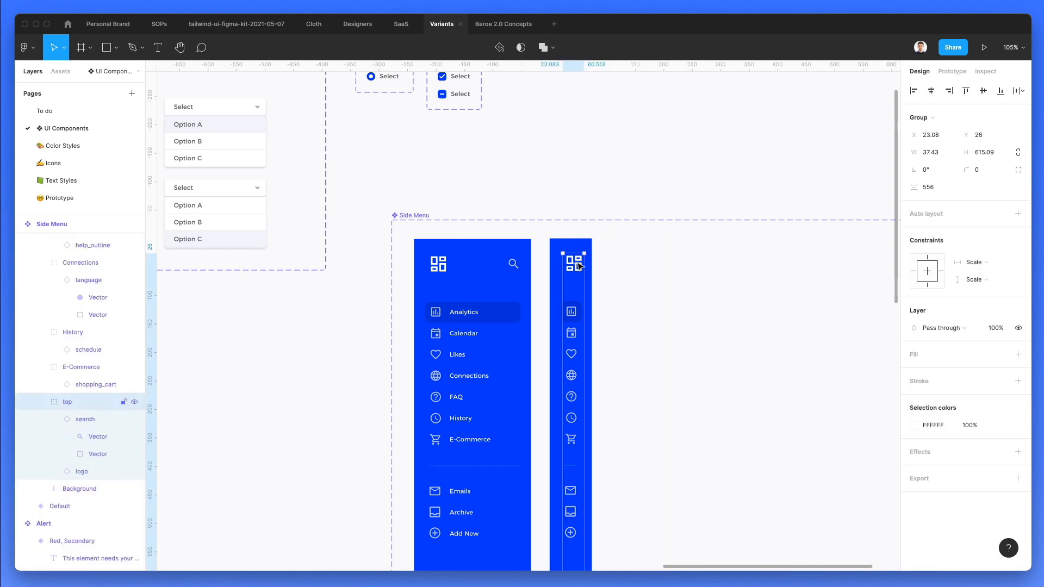
pyautogui.doubleClick(580, 265)
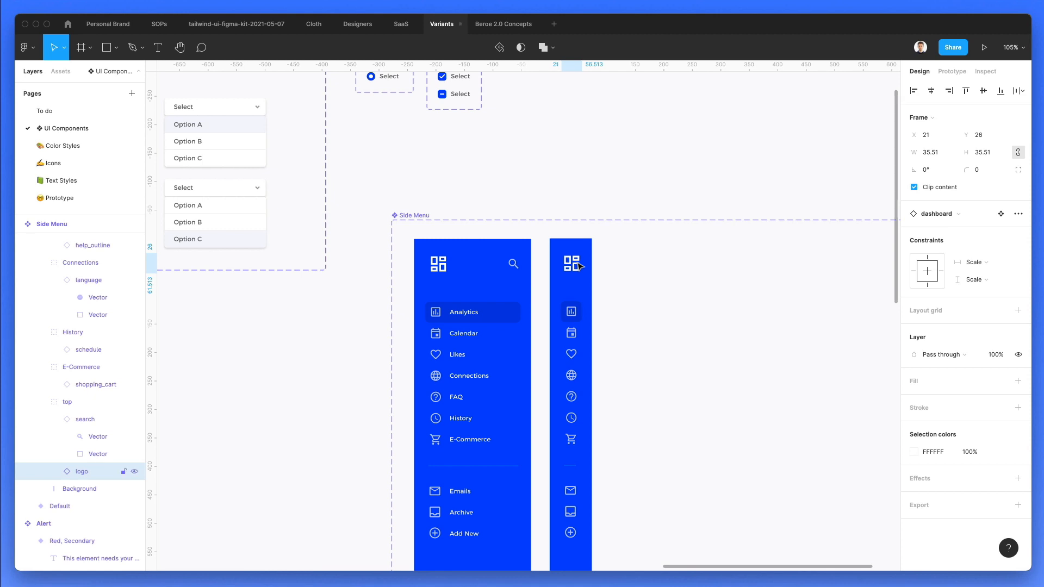
pyautogui.click(702, 282)
pyautogui.scroll(-3, 701, 282)
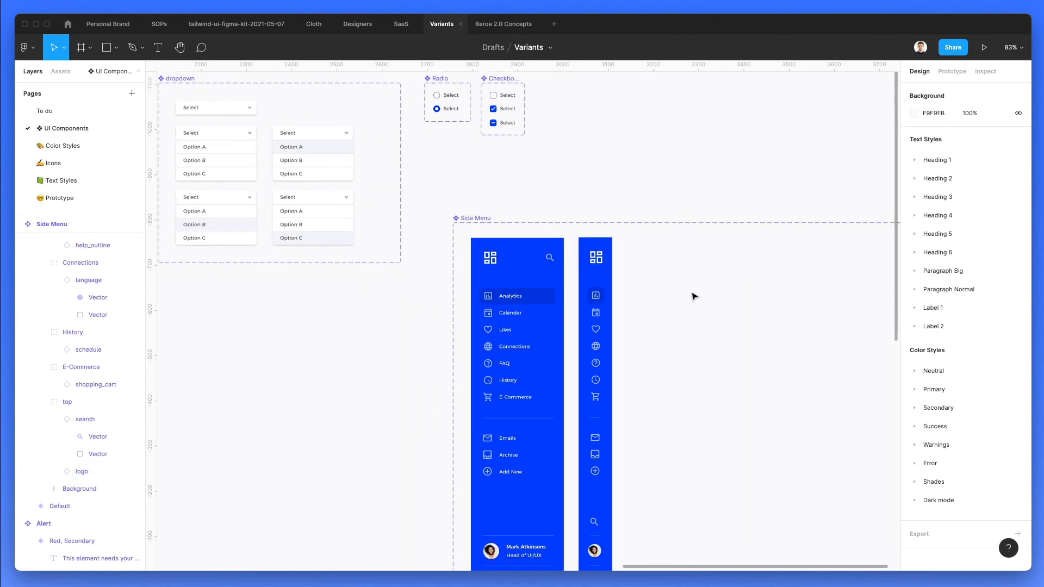
# Align Variant2's icons, short dividers and avatar from Calendar down to Logout on their horizontal centres.
pyautogui.scroll(-5, 696, 293)
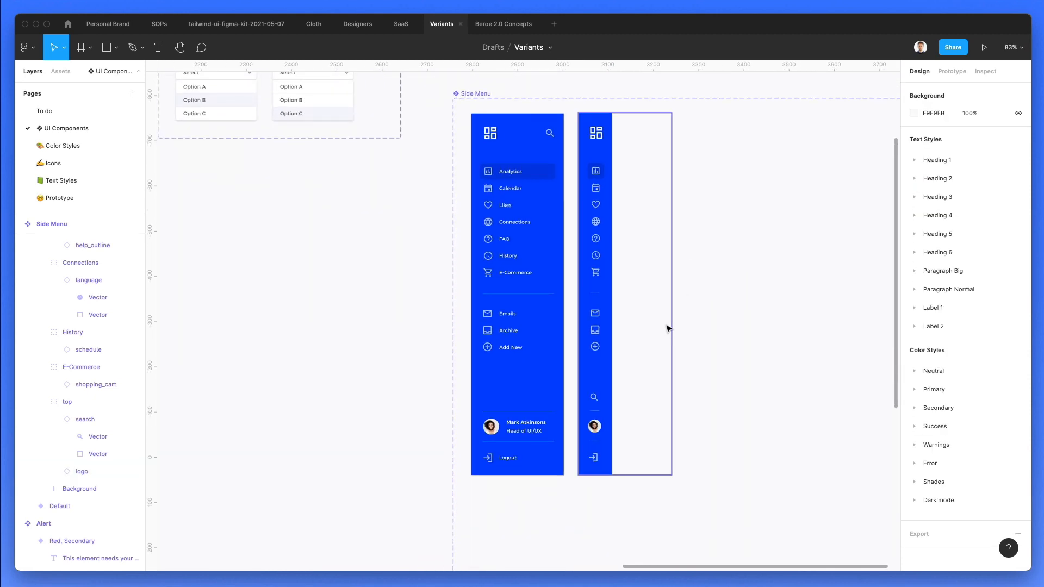
pyautogui.moveTo(614, 187); pyautogui.dragTo(592, 427)
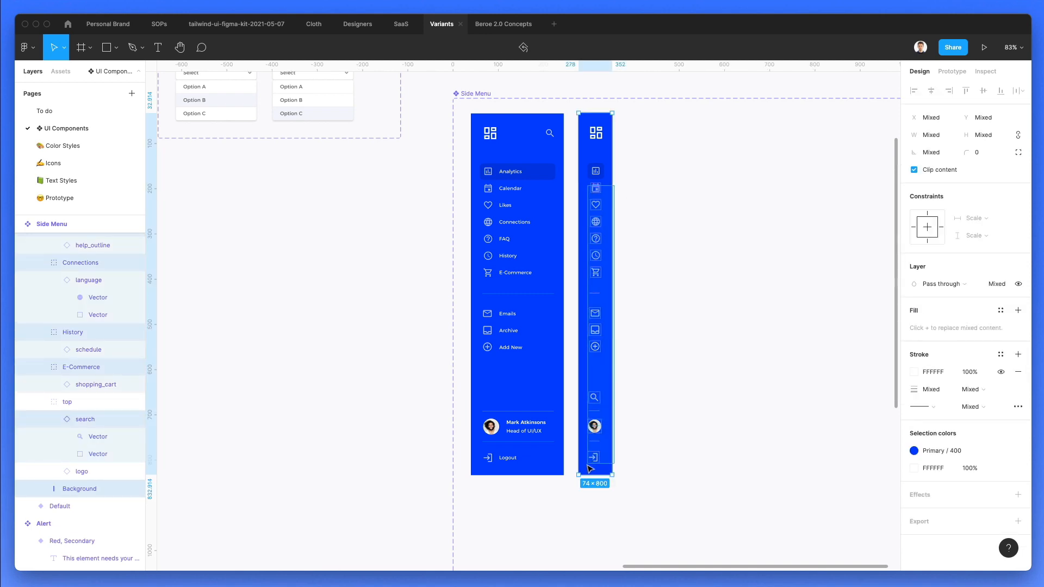
pyautogui.moveTo(587, 465); pyautogui.dragTo(582, 471)
pyautogui.moveTo(632, 433); pyautogui.dragTo(610, 443)
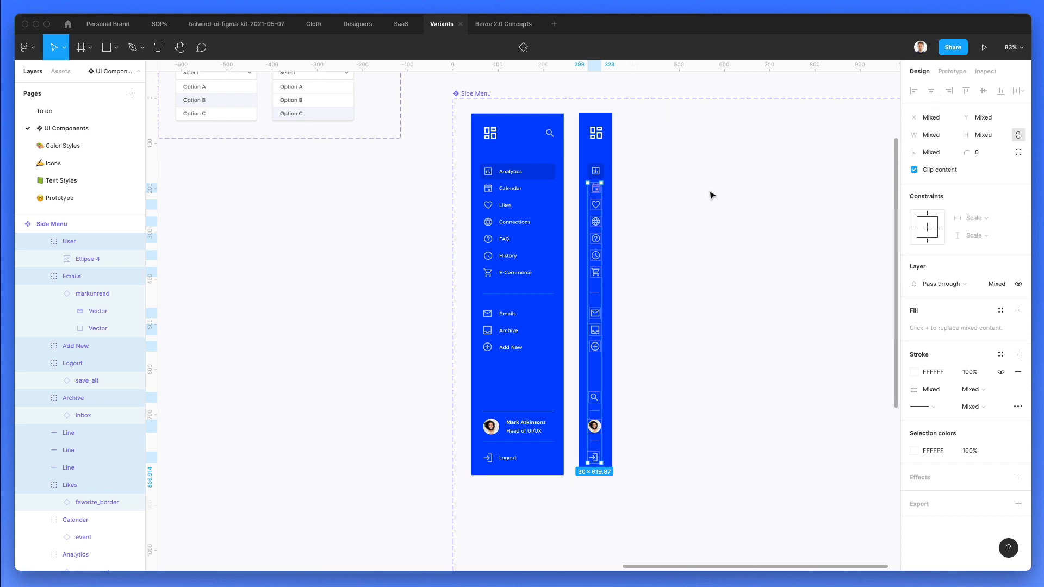
pyautogui.click(650, 201)
pyautogui.scroll(3, 614, 180)
pyautogui.moveTo(574, 175); pyautogui.dragTo(675, 499)
pyautogui.moveTo(673, 384); pyautogui.dragTo(628, 402)
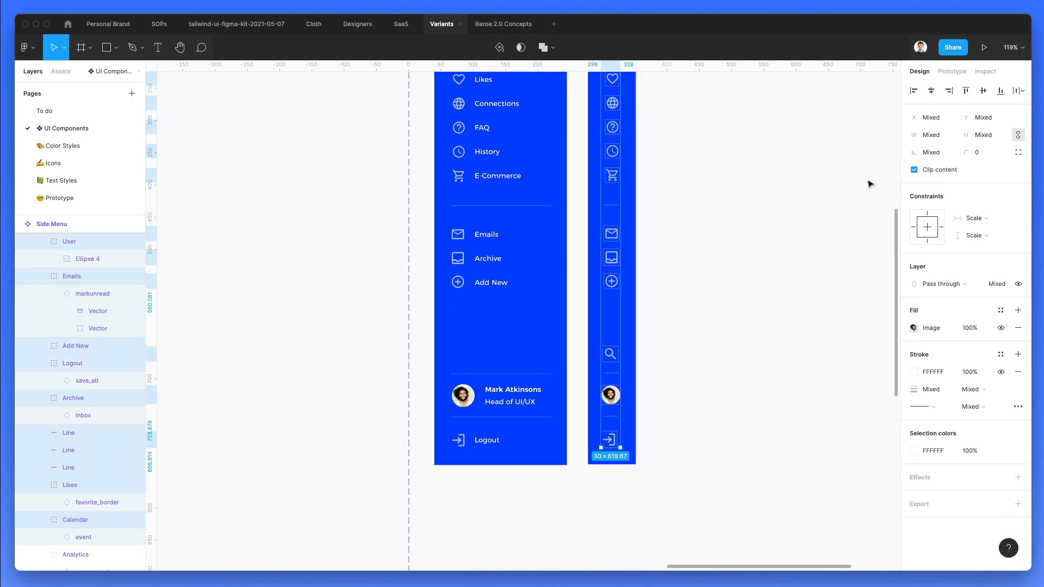
pyautogui.click(929, 92)
# Nudge the aligned column of icons, dividers and avatar in Variant2 3 px to the right.
pyautogui.scroll(5, 790, 163)
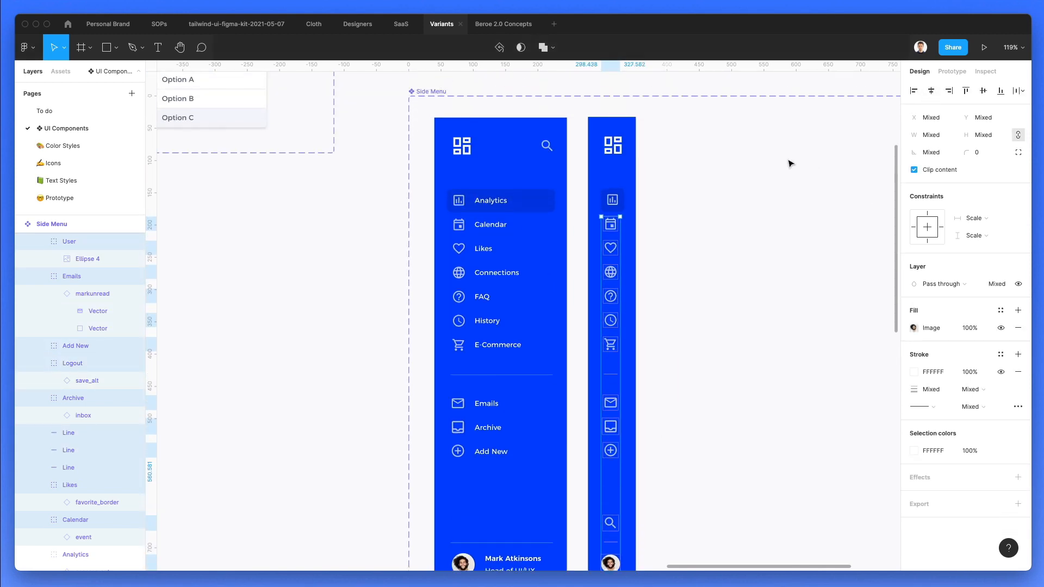
pyautogui.press('Right')
pyautogui.press('Right')
pyautogui.press('Right')
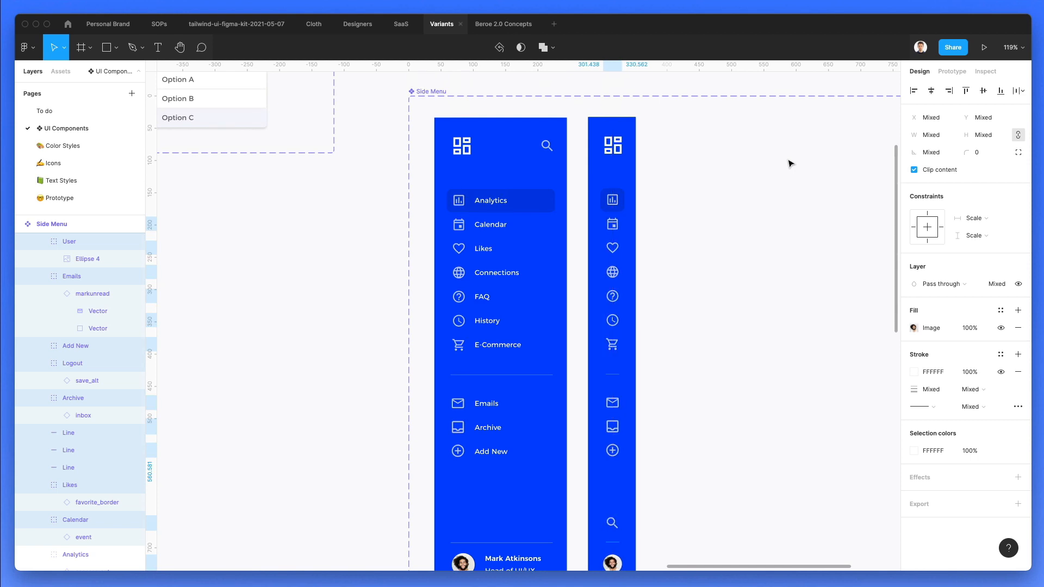
pyautogui.click(759, 186)
# Nudge Variant2's blue background right to X 2.
pyautogui.scroll(-3, 758, 168)
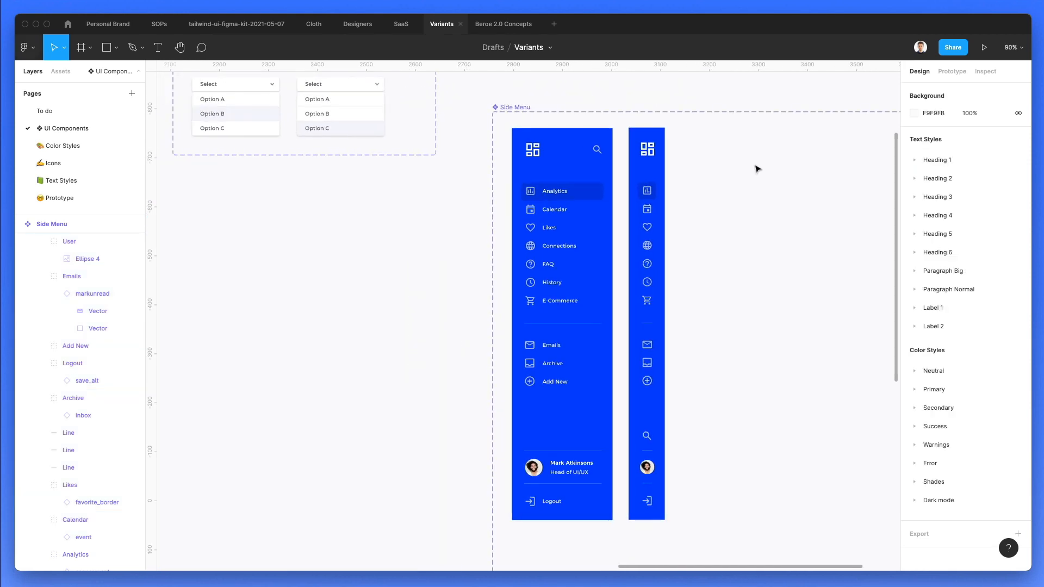
pyautogui.hscroll(1, 758, 168)
pyautogui.hscroll(1, 751, 168)
pyautogui.click(590, 285)
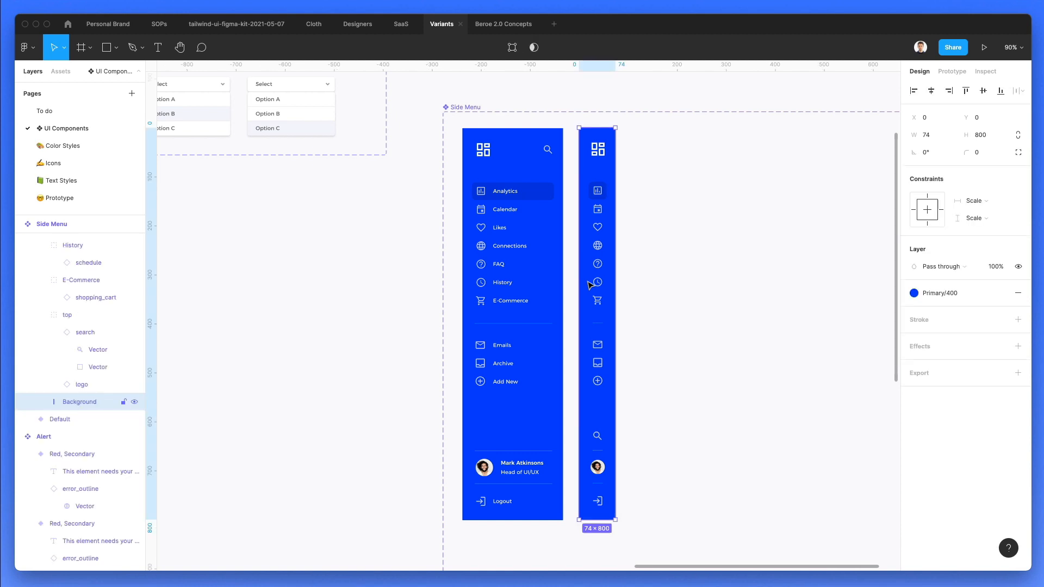
pyautogui.press('Right')
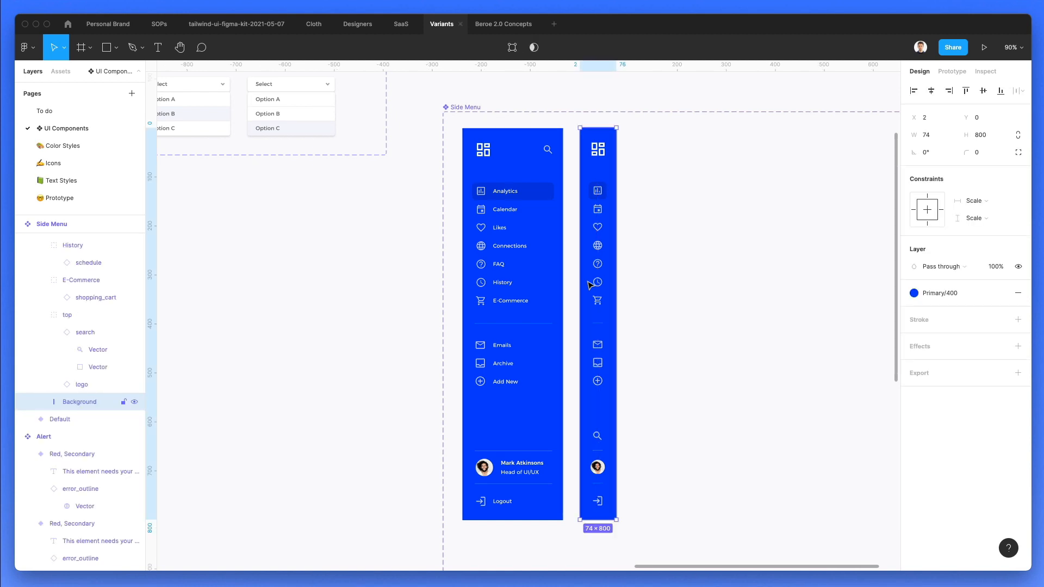
pyautogui.click(779, 270)
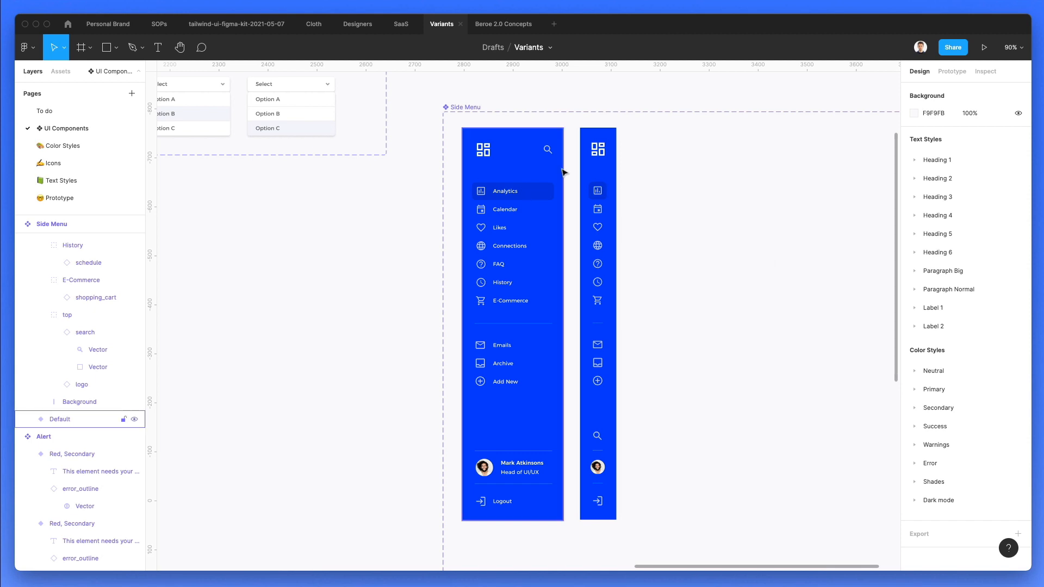
pyautogui.click(584, 173)
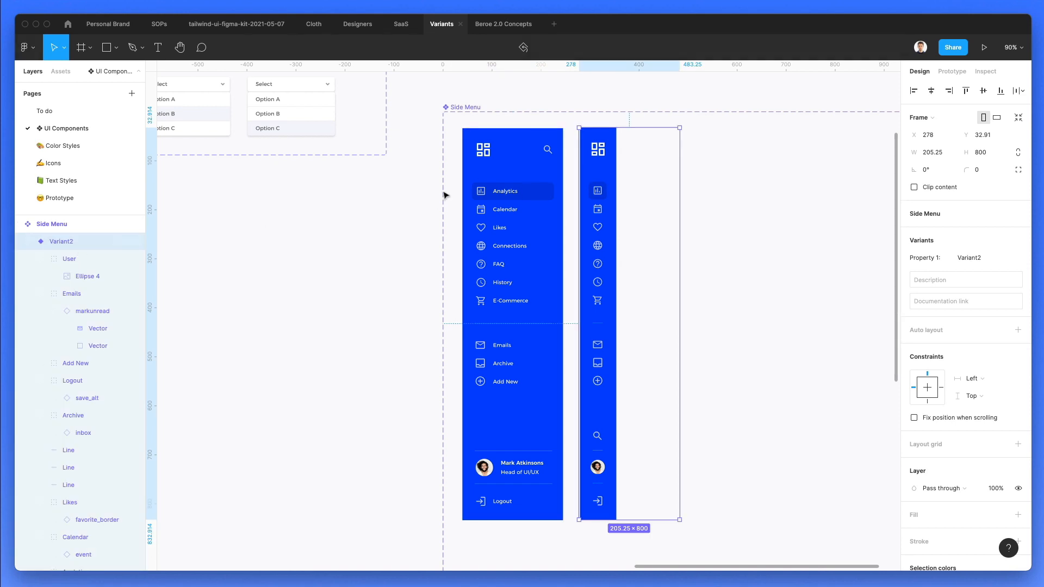
pyautogui.click(503, 187)
pyautogui.press('super+d')
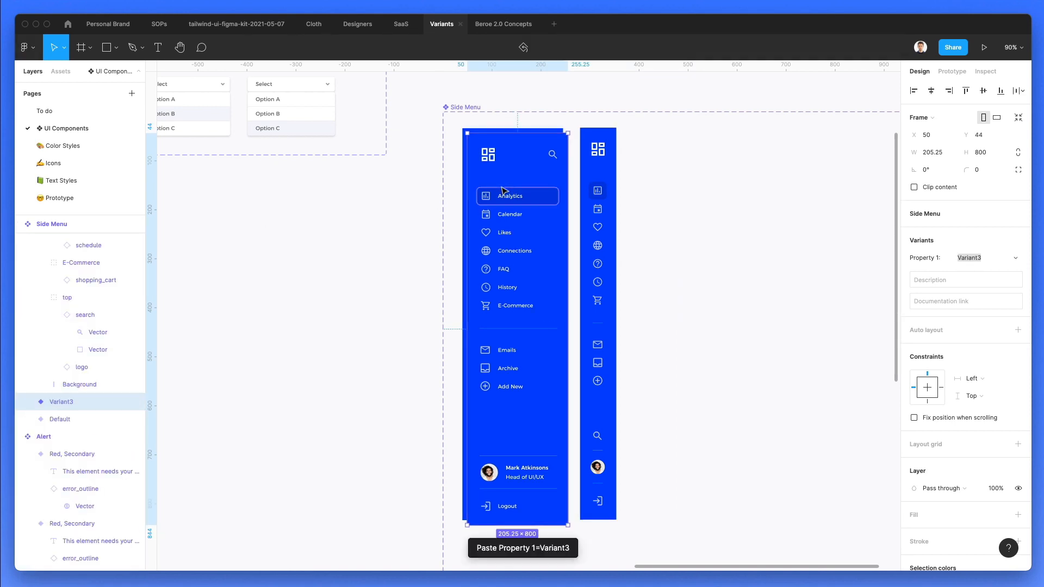
pyautogui.press('super+z')
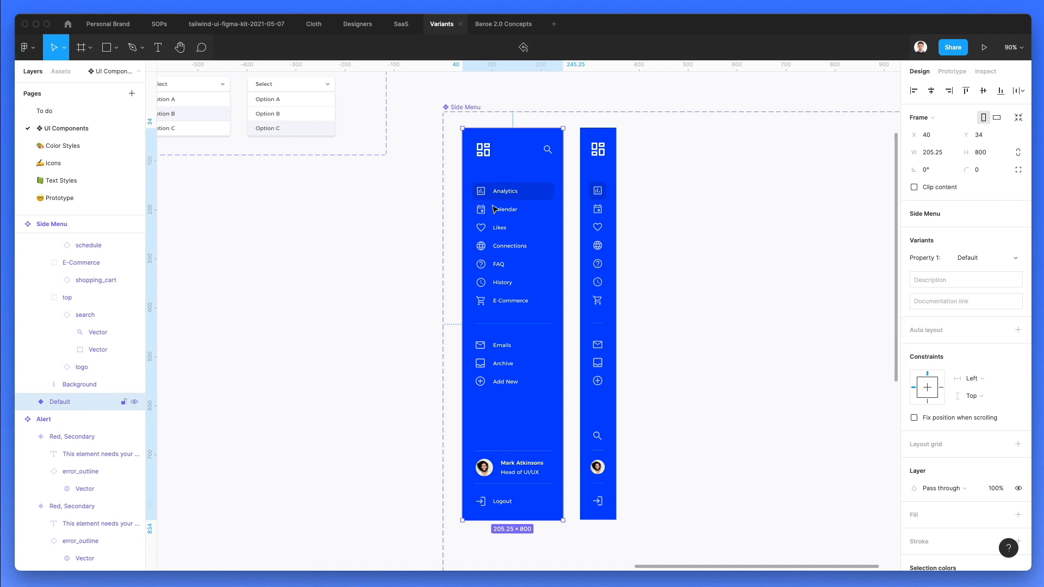
pyautogui.moveTo(493, 209); pyautogui.dragTo(741, 220)
pyautogui.press('super+z')
# Add a third variant copied from Default to the Side Menu set and move it to X 398, Y 34, beside Variant2.
pyautogui.scroll(-3, 737, 217)
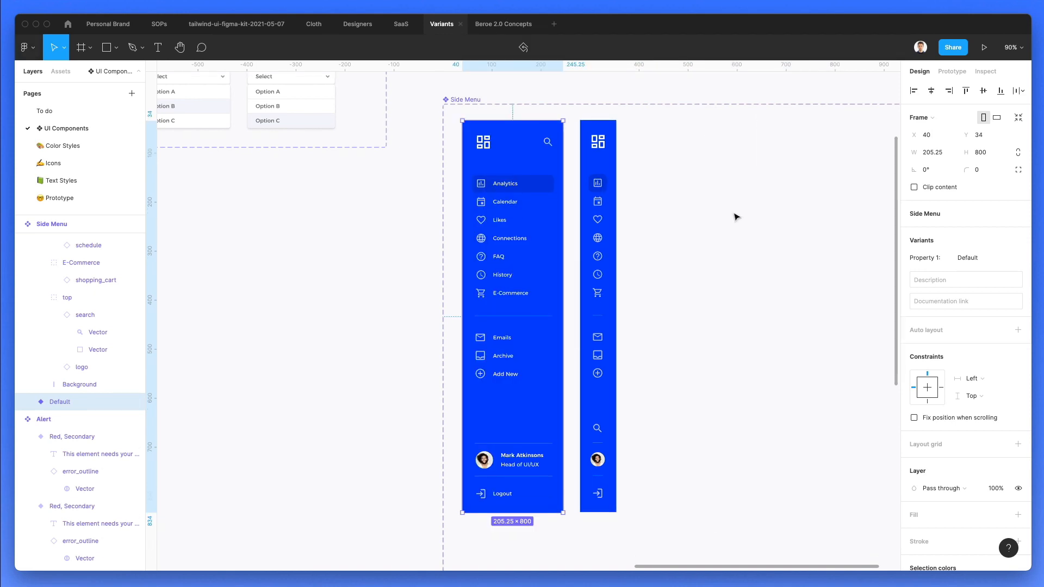
pyautogui.scroll(-4, 737, 217)
pyautogui.hscroll(5, 735, 217)
pyautogui.scroll(-3, 735, 217)
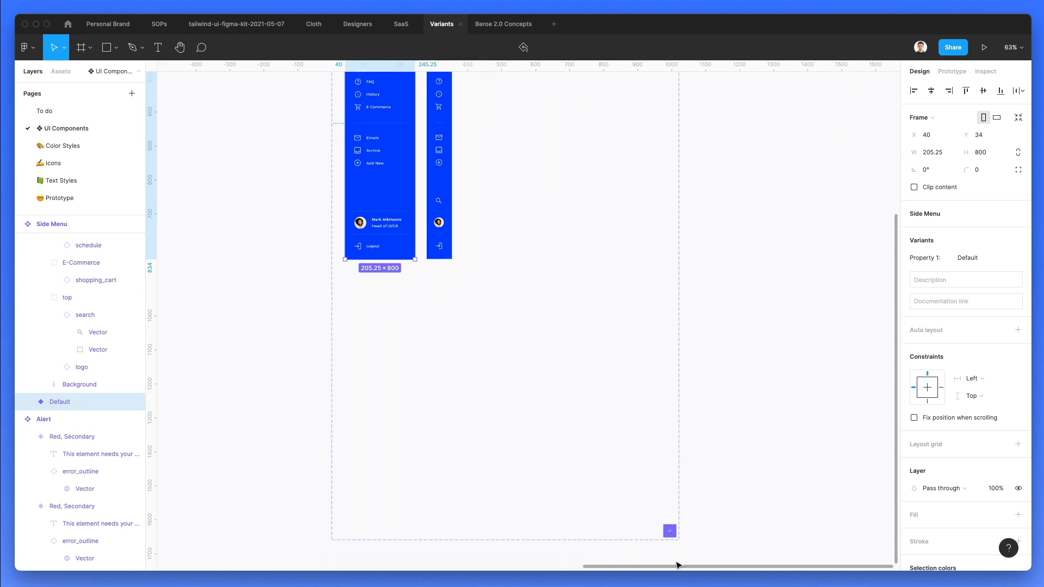
pyautogui.click(670, 531)
pyautogui.click(619, 488)
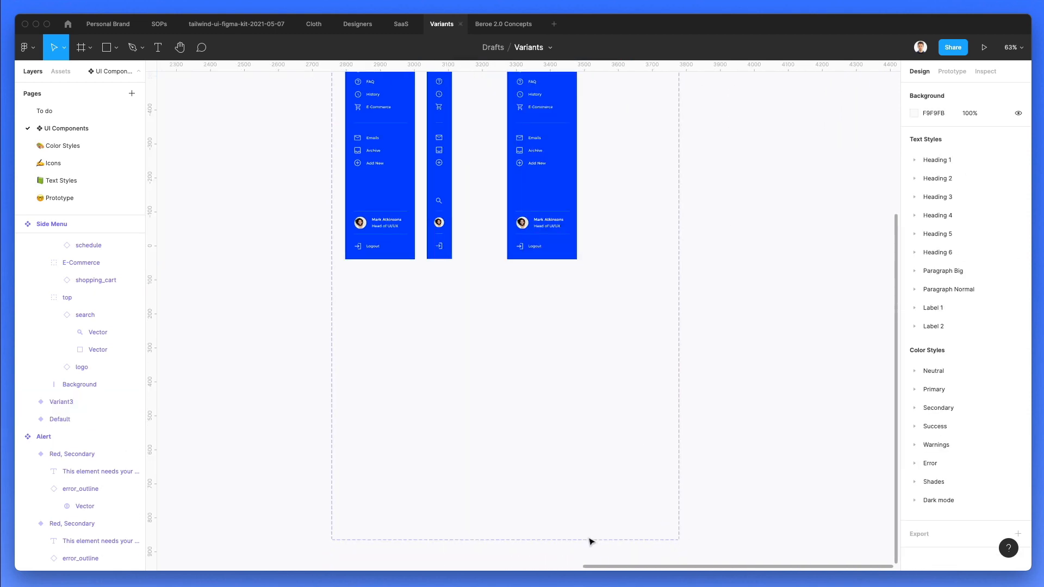
pyautogui.scroll(6, 536, 429)
pyautogui.moveTo(539, 202); pyautogui.dragTo(496, 205)
# Recolour all of Variant3's text labels, including the user's name, job title and Logout, to 595959 sampled from the dropdown's Select text.
pyautogui.scroll(5, 497, 205)
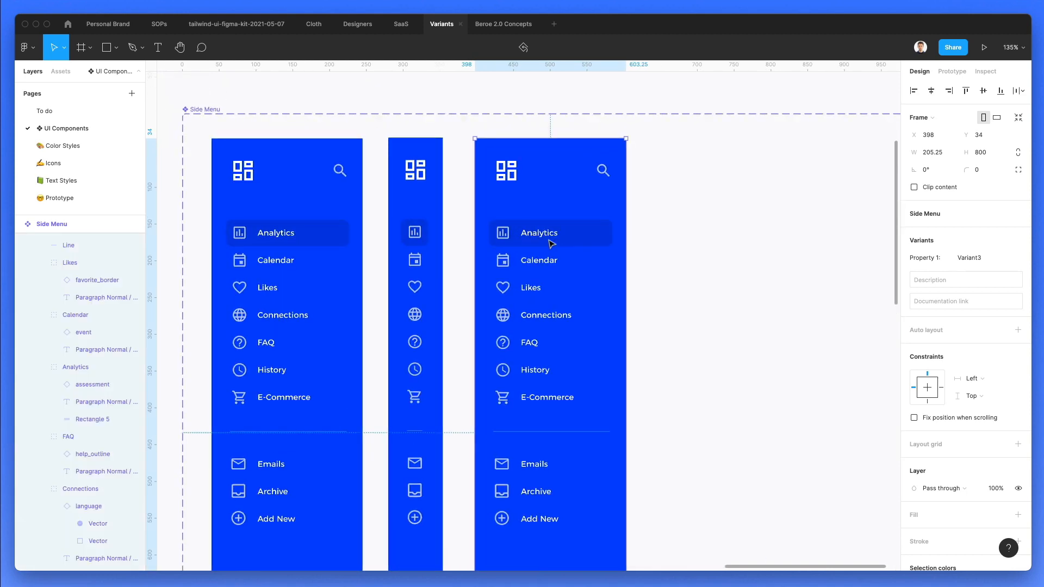
pyautogui.moveTo(551, 244); pyautogui.dragTo(544, 525)
pyautogui.scroll(-5, 653, 408)
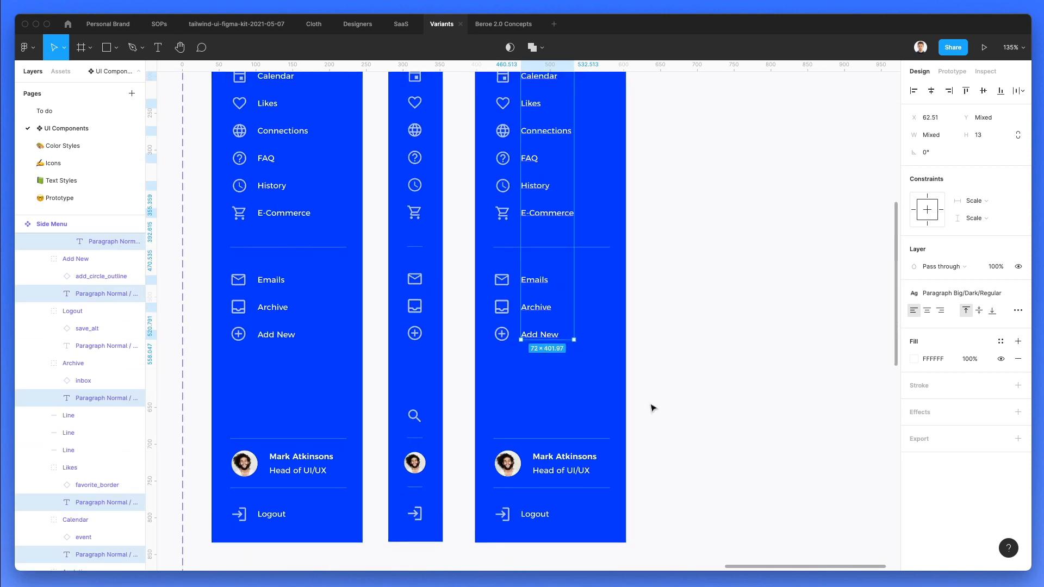
pyautogui.keyDown('shift'); pyautogui.click(578, 456); pyautogui.keyUp('shift')
pyautogui.keyDown('shift'); pyautogui.click(565, 471); pyautogui.keyUp('shift')
pyautogui.keyDown('shift'); pyautogui.click(538, 514); pyautogui.keyUp('shift')
pyautogui.scroll(-3, 560, 311)
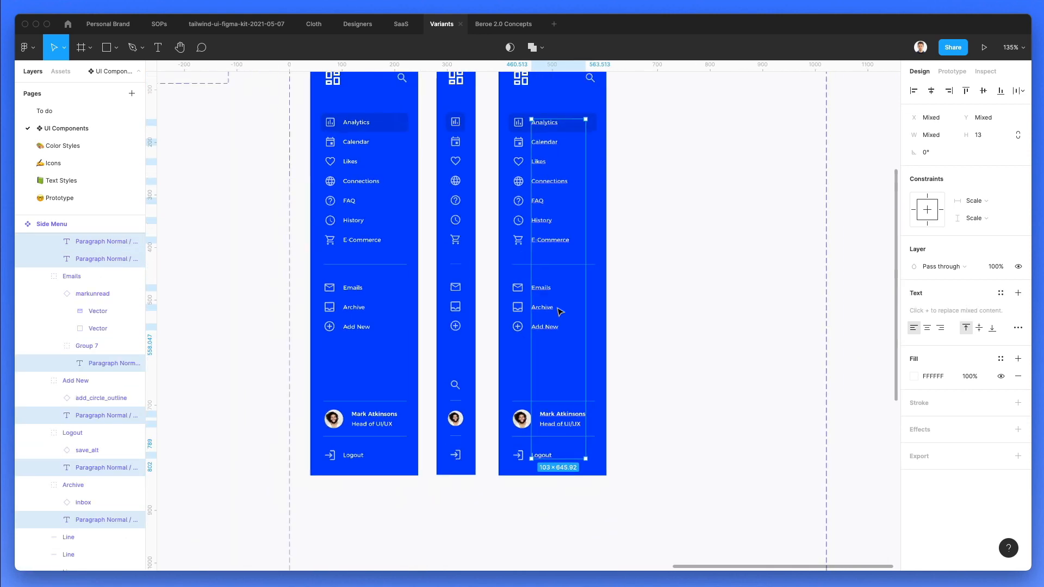
pyautogui.scroll(-5, 560, 311)
pyautogui.scroll(5, 468, 267)
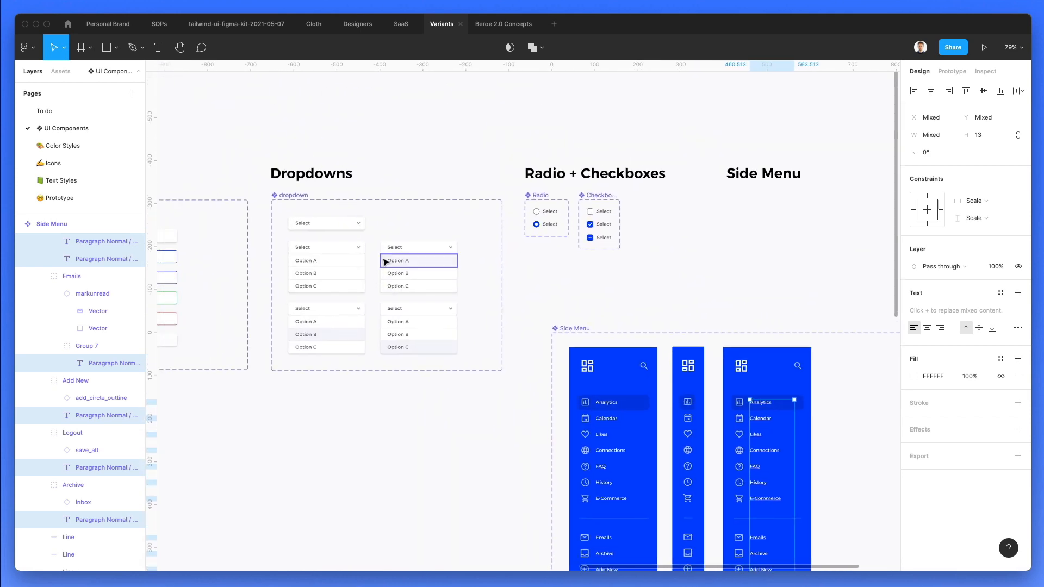
pyautogui.scroll(10, 384, 261)
pyautogui.press('i')
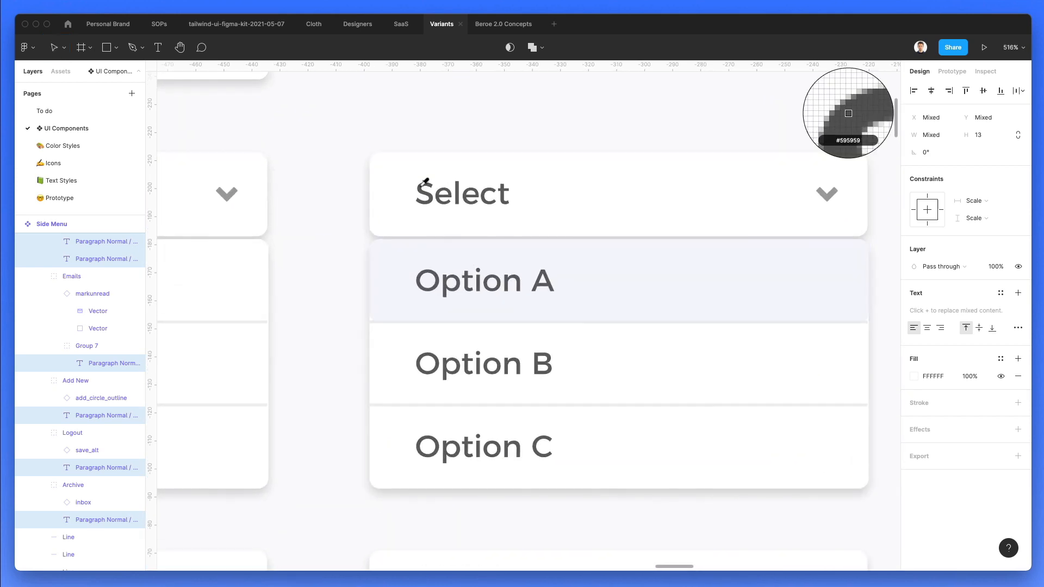
pyautogui.click(427, 182)
pyautogui.scroll(-8, 485, 190)
pyautogui.scroll(-5, 485, 191)
pyautogui.scroll(3, 485, 191)
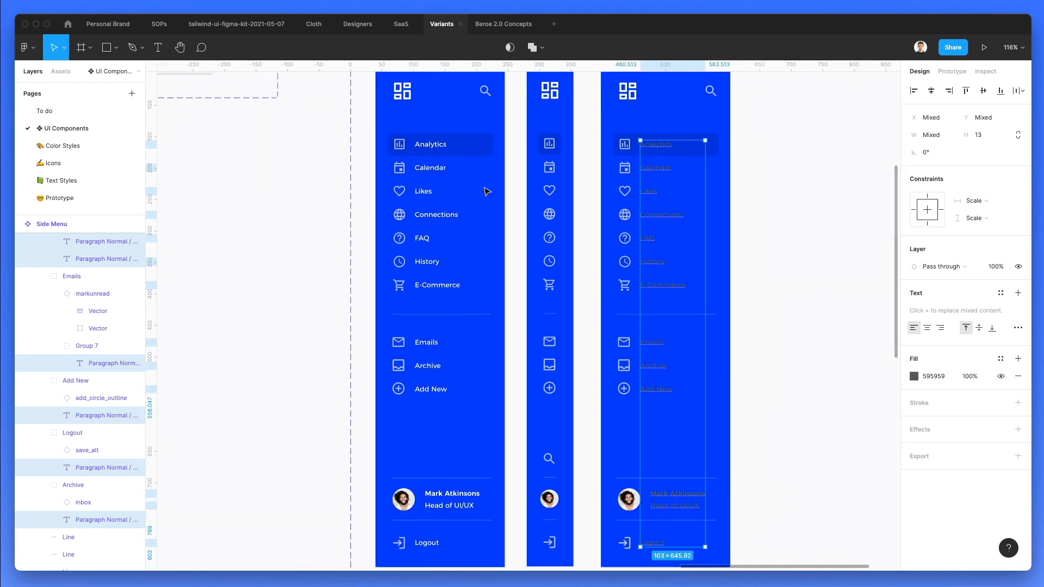
pyautogui.hscroll(2, 487, 191)
pyautogui.click(822, 224)
# Select the icon vectors of all Variant3 menu entries from Analytics to Add New, together with the Logout icon.
pyautogui.click(573, 147)
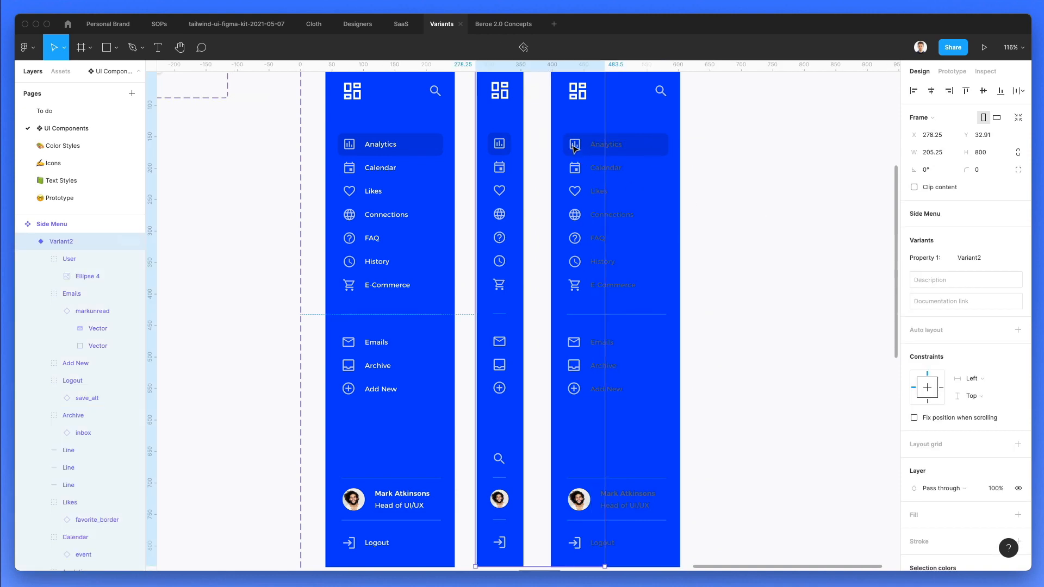
pyautogui.keyDown('super'); pyautogui.click(574, 148); pyautogui.keyUp('super')
pyautogui.click(574, 149)
pyautogui.keyDown('super'); pyautogui.click(574, 149); pyautogui.keyUp('super')
pyautogui.keyDown('shift'); pyautogui.keyDown('super'); pyautogui.click(574, 169); pyautogui.keyUp('super'); pyautogui.keyUp('shift')
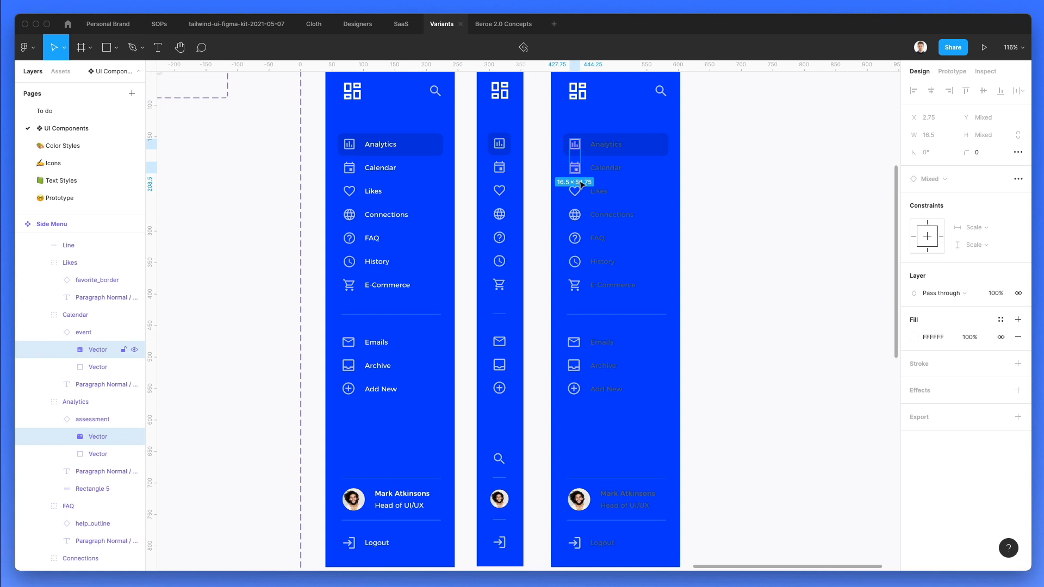
pyautogui.keyDown('shift'); pyautogui.keyDown('super'); pyautogui.click(574, 190); pyautogui.keyUp('super'); pyautogui.keyUp('shift')
pyautogui.keyDown('shift'); pyautogui.keyDown('super'); pyautogui.click(575, 216); pyautogui.keyUp('super'); pyautogui.keyUp('shift')
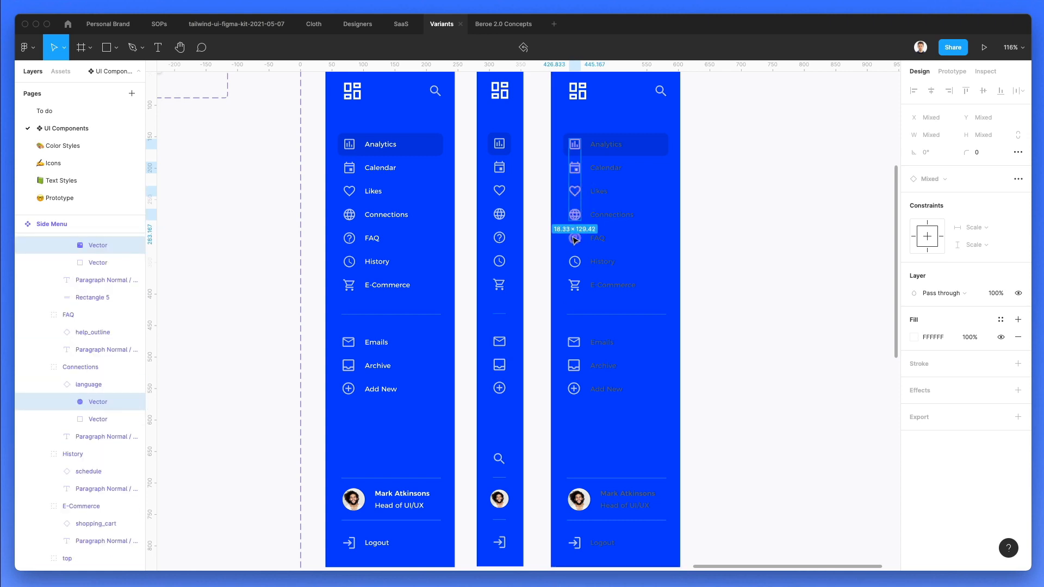
pyautogui.keyDown('shift'); pyautogui.keyDown('super'); pyautogui.click(574, 238); pyautogui.keyUp('super'); pyautogui.keyUp('shift')
pyautogui.keyDown('shift'); pyautogui.keyDown('super'); pyautogui.click(577, 263); pyautogui.keyUp('super'); pyautogui.keyUp('shift')
pyautogui.keyDown('shift'); pyautogui.keyDown('super'); pyautogui.click(575, 285); pyautogui.keyUp('super'); pyautogui.keyUp('shift')
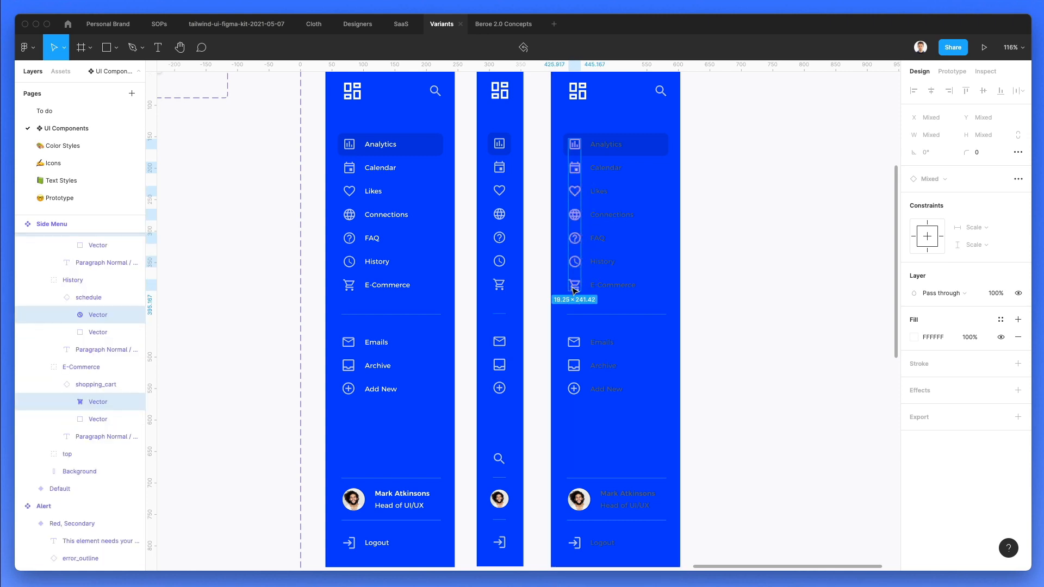
pyautogui.keyDown('shift'); pyautogui.keyDown('super'); pyautogui.click(574, 342); pyautogui.keyUp('super'); pyautogui.keyUp('shift')
pyautogui.keyDown('shift'); pyautogui.keyDown('super'); pyautogui.click(575, 365); pyautogui.keyUp('super'); pyautogui.keyUp('shift')
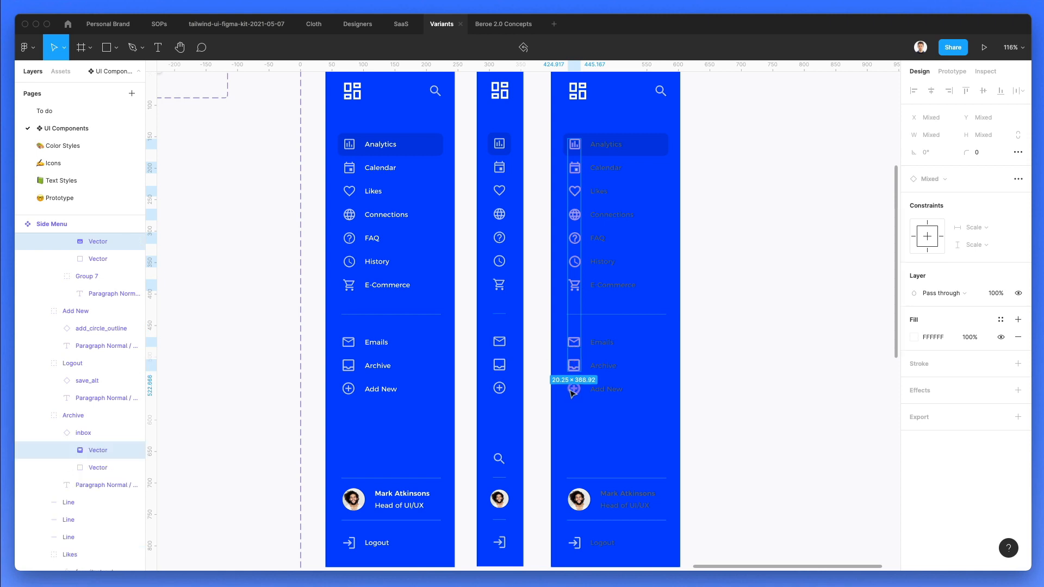
pyautogui.keyDown('shift'); pyautogui.keyDown('super'); pyautogui.click(570, 390); pyautogui.keyUp('super'); pyautogui.keyUp('shift')
pyautogui.keyDown('shift'); pyautogui.keyDown('super'); pyautogui.click(575, 542); pyautogui.keyUp('super'); pyautogui.keyUp('shift')
# Recolour the selected Variant3 icons to 000000, sampled from the typed text in the Dropdown input.
pyautogui.scroll(1, 494, 387)
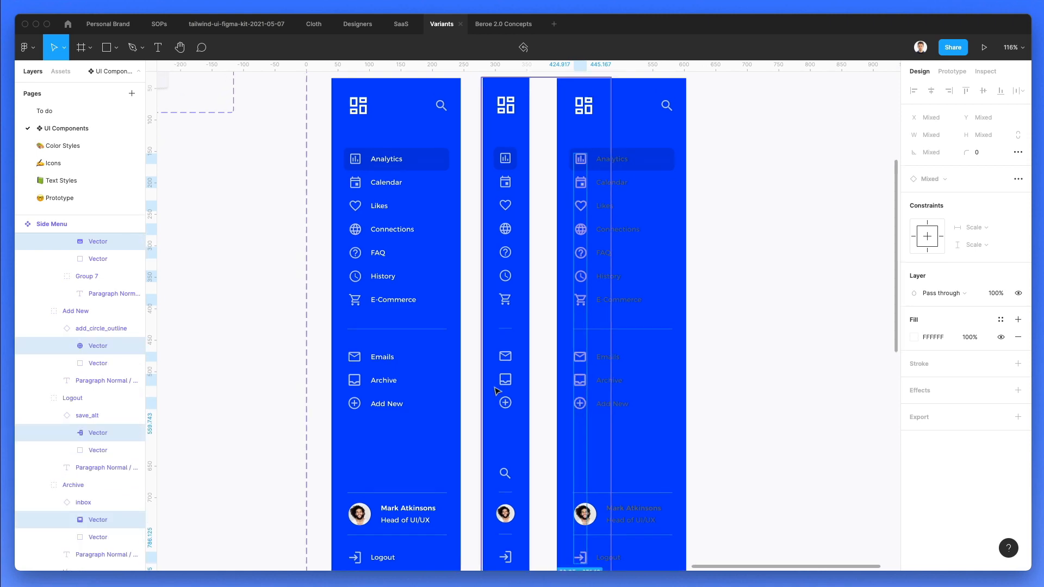
pyautogui.scroll(10, 497, 390)
pyautogui.hscroll(-10, 496, 390)
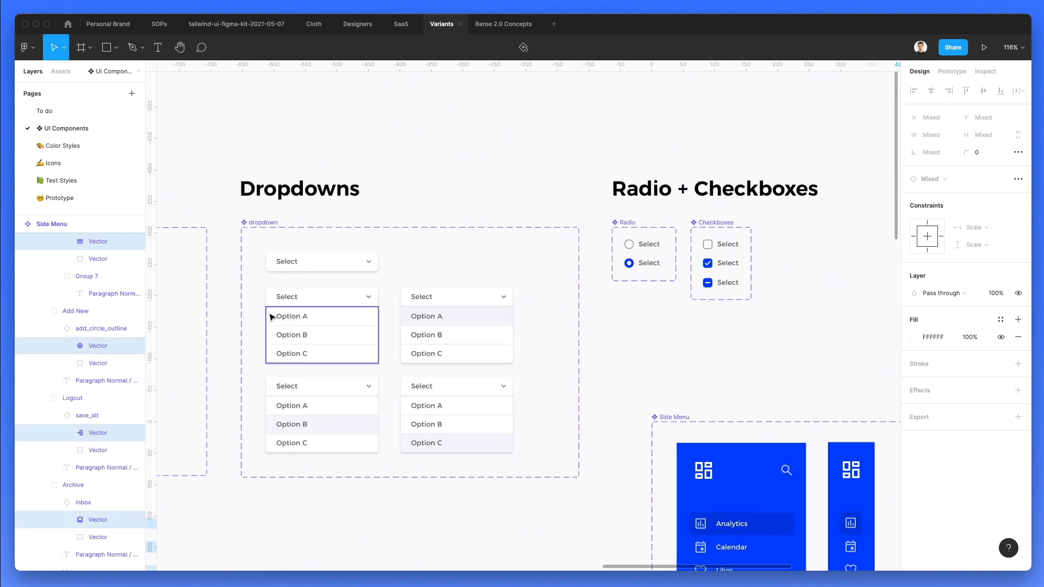
pyautogui.hscroll(-12, 249, 307)
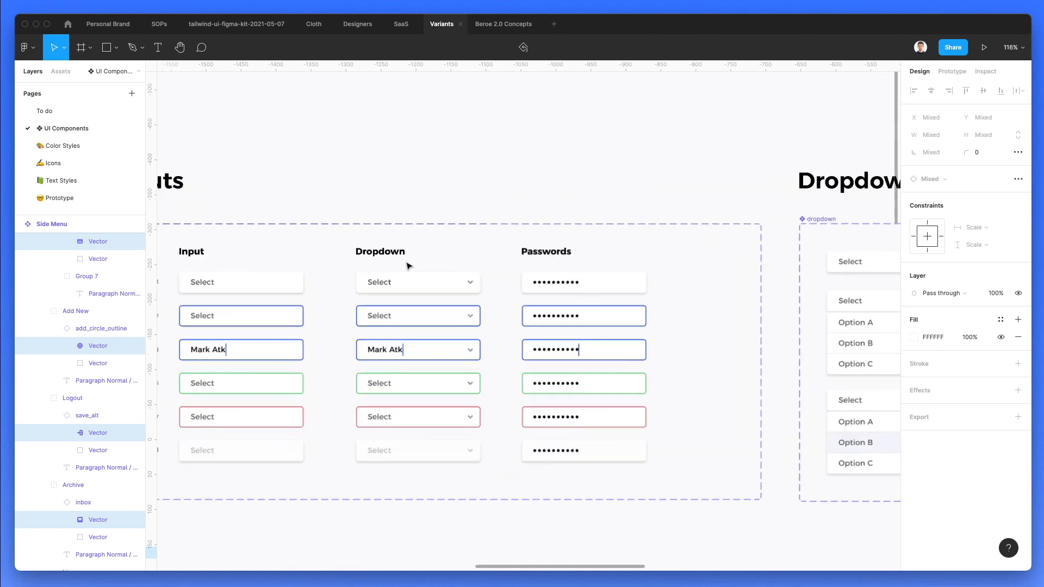
pyautogui.scroll(5, 409, 265)
pyautogui.press('i')
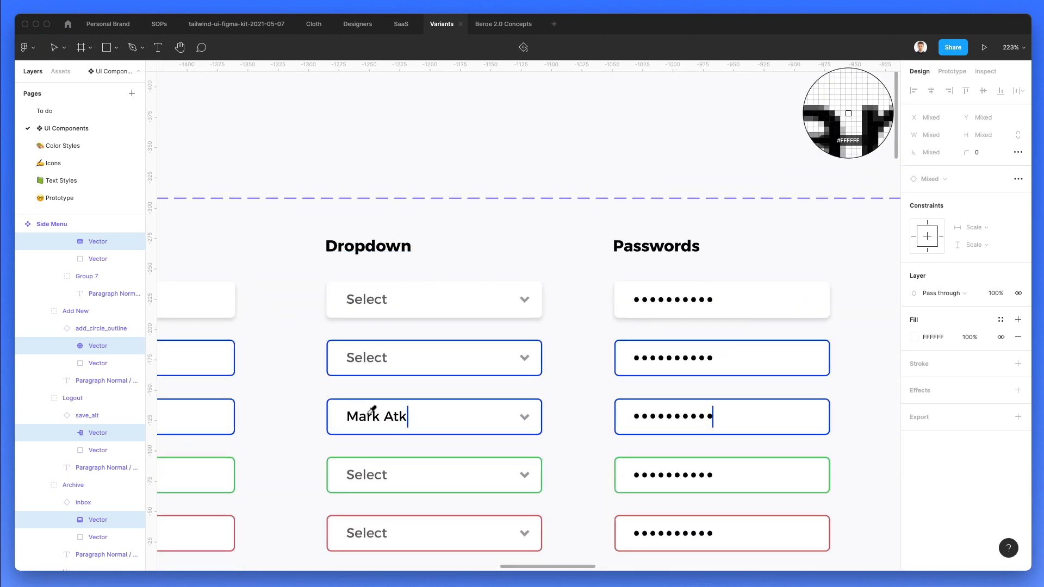
pyautogui.click(400, 414)
pyautogui.scroll(-3, 510, 317)
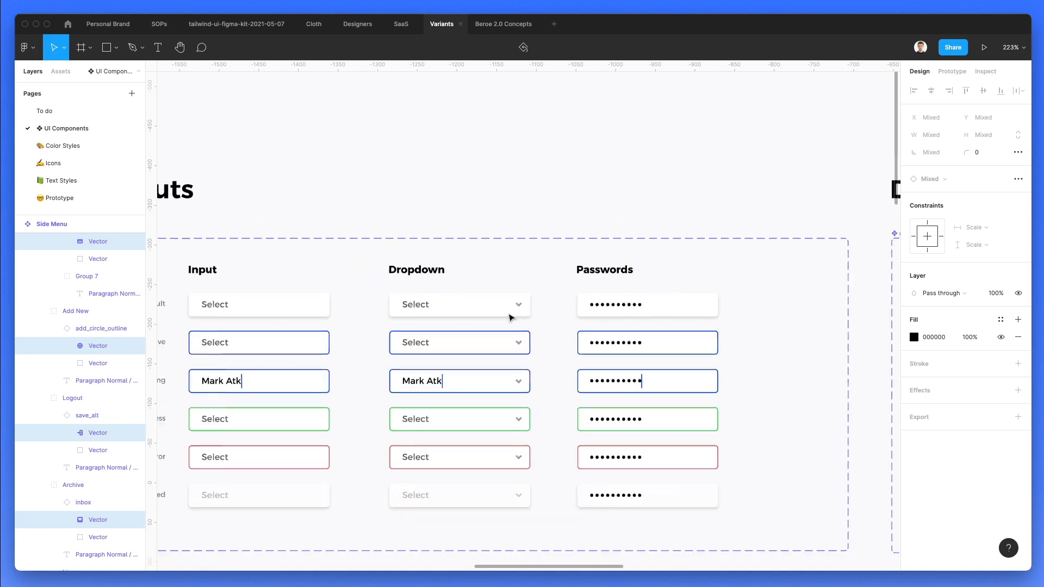
# Apply the Neutral/500 colour style to the selected Variant3 icons.
pyautogui.scroll(-12, 510, 317)
pyautogui.hscroll(20, 510, 317)
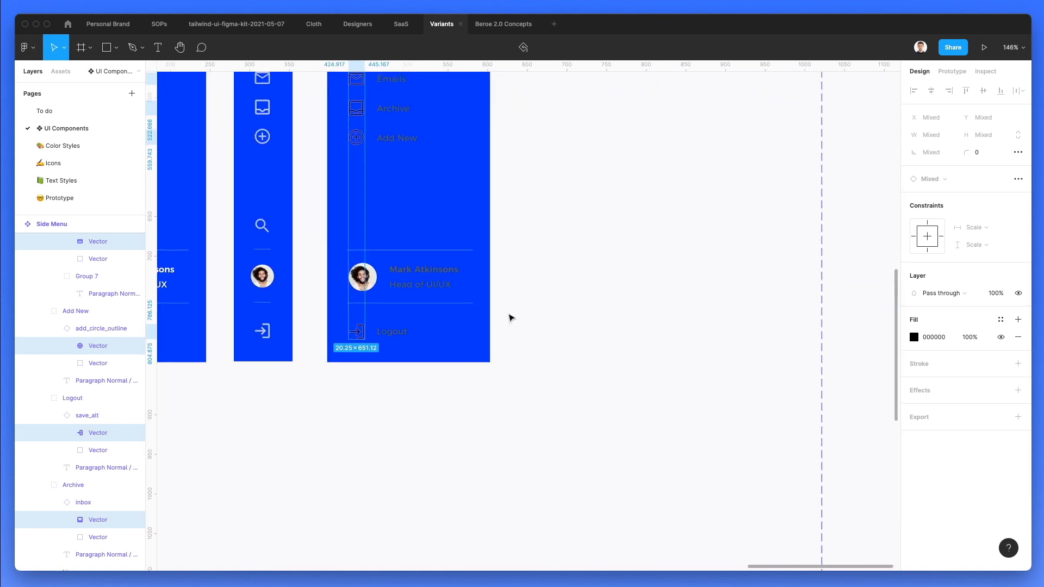
pyautogui.scroll(8, 510, 317)
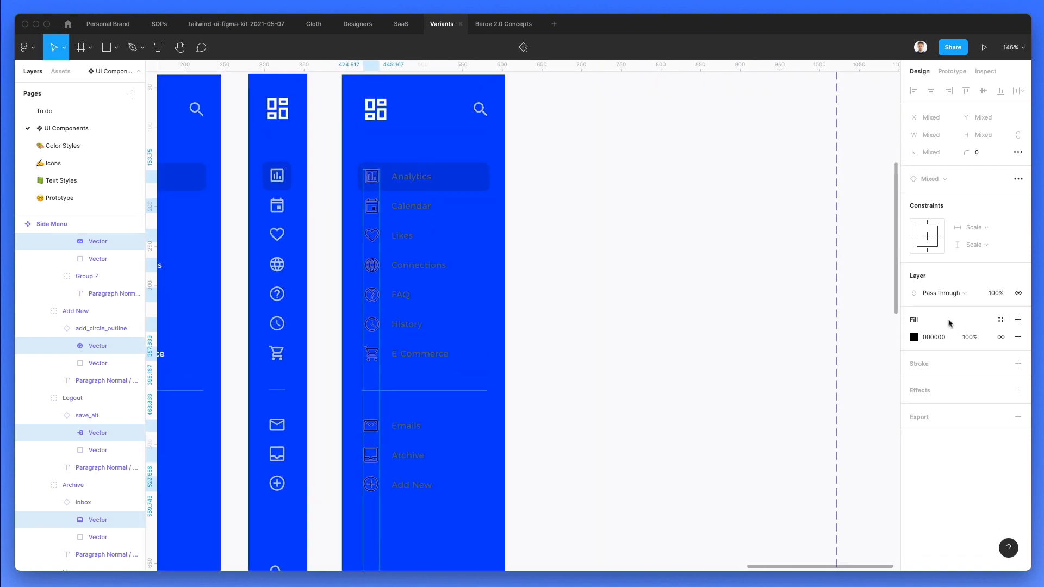
pyautogui.click(1001, 320)
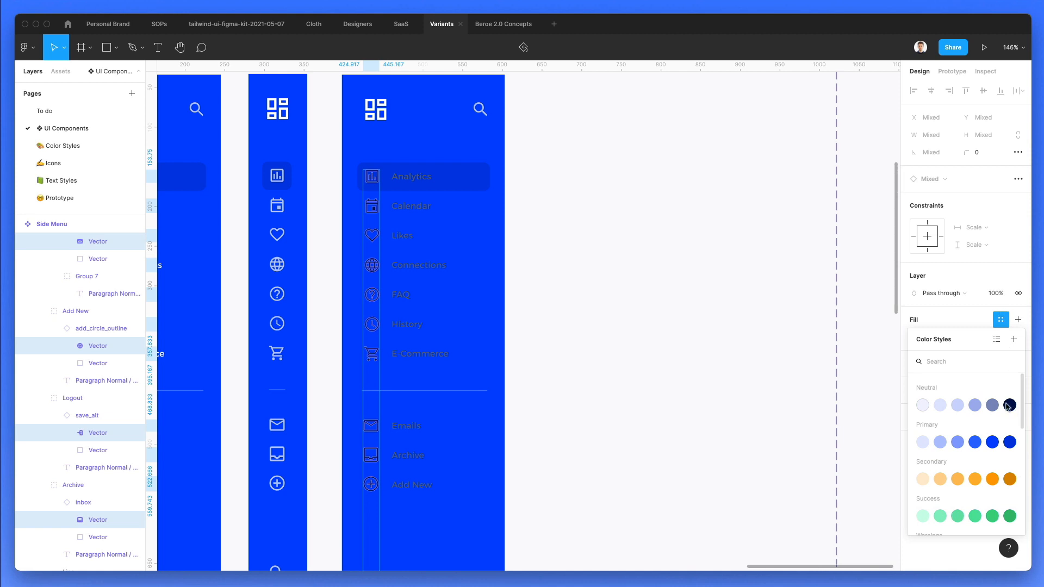
pyautogui.click(1006, 405)
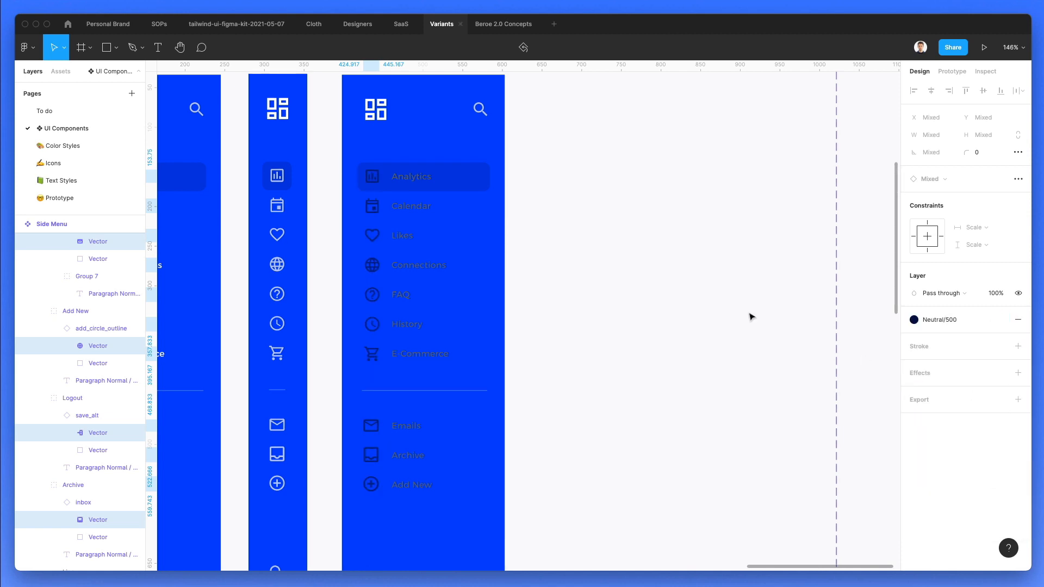
# Apply the Primary/400 colour style to the logo of Variant3.
pyautogui.click(478, 180)
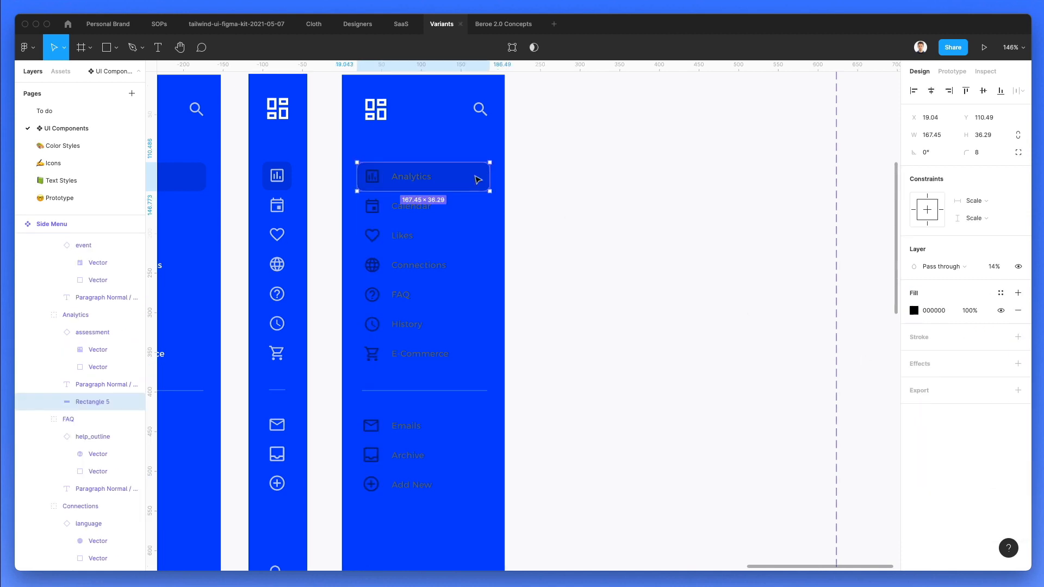
pyautogui.click(600, 187)
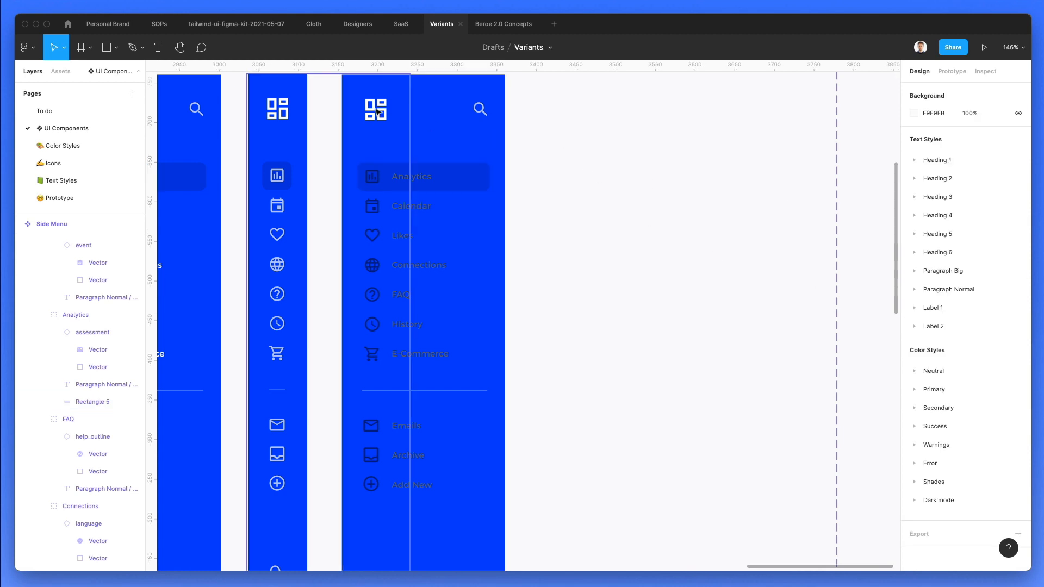
pyautogui.click(375, 109)
pyautogui.click(1000, 320)
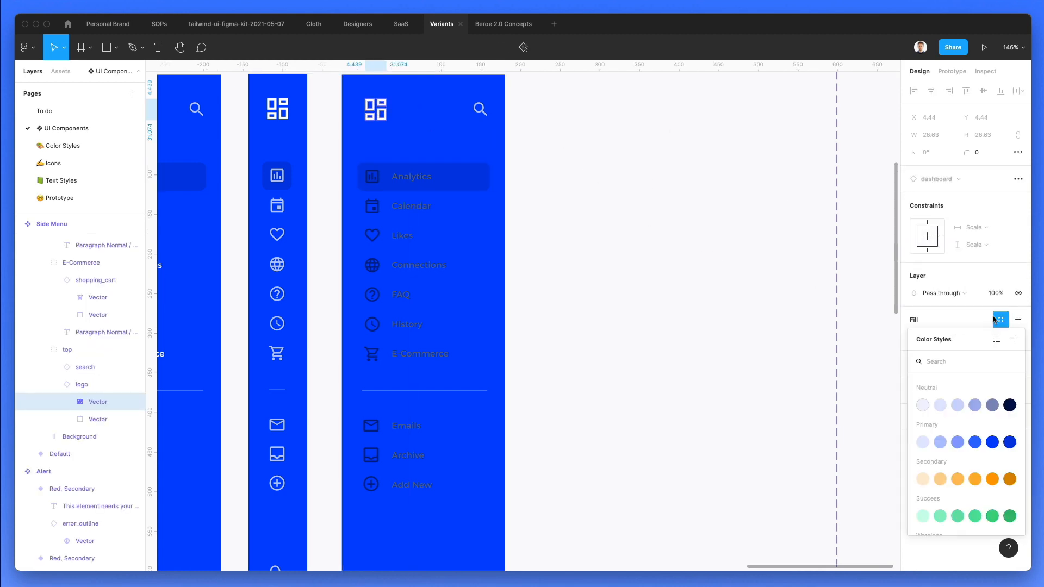
pyautogui.click(991, 443)
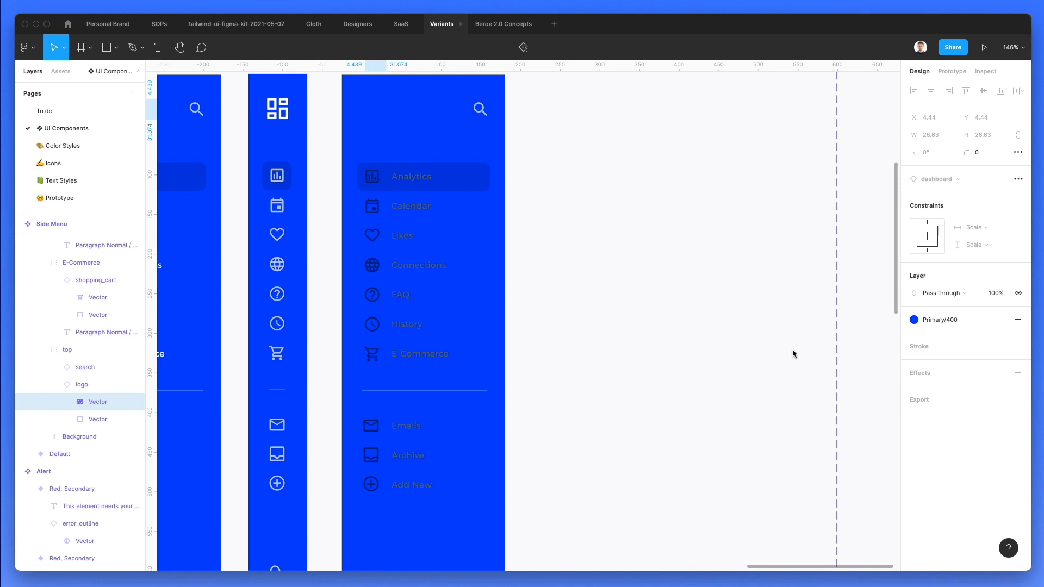
# Apply the Neutral/500 colour style to Variant3's search icon.
pyautogui.scroll(1, 482, 112)
pyautogui.keyDown('super'); pyautogui.click(483, 111); pyautogui.keyUp('super')
pyautogui.scroll(1, 490, 190)
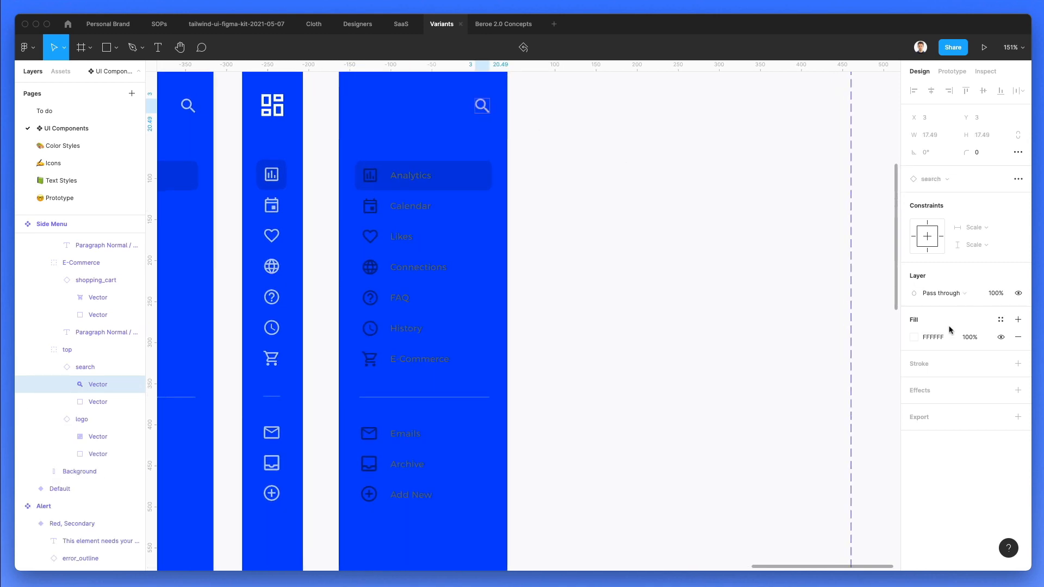
pyautogui.click(1000, 321)
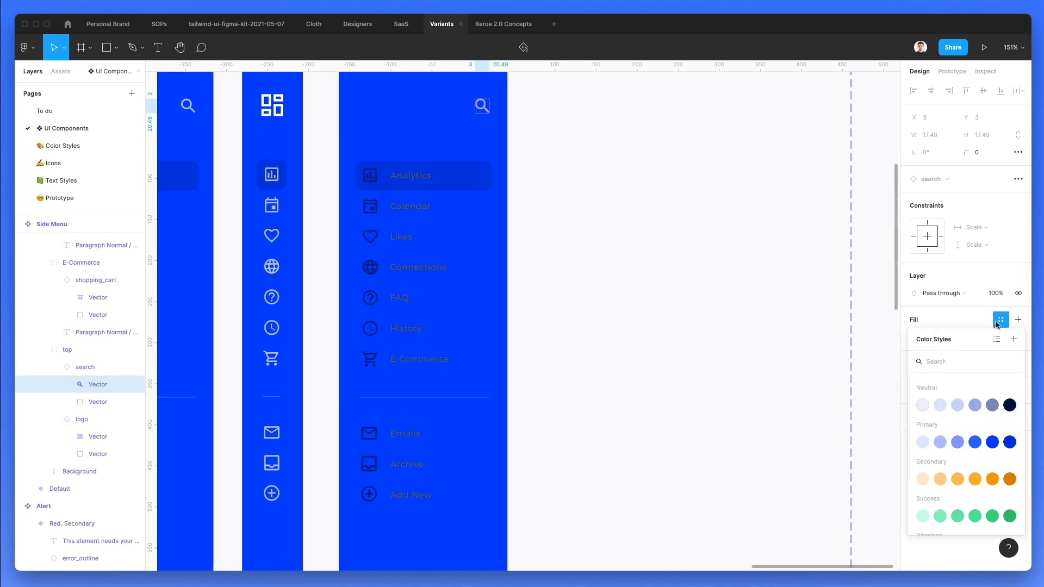
pyautogui.click(1009, 405)
pyautogui.scroll(-10, 657, 331)
pyautogui.click(647, 332)
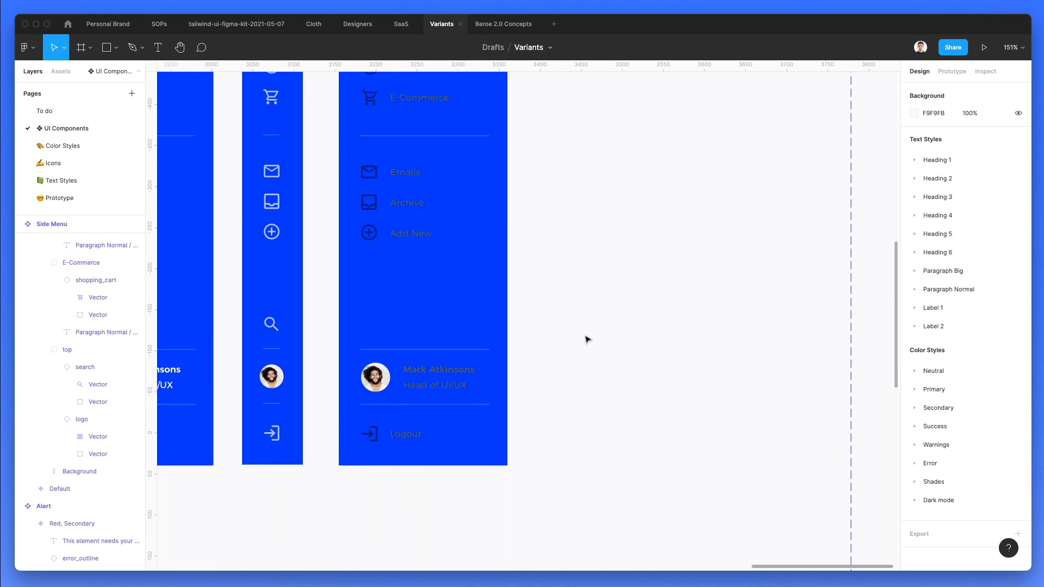
# Apply the Neutral/400 colour style to the strokes of Variant3's three divider lines.
pyautogui.click(440, 351)
pyautogui.keyDown('shift'); pyautogui.click(438, 404); pyautogui.keyUp('shift')
pyautogui.scroll(8, 442, 403)
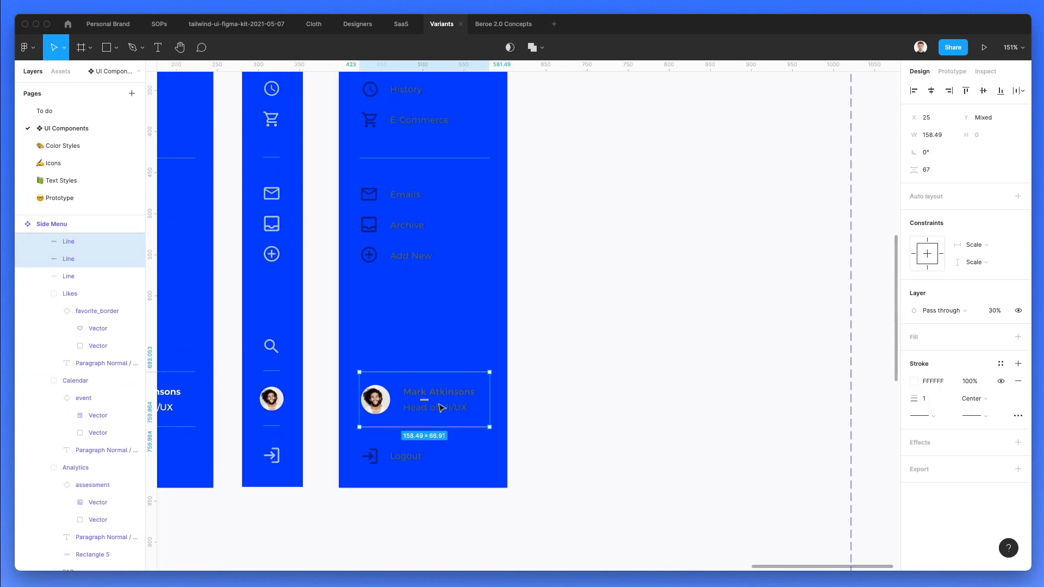
pyautogui.keyDown('shift'); pyautogui.click(463, 333); pyautogui.keyUp('shift')
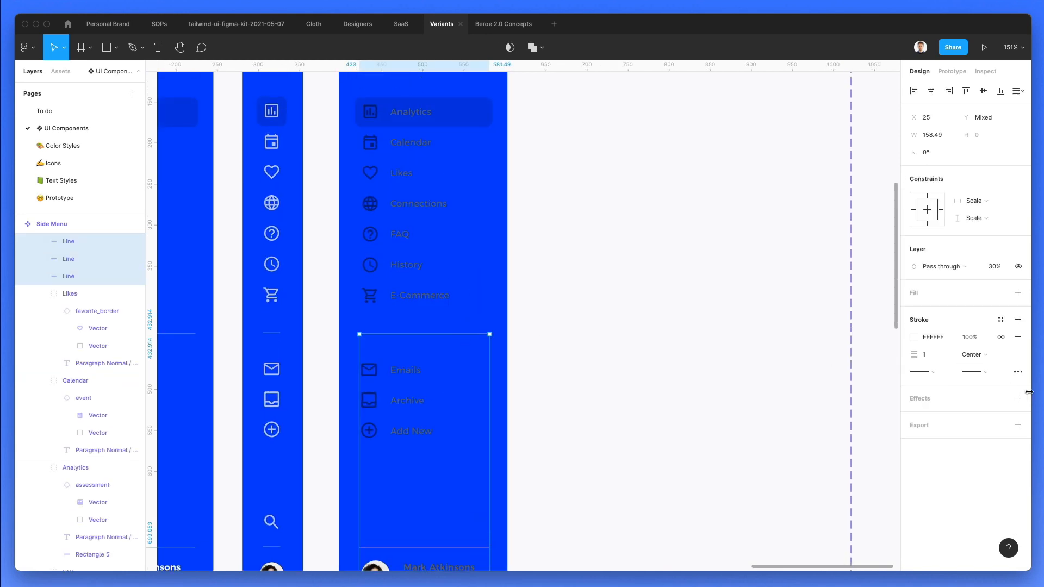
pyautogui.click(999, 319)
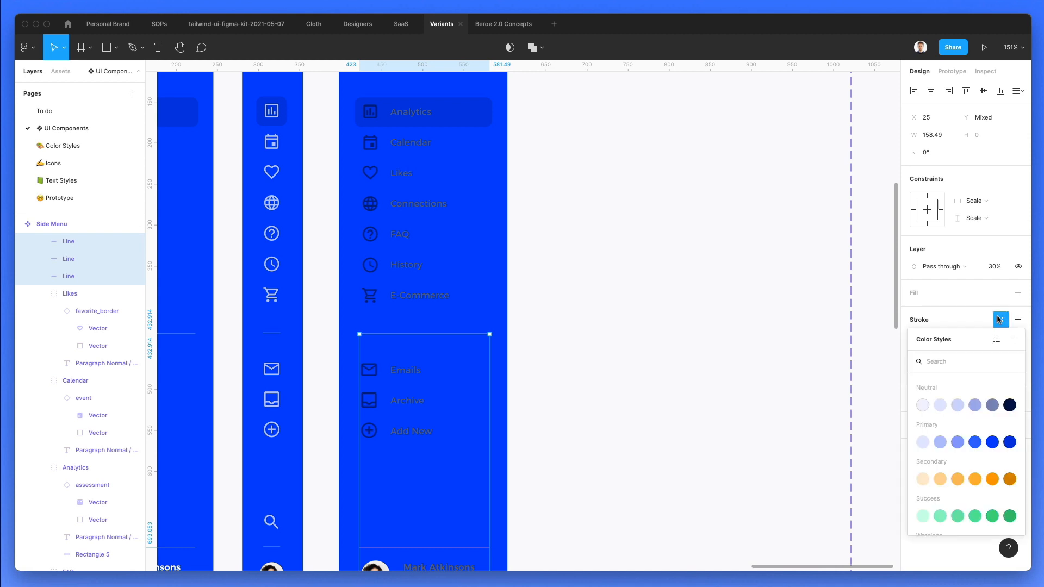
pyautogui.click(993, 405)
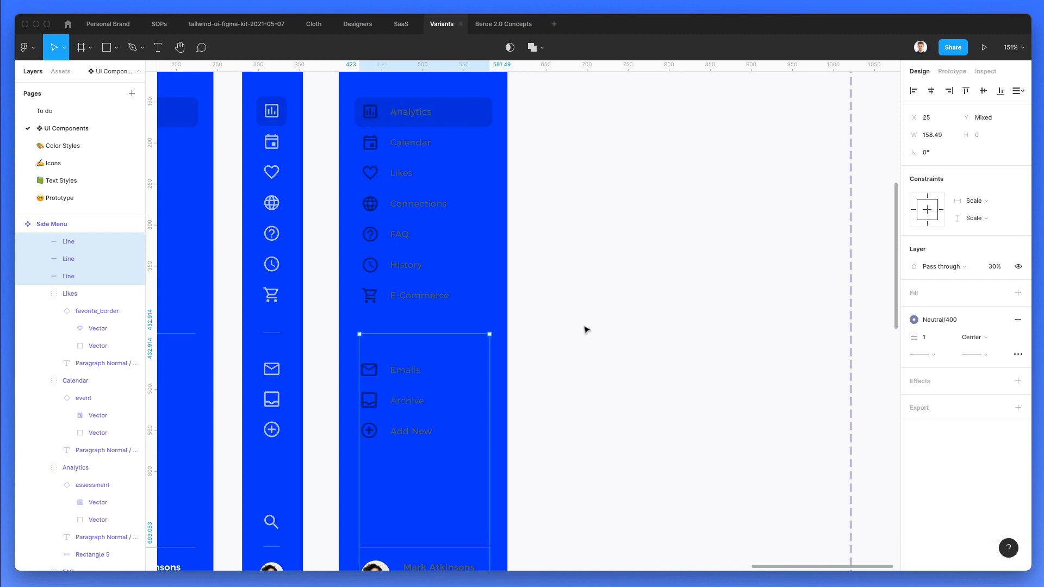
pyautogui.click(585, 330)
# Change the fill of Variant3's background to the white Shades colour style.
pyautogui.scroll(-3, 585, 330)
pyautogui.click(517, 308)
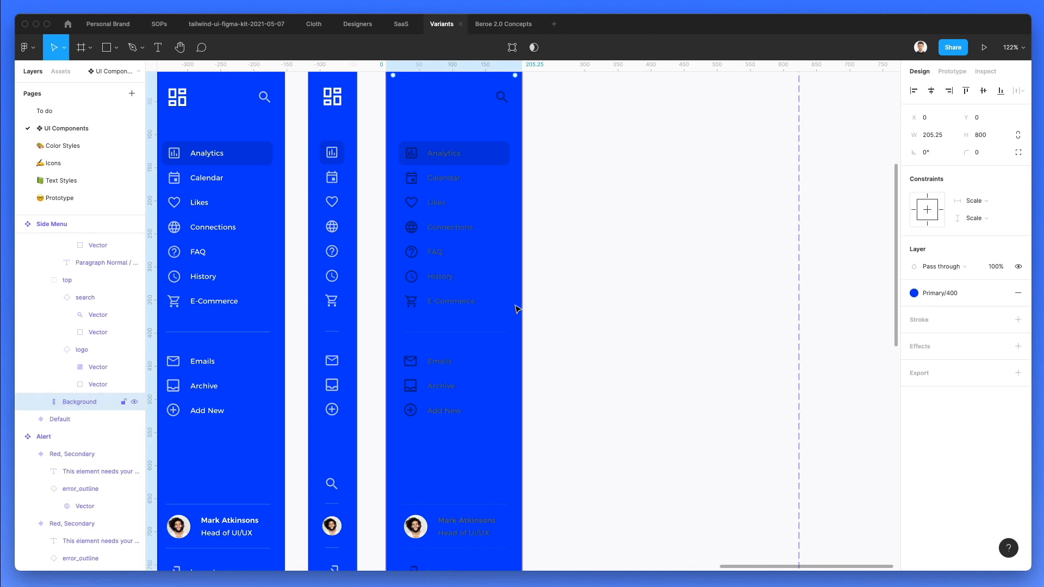
pyautogui.click(935, 296)
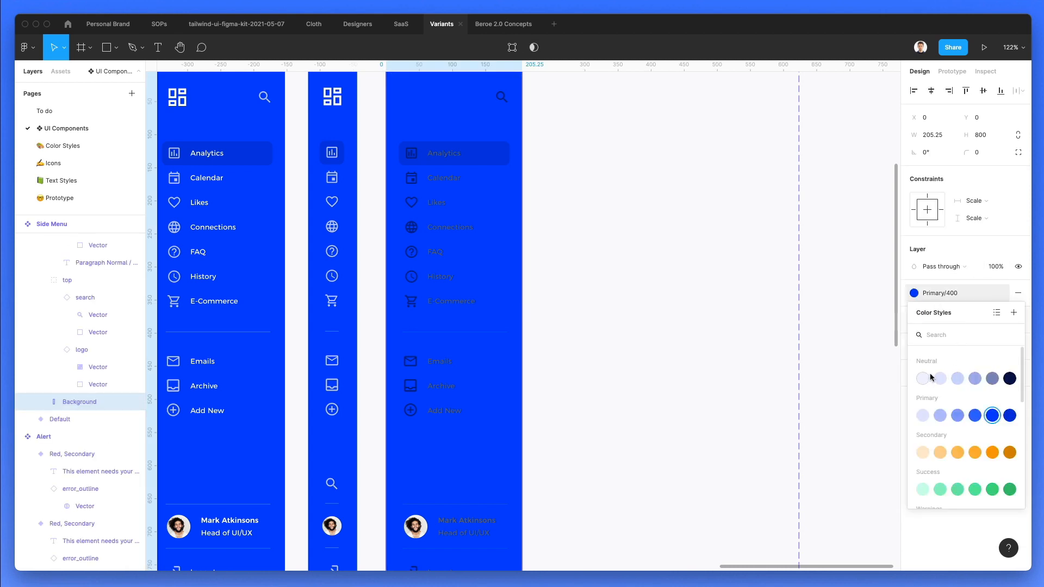
pyautogui.scroll(-8, 923, 379)
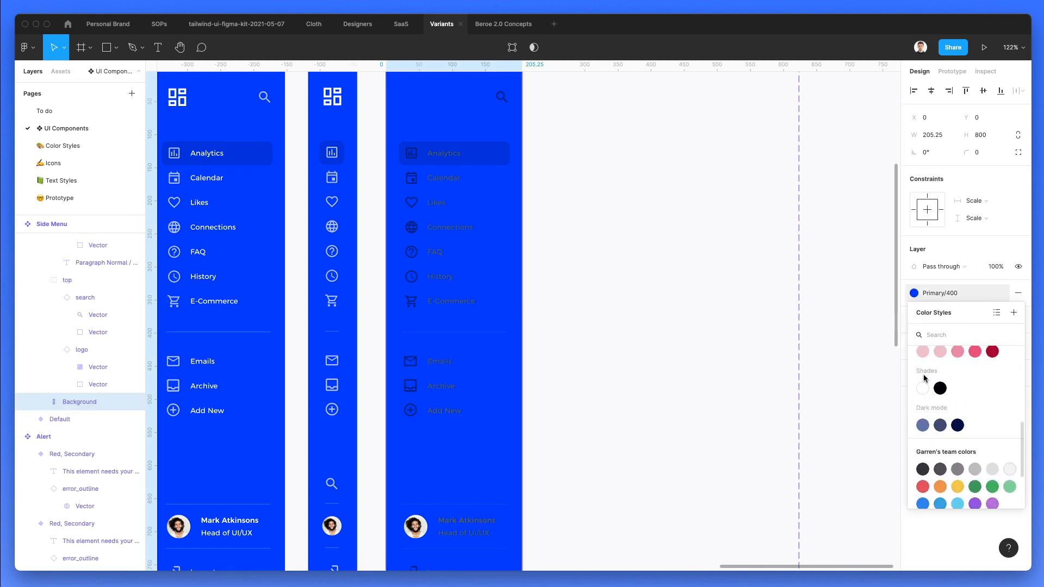
pyautogui.click(923, 387)
pyautogui.click(591, 241)
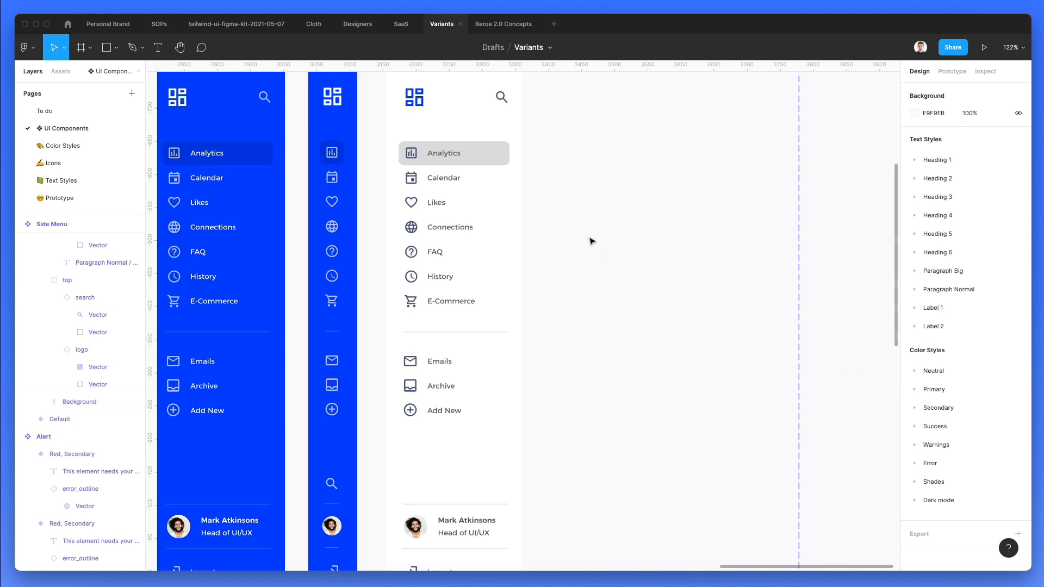
# Set the opacity of the highlight rectangle behind Variant3's Analytics entry to 3%.
pyautogui.hotkey('shift', '1')
pyautogui.scroll(5, 527, 250)
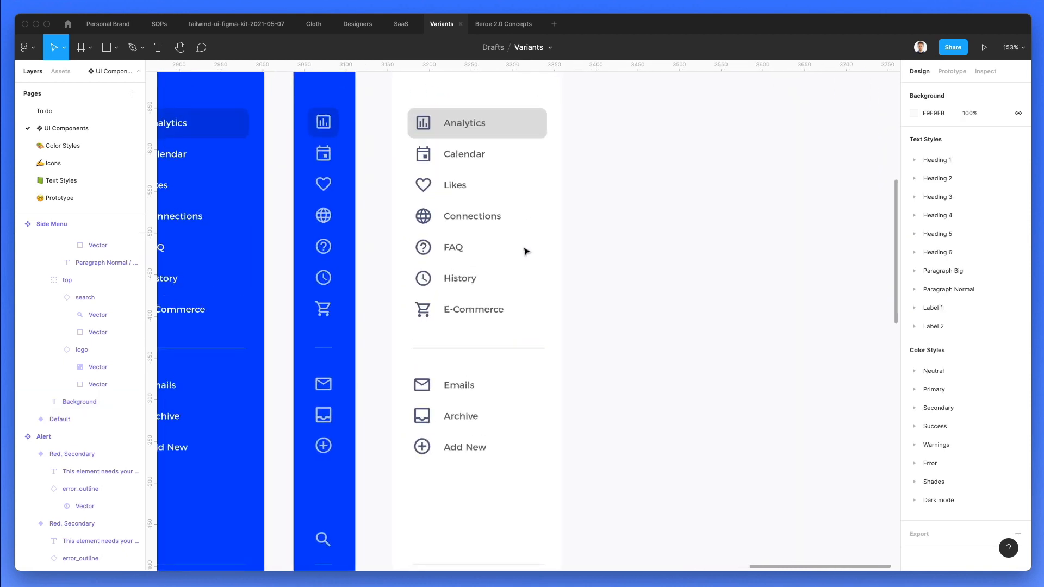
pyautogui.click(525, 136)
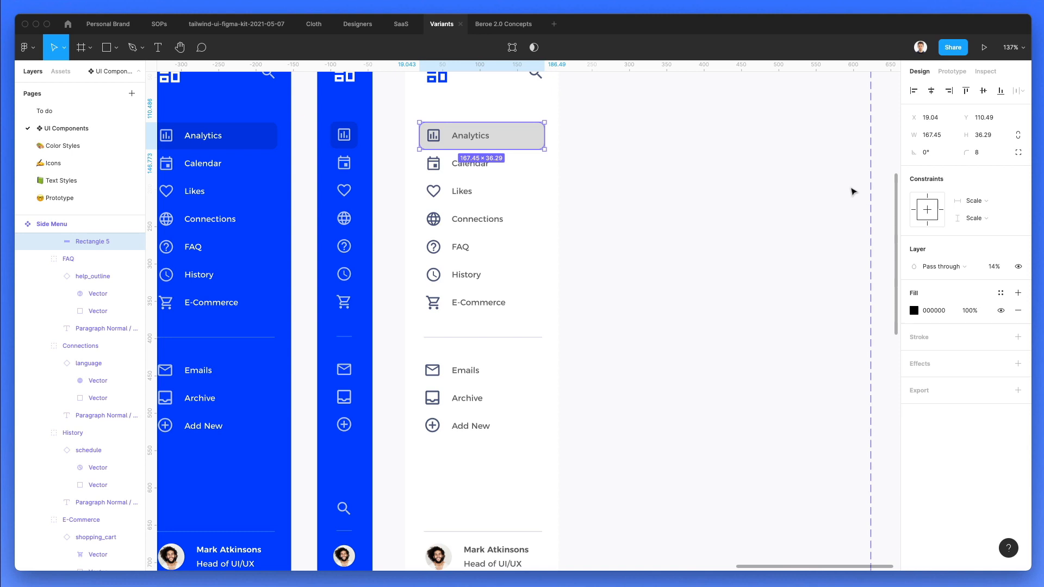
pyautogui.press('0')
pyautogui.press('2')
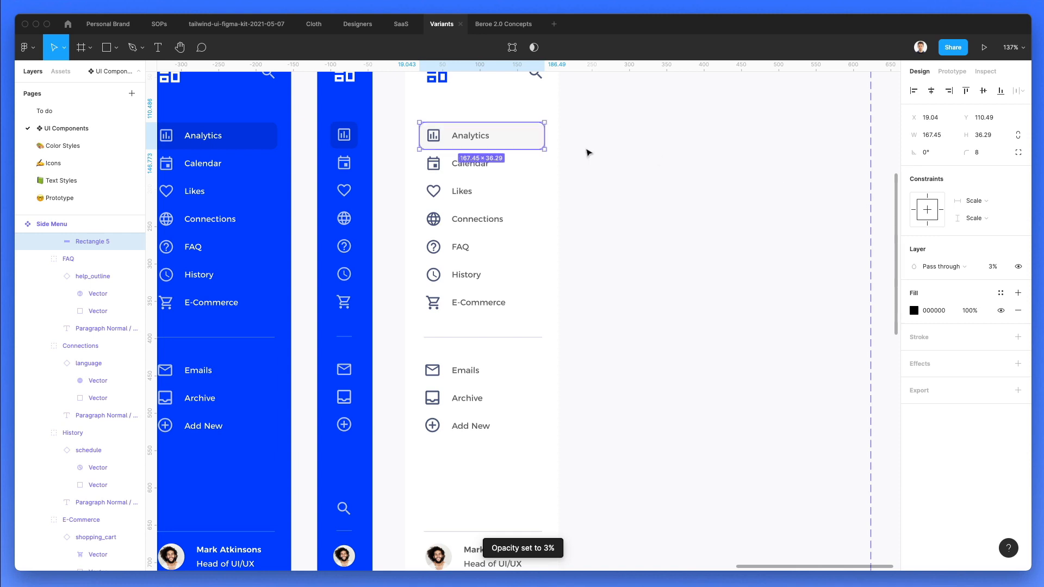
# Apply the Neutral/400 colour style to all of Variant3's menu icons from Analytics down to Logout.
pyautogui.keyDown('super'); pyautogui.click(438, 139); pyautogui.keyUp('super')
pyautogui.keyDown('shift'); pyautogui.keyDown('super'); pyautogui.click(437, 165); pyautogui.keyUp('super'); pyautogui.keyUp('shift')
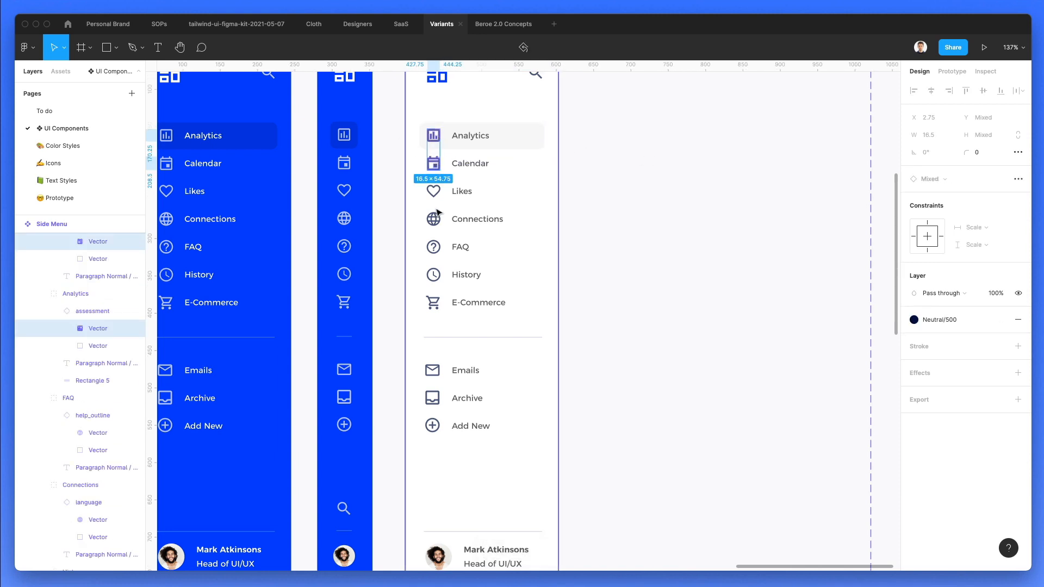
pyautogui.keyDown('shift'); pyautogui.keyDown('super'); pyautogui.click(435, 193); pyautogui.keyUp('super'); pyautogui.keyUp('shift')
pyautogui.keyDown('shift'); pyautogui.keyDown('super'); pyautogui.click(434, 219); pyautogui.keyUp('super'); pyautogui.keyUp('shift')
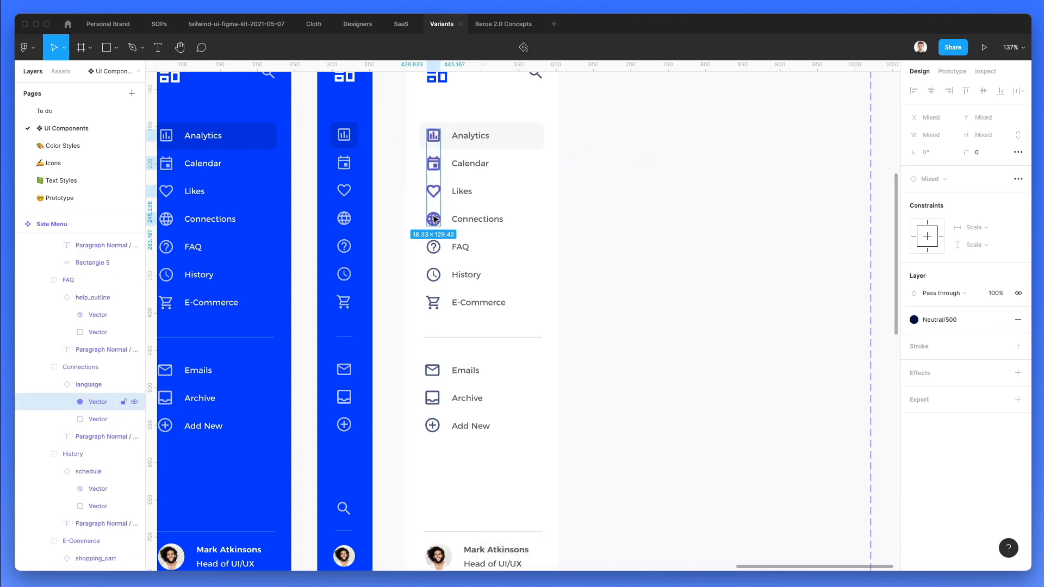
pyautogui.keyDown('shift'); pyautogui.keyDown('super'); pyautogui.click(434, 247); pyautogui.keyUp('super'); pyautogui.keyUp('shift')
pyautogui.keyDown('shift'); pyautogui.keyDown('super'); pyautogui.click(437, 276); pyautogui.keyUp('super'); pyautogui.keyUp('shift')
pyautogui.keyDown('shift'); pyautogui.keyDown('super'); pyautogui.click(433, 302); pyautogui.keyUp('super'); pyautogui.keyUp('shift')
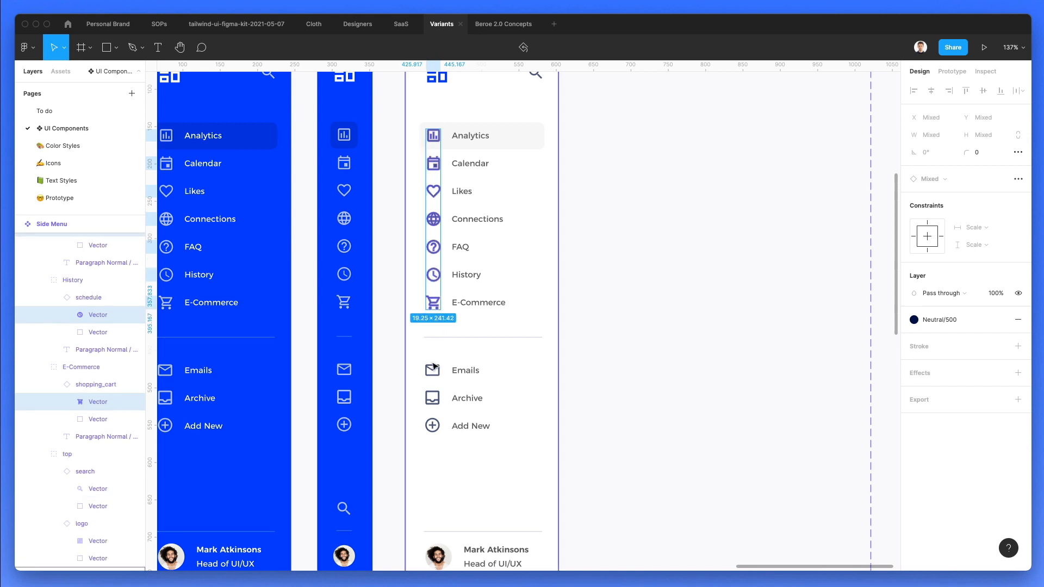
pyautogui.keyDown('shift'); pyautogui.keyDown('super'); pyautogui.click(432, 370); pyautogui.keyUp('super'); pyautogui.keyUp('shift')
pyautogui.keyDown('shift'); pyautogui.keyDown('super'); pyautogui.click(433, 399); pyautogui.keyUp('super'); pyautogui.keyUp('shift')
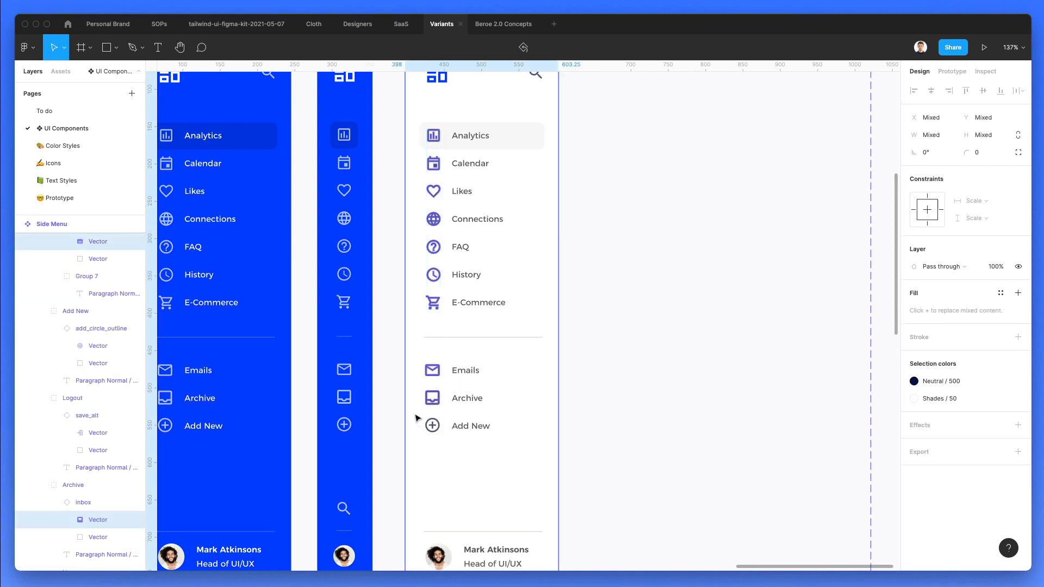
pyautogui.keyDown('shift'); pyautogui.keyDown('super'); pyautogui.click(432, 424); pyautogui.keyUp('super'); pyautogui.keyUp('shift')
pyautogui.scroll(-4, 433, 422)
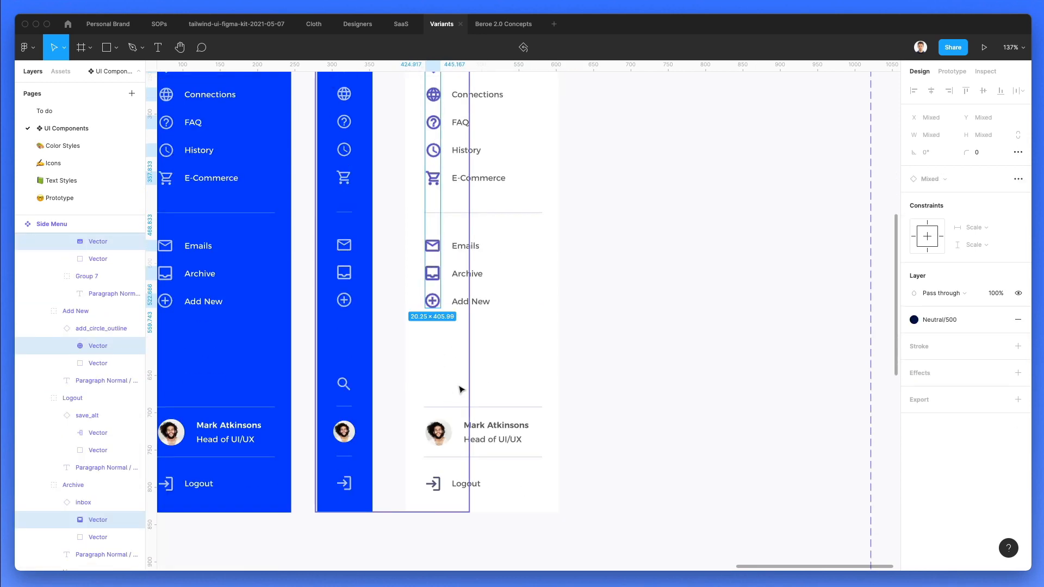
pyautogui.keyDown('shift'); pyautogui.keyDown('super'); pyautogui.click(434, 483); pyautogui.keyUp('super'); pyautogui.keyUp('shift')
pyautogui.scroll(5, 433, 484)
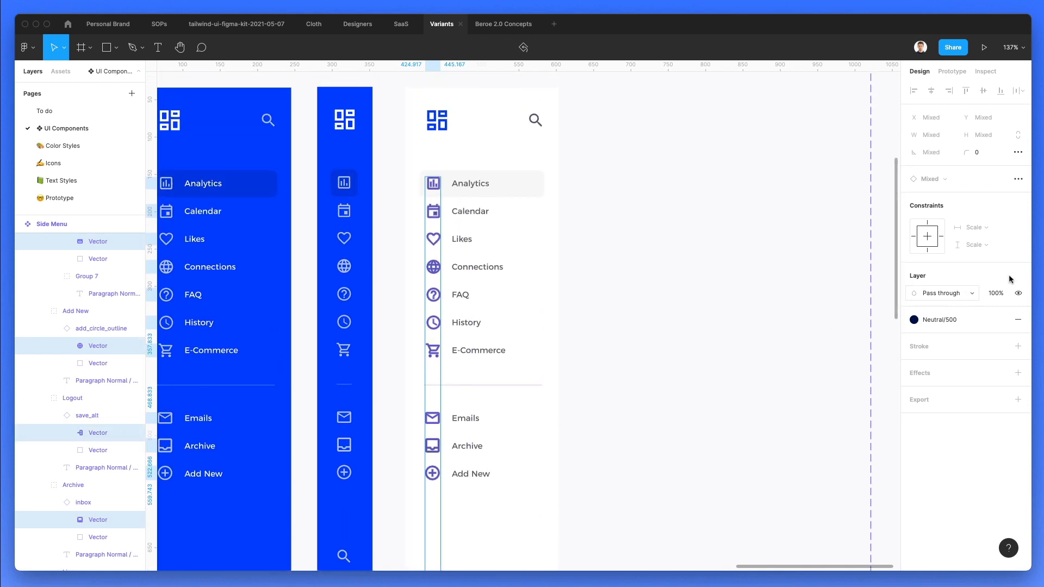
pyautogui.click(946, 319)
pyautogui.click(992, 405)
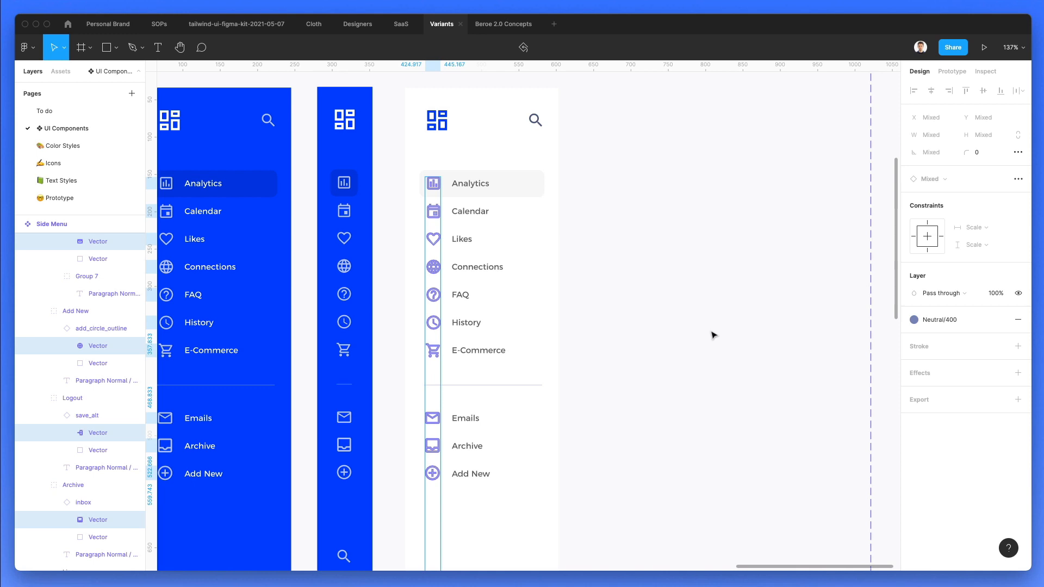
pyautogui.click(620, 156)
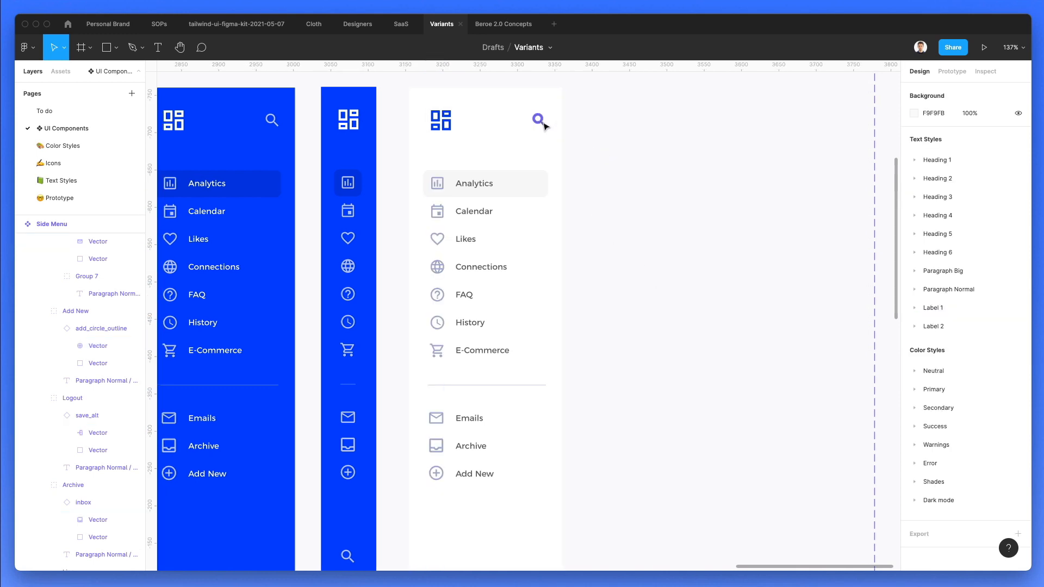
# Change the colour style of Variant3's search icon to Neutral/400.
pyautogui.click(540, 118)
pyautogui.click(1000, 320)
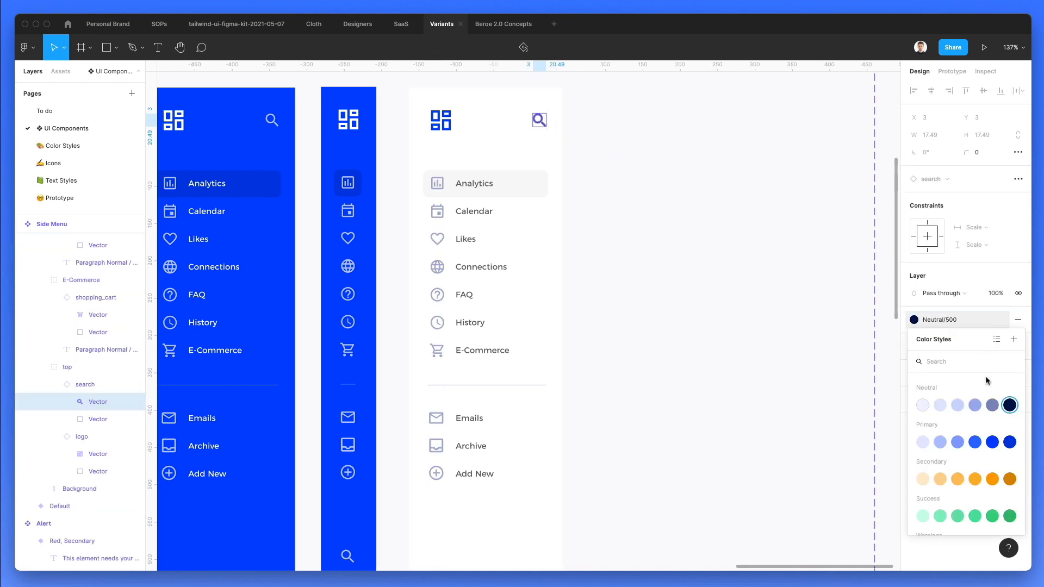
pyautogui.click(992, 405)
pyautogui.click(695, 324)
# Duplicate the collapsed blue icon-only variant and place the copy beside the white Variant3 inside the Side Menu component set.
pyautogui.scroll(-2, 695, 324)
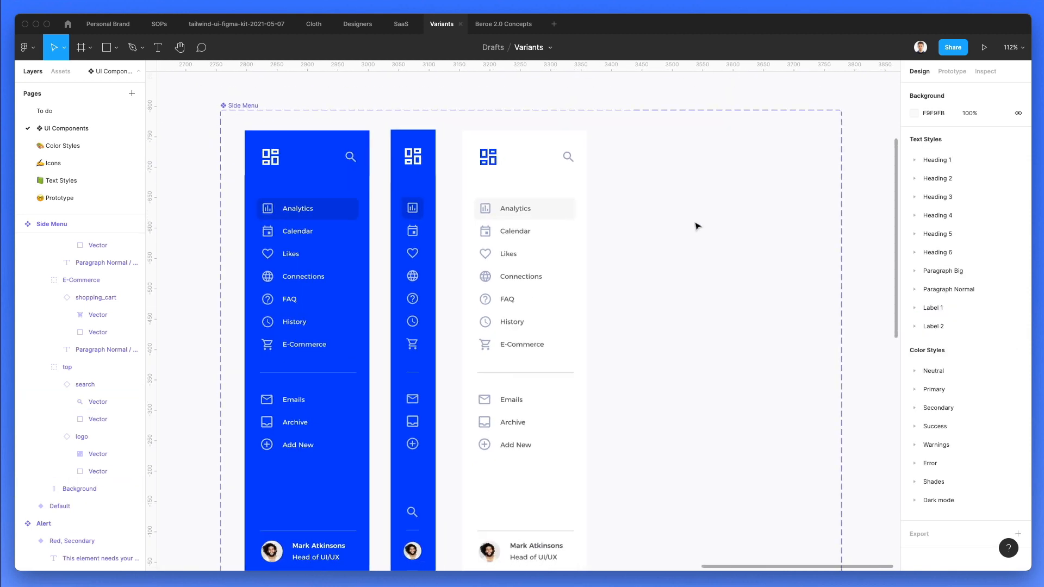
pyautogui.scroll(-2, 576, 211)
pyautogui.scroll(-1, 629, 206)
pyautogui.scroll(-1, 629, 207)
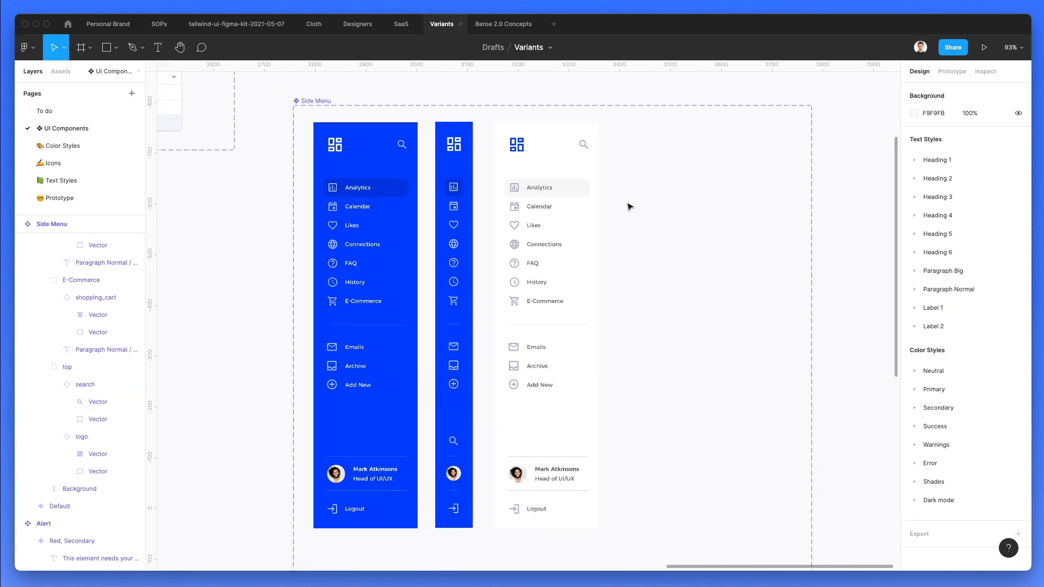
pyautogui.moveTo(444, 172); pyautogui.dragTo(639, 181)
pyautogui.press('super+z')
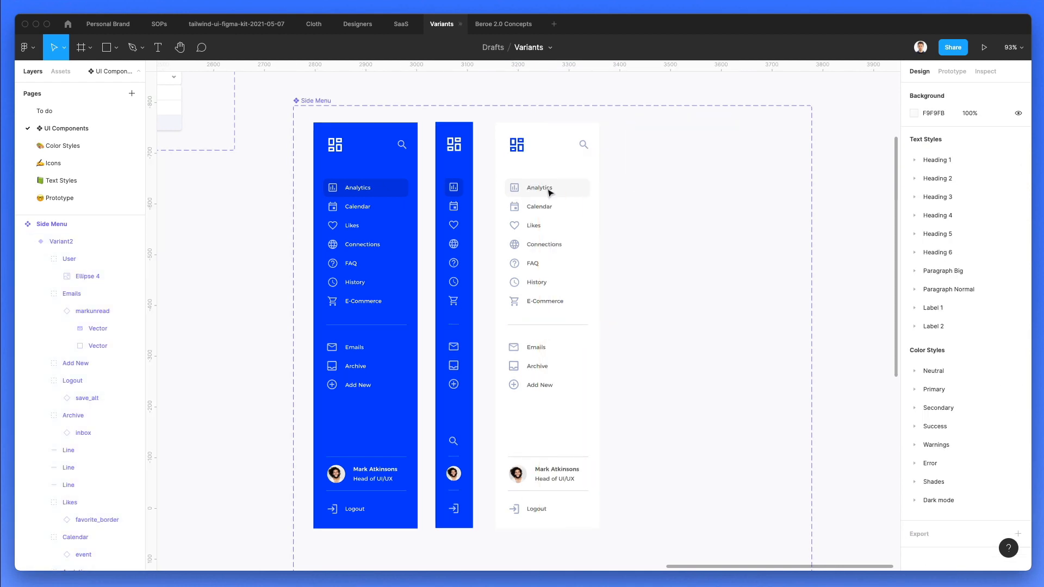
pyautogui.click(441, 187)
pyautogui.moveTo(441, 188); pyautogui.dragTo(638, 189)
pyautogui.click(731, 174)
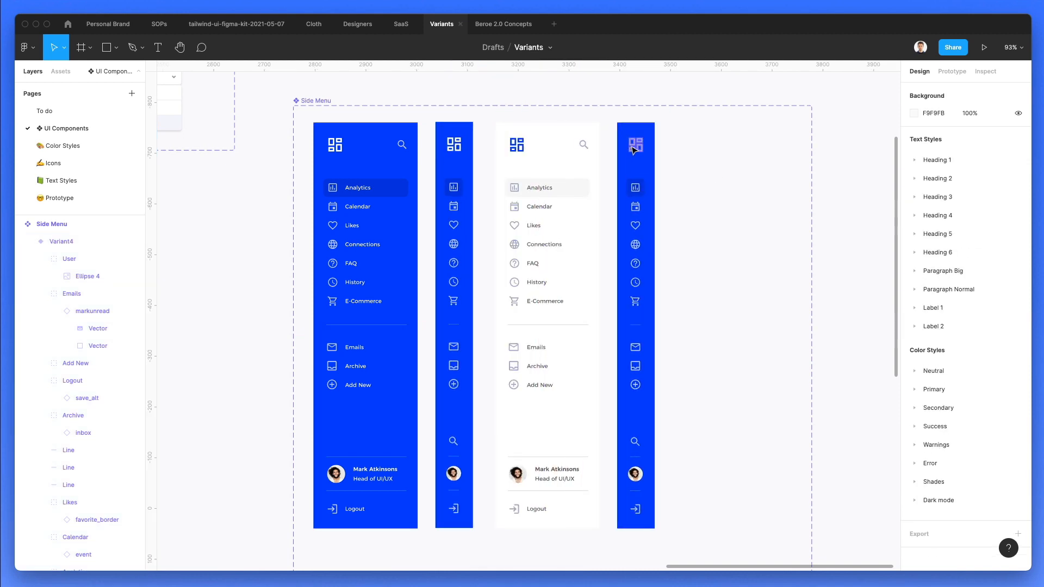
# Apply the Primary/400 colour style to the logo of Variant4.
pyautogui.keyDown('super'); pyautogui.click(632, 145); pyautogui.keyUp('super')
pyautogui.scroll(5, 632, 145)
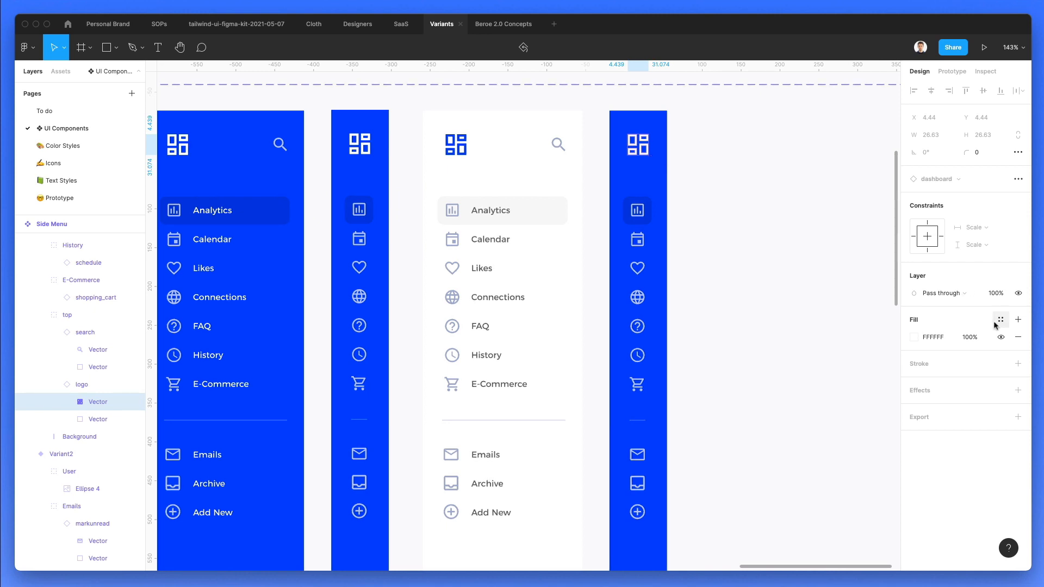
pyautogui.click(1000, 320)
pyautogui.click(993, 442)
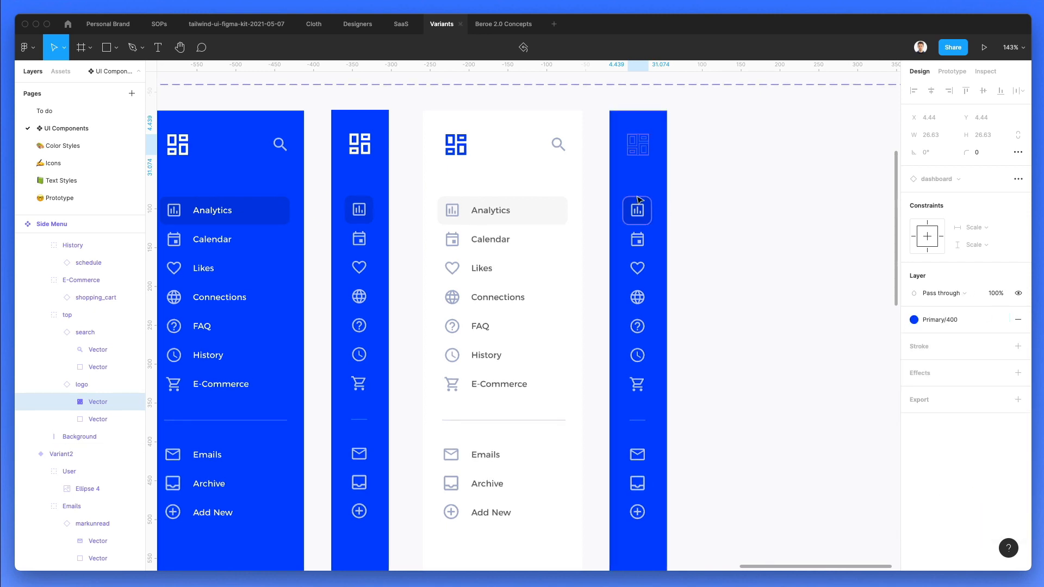
# Apply the Neutral/300 colour style to Variant4's icons from Analytics to Logout, including the search icon.
pyautogui.click(638, 213)
pyautogui.keyDown('shift'); pyautogui.click(637, 240); pyautogui.keyUp('shift')
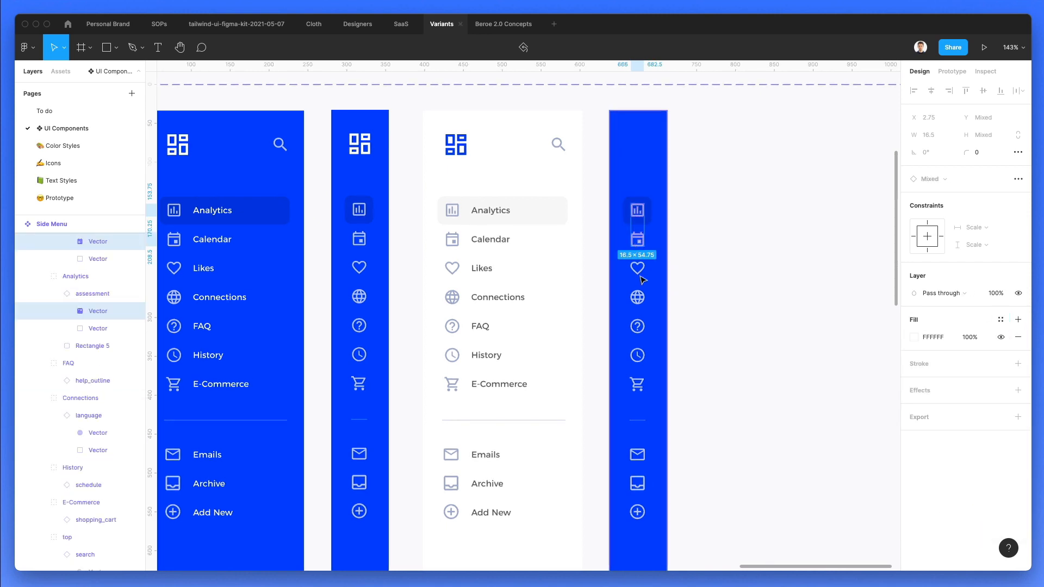
pyautogui.keyDown('shift'); pyautogui.click(640, 272); pyautogui.keyUp('shift')
pyautogui.keyDown('shift'); pyautogui.click(637, 297); pyautogui.keyUp('shift')
pyautogui.keyDown('shift'); pyautogui.click(641, 326); pyautogui.keyUp('shift')
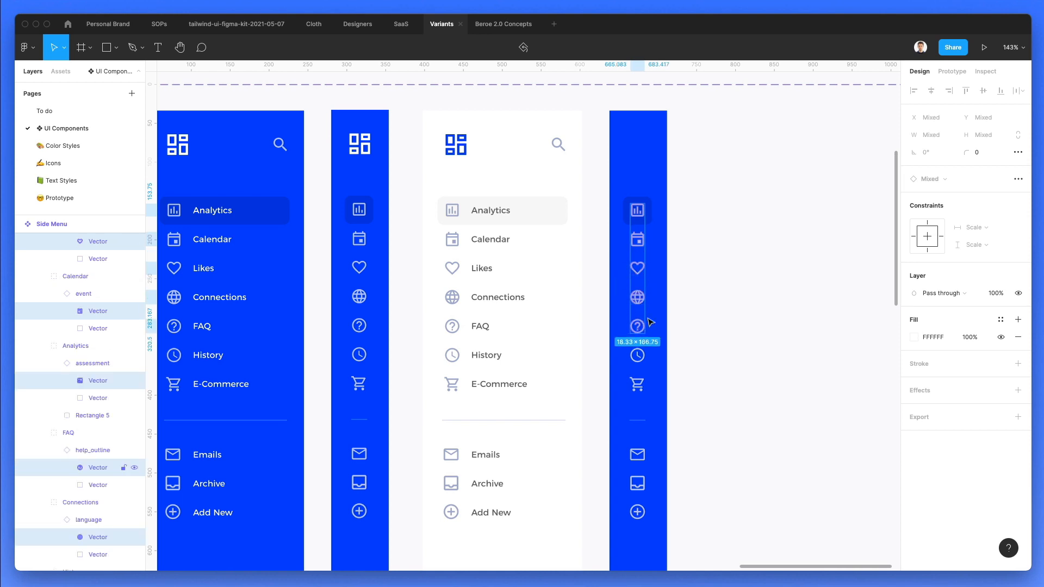
pyautogui.keyDown('shift'); pyautogui.click(638, 356); pyautogui.keyUp('shift')
pyautogui.keyDown('shift'); pyautogui.click(637, 384); pyautogui.keyUp('shift')
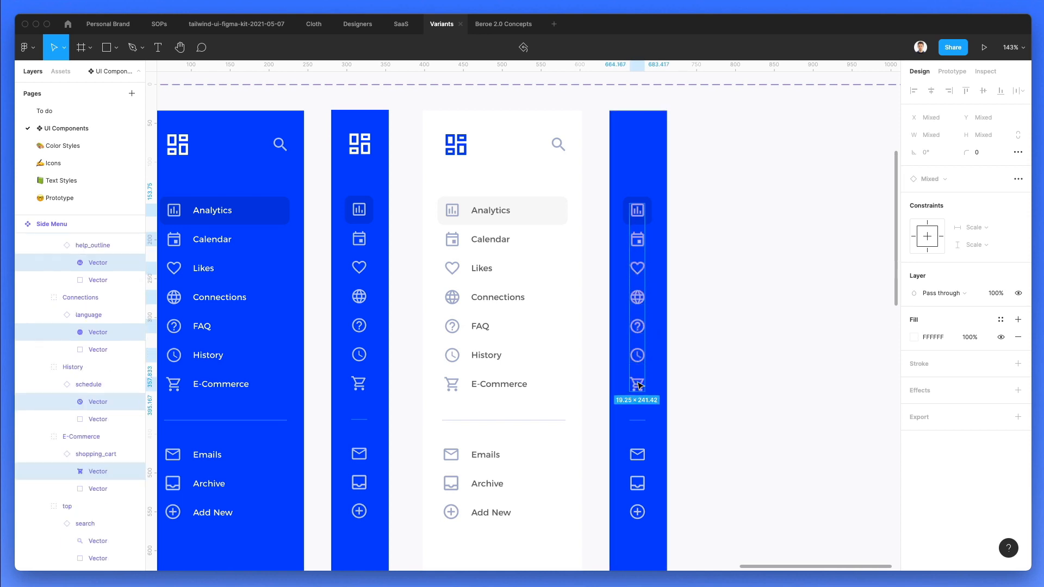
pyautogui.keyDown('shift'); pyautogui.click(637, 455); pyautogui.keyUp('shift')
pyautogui.keyDown('shift'); pyautogui.click(641, 480); pyautogui.keyUp('shift')
pyautogui.scroll(-5, 669, 468)
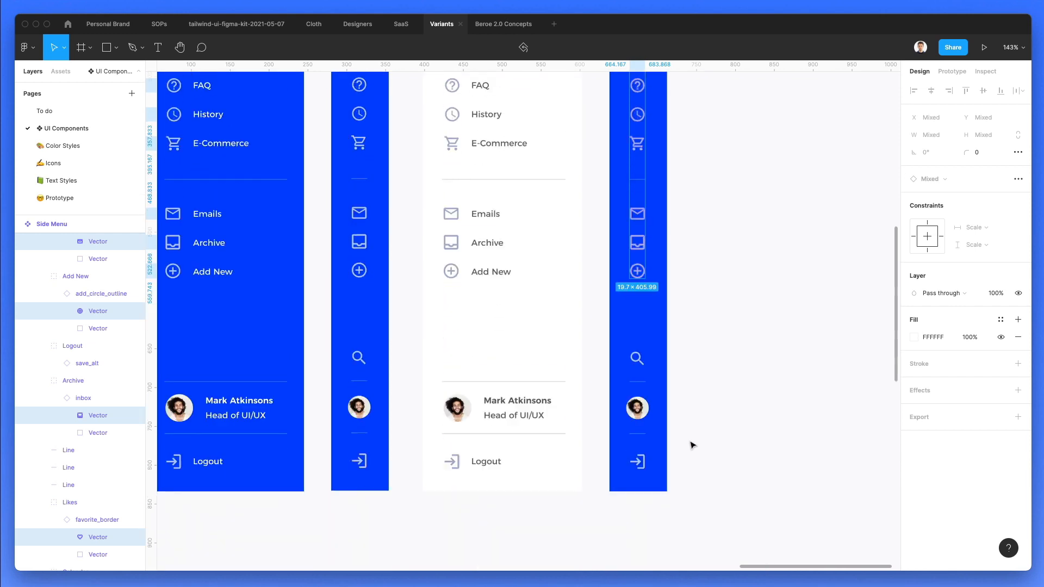
pyautogui.keyDown('shift'); pyautogui.click(637, 432); pyautogui.keyUp('shift')
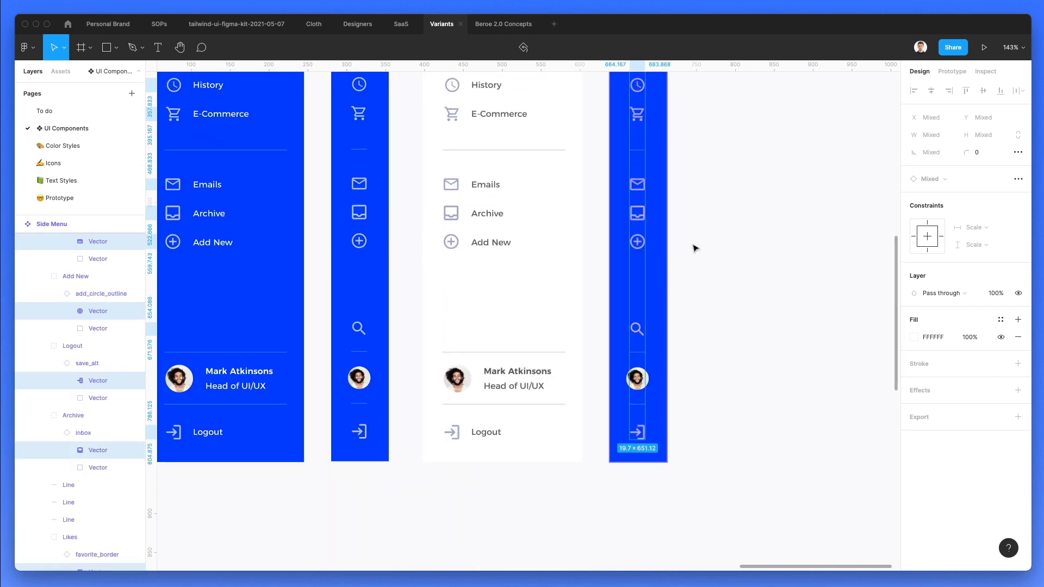
pyautogui.scroll(4, 566, 324)
pyautogui.click(999, 320)
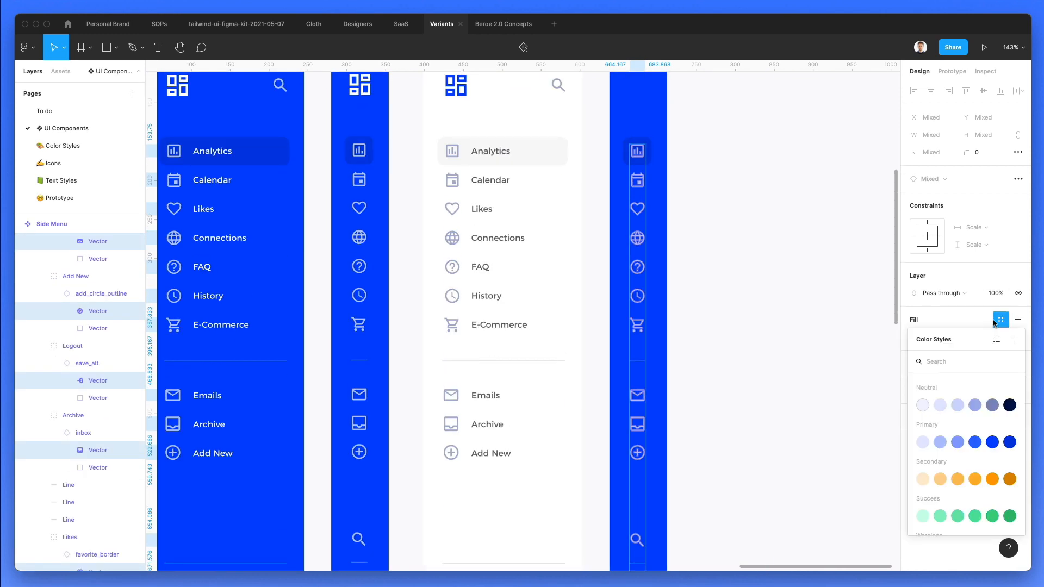
pyautogui.click(975, 406)
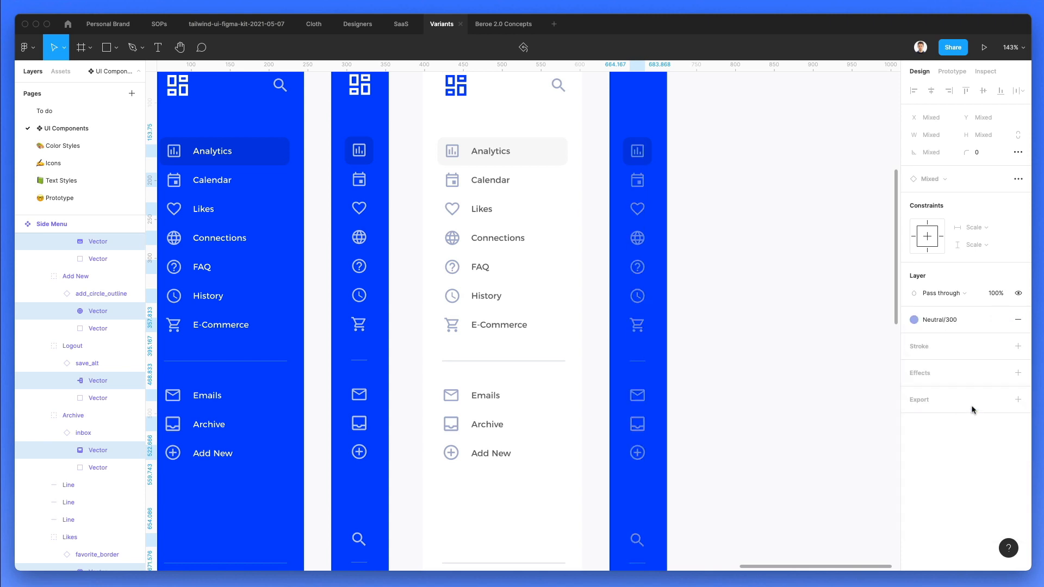
pyautogui.click(709, 226)
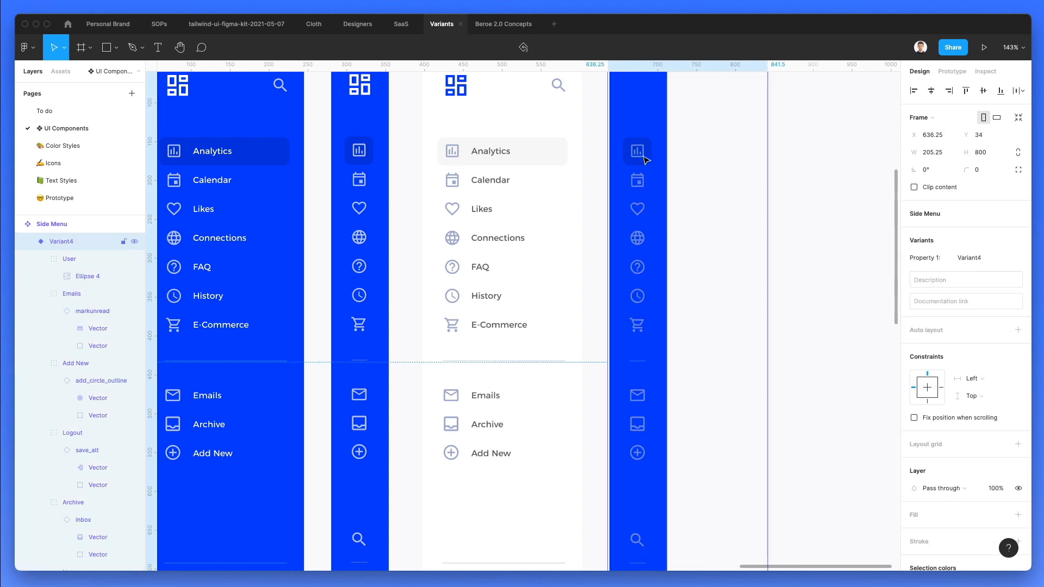
# Set the opacity of the highlight rectangle behind Variant4's Analytics icon to 3%.
pyautogui.click(541, 150)
pyautogui.click(632, 144)
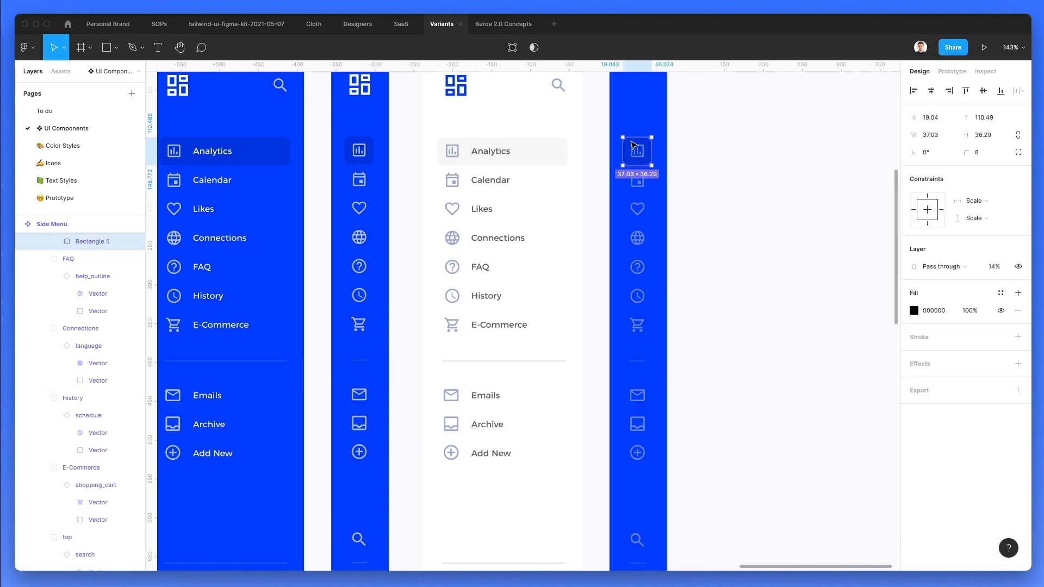
pyautogui.press('0')
pyautogui.press('3')
# Recolour the strokes of Variant4's three divider lines to match the dividers in Variant3.
pyautogui.scroll(-3, 715, 230)
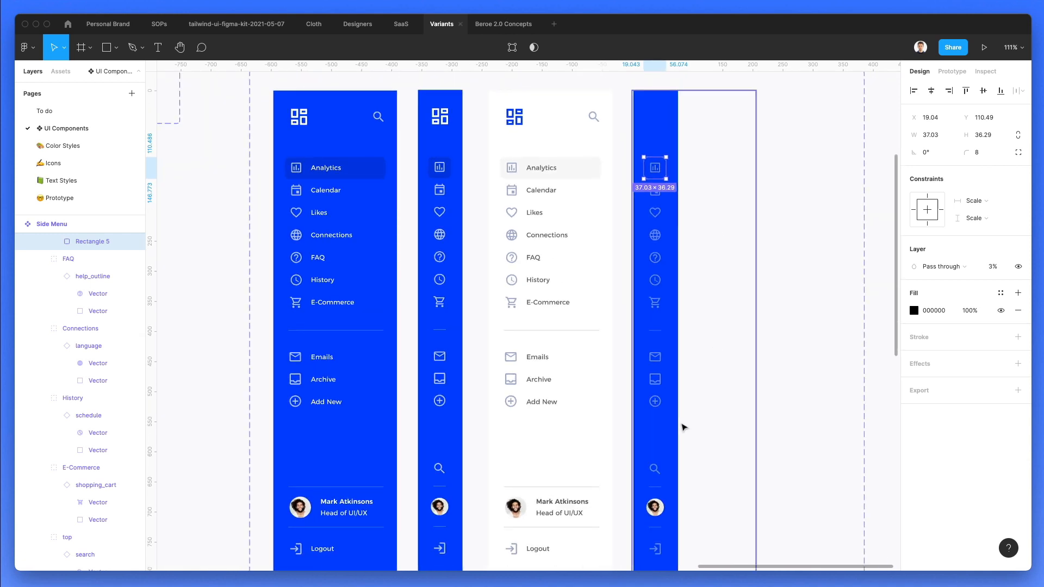
pyautogui.click(589, 488)
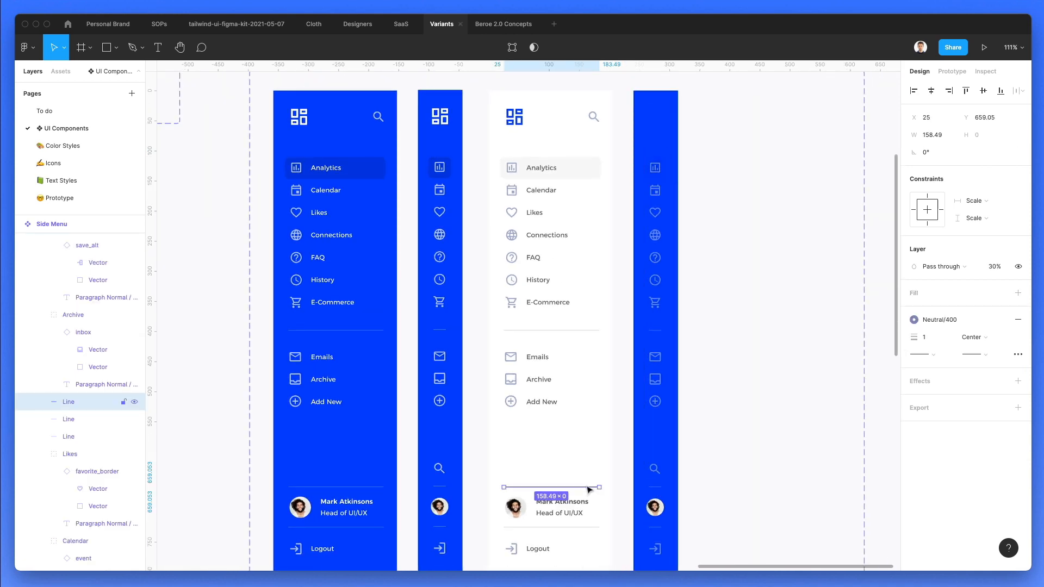
pyautogui.scroll(-4, 589, 489)
pyautogui.click(656, 424)
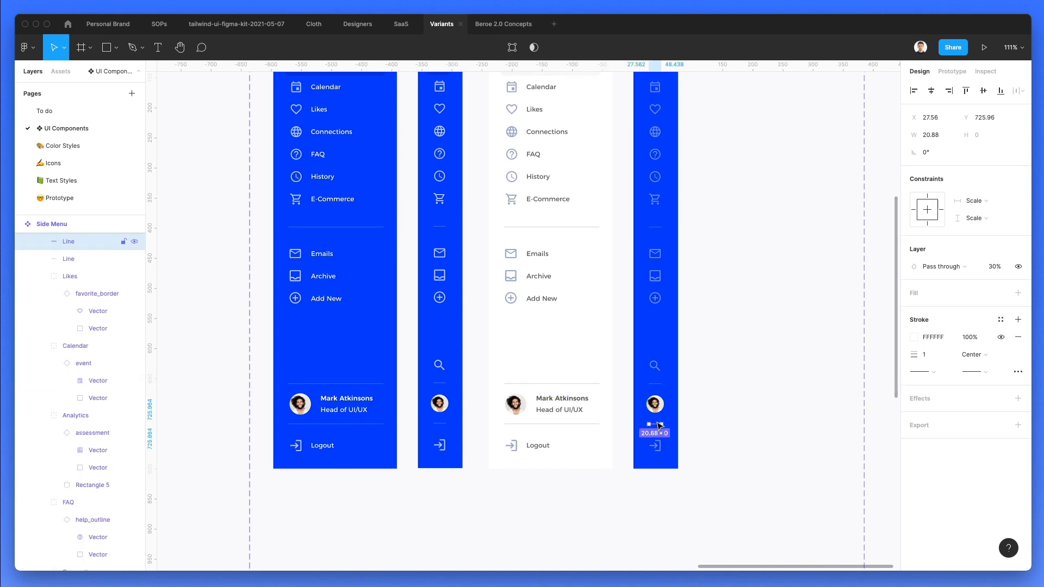
pyautogui.keyDown('shift'); pyautogui.click(655, 384); pyautogui.keyUp('shift')
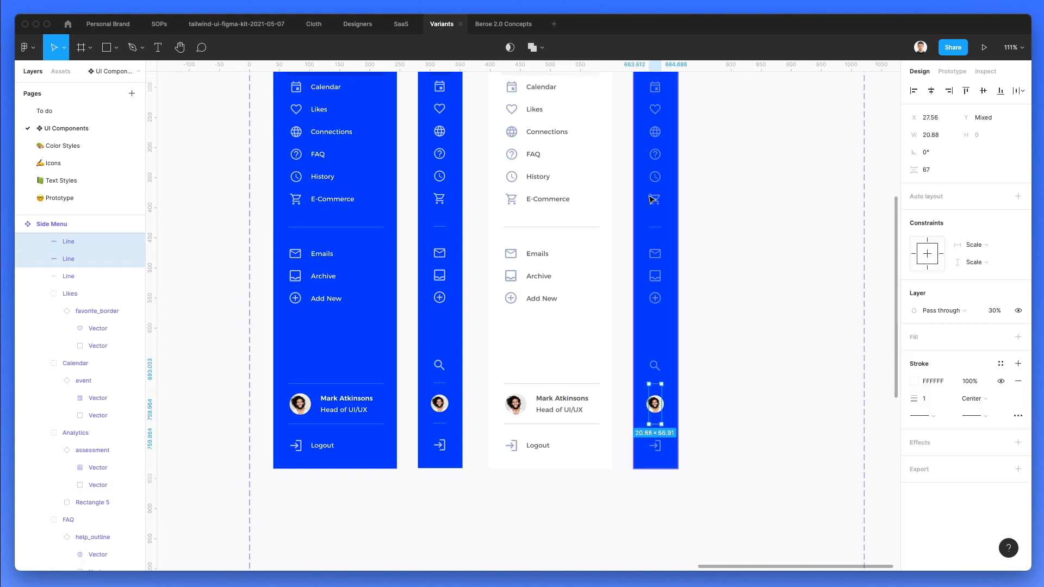
pyautogui.keyDown('shift'); pyautogui.click(655, 227); pyautogui.keyUp('shift')
pyautogui.click(704, 219)
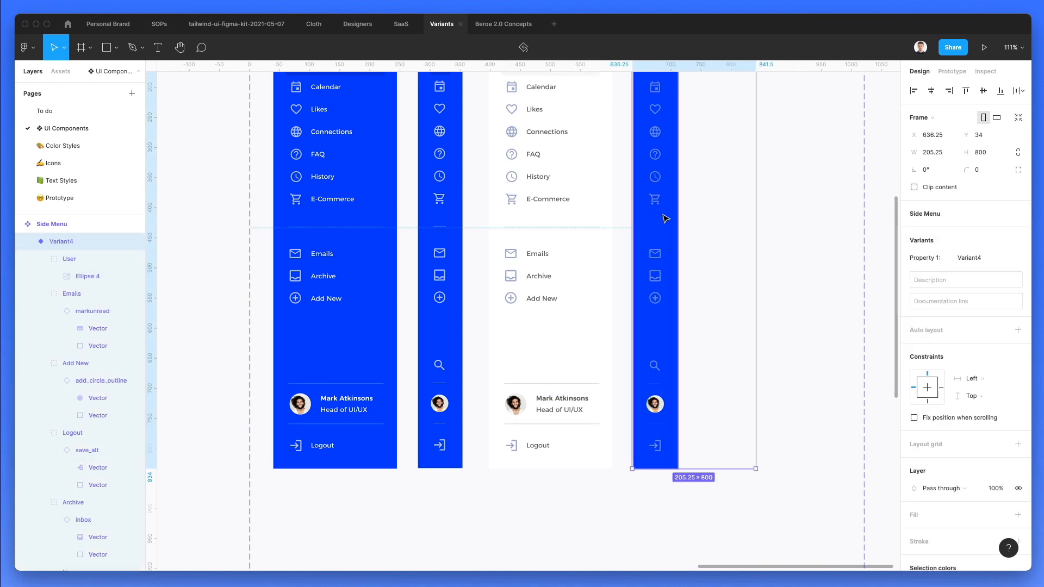
# Fill Variant4's background with the white sampled from Variant3's background.
pyautogui.click(664, 218)
pyautogui.press('i')
pyautogui.click(578, 224)
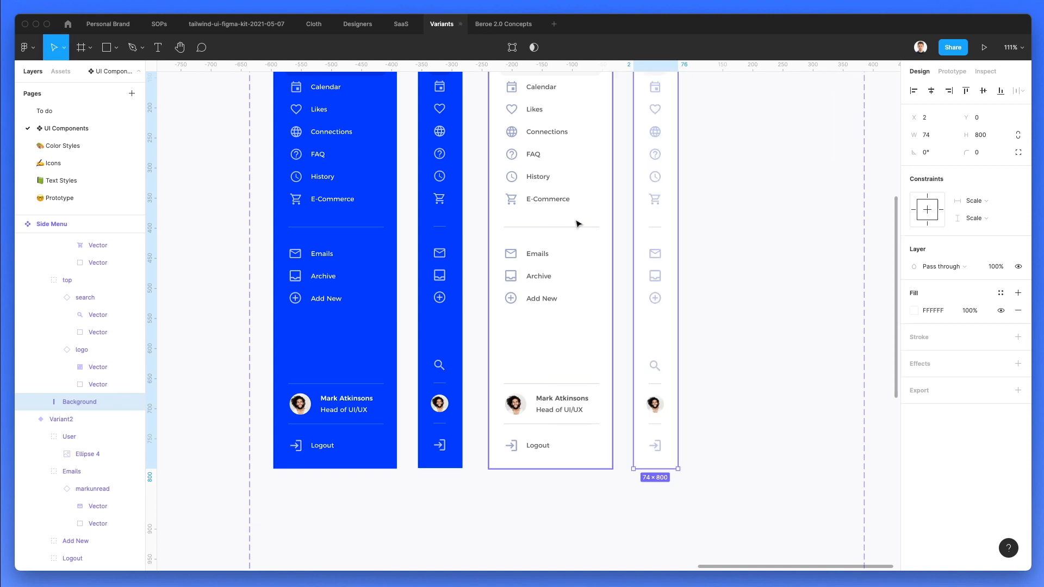
pyautogui.click(764, 236)
# Apply the Neutral/400 colour style to all of Variant4's menu icons from Analytics to Logout, including the search icon.
pyautogui.scroll(3, 766, 236)
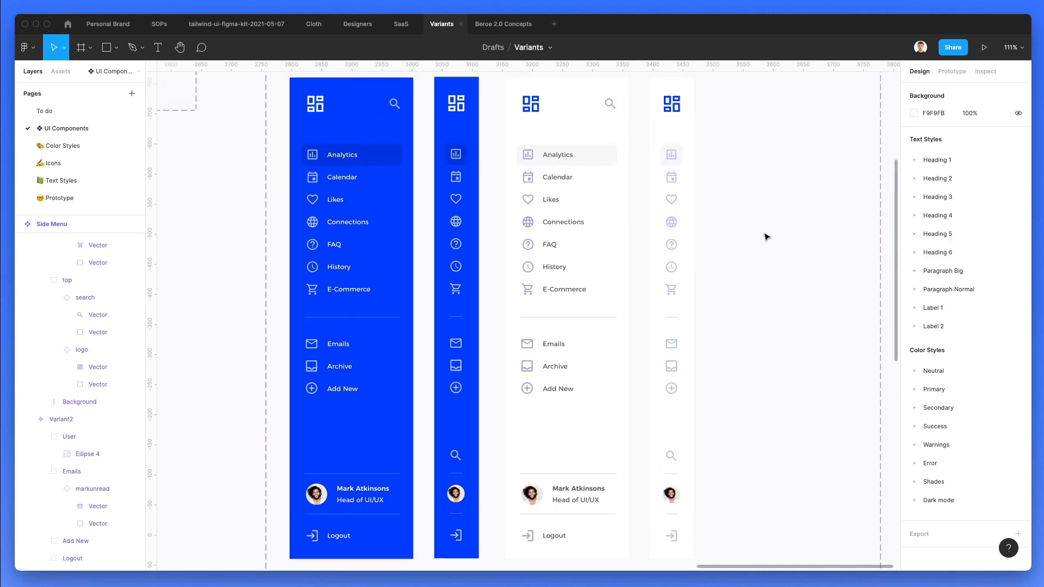
pyautogui.click(673, 178)
pyautogui.click(745, 180)
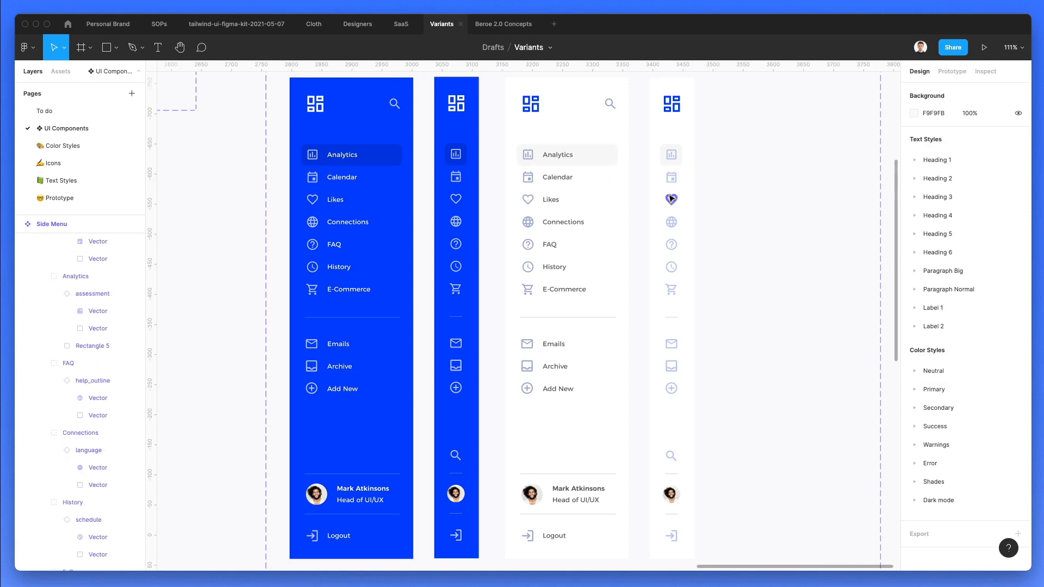
pyautogui.click(673, 158)
pyautogui.keyDown('shift'); pyautogui.click(673, 180); pyautogui.keyUp('shift')
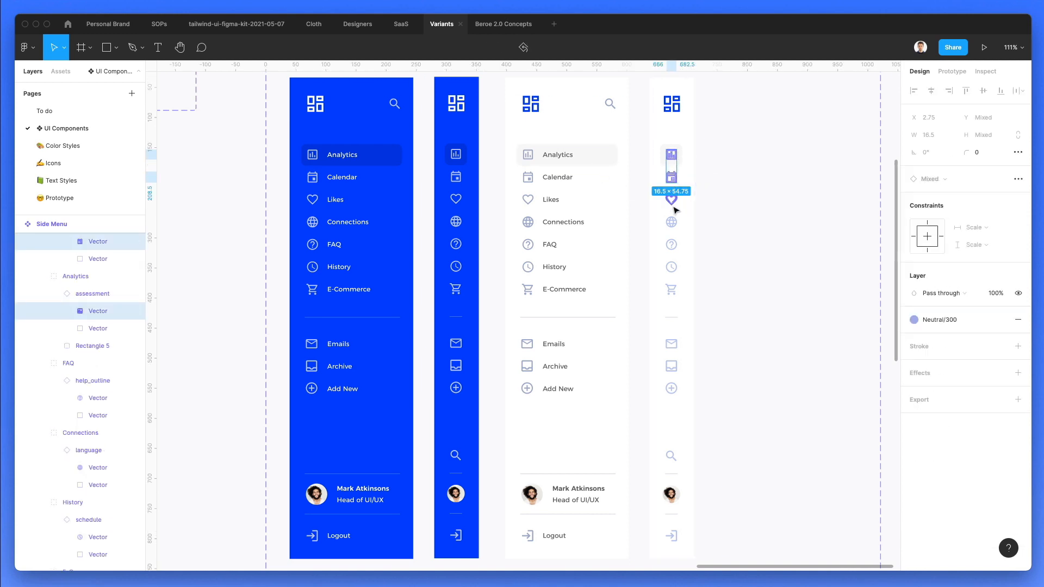
pyautogui.keyDown('shift'); pyautogui.click(673, 201); pyautogui.keyUp('shift')
pyautogui.keyDown('shift'); pyautogui.click(671, 222); pyautogui.keyUp('shift')
pyautogui.keyDown('shift'); pyautogui.click(672, 244); pyautogui.keyUp('shift')
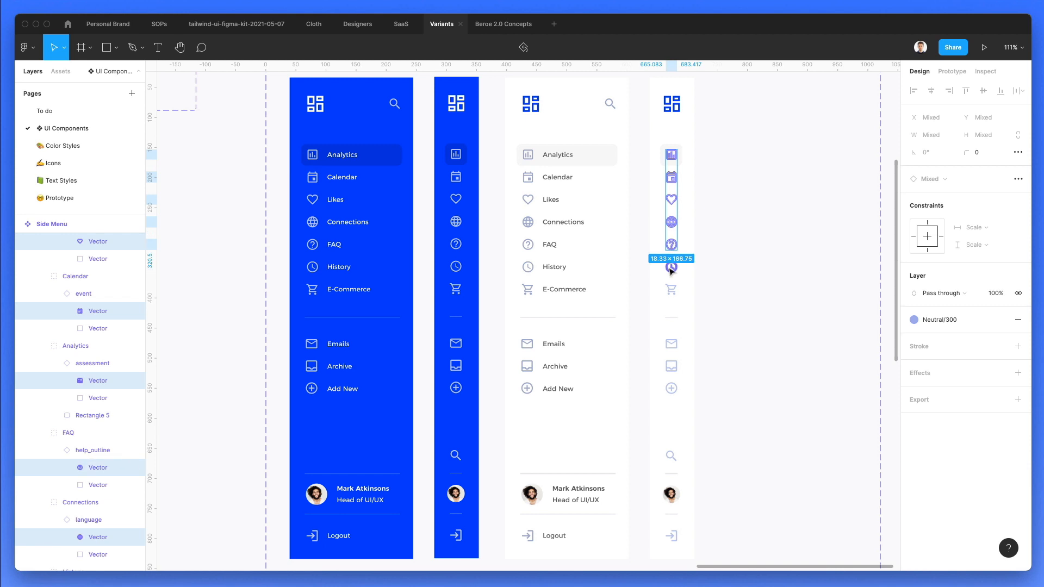
pyautogui.keyDown('shift'); pyautogui.click(671, 266); pyautogui.keyUp('shift')
pyautogui.keyDown('shift'); pyautogui.click(671, 290); pyautogui.keyUp('shift')
pyautogui.keyDown('shift'); pyautogui.click(671, 343); pyautogui.keyUp('shift')
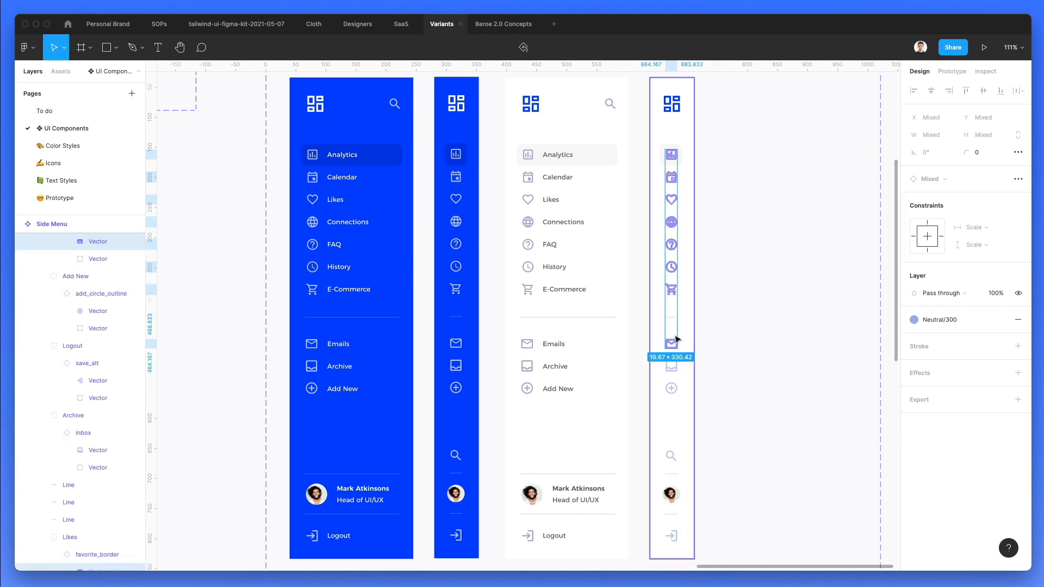
pyautogui.keyDown('shift'); pyautogui.click(671, 366); pyautogui.keyUp('shift')
pyautogui.keyDown('shift'); pyautogui.click(671, 389); pyautogui.keyUp('shift')
pyautogui.keyDown('shift'); pyautogui.click(671, 456); pyautogui.keyUp('shift')
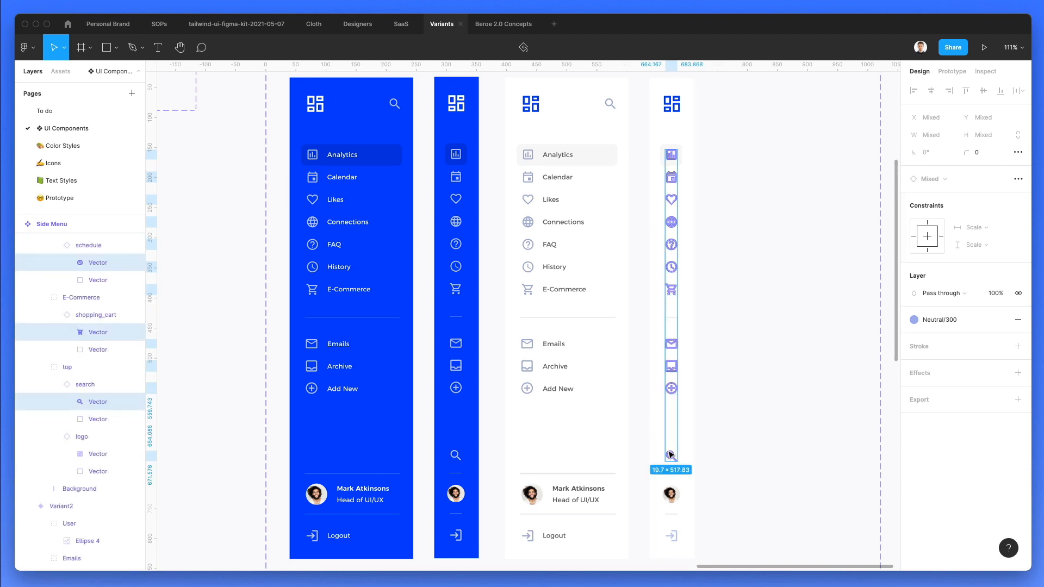
pyautogui.keyDown('shift'); pyautogui.click(671, 536); pyautogui.keyUp('shift')
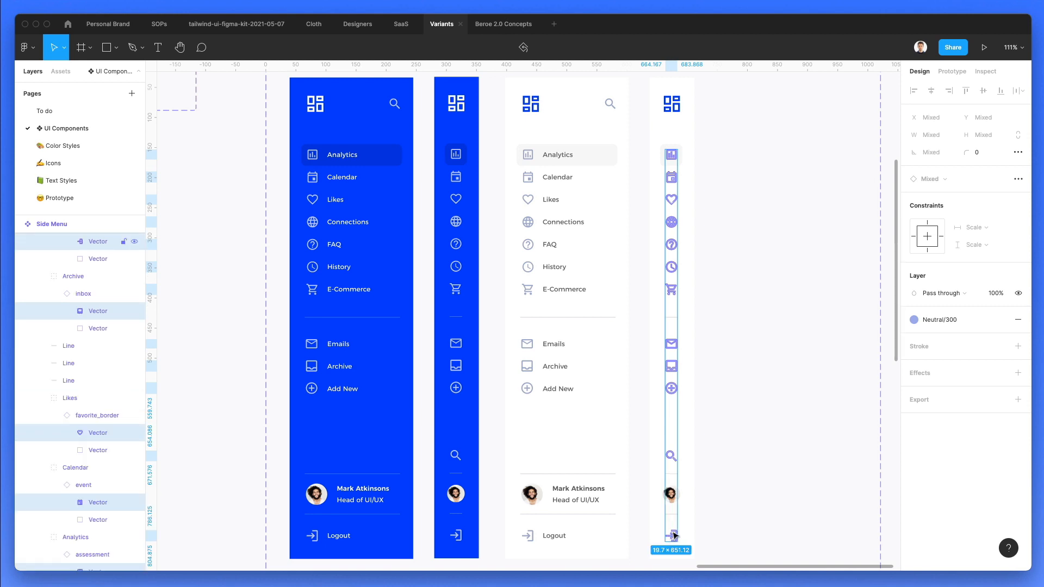
pyautogui.click(914, 320)
pyautogui.click(993, 404)
pyautogui.press('Escape')
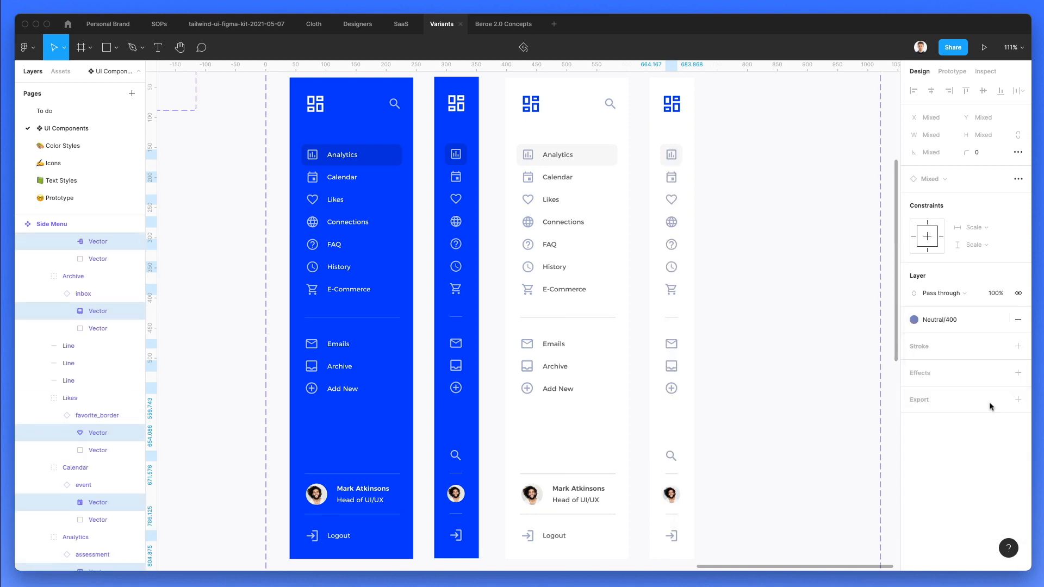
pyautogui.click(776, 230)
# Shrink the Side Menu component set's frame to 760 × 877 so it fits closely around the four variants.
pyautogui.scroll(-3, 776, 230)
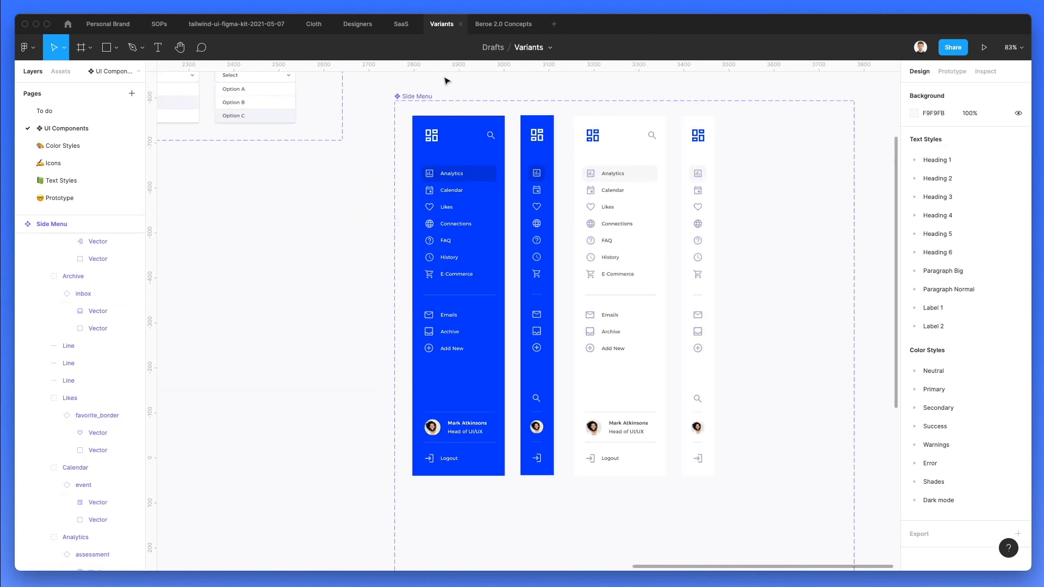
pyautogui.click(409, 97)
pyautogui.scroll(-6, 617, 121)
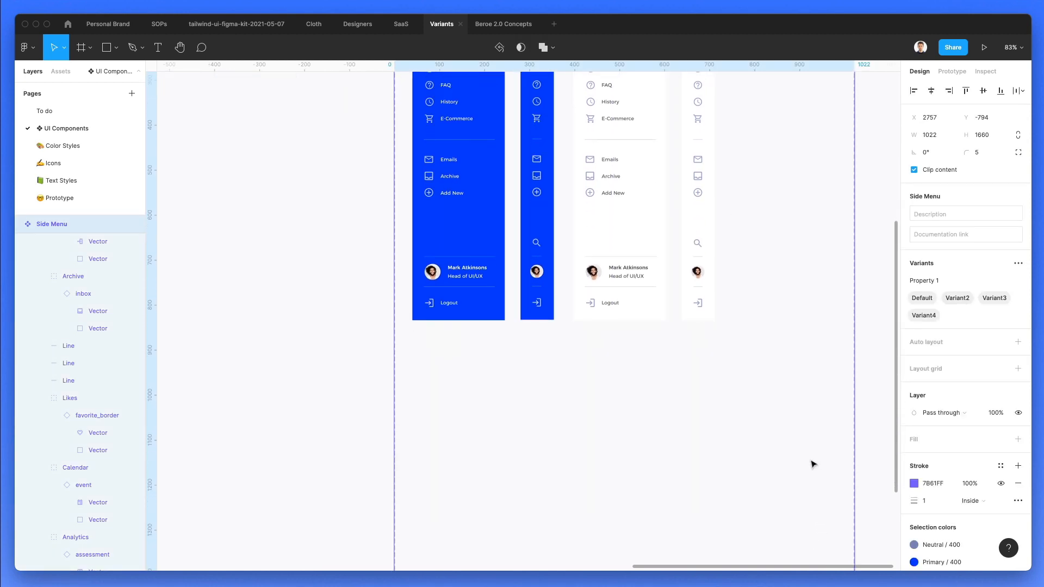
pyautogui.scroll(-3, 813, 464)
pyautogui.scroll(-2, 811, 461)
pyautogui.scroll(-1, 840, 521)
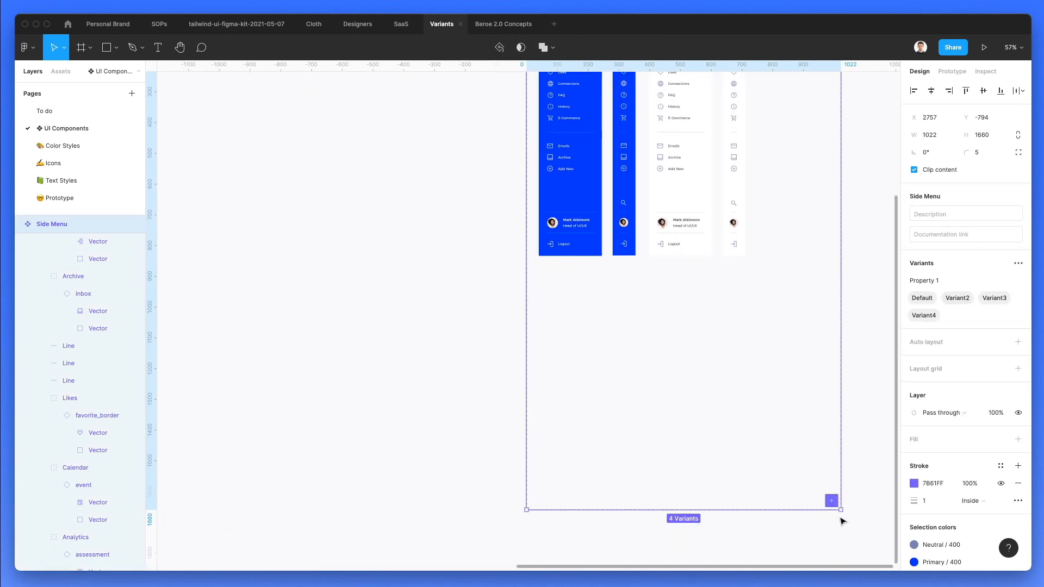
pyautogui.moveTo(841, 510); pyautogui.dragTo(759, 270)
pyautogui.scroll(2, 795, 274)
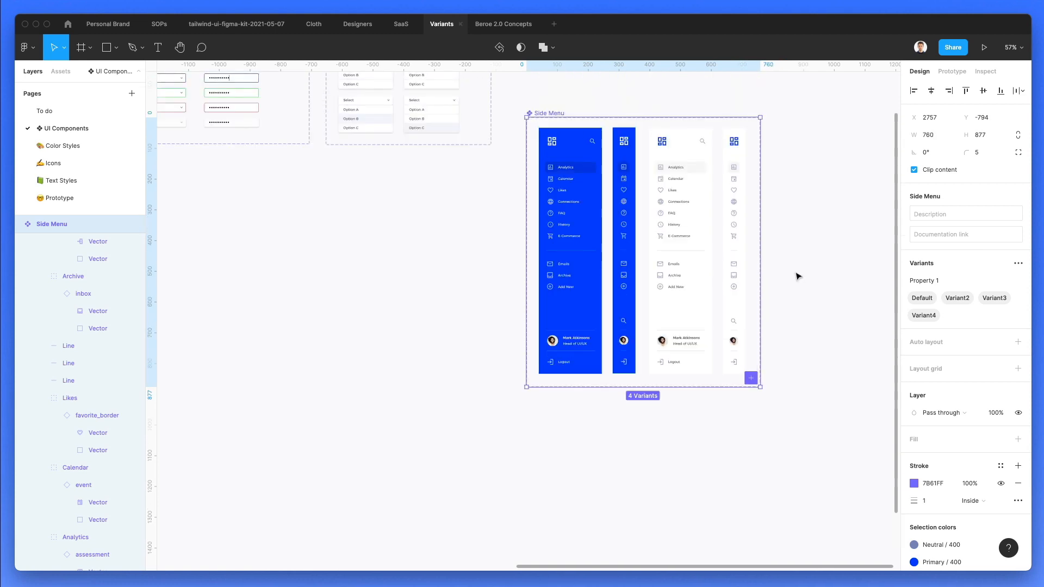
pyautogui.click(815, 277)
# Rename the default full-width blue variant as Color=Blue, Type=Expanded.
pyautogui.scroll(3, 707, 156)
pyautogui.scroll(2, 706, 157)
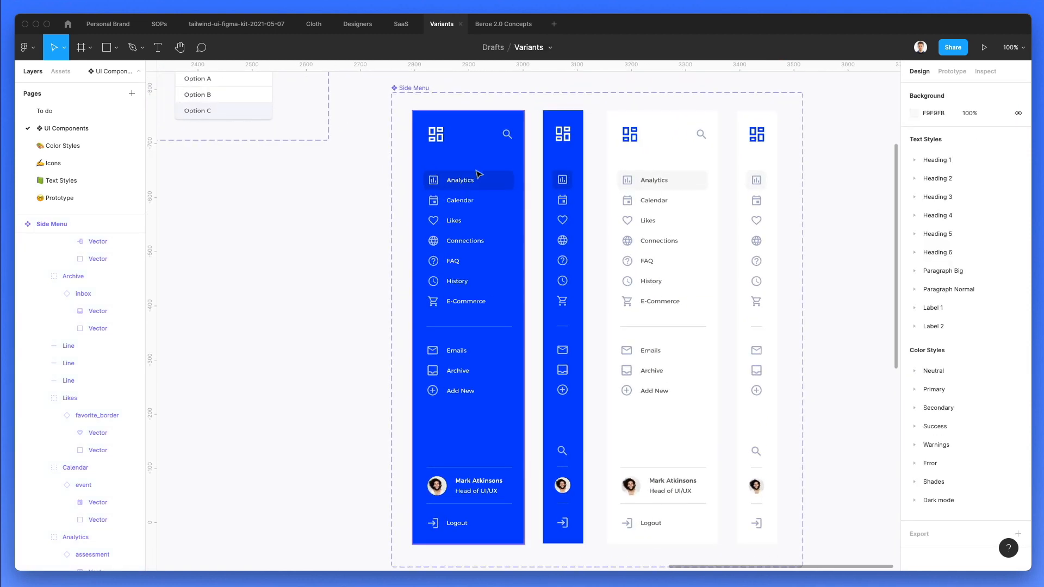
pyautogui.click(482, 174)
pyautogui.press('super+r')
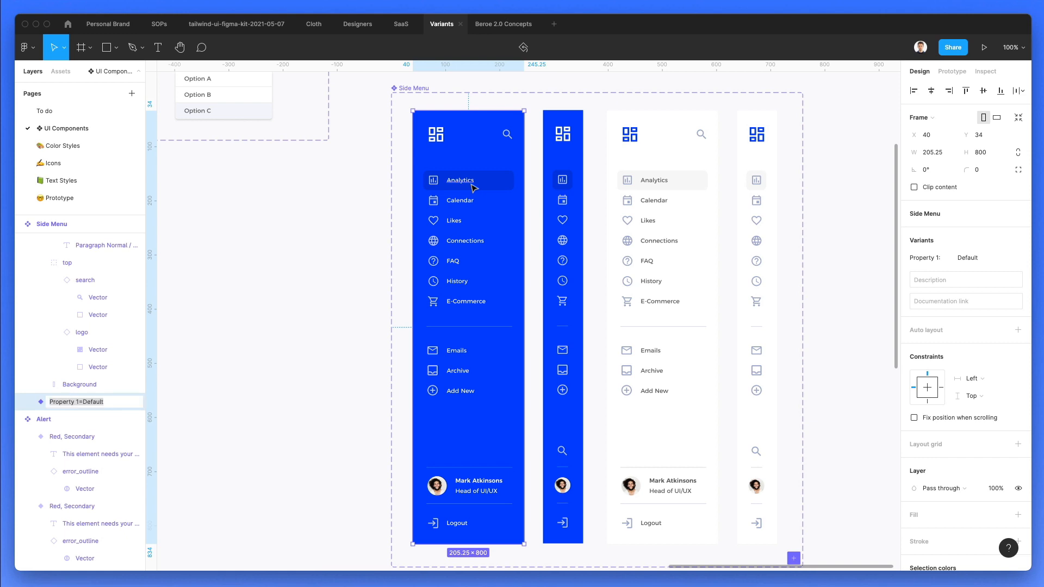
pyautogui.press('Left')
pyautogui.hotkey('alt', 'shift', 'Right')
pyautogui.write('Type')
pyautogui.press('Right')
pyautogui.hotkey('alt', 'shift', 'Right')
pyautogui.press('BackSpace')
pyautogui.hotkey('alt', 'shift', 'Left')
pyautogui.write('C')
pyautogui.press('Return')
# Rename the narrow blue variant as Color=Blue, Type=Contracted and check the options of its Type property.
pyautogui.click(559, 147)
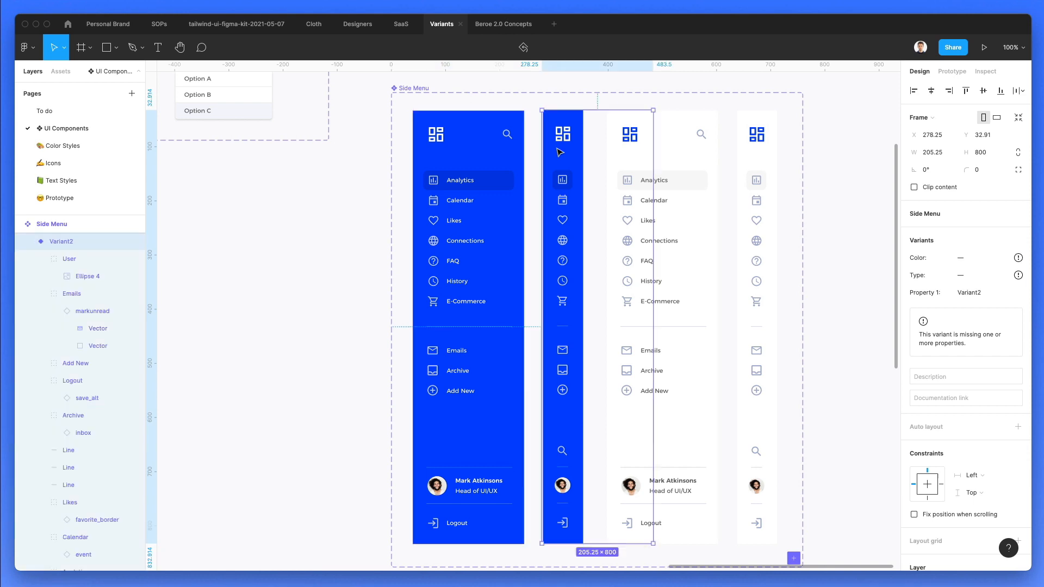
pyautogui.press('super+r')
pyautogui.write('Color=Blue, Type=Expanded')
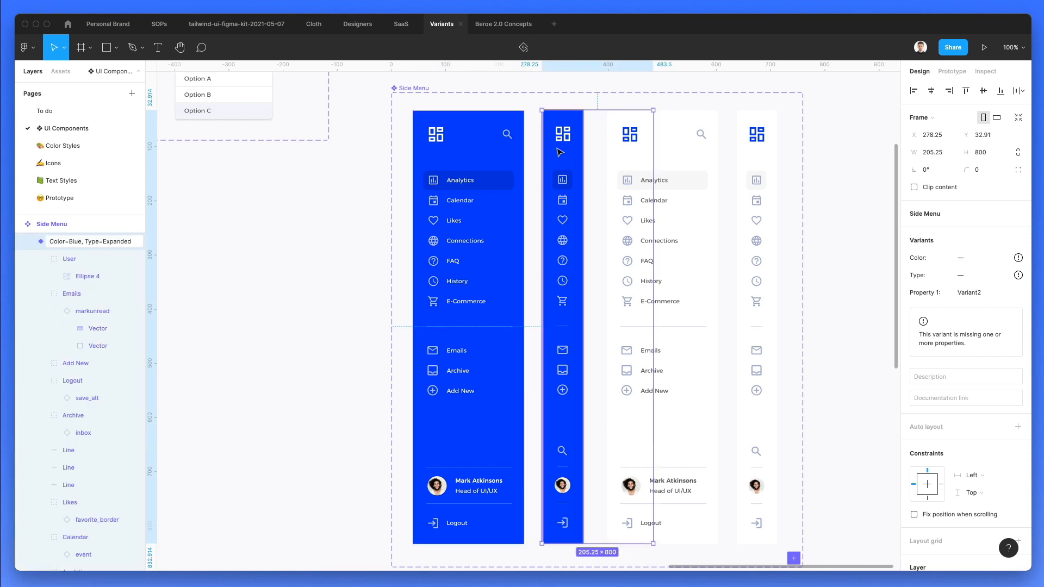
pyautogui.hotkey('alt', 'shift', 'Left')
pyautogui.write('Contract')
pyautogui.press('Return')
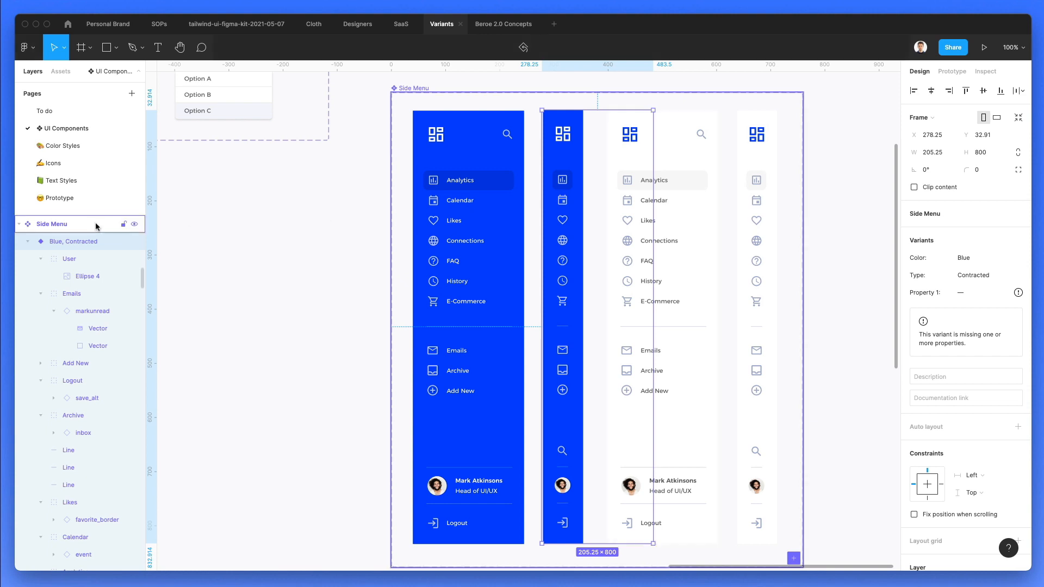
pyautogui.doubleClick(77, 245)
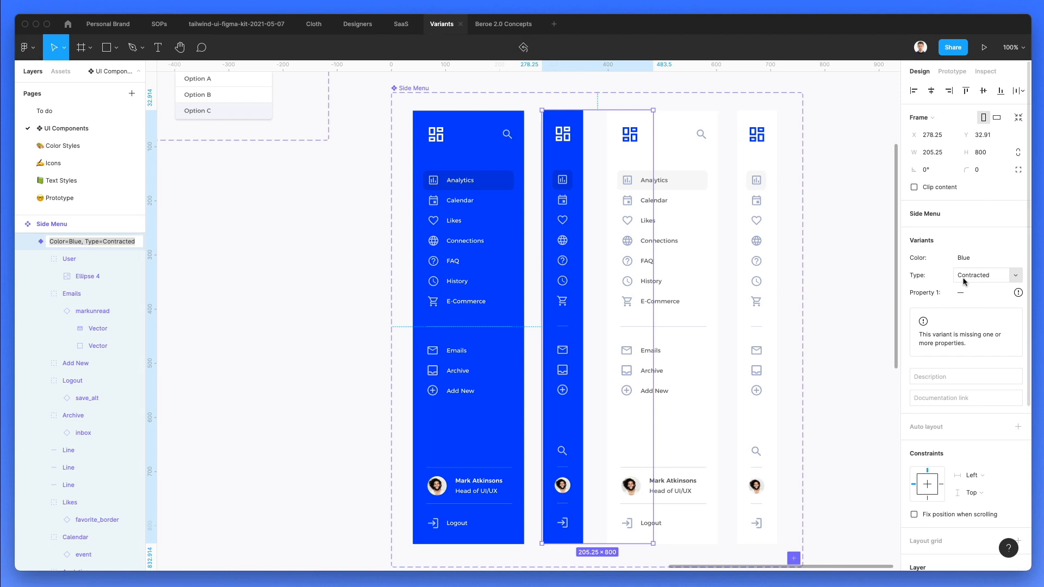
pyautogui.click(1006, 277)
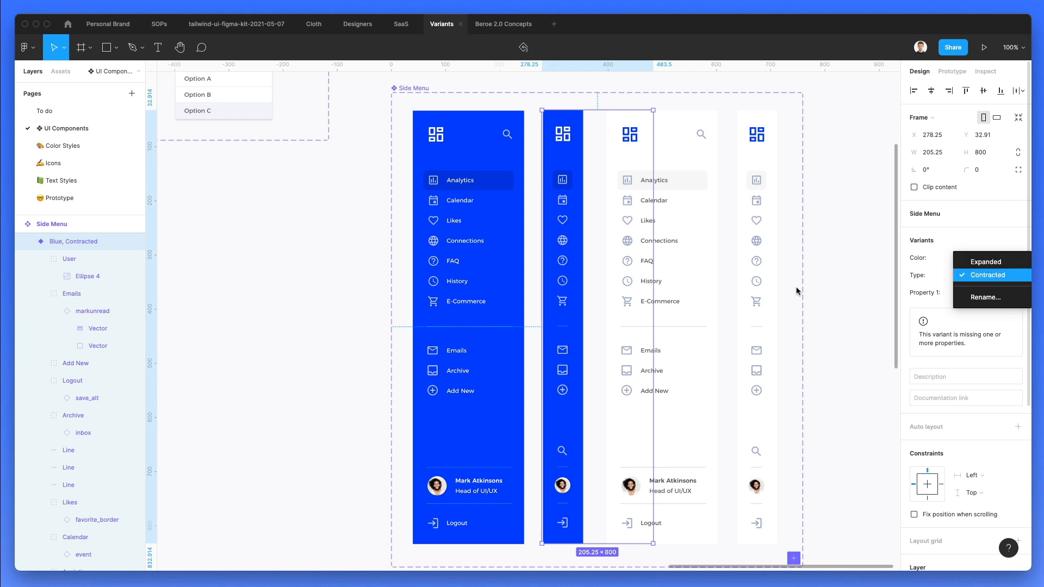
pyautogui.click(821, 271)
# Rename the full-width white variant as Color=White, Type=Expanded.
pyautogui.click(695, 205)
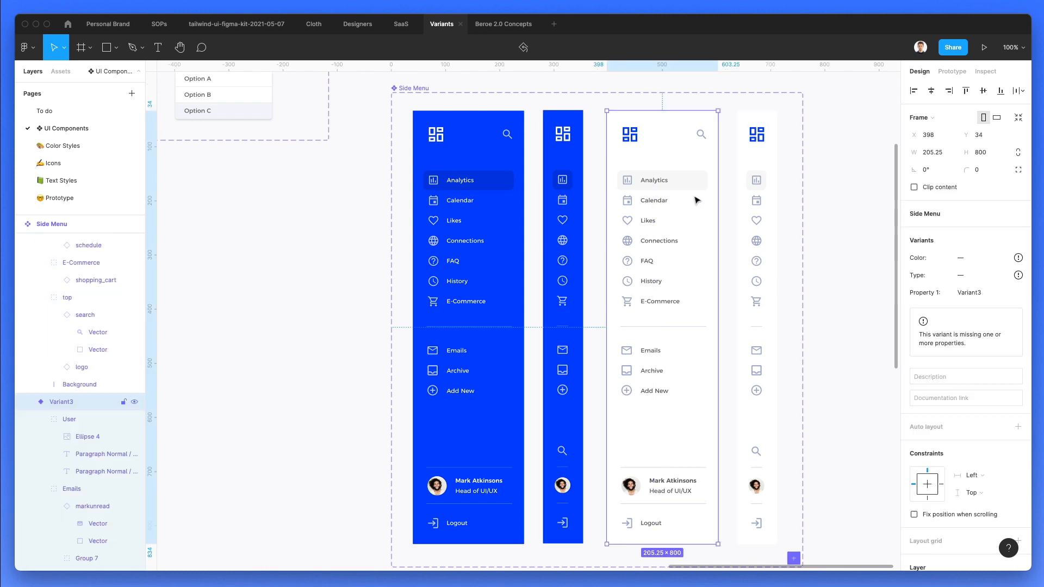
pyautogui.press('super+r')
pyautogui.write('Color=Blue, Type=Expanded')
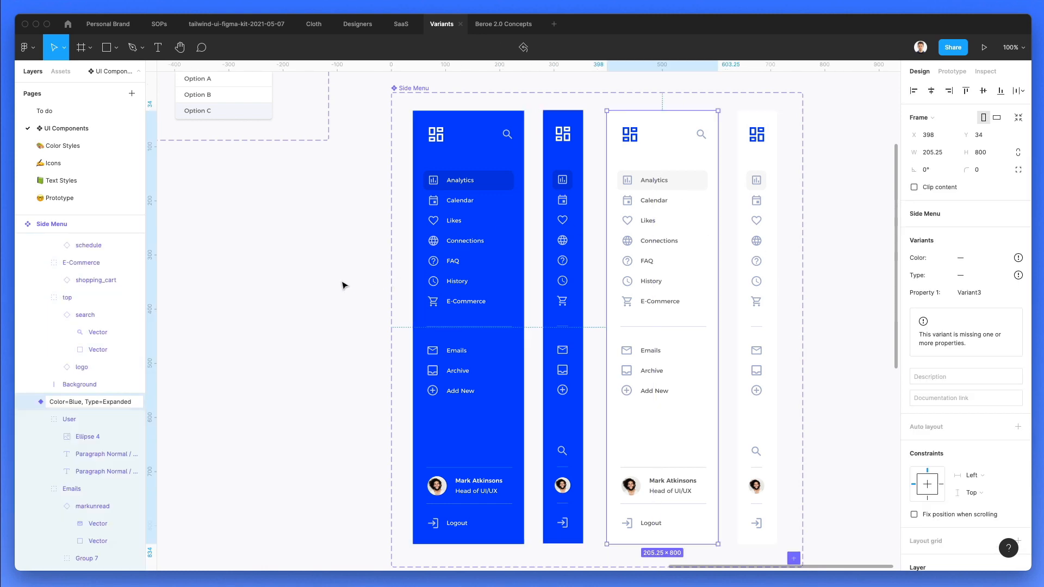
pyautogui.write('White')
pyautogui.press('super+a')
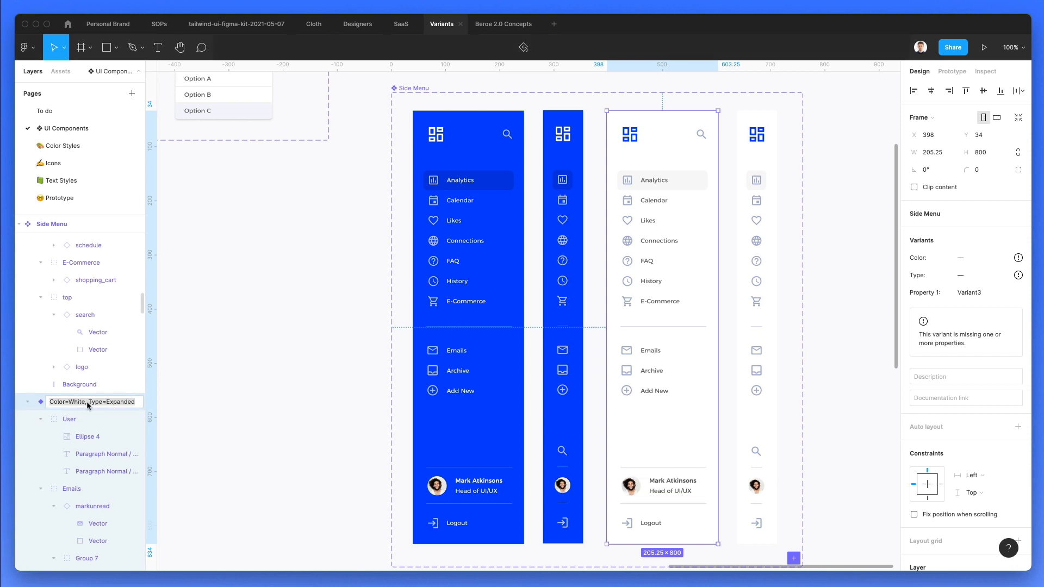
pyautogui.click(275, 392)
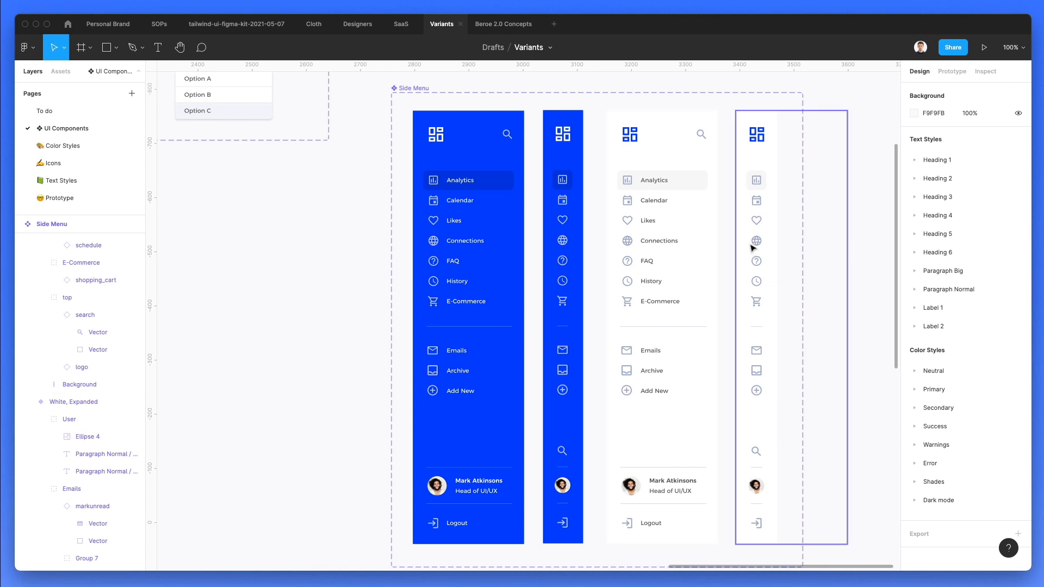
# Rename the narrow white variant as Color=White, Type=Contracted.
pyautogui.click(753, 247)
pyautogui.press('super+r')
pyautogui.write('Color=White, Type=Expanded')
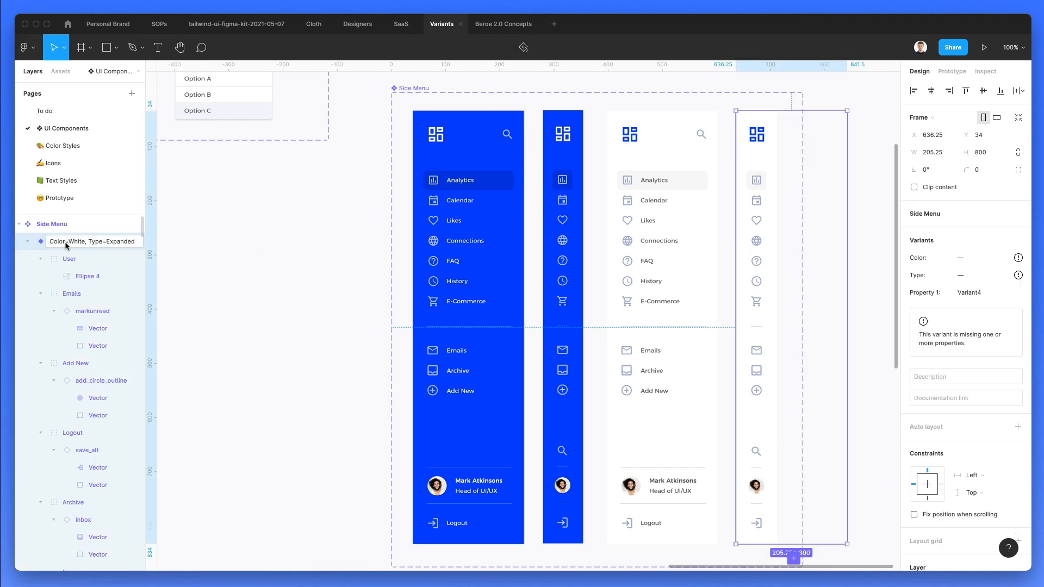
pyautogui.doubleClick(127, 245)
pyautogui.write('Contract')
pyautogui.press('Return')
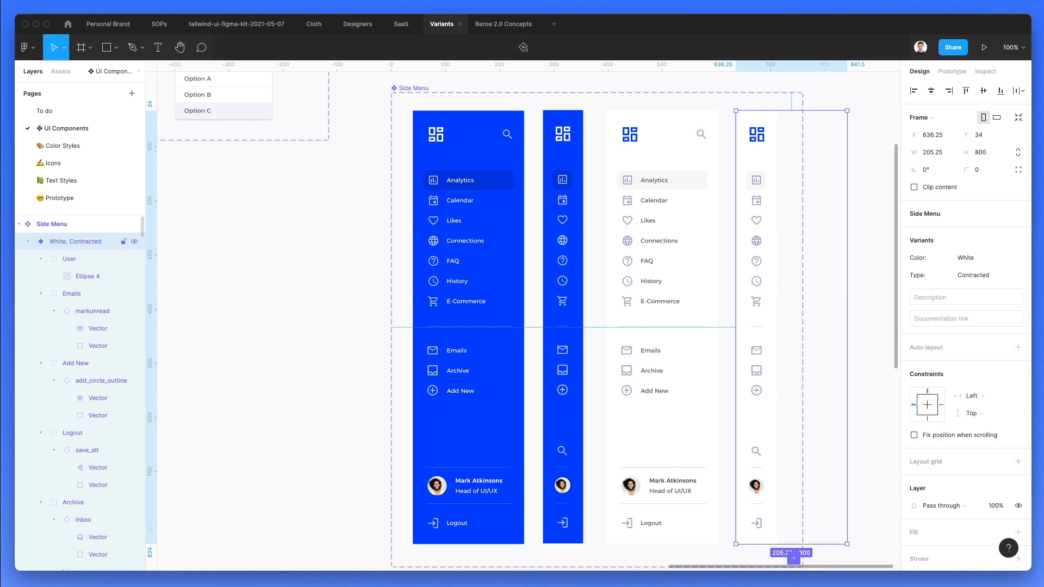
# Move the Side Menu component set up to sit directly beneath the Side Menu heading, aligned with its left edge.
pyautogui.click(561, 232)
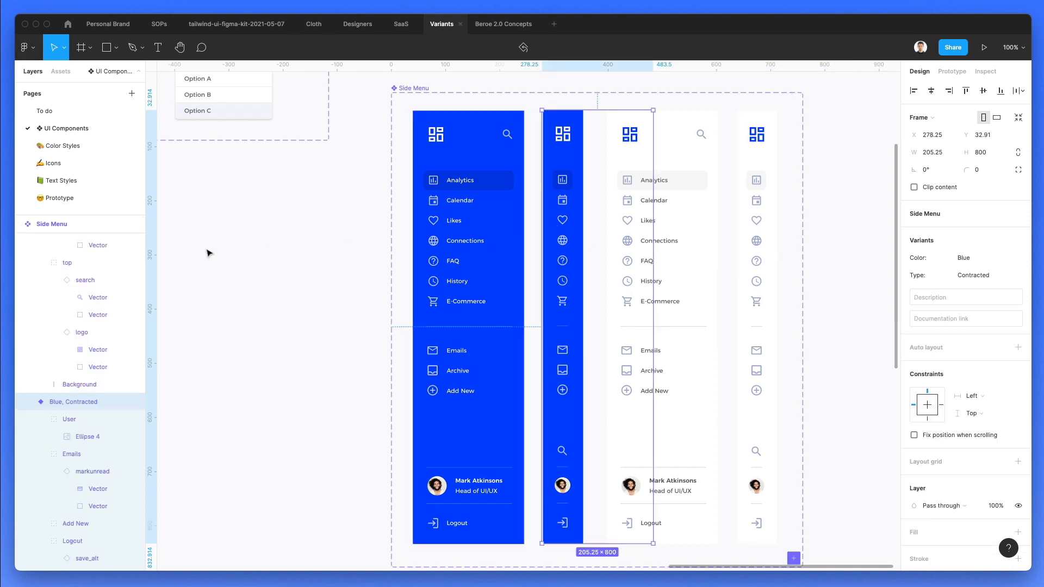
pyautogui.click(840, 266)
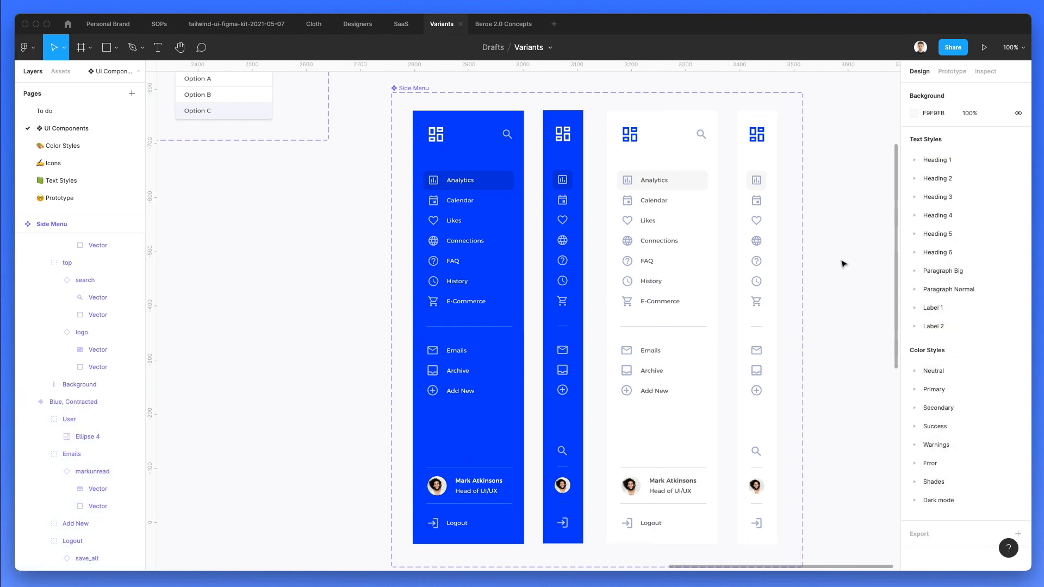
pyautogui.scroll(-3, 842, 265)
pyautogui.scroll(3, 842, 264)
pyautogui.click(589, 226)
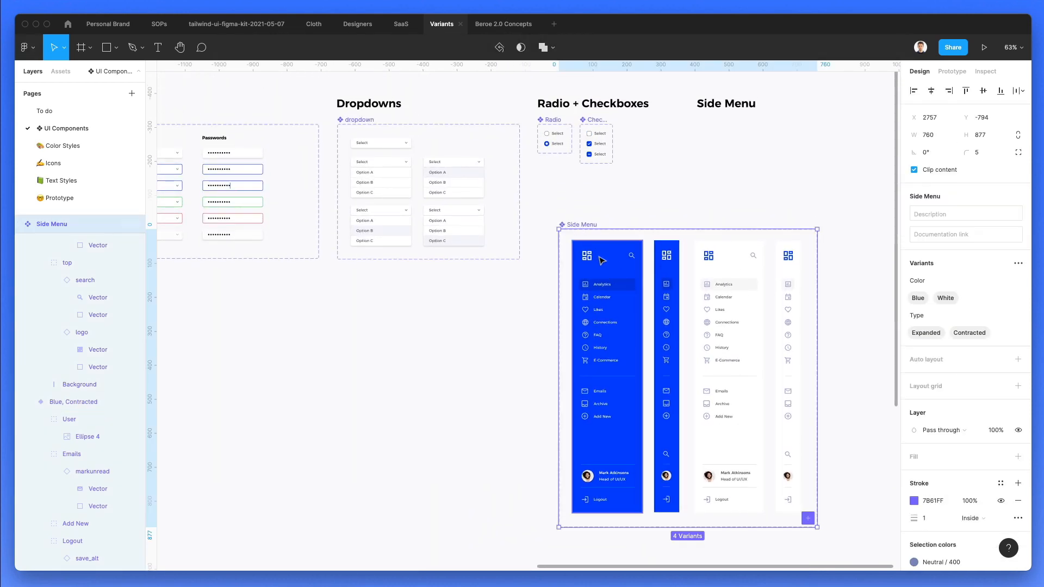
pyautogui.moveTo(599, 257); pyautogui.dragTo(739, 156)
pyautogui.click(629, 209)
# Shift the Side Menu heading and component set together 50 px left, towards the Radio + Checkboxes group.
pyautogui.scroll(-3, 630, 210)
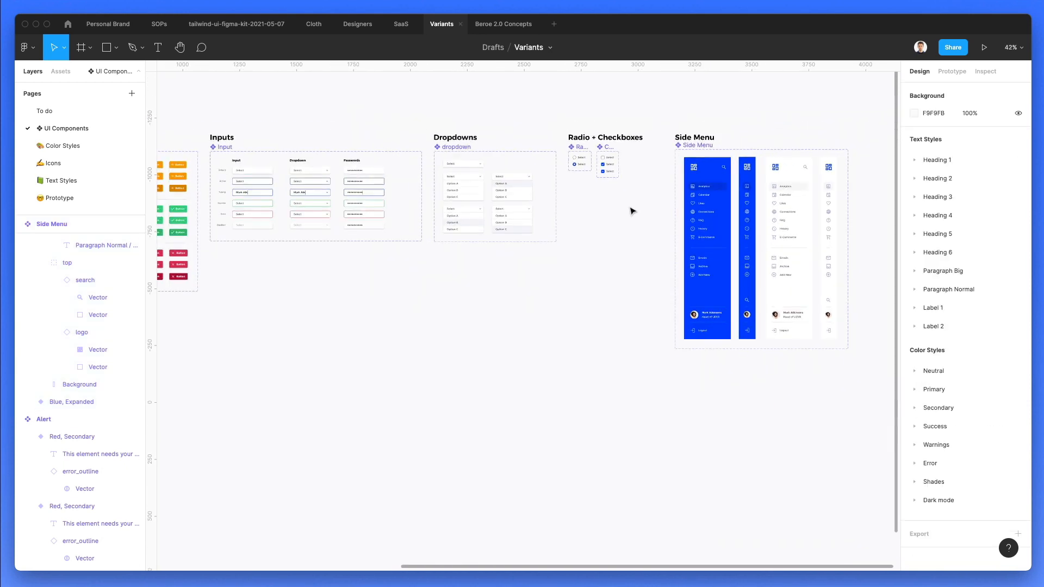
pyautogui.moveTo(567, 116); pyautogui.dragTo(861, 382)
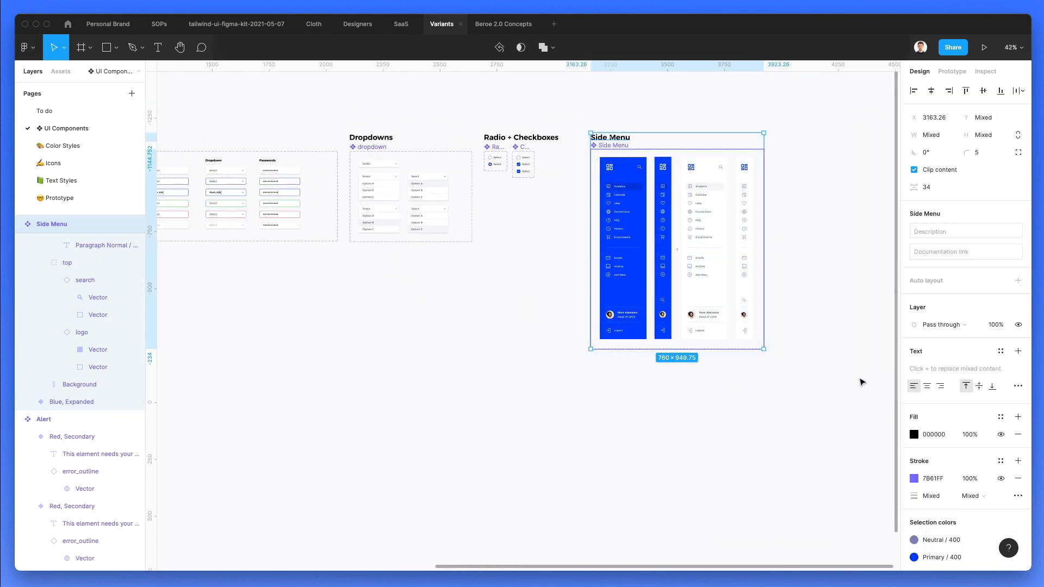
pyautogui.hotkey('shift', 'Left')
pyautogui.hotkey('shift', 'Left')
pyautogui.hotkey('shift', 'Left')
pyautogui.hotkey('shift', 'Left')
pyautogui.hotkey('shift', 'Left')
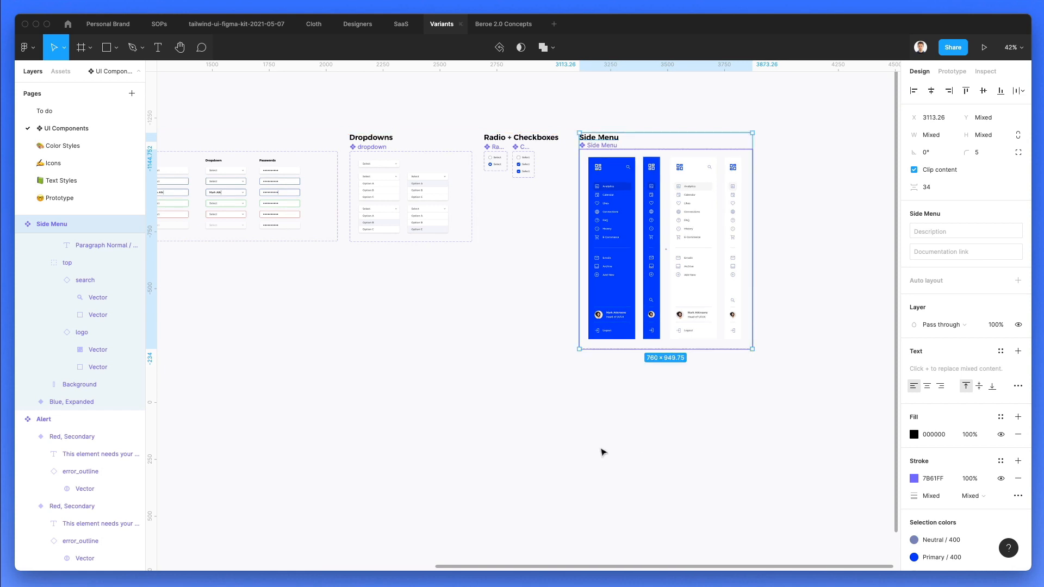
pyautogui.click(602, 453)
# Reposition and enlarge the grey test frame 1 below the Buttons group to 856 × 609.
pyautogui.scroll(-1, 603, 452)
pyautogui.scroll(-3, 602, 452)
pyautogui.hscroll(-5, 603, 453)
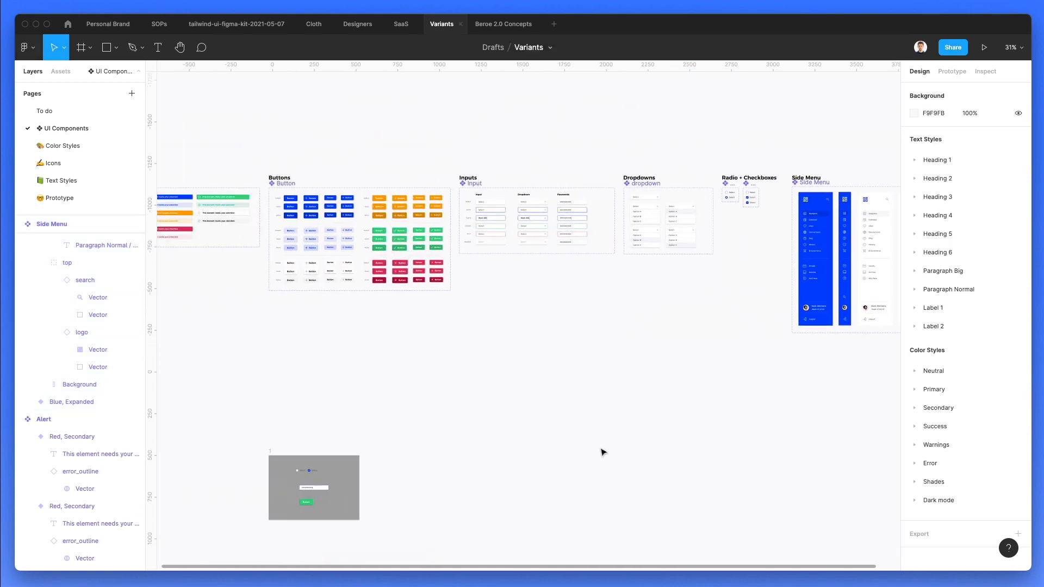
pyautogui.hscroll(-1, 602, 452)
pyautogui.hscroll(4, 602, 452)
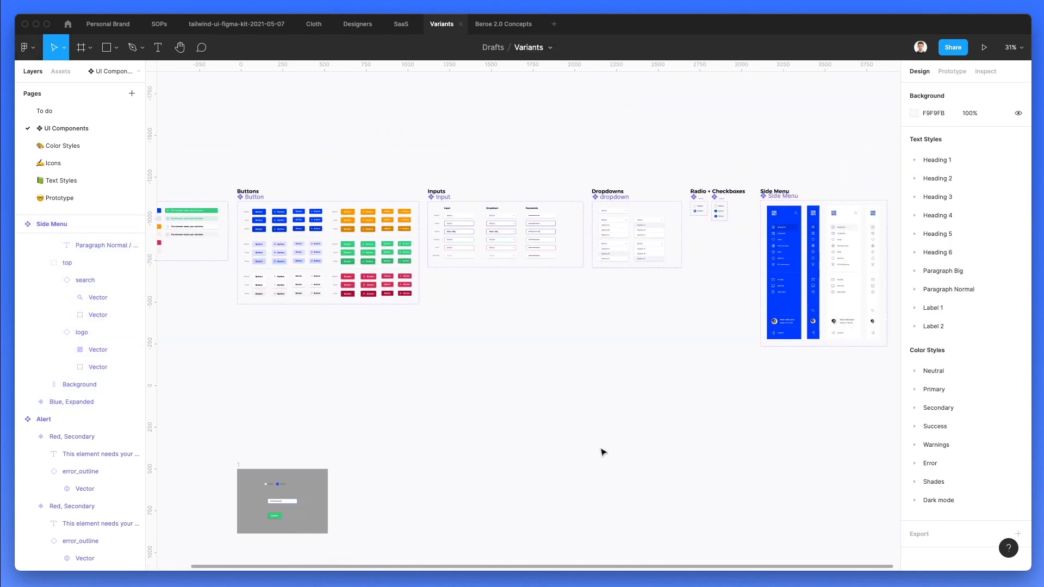
pyautogui.scroll(-3, 601, 452)
pyautogui.hscroll(-4, 601, 453)
pyautogui.scroll(8, 583, 299)
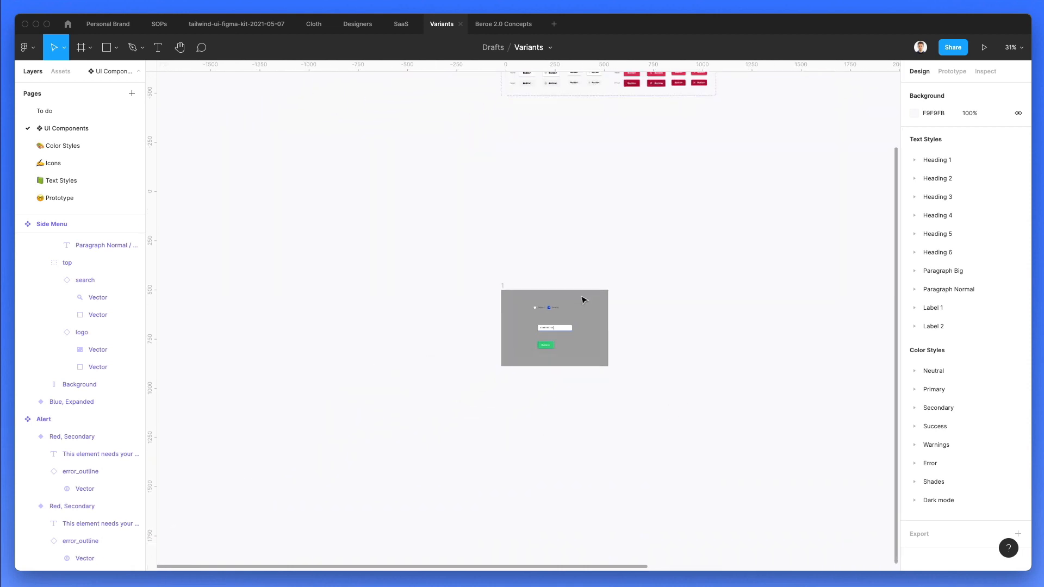
pyautogui.scroll(-2, 564, 333)
pyautogui.hscroll(-1, 564, 333)
pyautogui.click(240, 176)
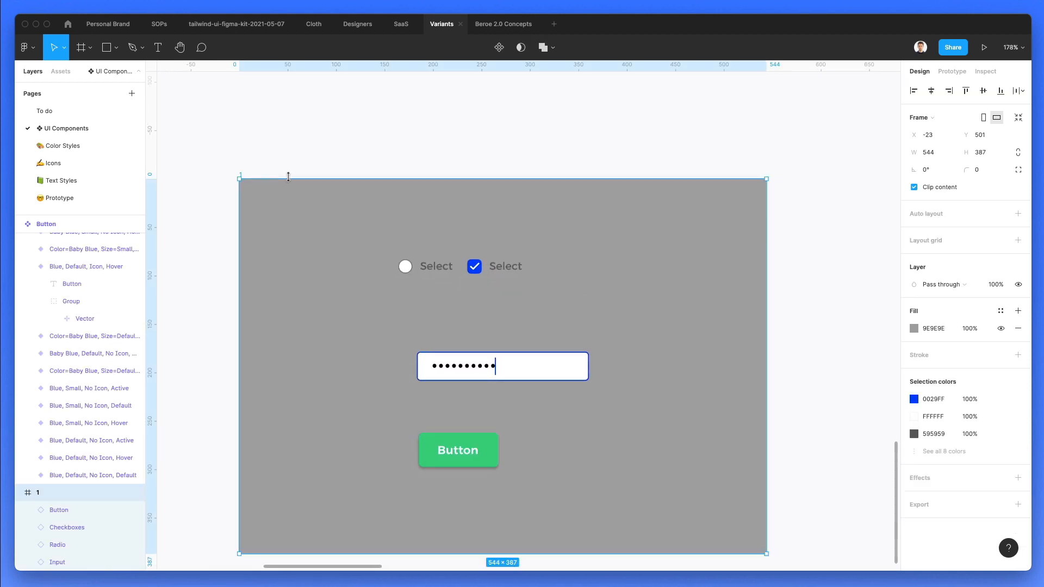
pyautogui.moveTo(302, 248); pyautogui.dragTo(424, 245)
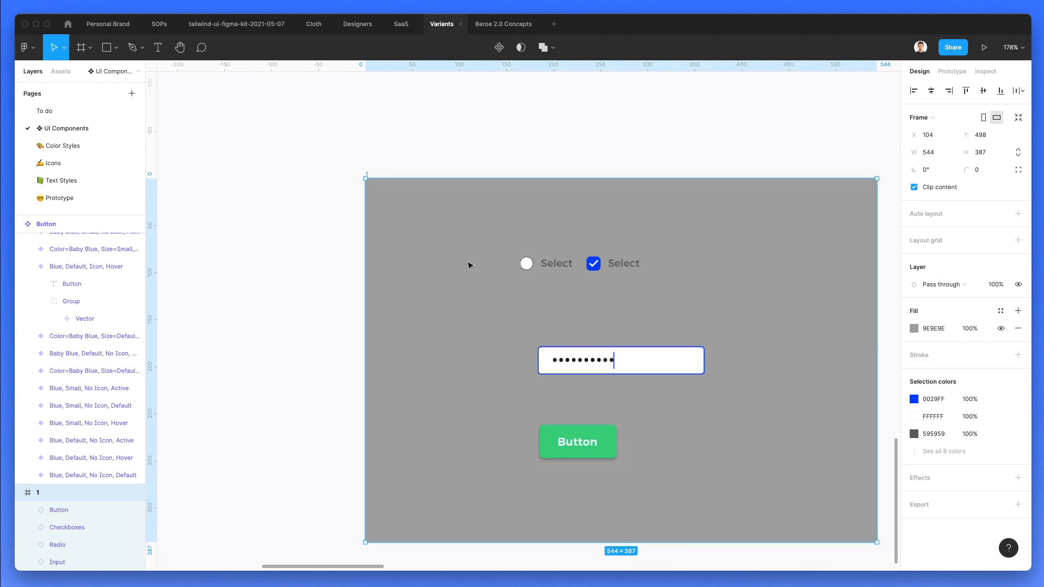
pyautogui.scroll(-3, 468, 264)
pyautogui.moveTo(666, 197); pyautogui.dragTo(662, 117)
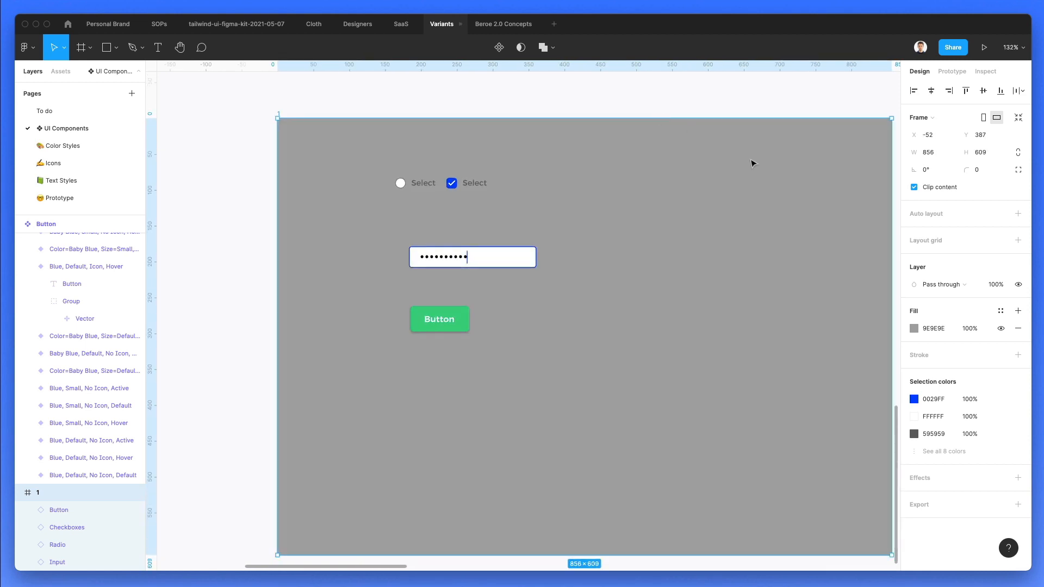
# Change the fill of frame 1 to the light lavender grey E4E5EF.
pyautogui.click(912, 331)
pyautogui.moveTo(810, 297); pyautogui.dragTo(716, 327)
pyautogui.click(715, 312)
pyautogui.click(803, 455)
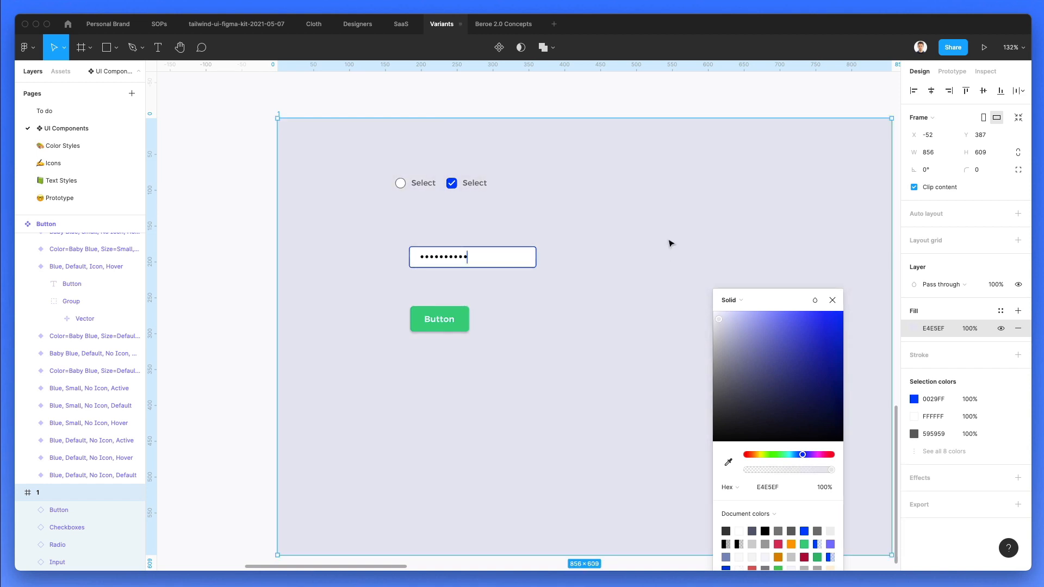
# Delete the radio, checkbox, input and button instances inside frame 1.
pyautogui.click(356, 143)
pyautogui.moveTo(333, 147); pyautogui.dragTo(594, 426)
pyautogui.press('Delete')
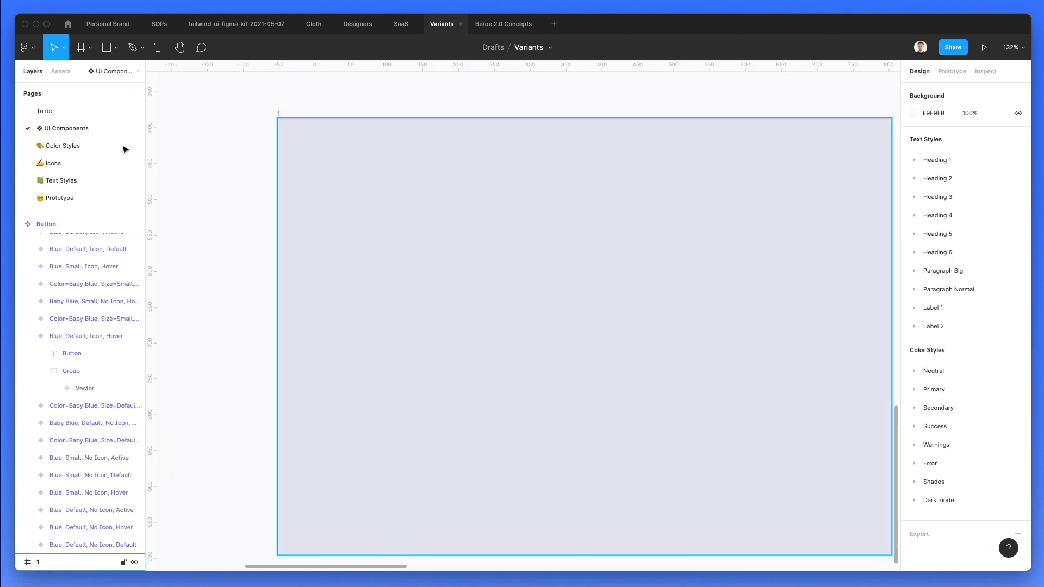
# Place an instance of the local Side Menu component inside frame 1, aligned with the frame's upper edge.
pyautogui.click(60, 71)
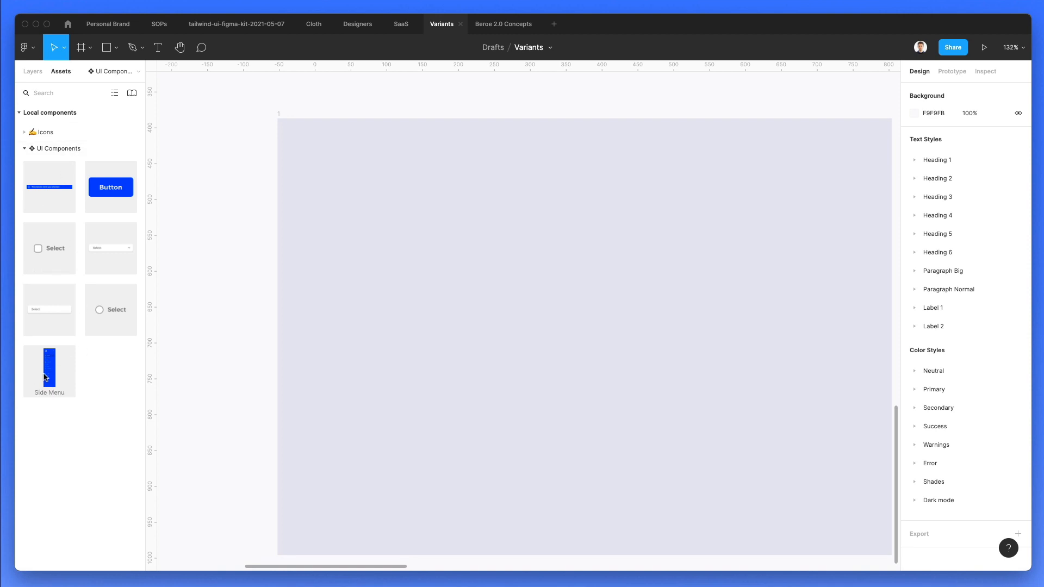
pyautogui.moveTo(50, 374); pyautogui.dragTo(494, 349)
pyautogui.click(283, 116)
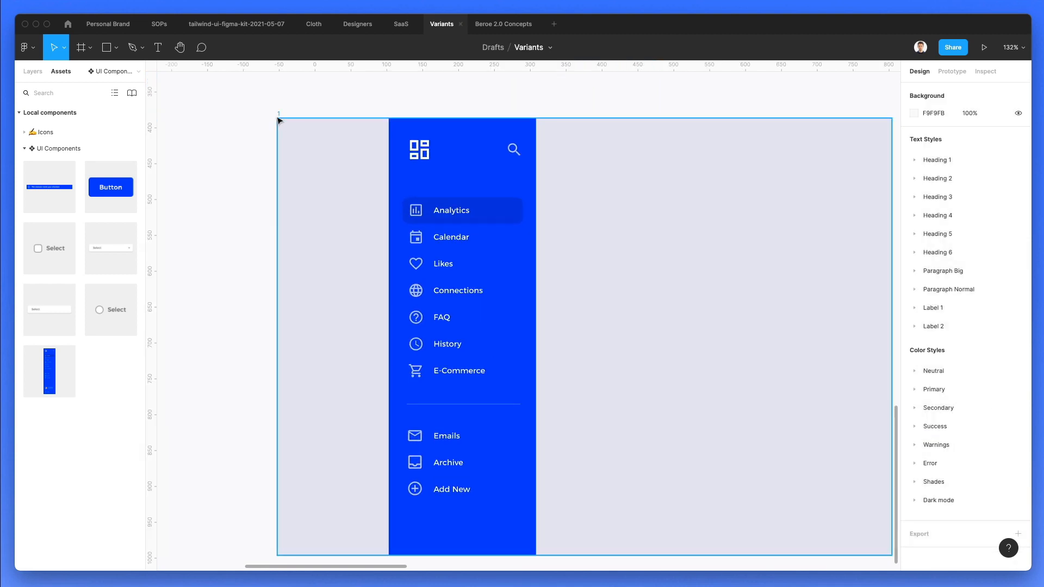
# Resize frame 1 to 999 × 800 so it fits the full height of the Side Menu.
pyautogui.click(279, 116)
pyautogui.scroll(-5, 359, 134)
pyautogui.moveTo(690, 396); pyautogui.dragTo(752, 481)
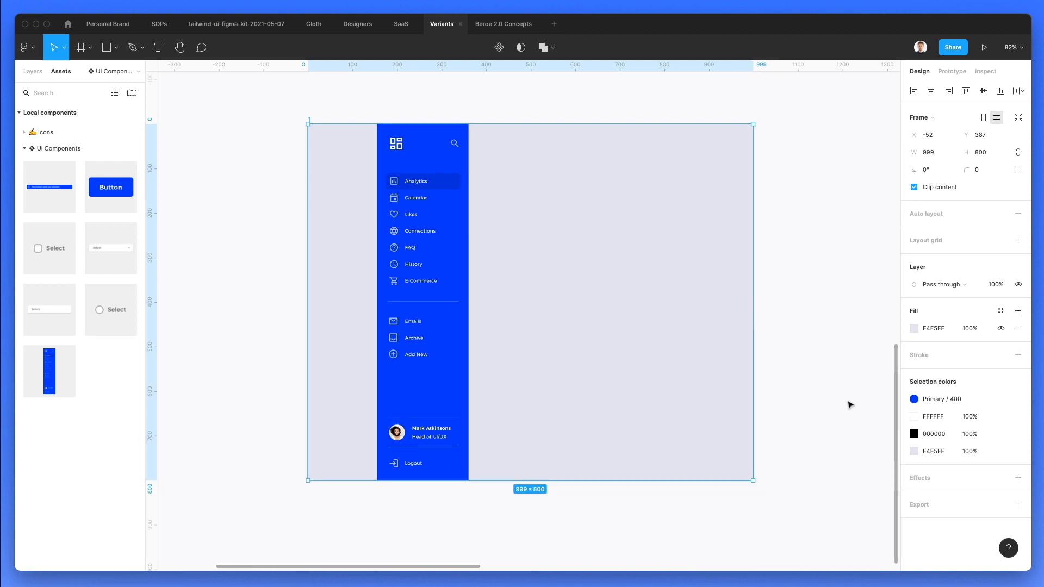
pyautogui.click(848, 403)
# Switch the Side Menu instance's Color property to White.
pyautogui.scroll(3, 407, 228)
pyautogui.click(405, 235)
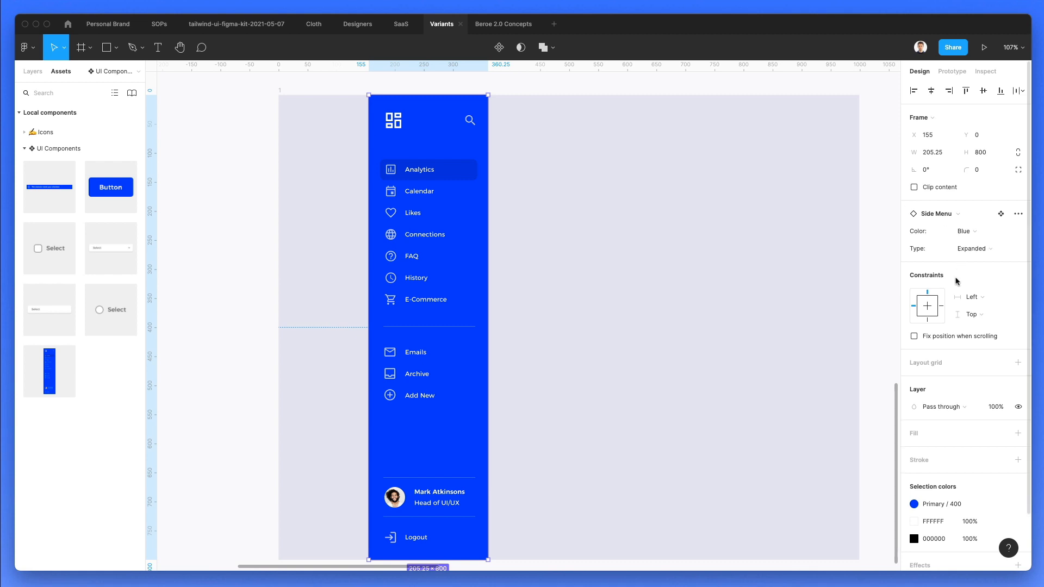
pyautogui.click(992, 231)
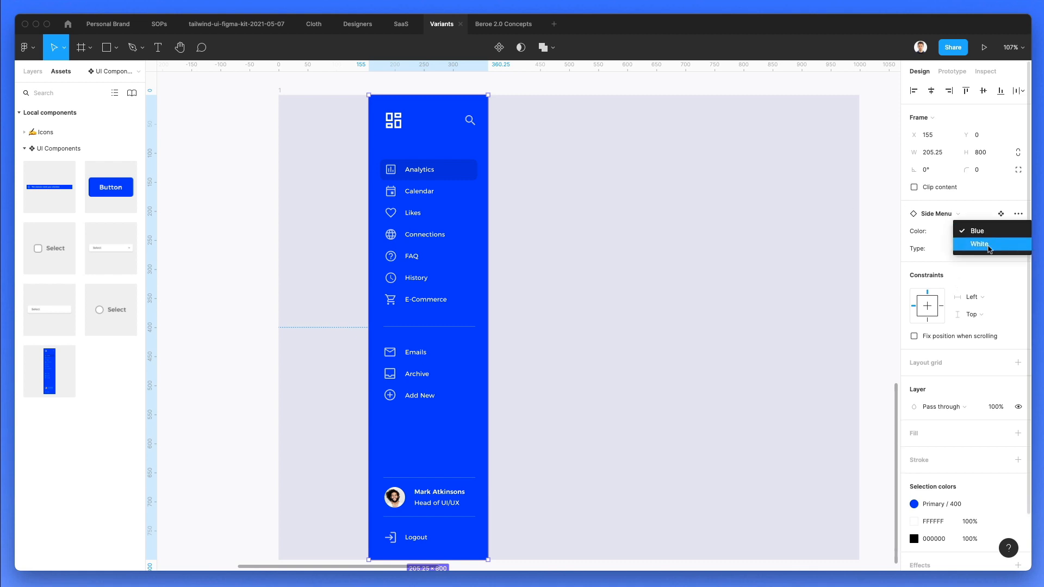
pyautogui.click(989, 244)
pyautogui.scroll(-1, 806, 259)
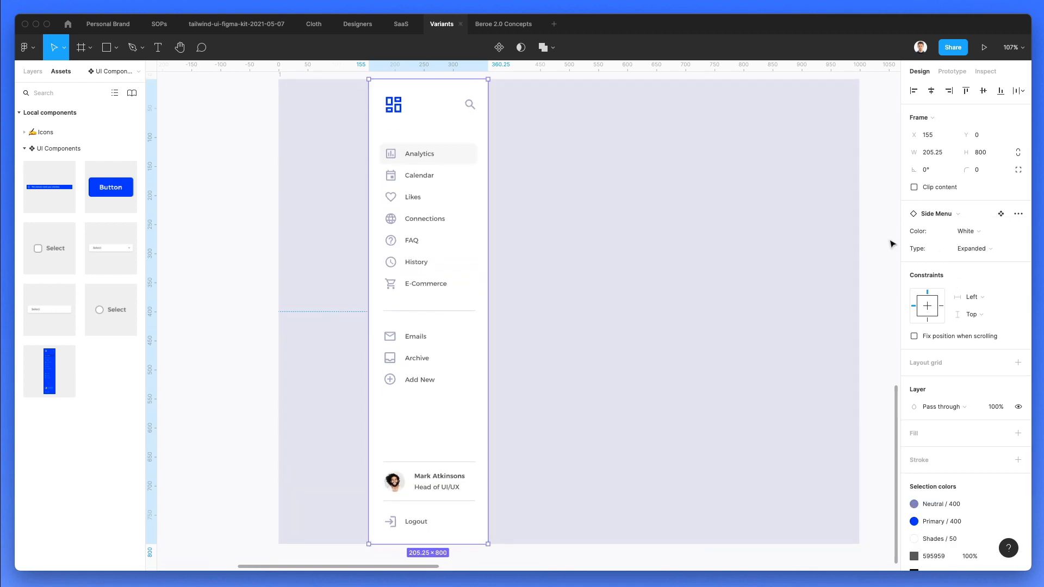
# Set the Side Menu instance's Type to Contracted and its Color to Blue.
pyautogui.click(994, 249)
pyautogui.click(981, 261)
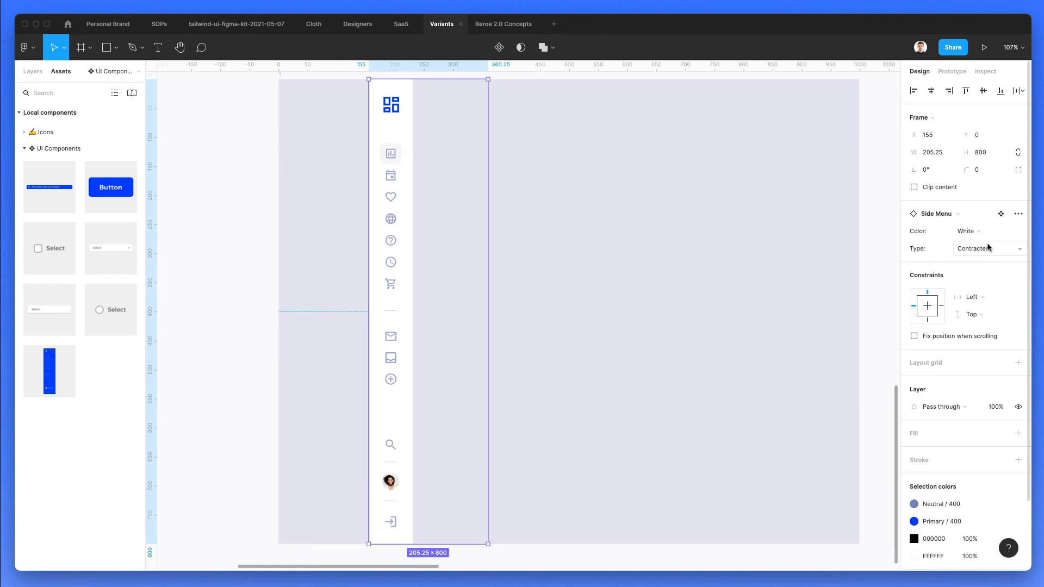
pyautogui.click(989, 248)
pyautogui.click(977, 235)
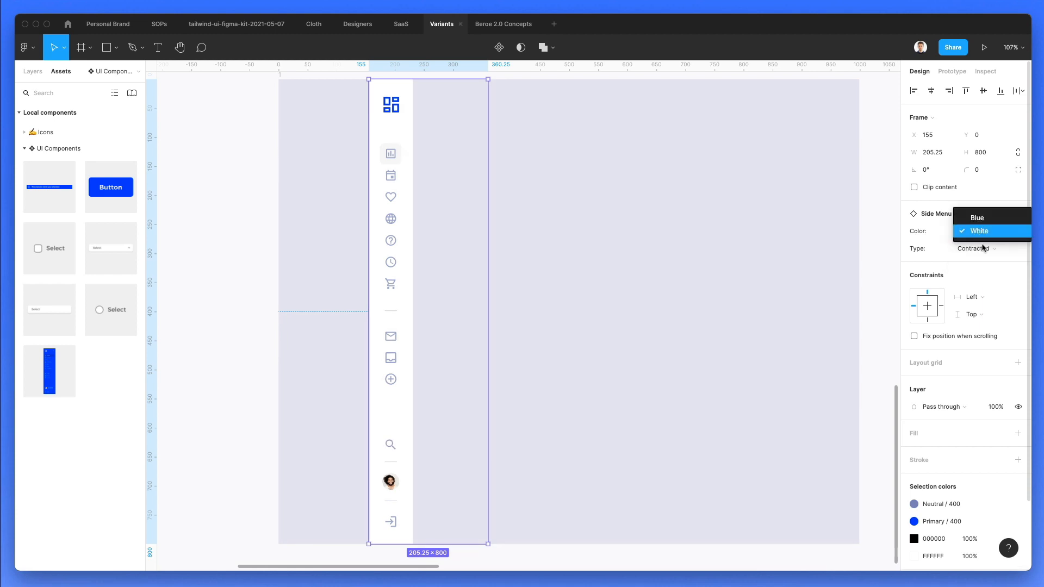
pyautogui.click(970, 214)
pyautogui.click(572, 306)
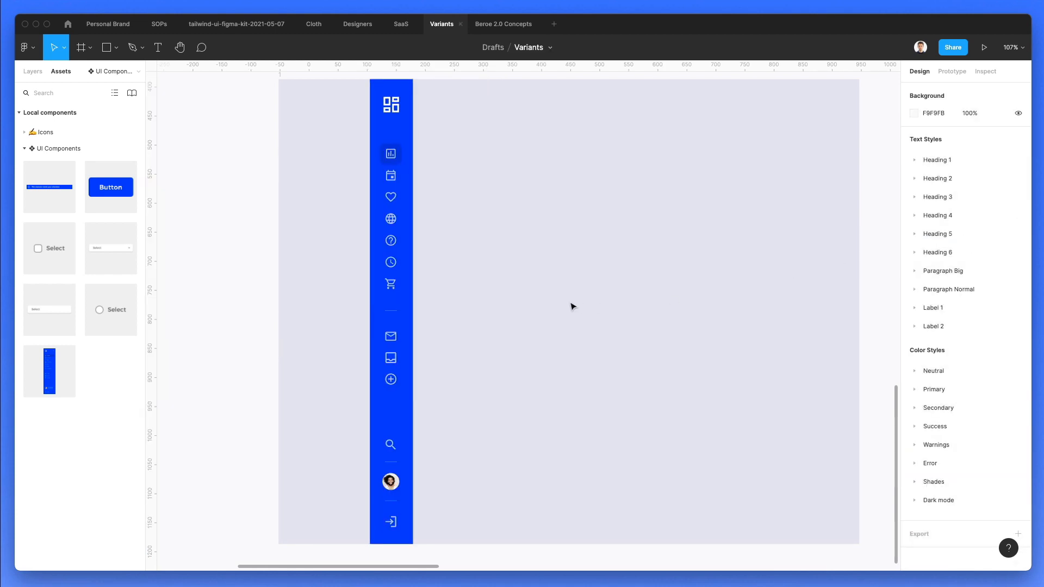
pyautogui.scroll(-3, 581, 301)
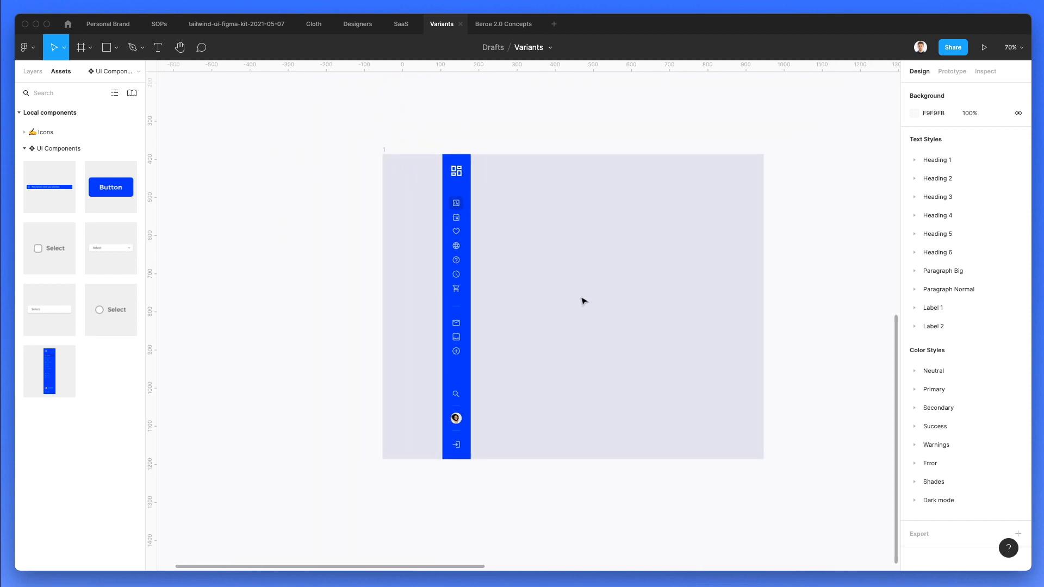
pyautogui.scroll(2, 584, 300)
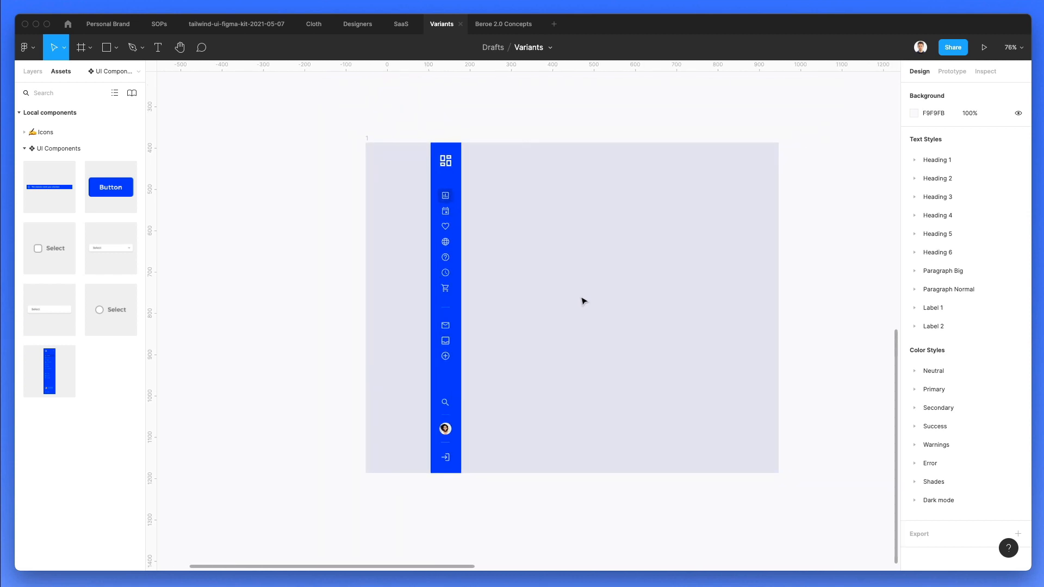